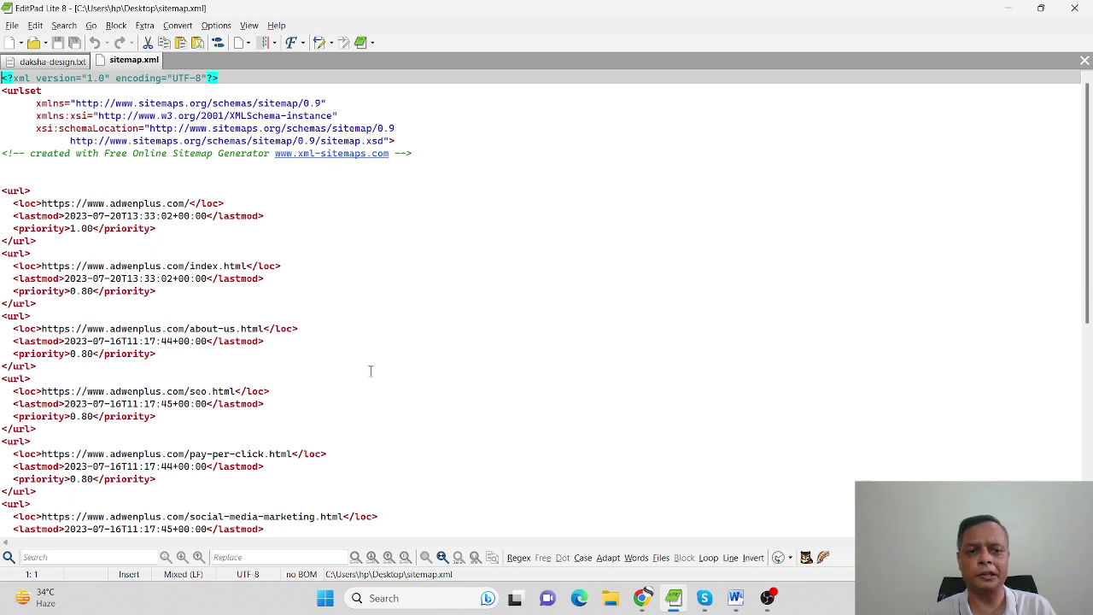
Step: Close sitemap.xml in EditPad Lite and switch to the Chrome window showing the Adwen Plus website
left_click(1086, 62)
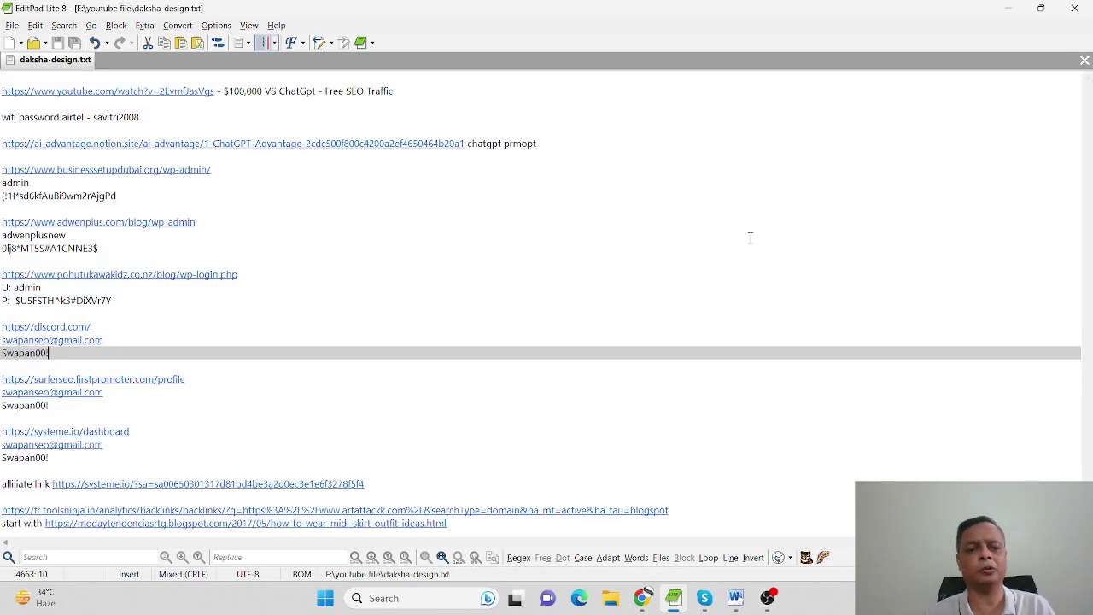
mouse_move(642, 597)
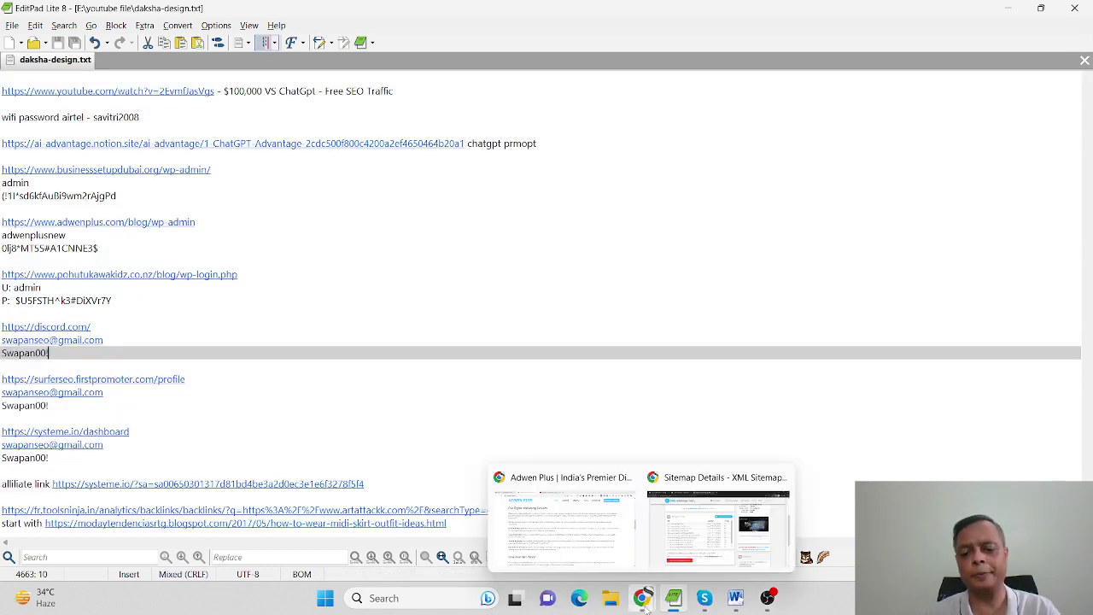
left_click(605, 536)
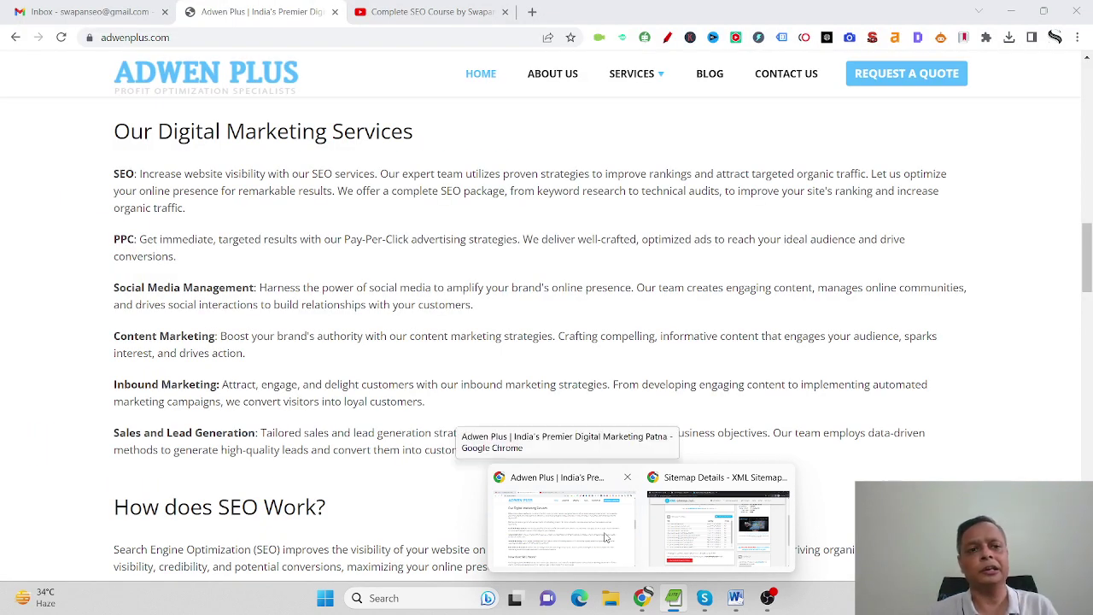
left_click(604, 536)
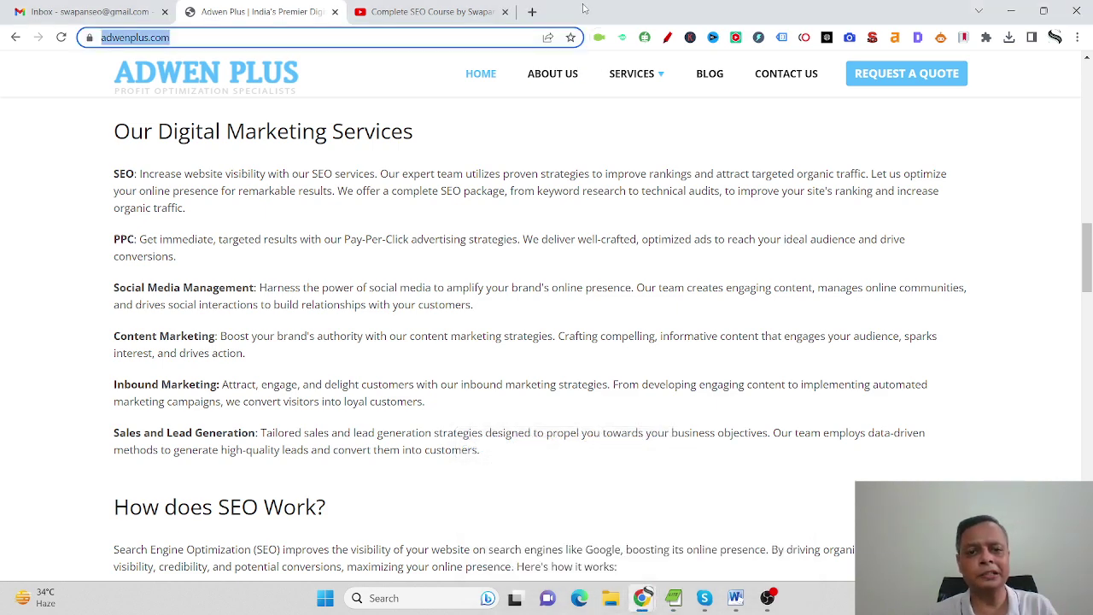
Step: Load google.co.in in a new tab, search for "webmaster tools" and open the Google Search Console result
left_click(532, 12)
type("goo")
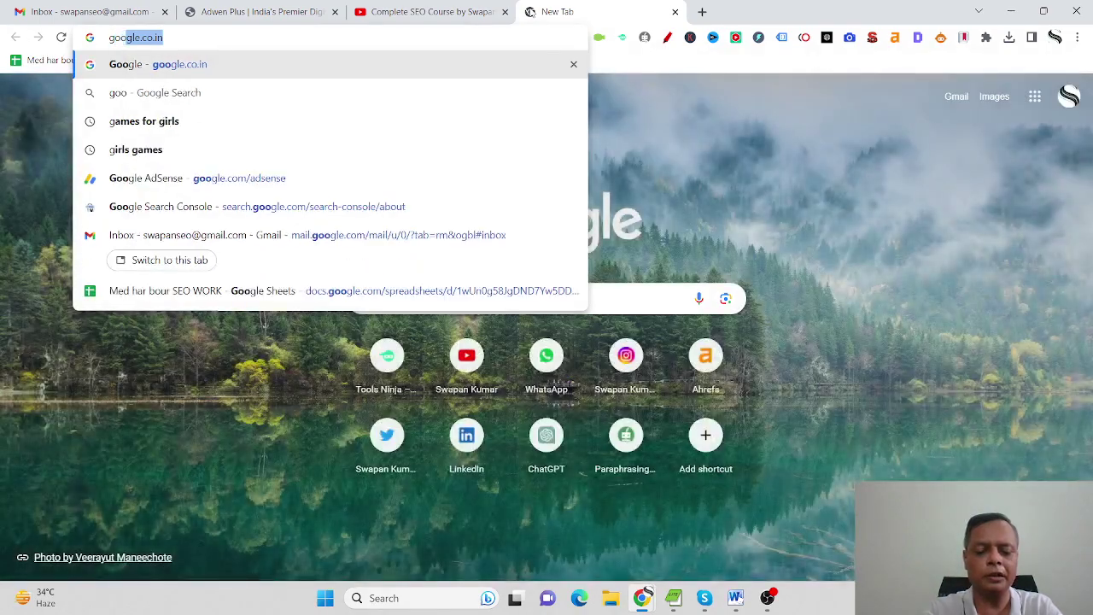
type("gle.co.in")
key("Return")
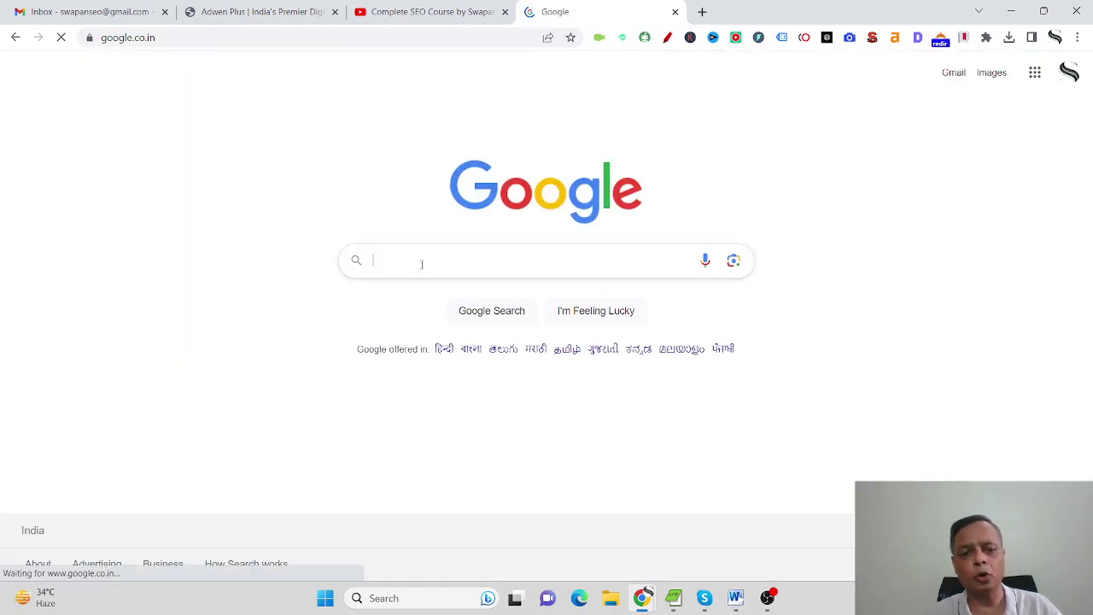
left_click(421, 263)
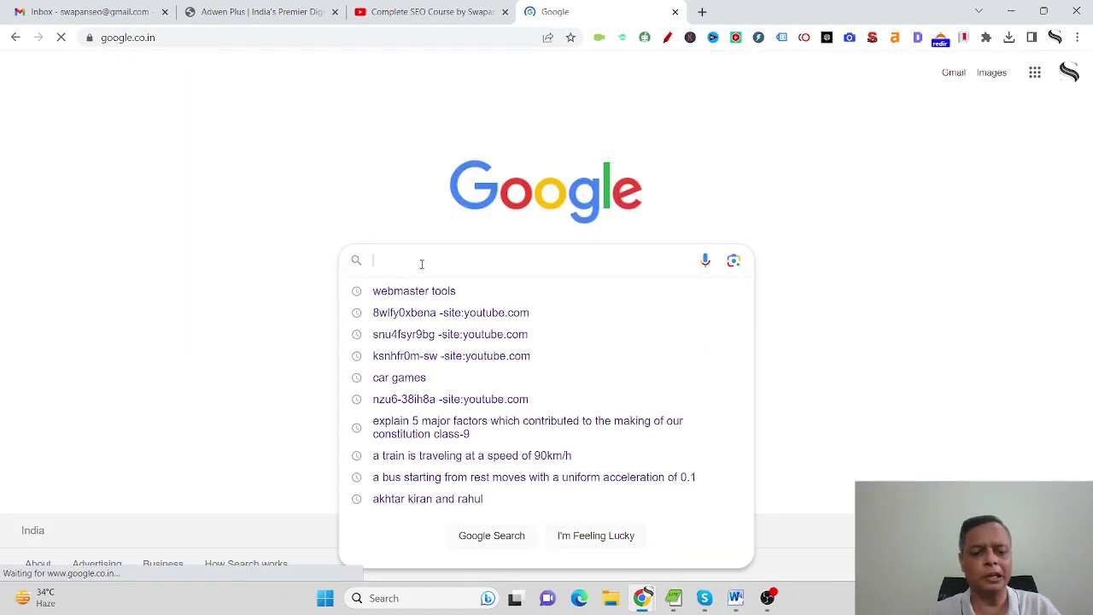
type("webmaster tools")
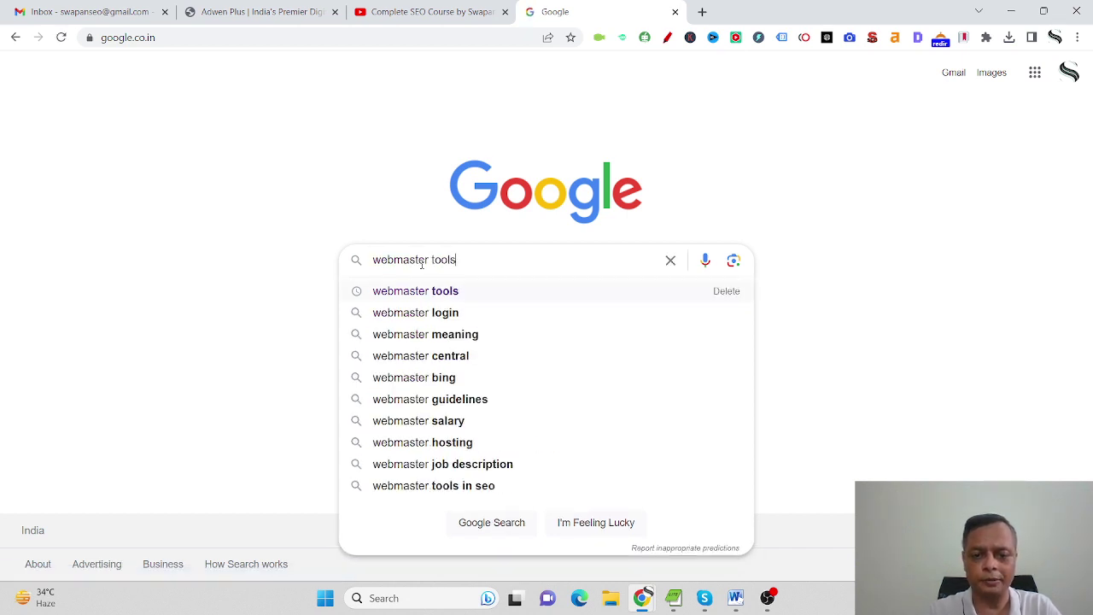
key("Return")
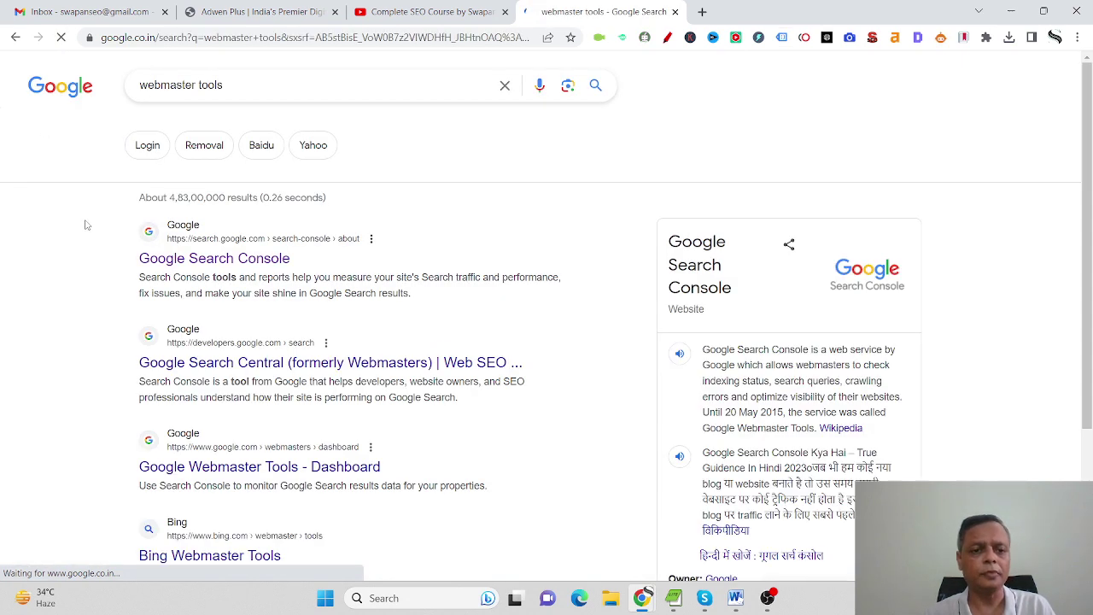
left_click(257, 260)
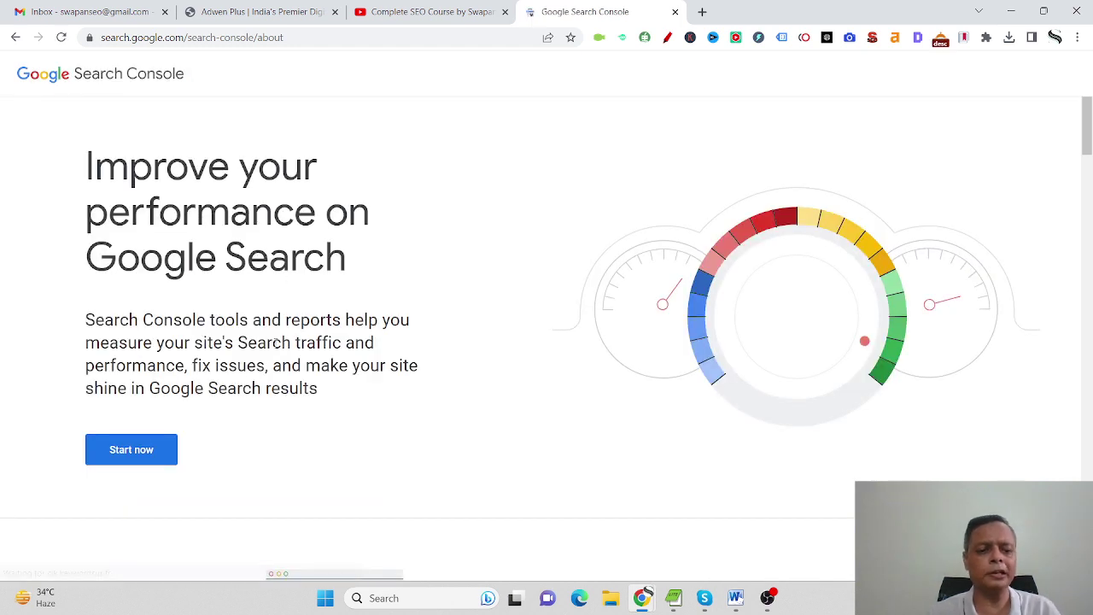
Step: Start Search Console and enter sitemap.xml as the new sitemap URL in the Sitemaps report for adwenplus.com
left_click(128, 455)
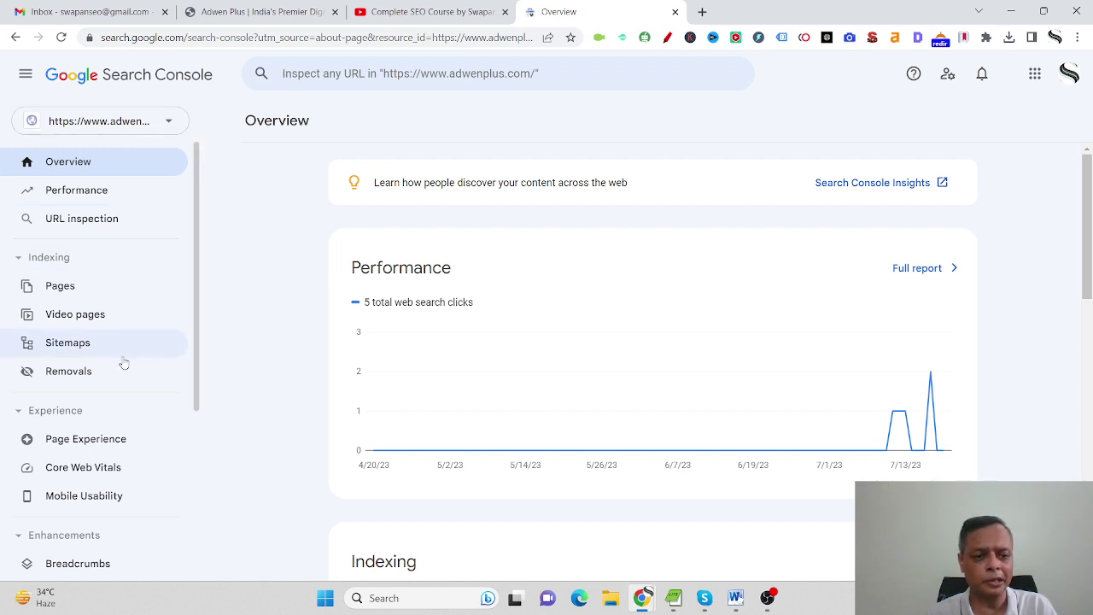
scroll(122, 361, "down", 2)
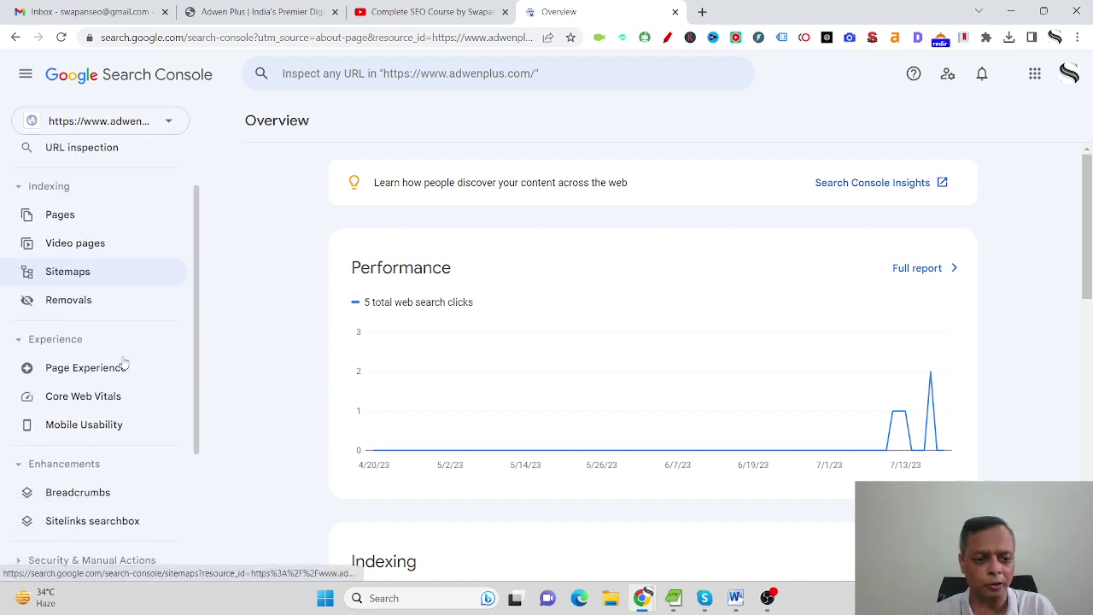
left_click(98, 277)
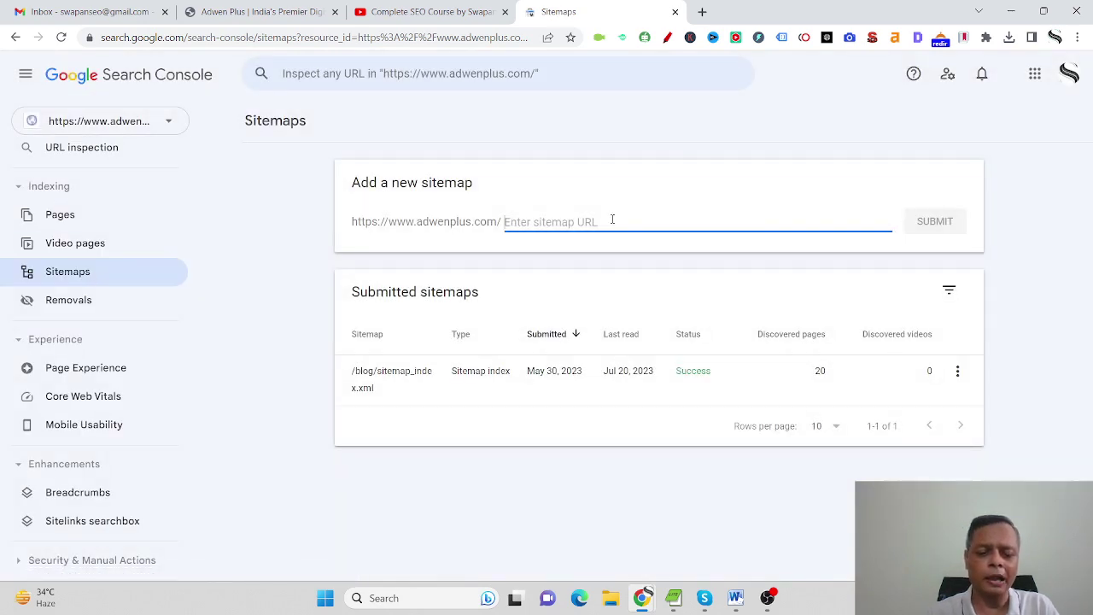
type("sitemap.")
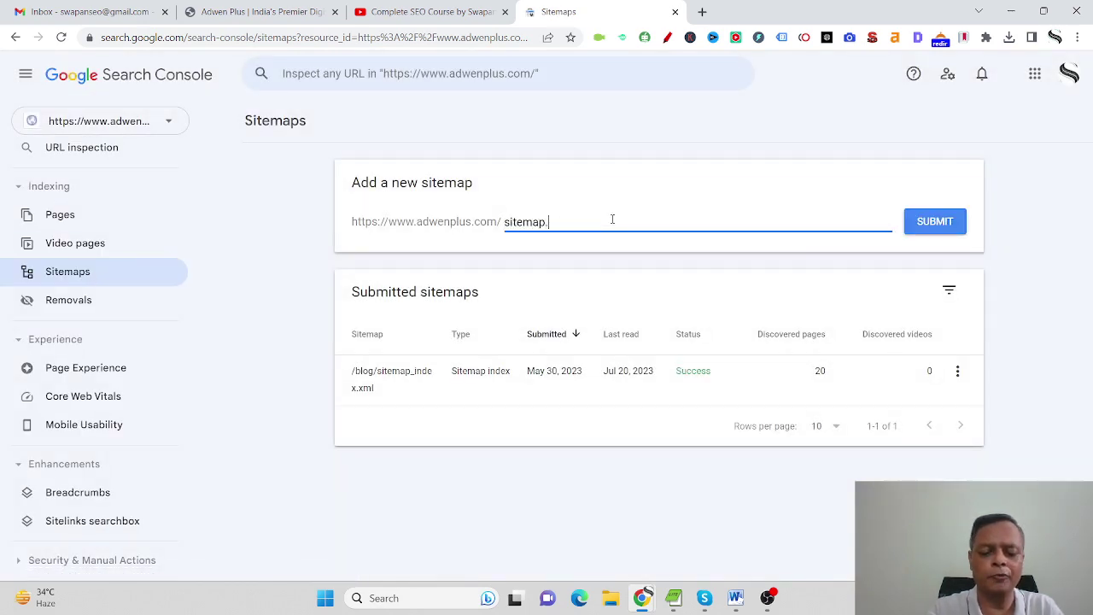
type("xml")
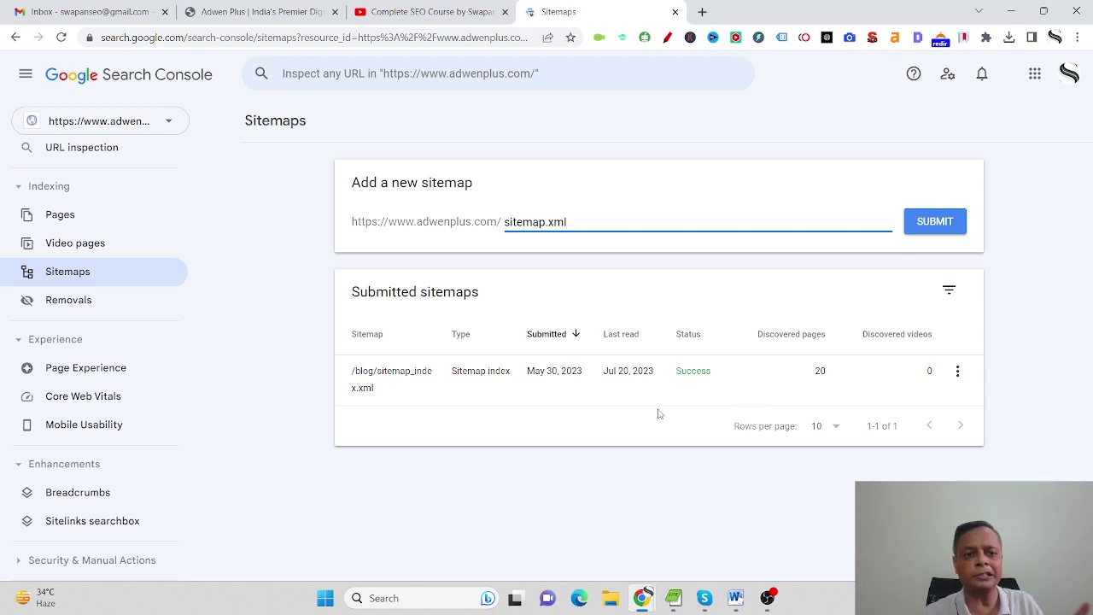
Step: Switch to the "seo intro" Word document and read the sections on submitting a Sitemap XML and HTML sitemaps
mouse_move(737, 600)
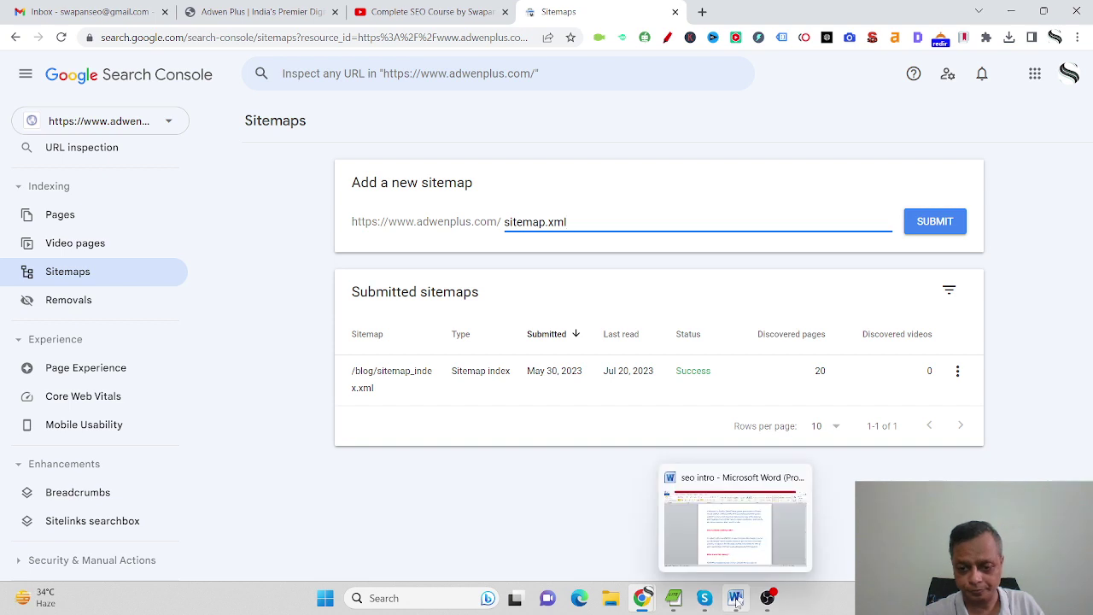
left_click(732, 521)
scroll(533, 418, "down", 3)
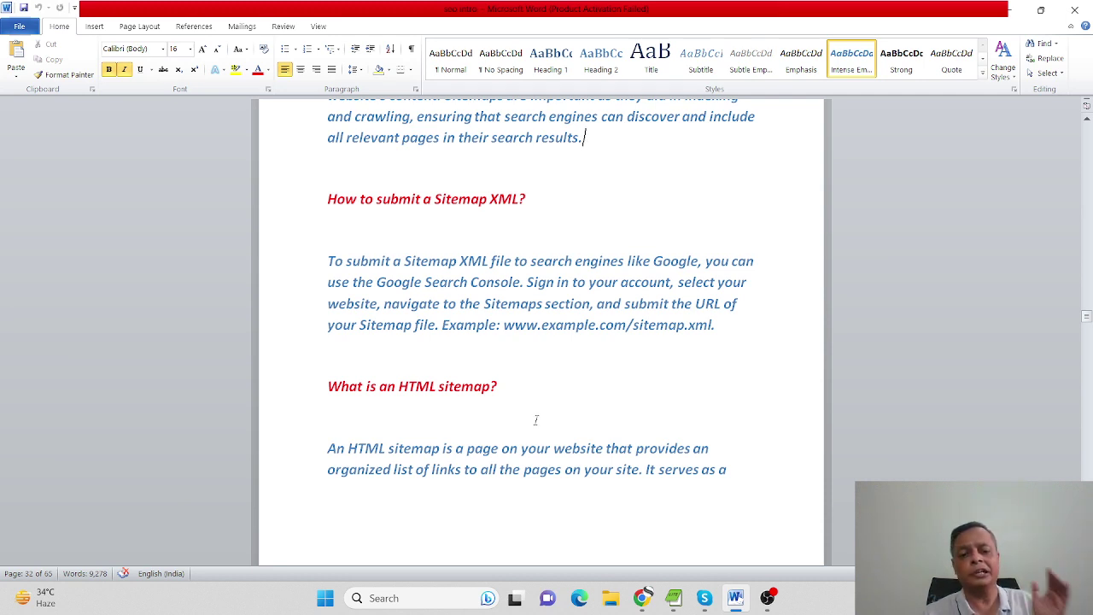
mouse_move(643, 600)
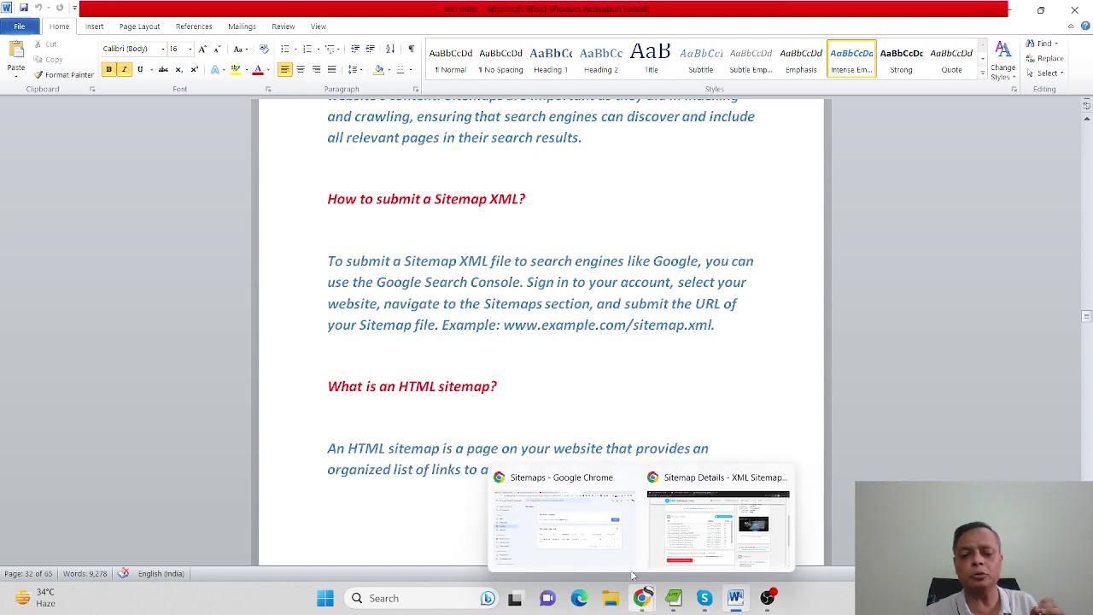
left_click(672, 526)
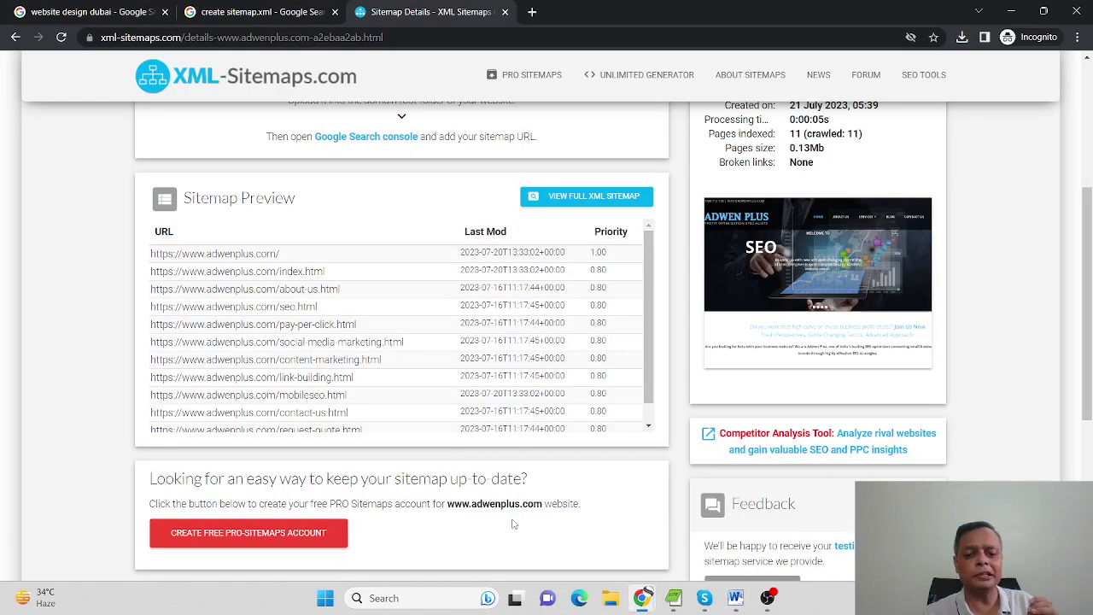
mouse_move(642, 600)
left_click(564, 524)
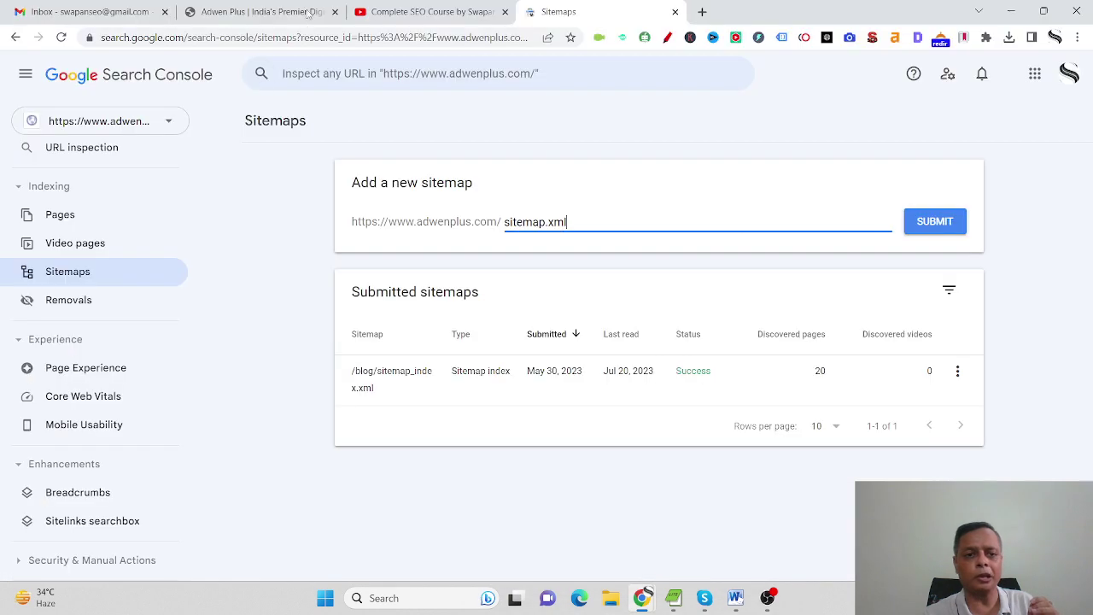
left_click(309, 15)
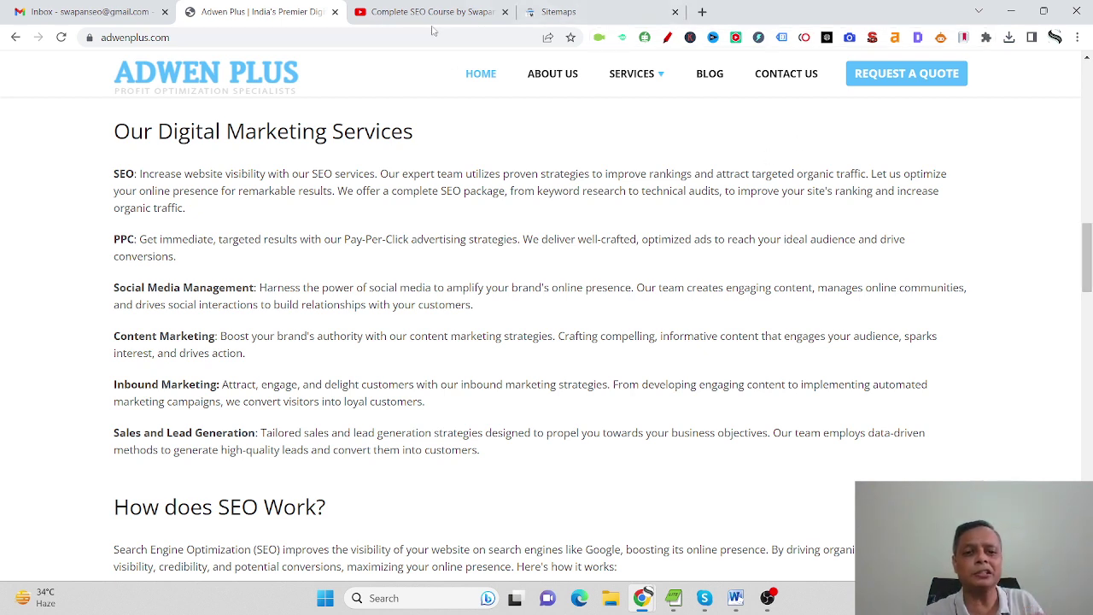
left_click(461, 38)
type("/")
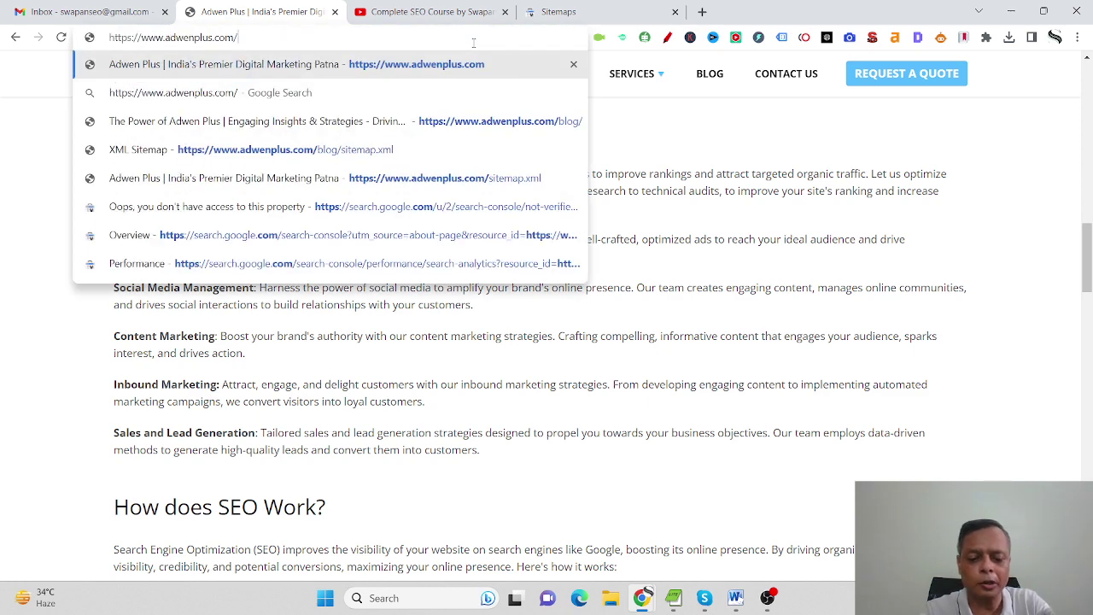
type("sitemap")
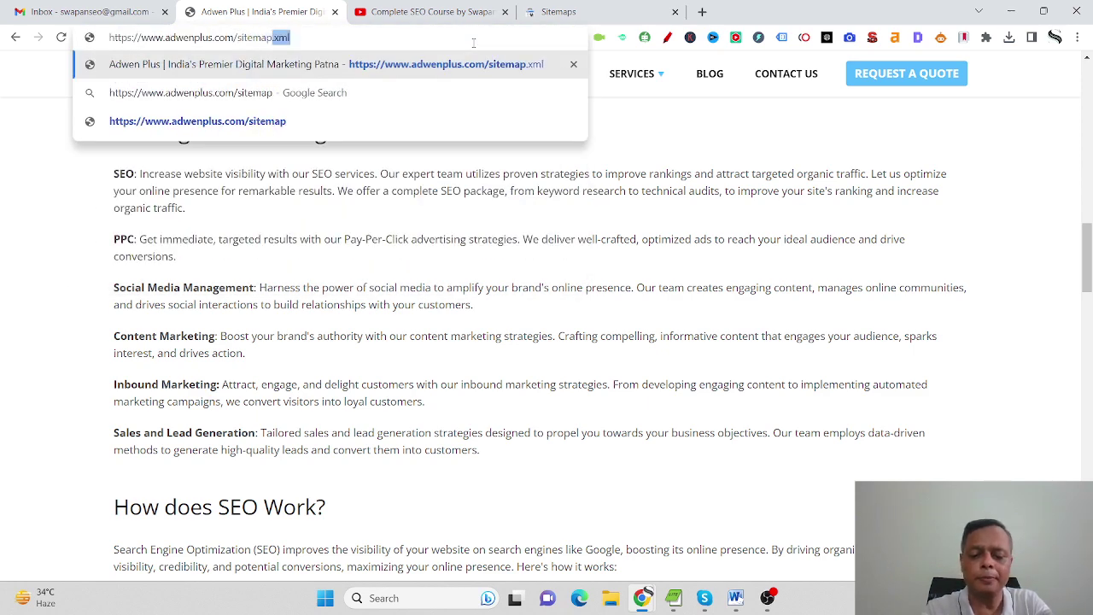
type(".html")
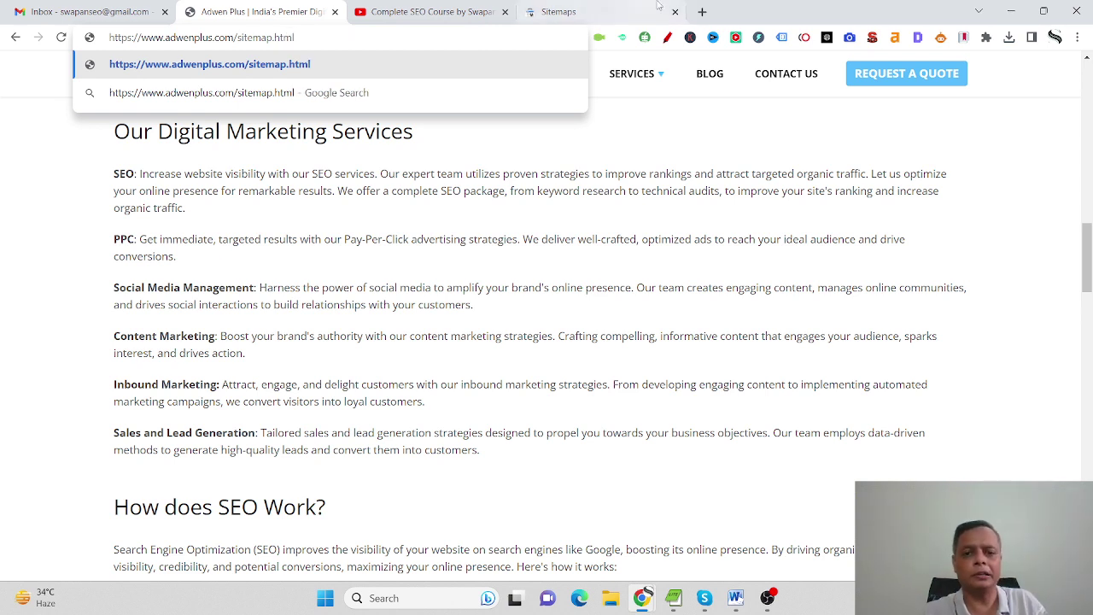
key("Return")
Step: Examine the footer of the Adwen Plus page and its sitemap.html address
mouse_move(648, 84)
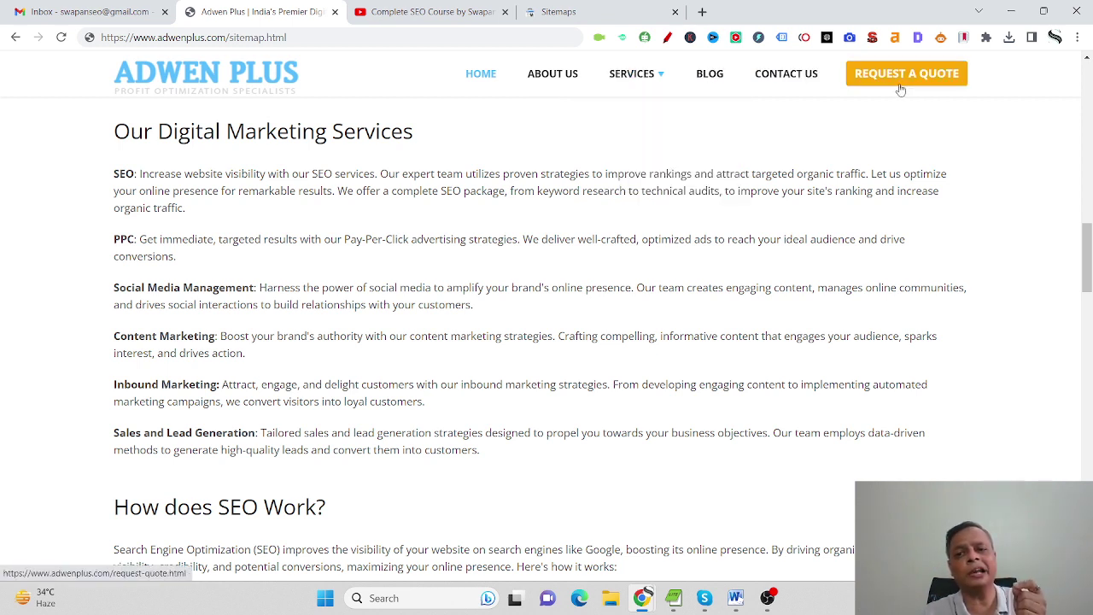
left_click_drag(1089, 254, 1086, 517)
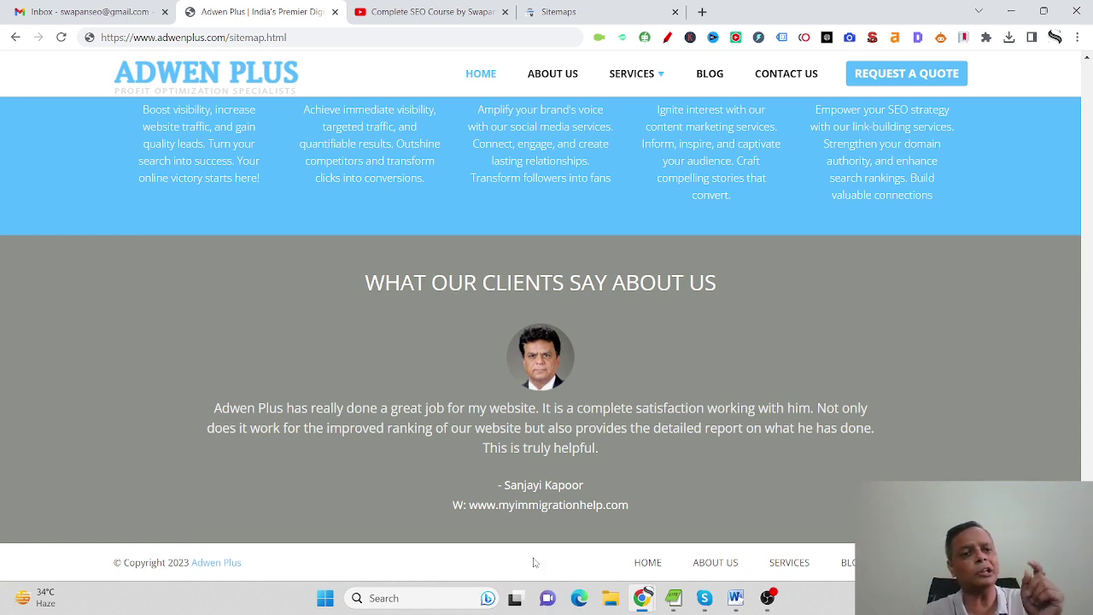
left_click(320, 37)
left_click(322, 36)
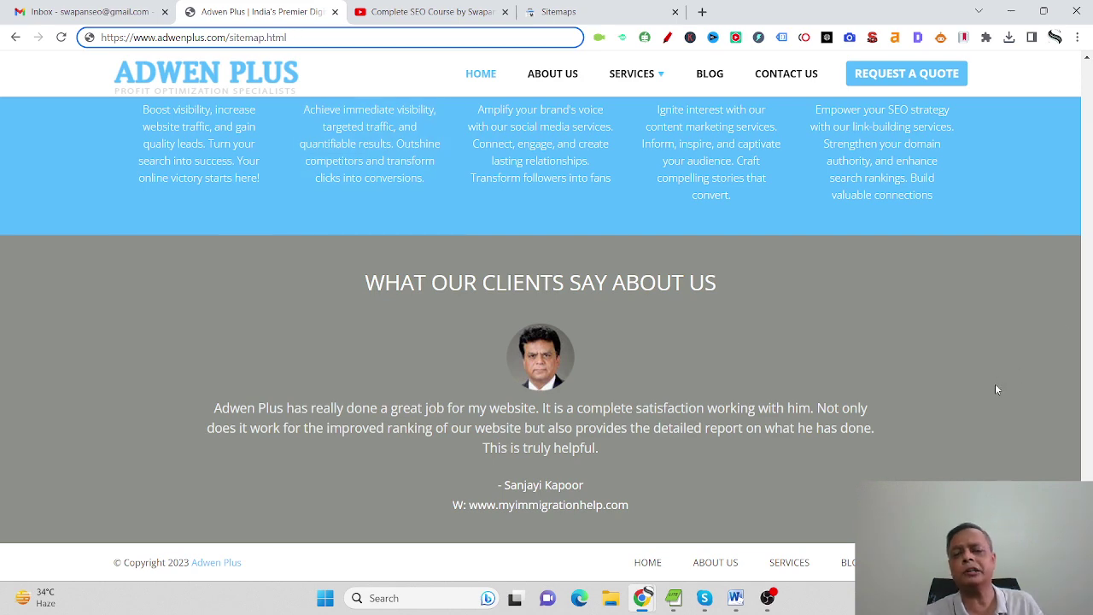
Step: Glance at the "seo intro" Word document and switch to the incognito Chrome window with the XML-Sitemaps page
mouse_move(735, 602)
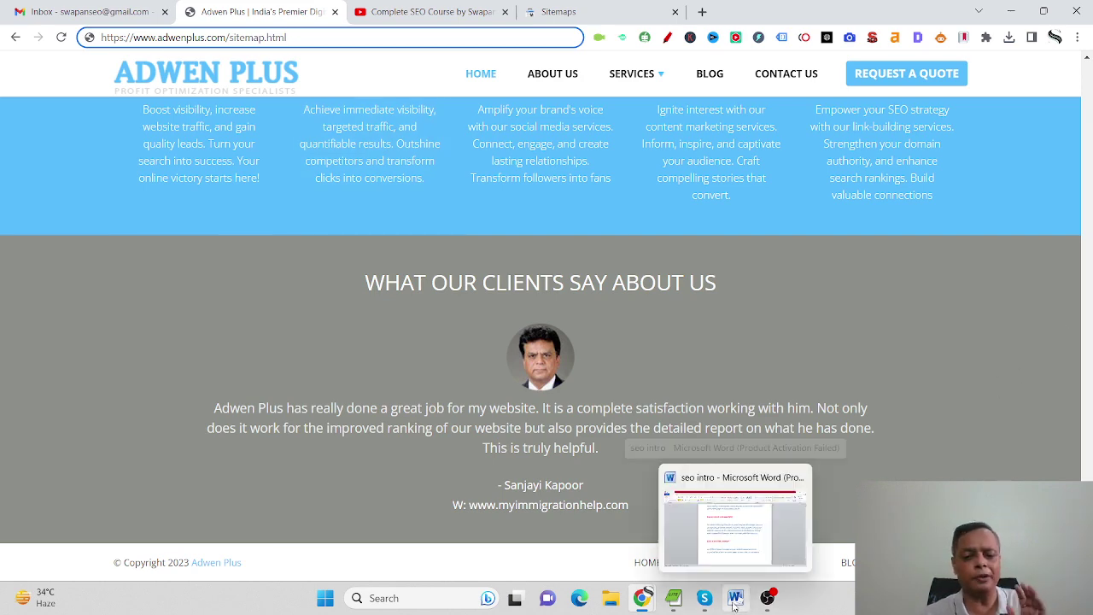
left_click(733, 604)
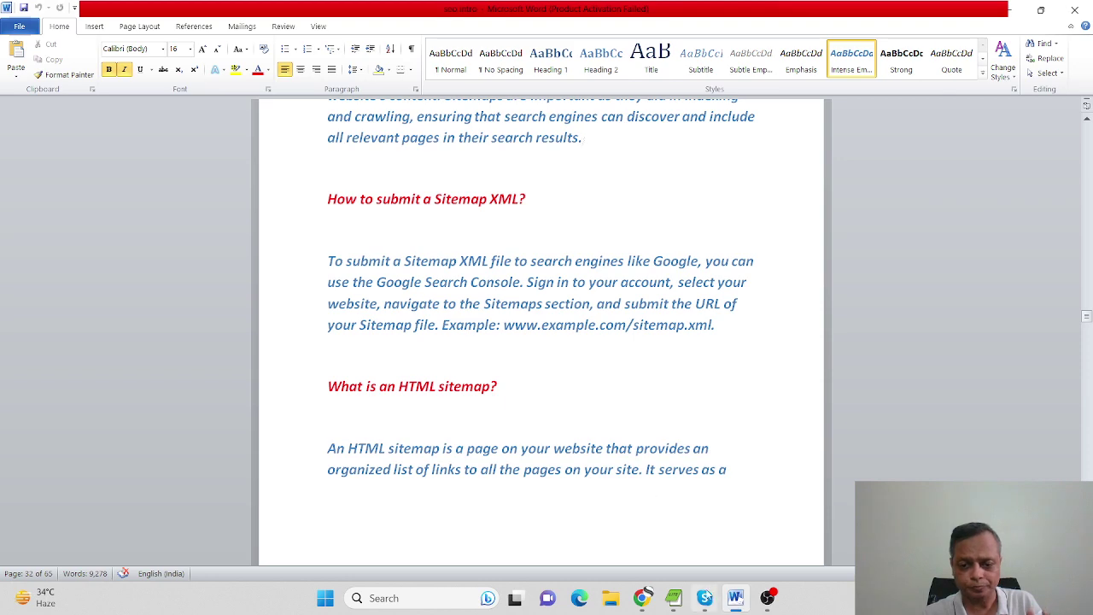
mouse_move(642, 600)
left_click(700, 551)
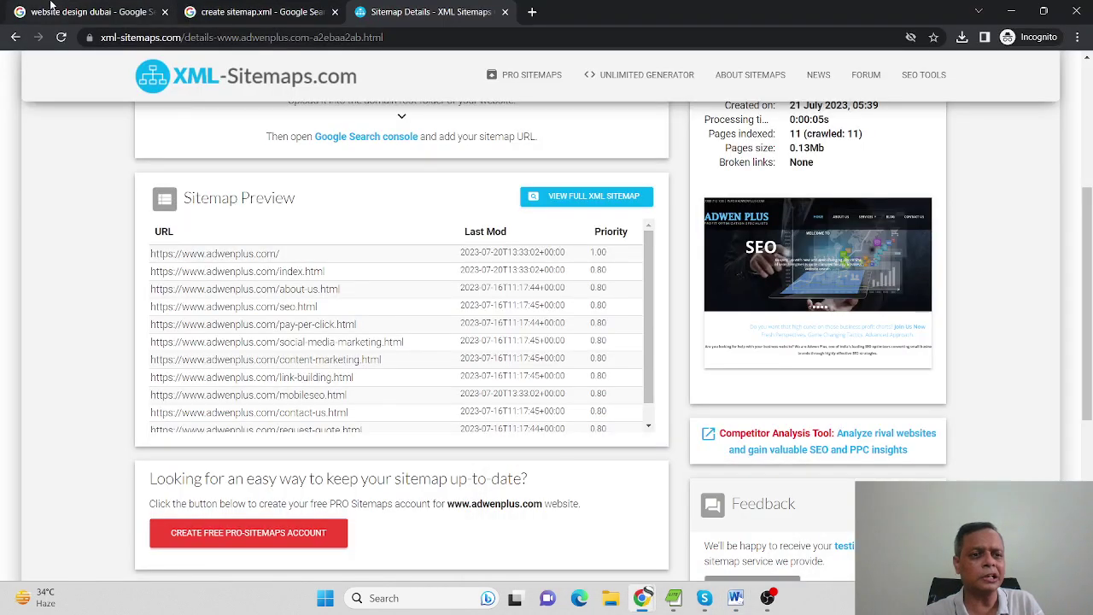
Step: Search Google for "seo company india" in place of the "create sitemap.xml" query
left_click(86, 12)
left_click(326, 84)
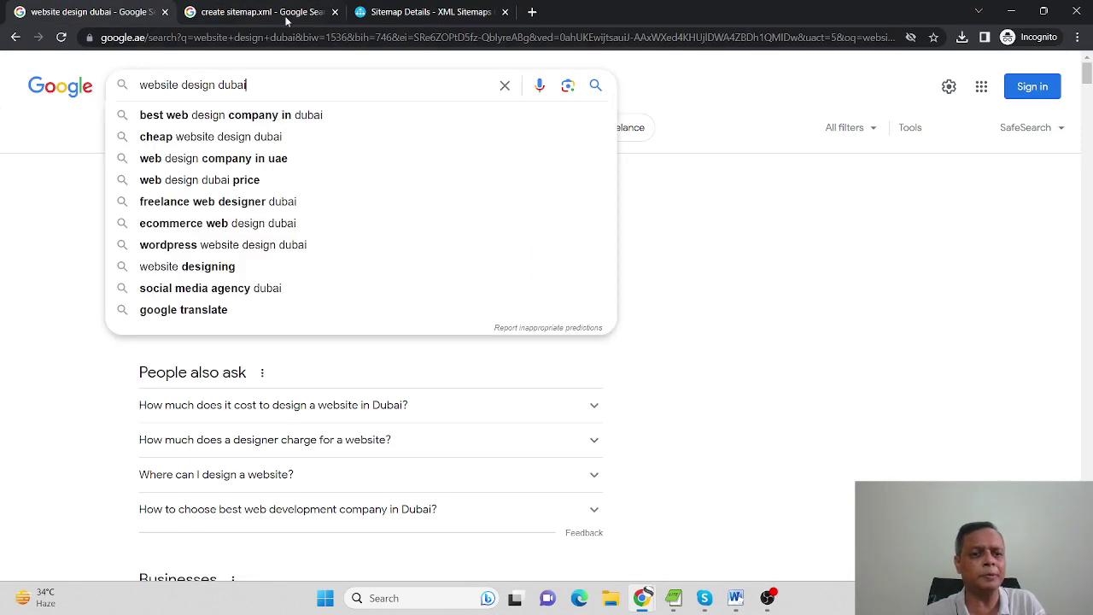
left_click(256, 12)
left_click_drag(256, 84, 2, 34)
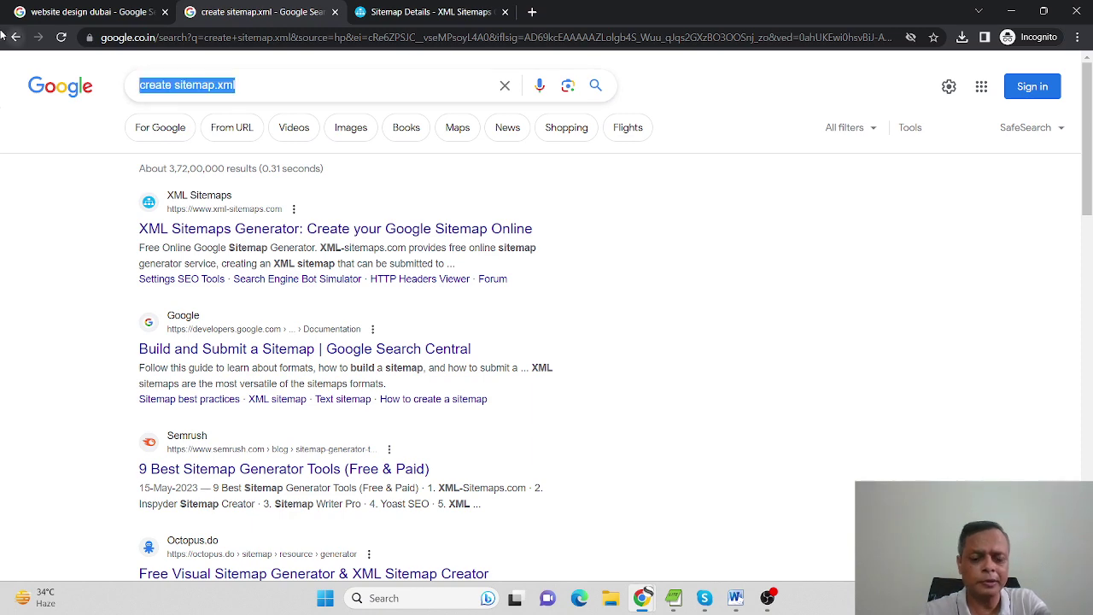
type("seo company india")
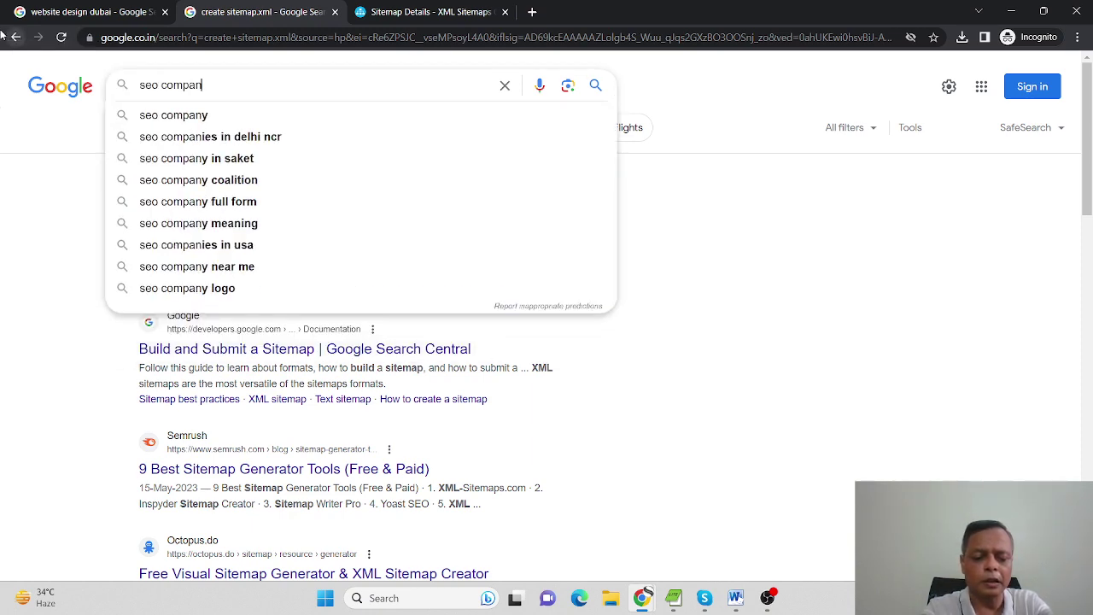
key("Return")
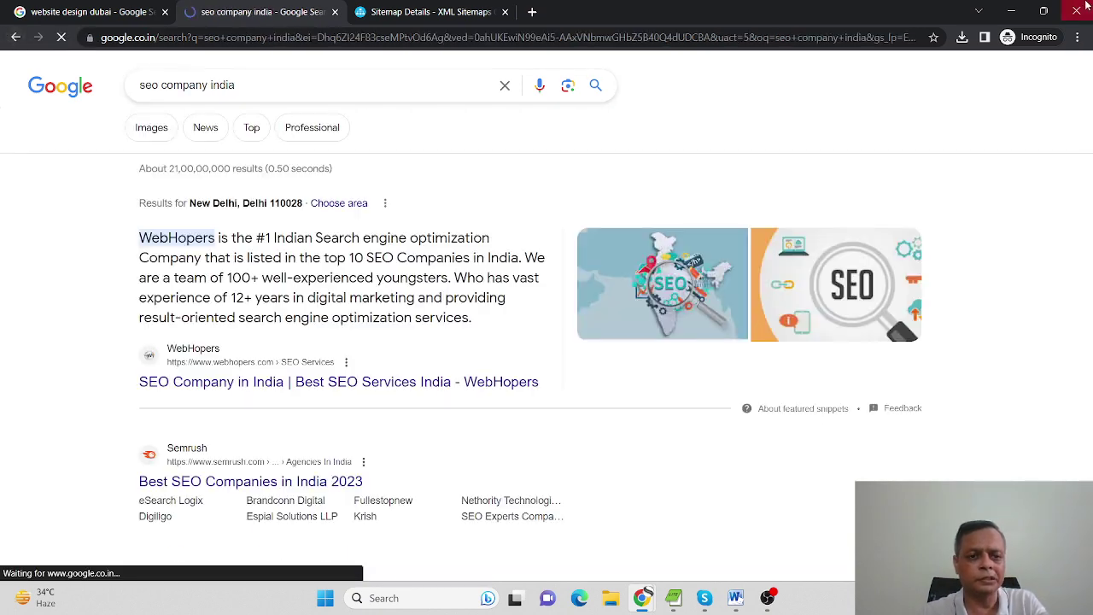
Step: Find the PageTraffic result among the search results and open it in a new tab in view
scroll(415, 325, "down", 4)
scroll(414, 326, "down", 8)
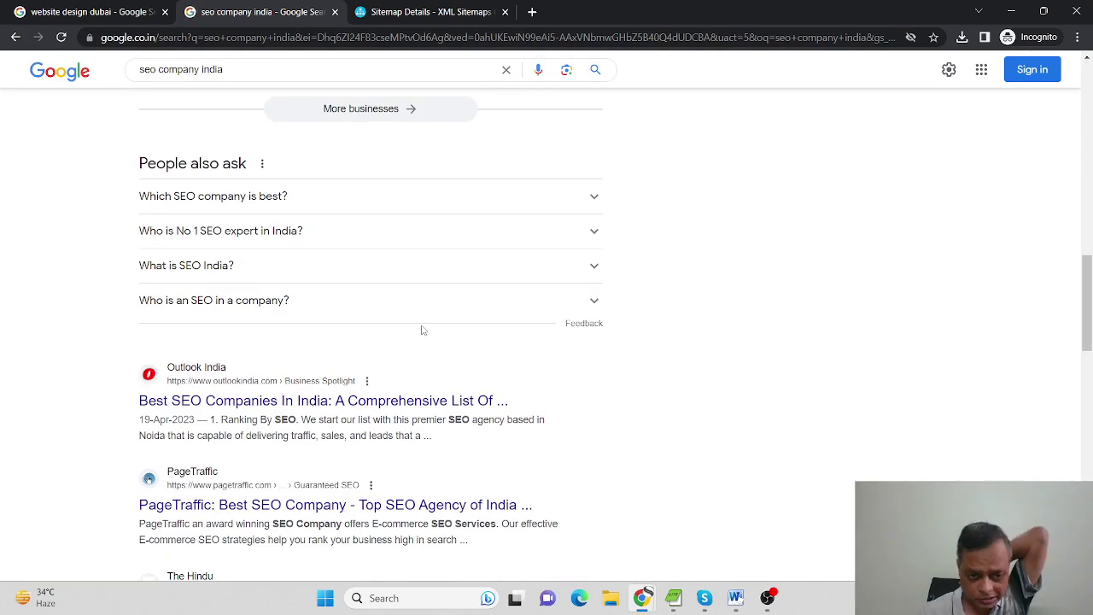
scroll(448, 477, "down", 3)
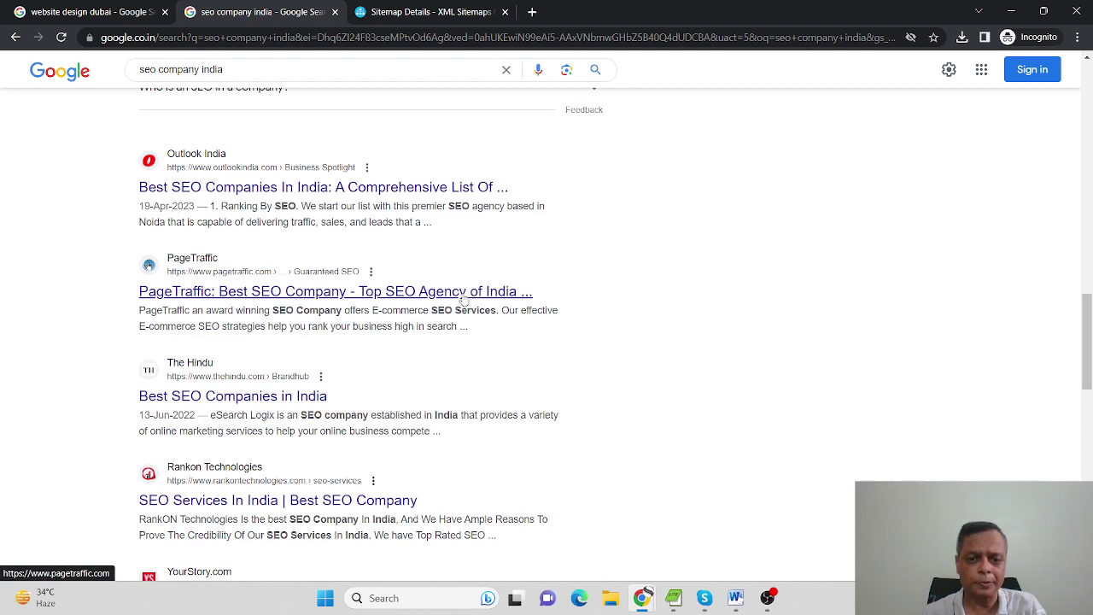
left_click(467, 291, "ctrl")
key("ctrl+Tab")
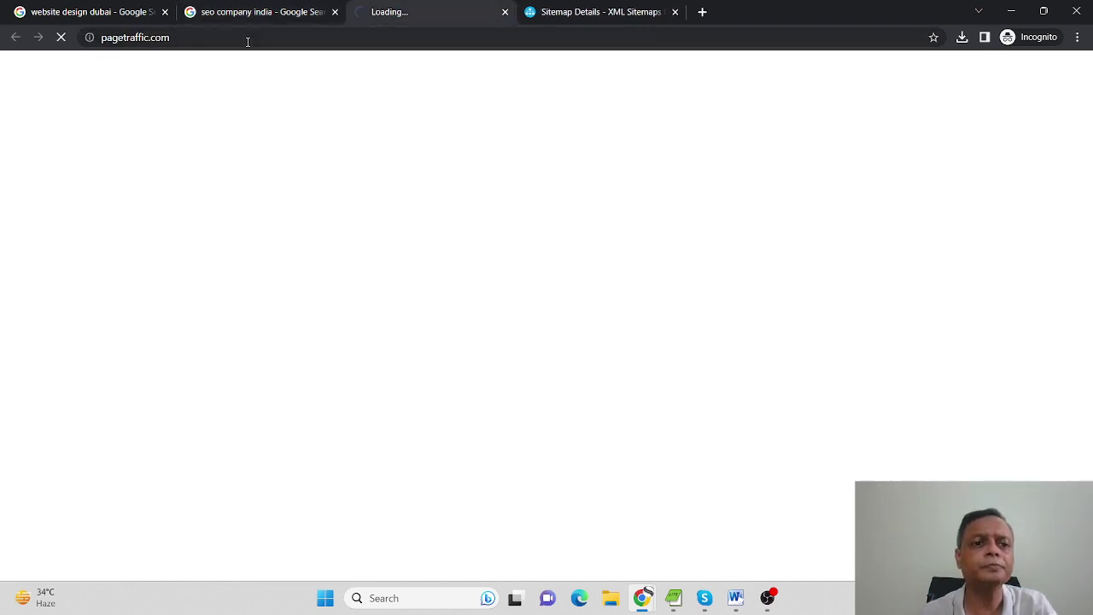
left_click(285, 36)
type("/")
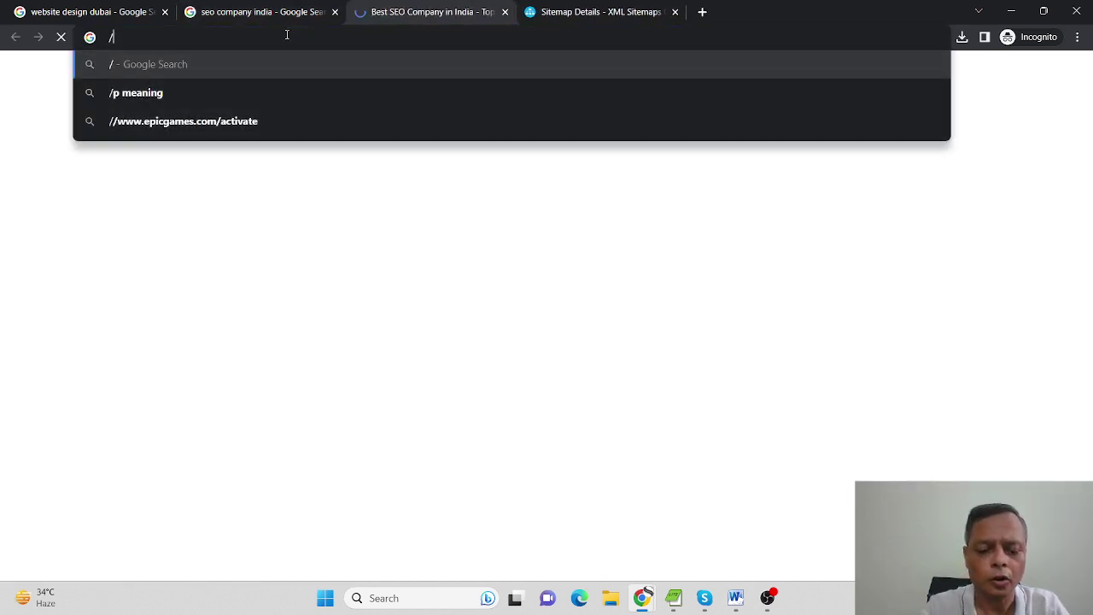
type("sitemap.")
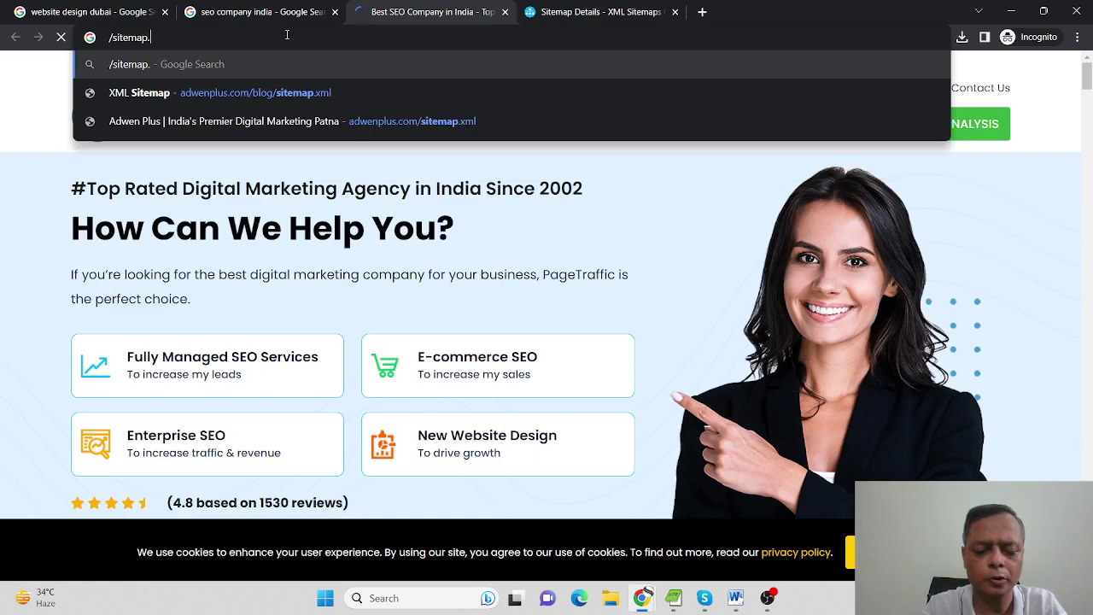
type("html")
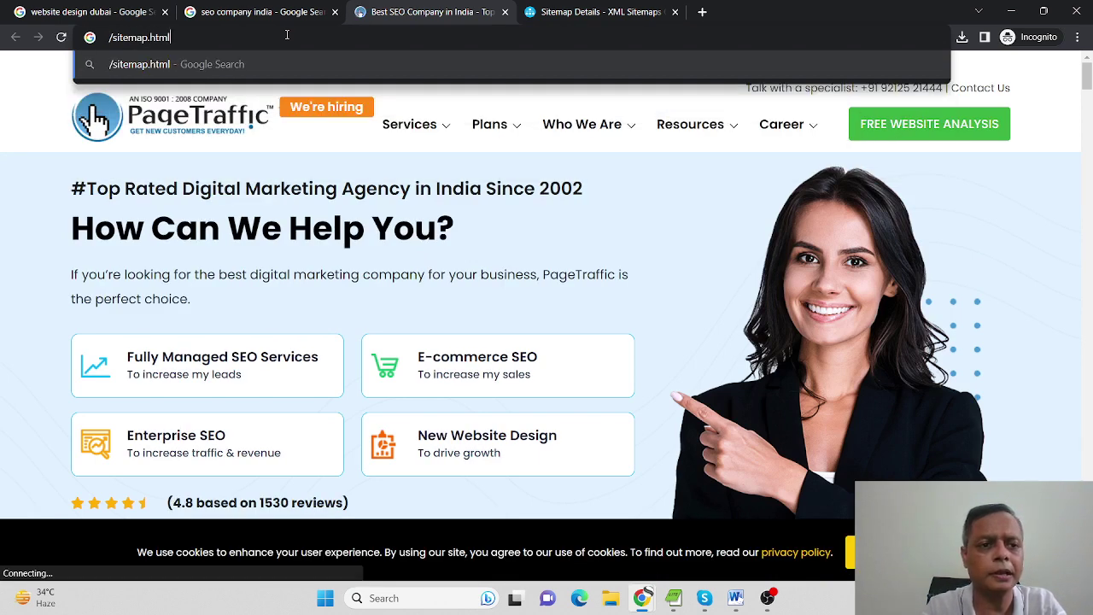
key("ctrl+BackSpace")
key("ctrl+BackSpace")
key("ctrl+BackSpace")
type("s")
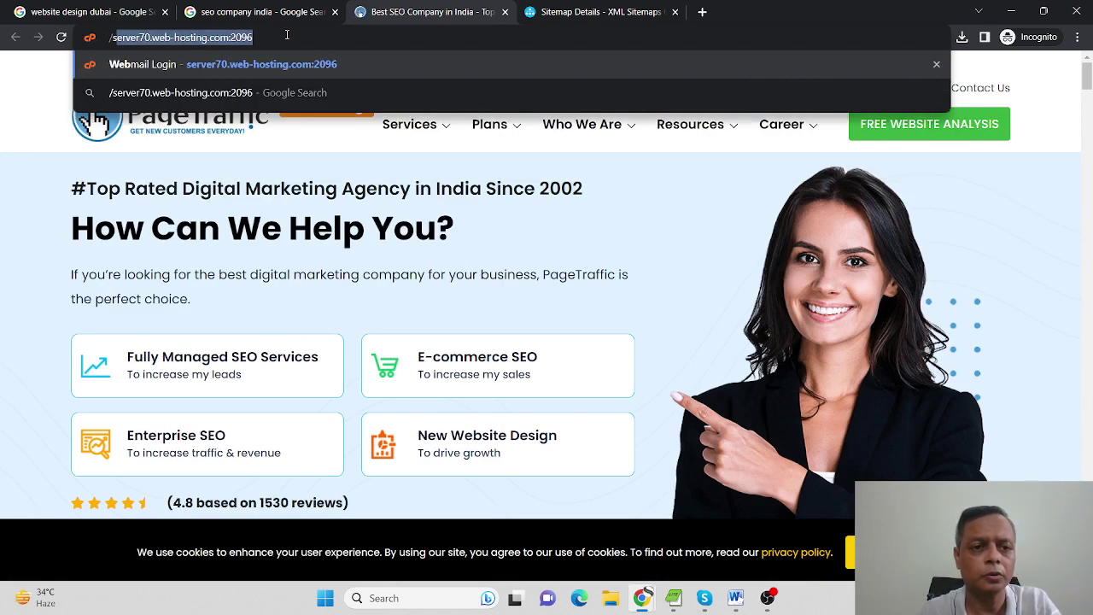
key("Return")
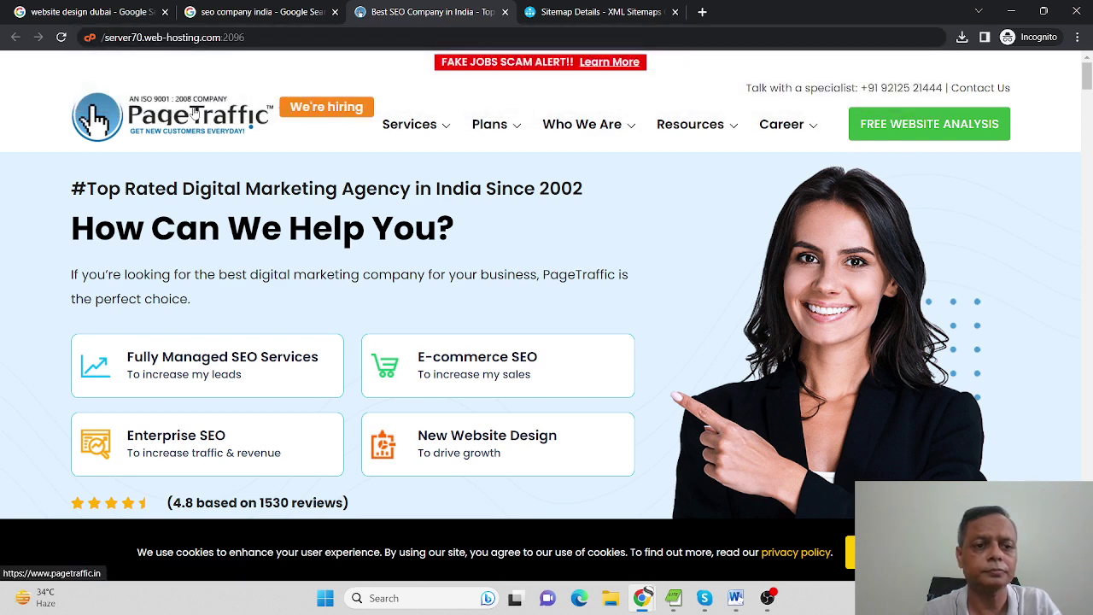
Step: Load pagetraffic.com in the current tab to restore the site's address
left_click(290, 38)
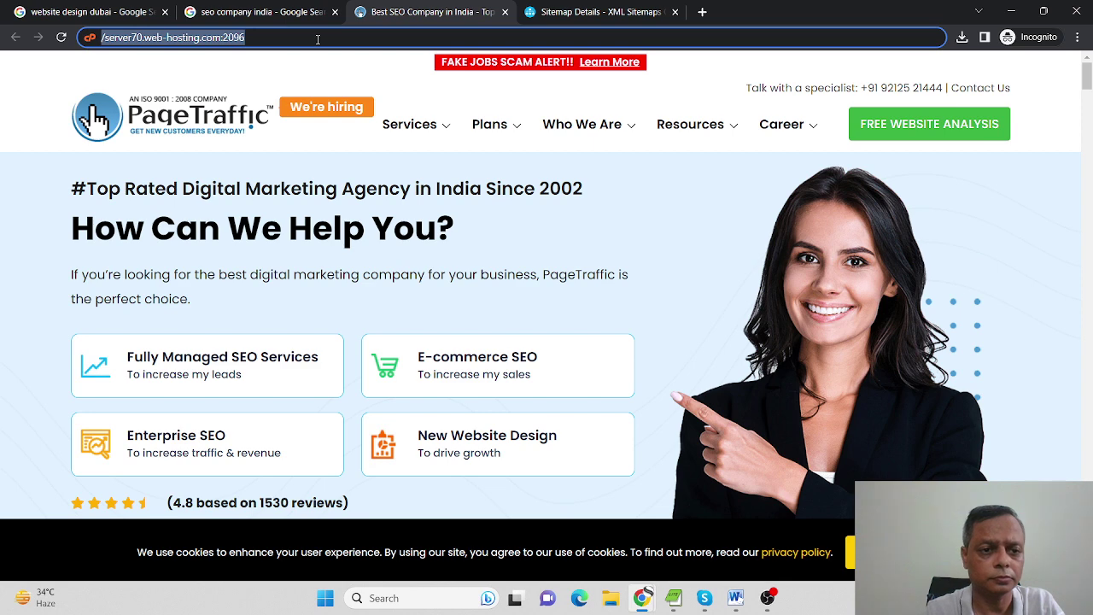
type("pa")
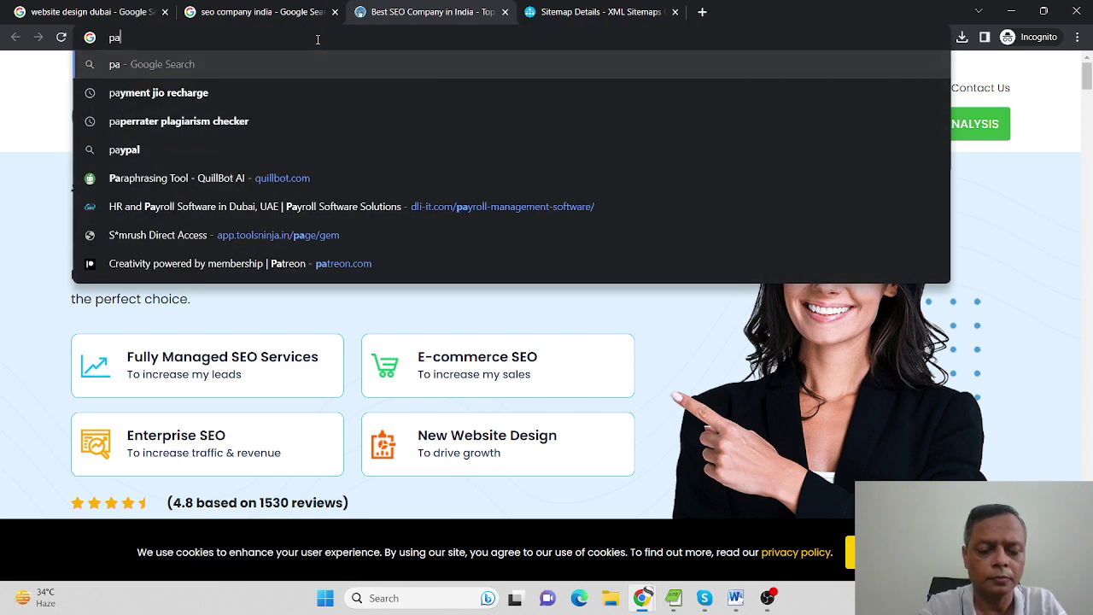
type("getraffic.com")
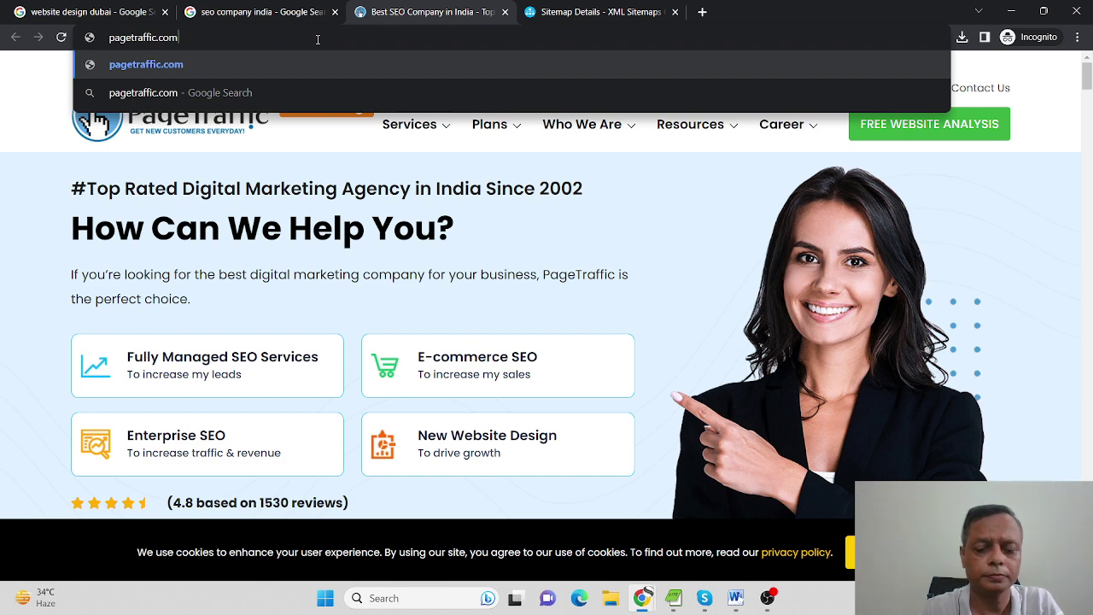
key("Return")
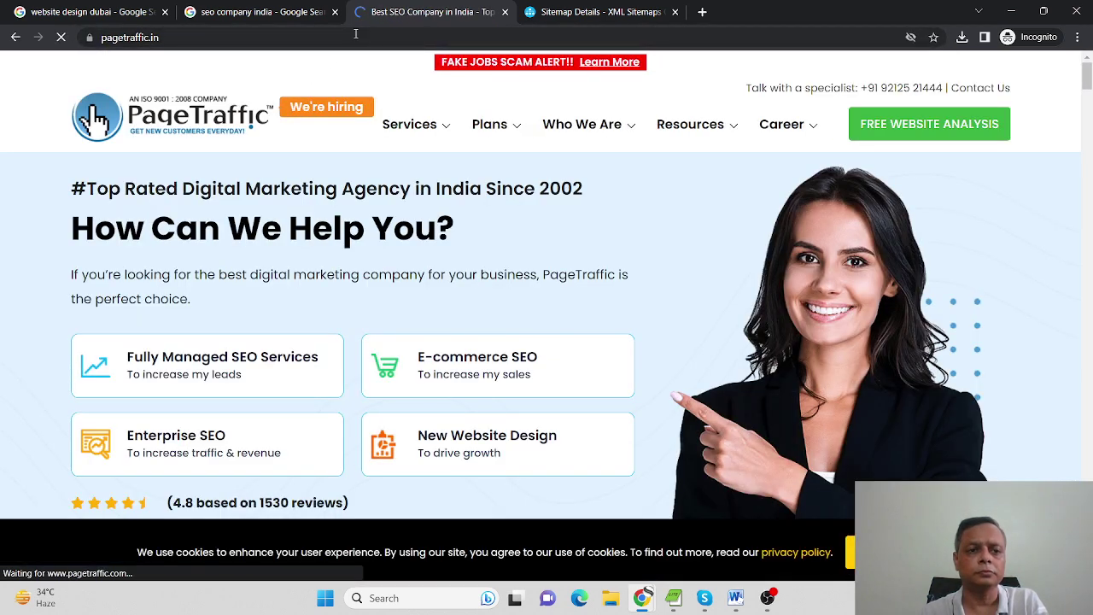
left_click(406, 36)
left_click(406, 36)
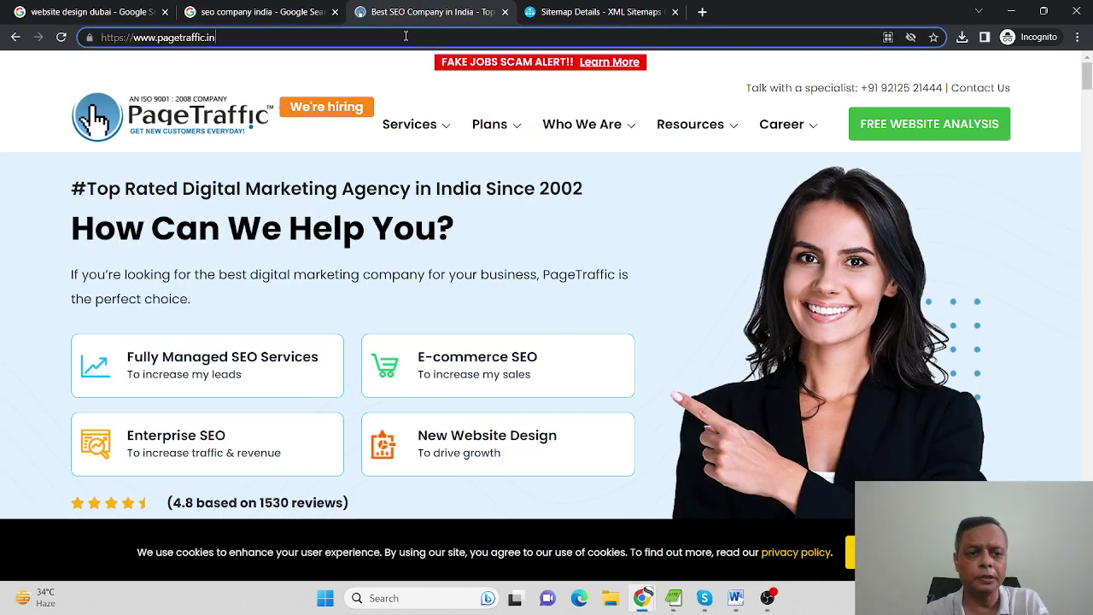
type("/sit")
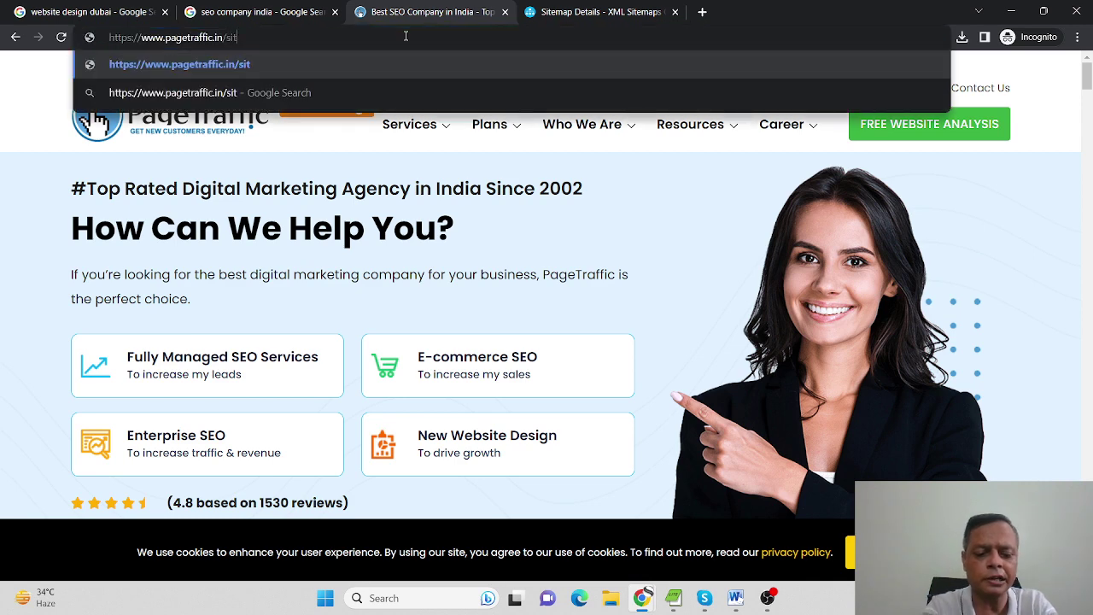
type("emap.html")
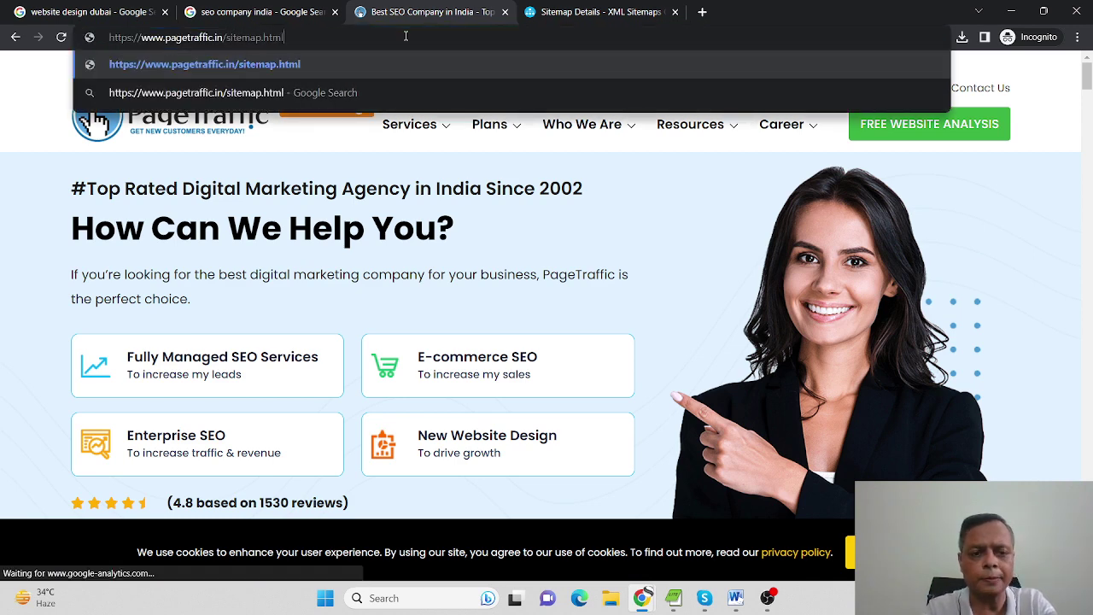
key("Return")
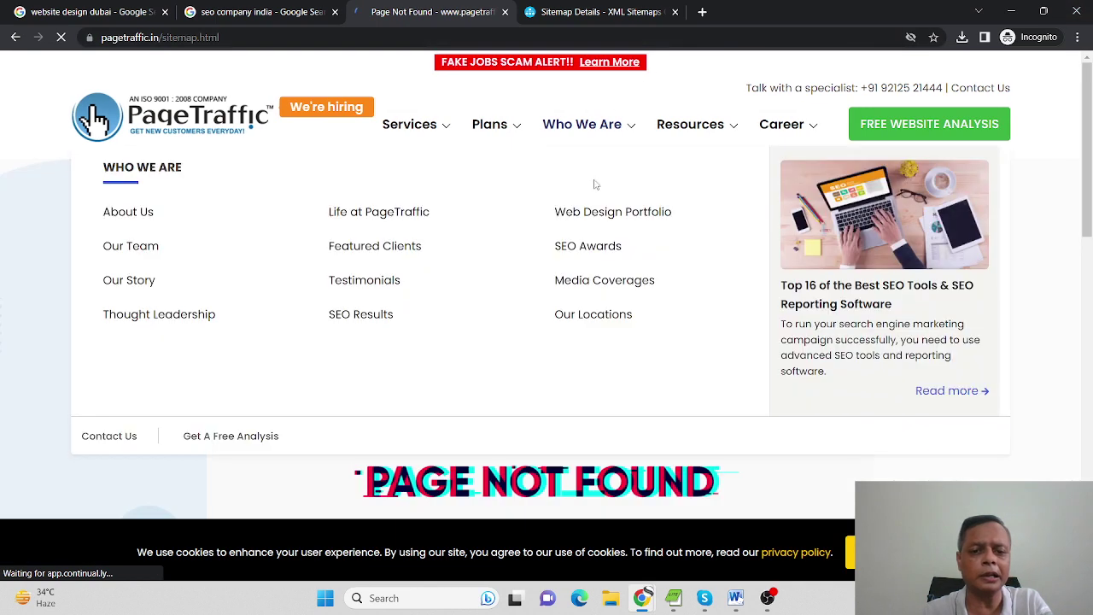
left_click(267, 39)
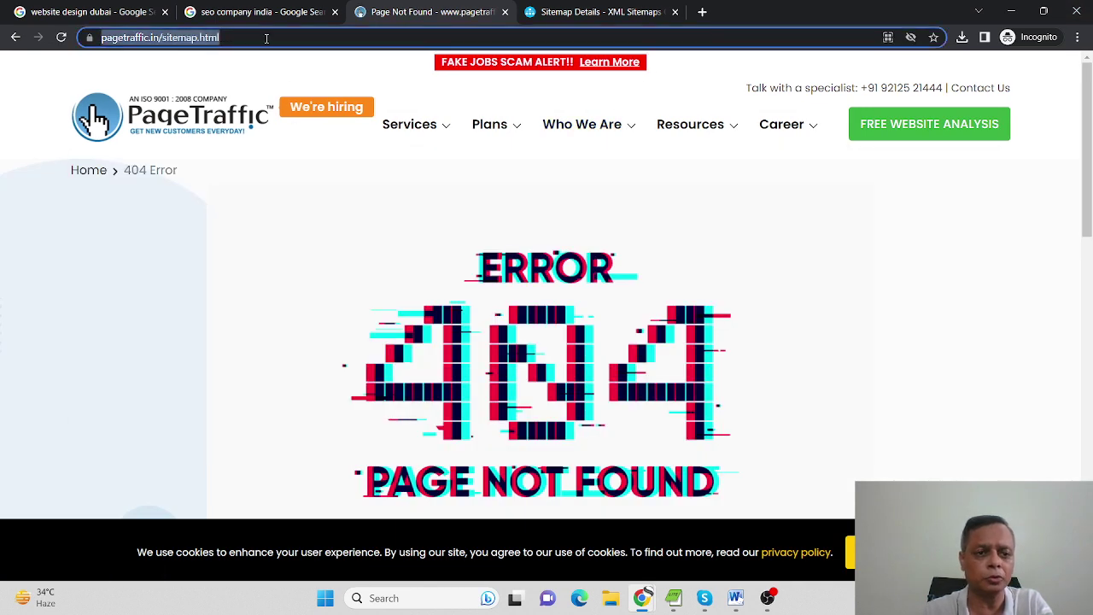
left_click(267, 39)
key("BackSpace")
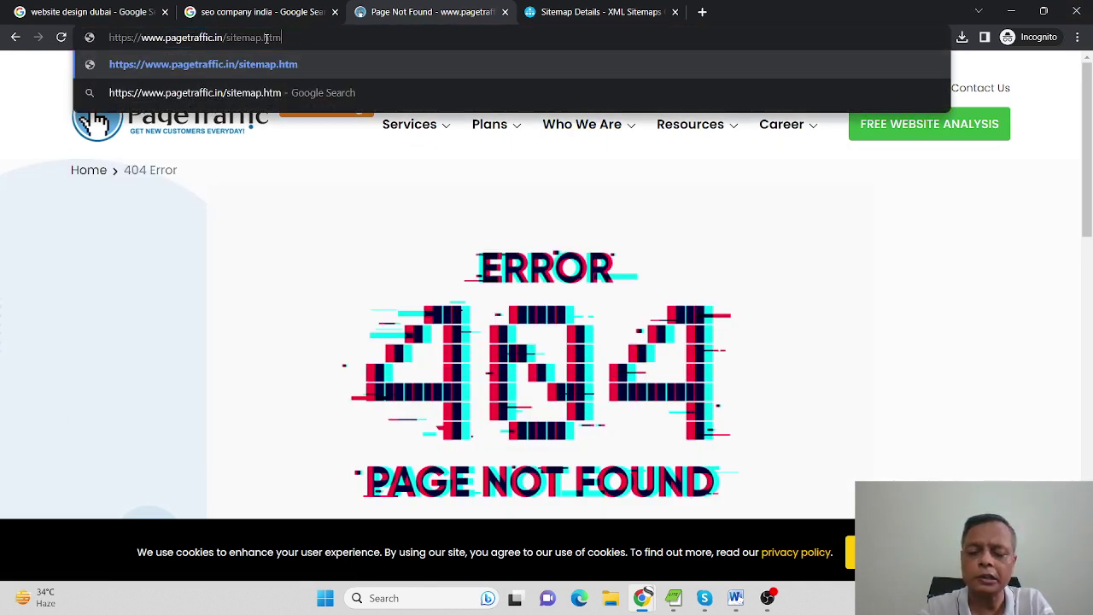
key("Return")
Step: Open the Sitemap page from the links in the PageTraffic footer
mouse_move(582, 102)
scroll(724, 261, "down", 10)
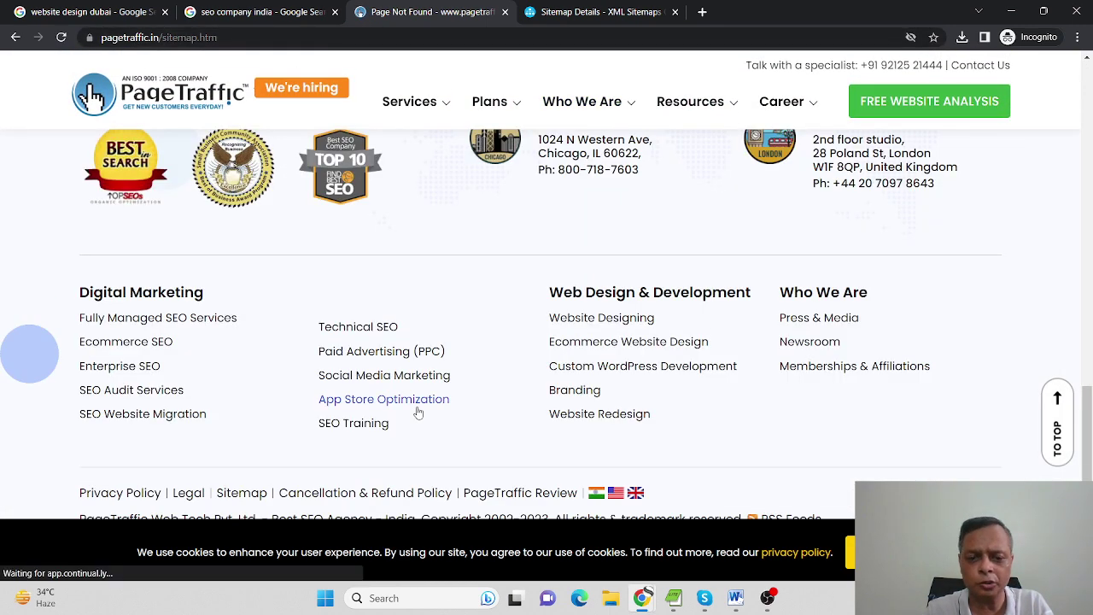
left_click(243, 499)
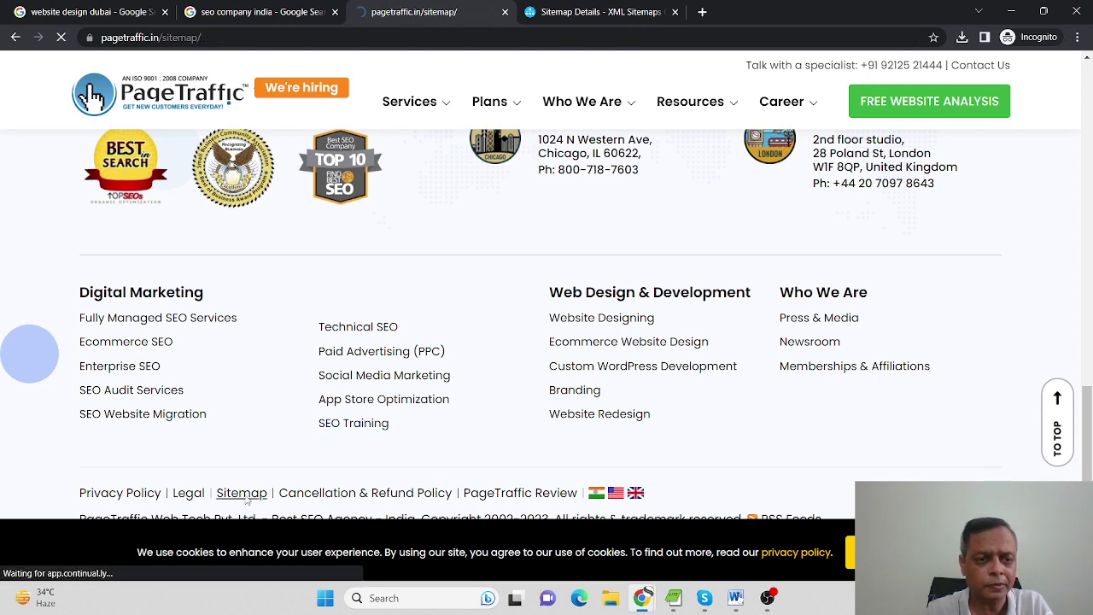
Step: Review the link columns under Home Page on the PageTraffic sitemap and the entries of the site's Services menu
scroll(346, 435, "down", 3)
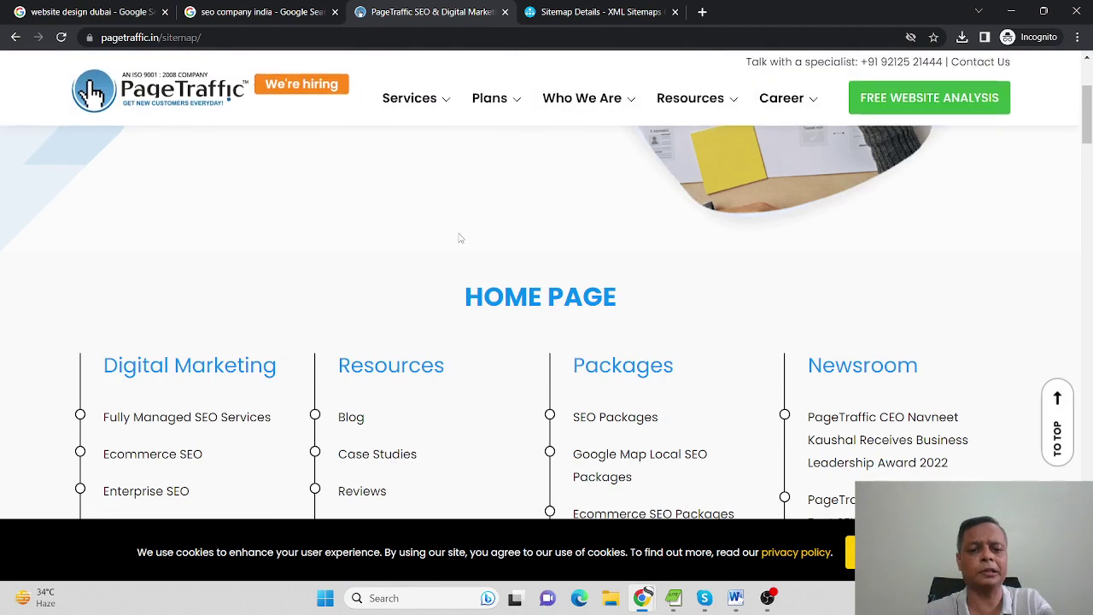
scroll(1085, 348, "down", 2)
scroll(1025, 316, "down", 2)
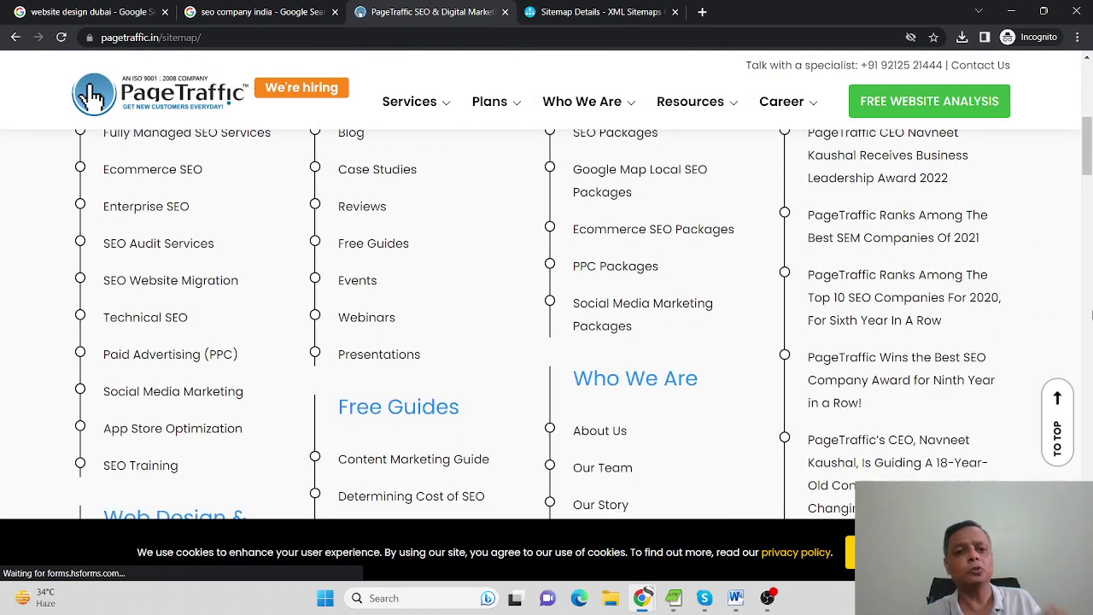
scroll(564, 312, "up", 3)
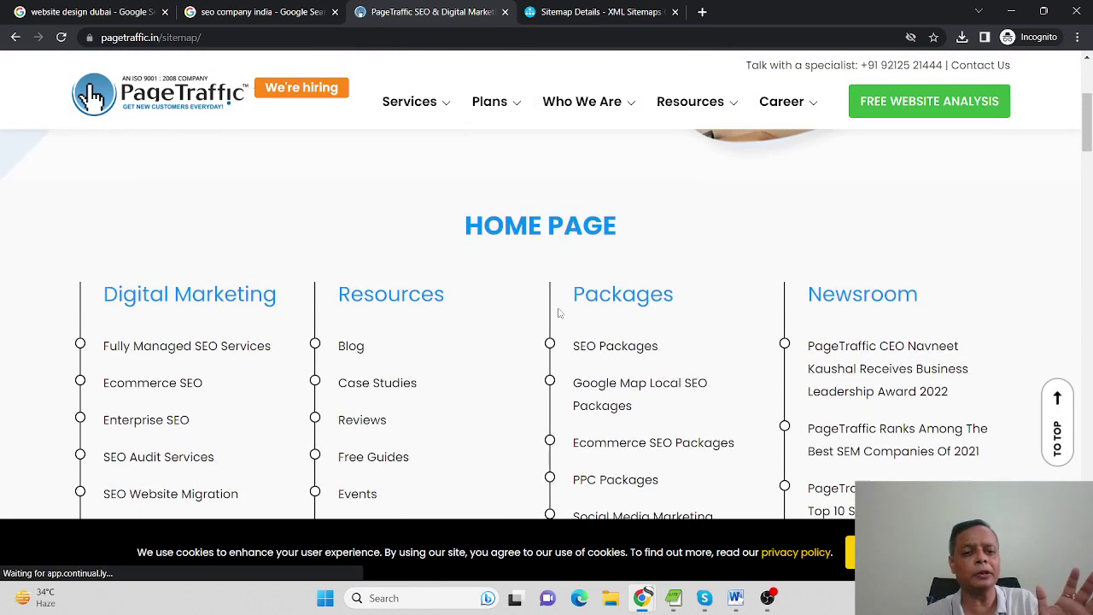
scroll(555, 314, "down", 9)
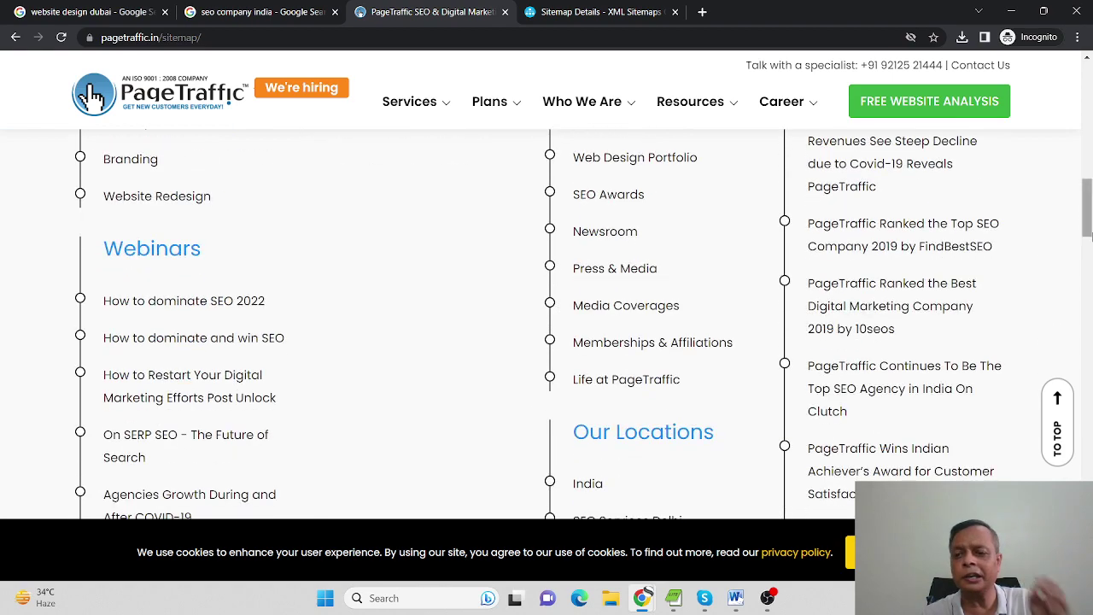
left_click_drag(1088, 231, 1062, 200)
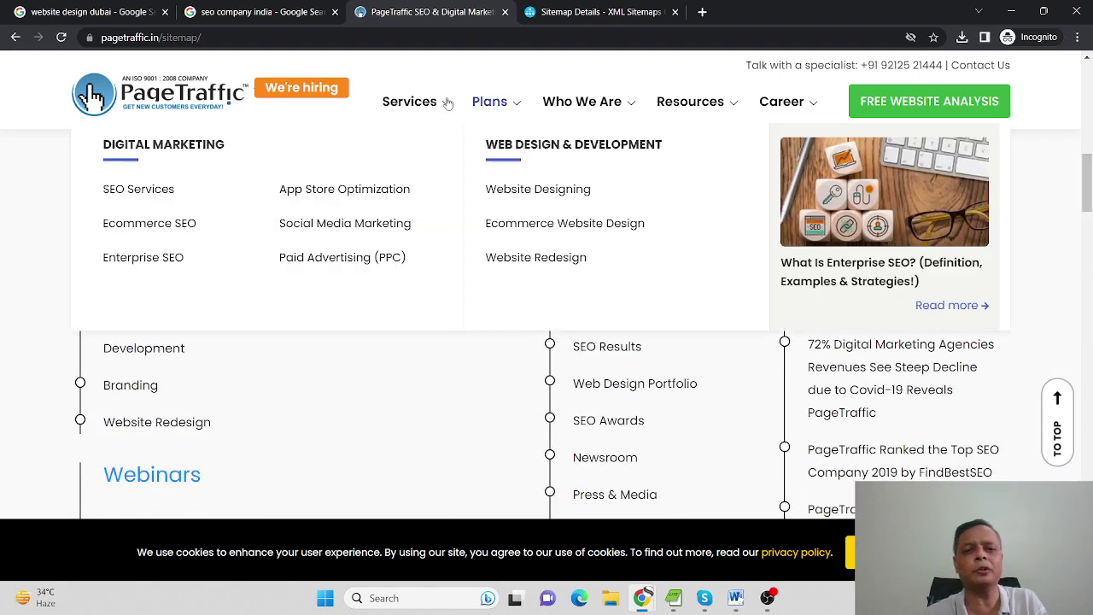
mouse_move(396, 122)
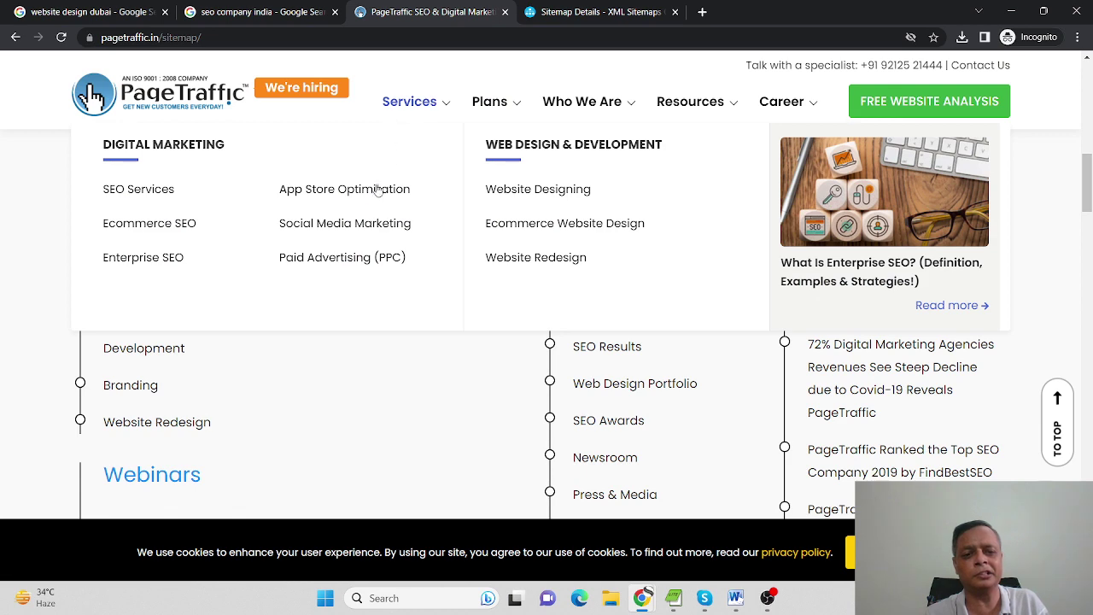
Step: Examine the Webinars, Our Locations and Newsroom links further down the PageTraffic sitemap page
scroll(376, 397, "down", 2)
scroll(379, 395, "down", 3)
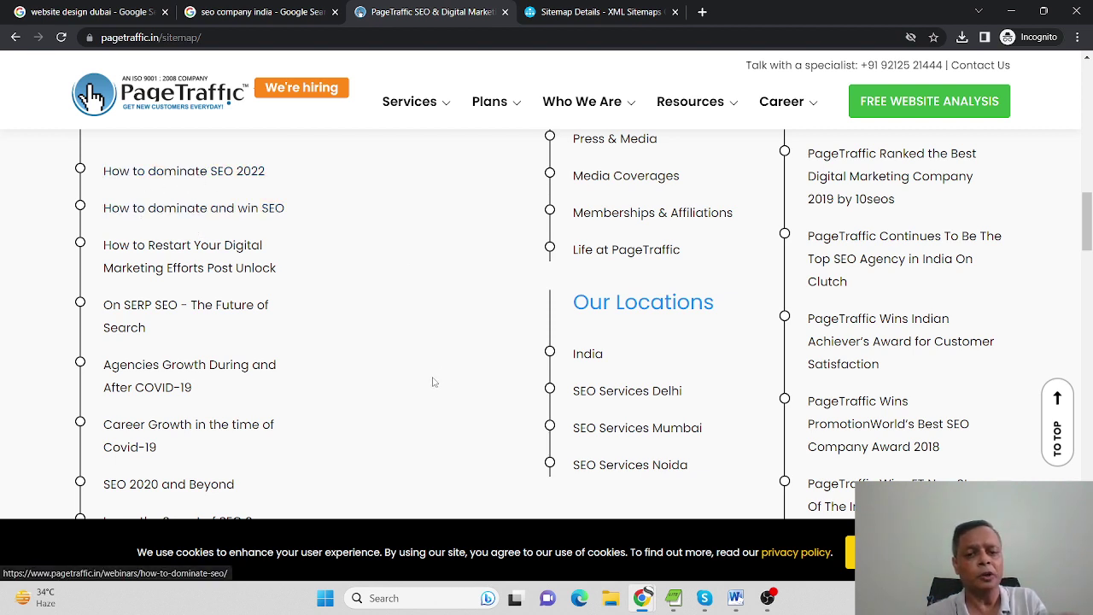
scroll(432, 381, "down", 5)
scroll(388, 390, "down", 5)
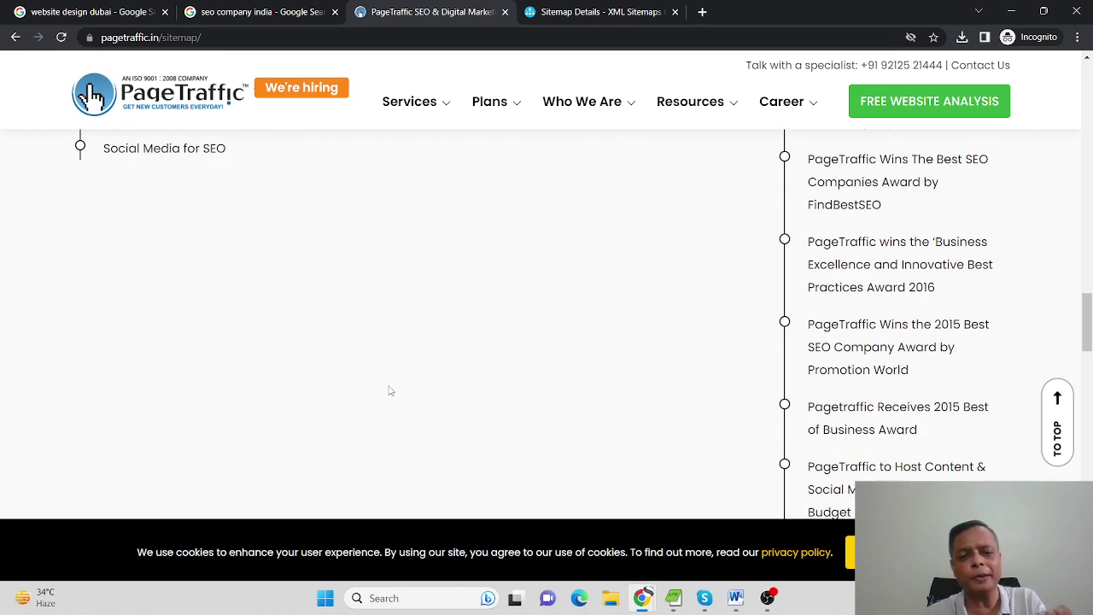
scroll(471, 407, "up", 4)
scroll(471, 407, "down", 2)
scroll(469, 408, "up", 4)
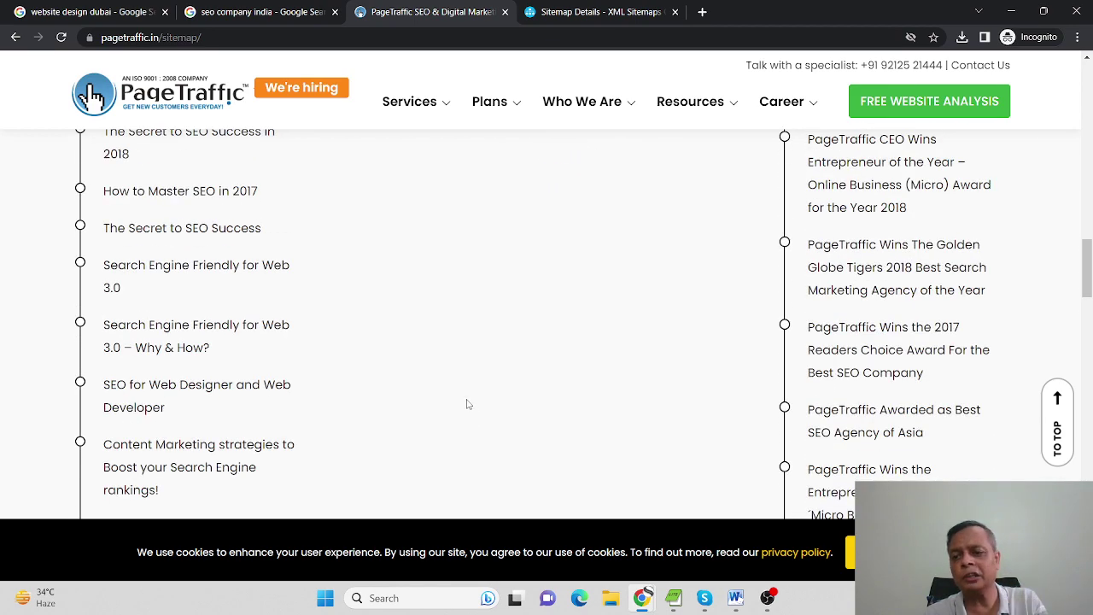
scroll(468, 404, "down", 5)
scroll(465, 400, "up", 4)
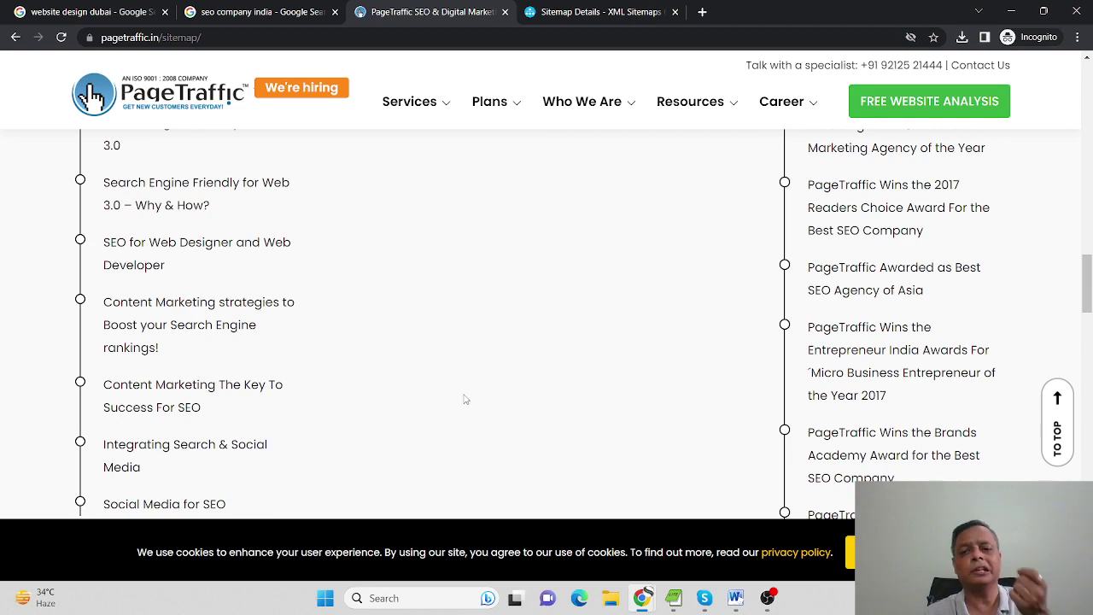
scroll(465, 400, "up", 10)
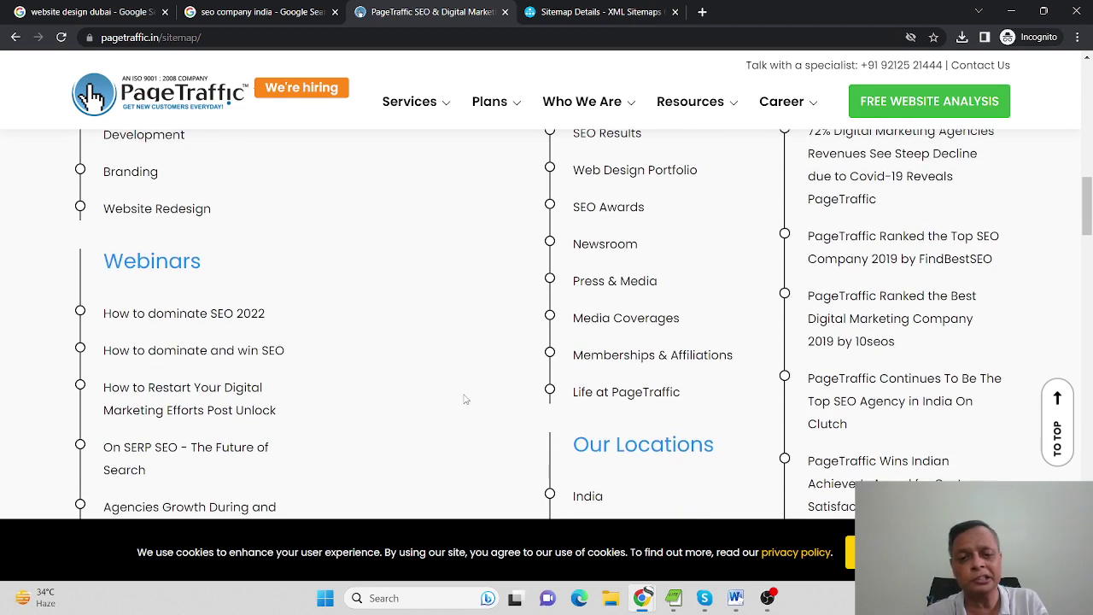
Step: Switch to the seo intro document in Word and go to its Robots.txt file section
scroll(461, 399, "up", 3)
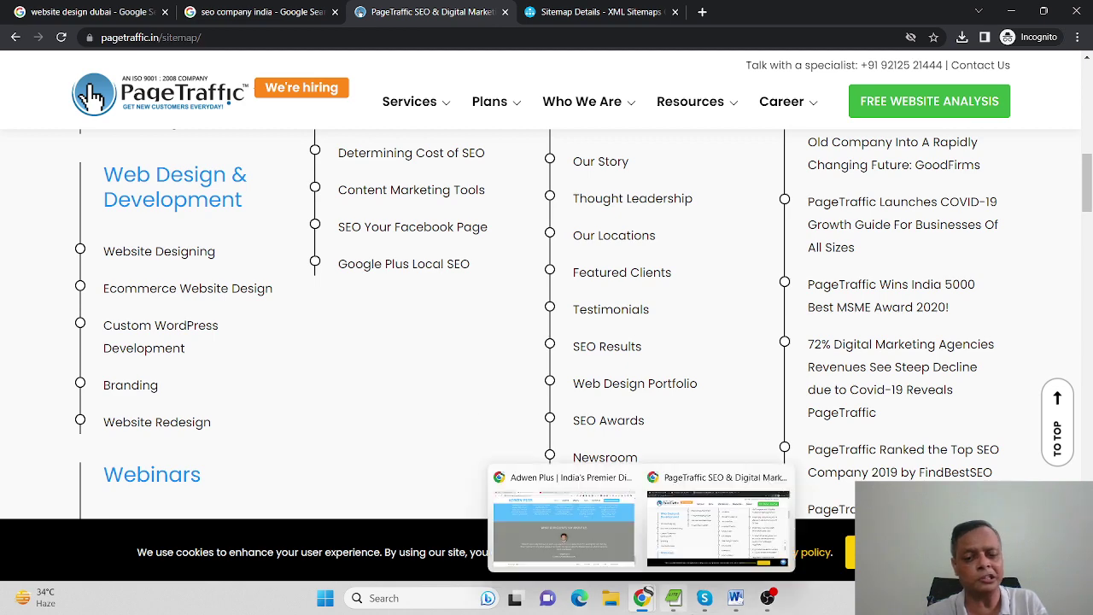
mouse_move(740, 598)
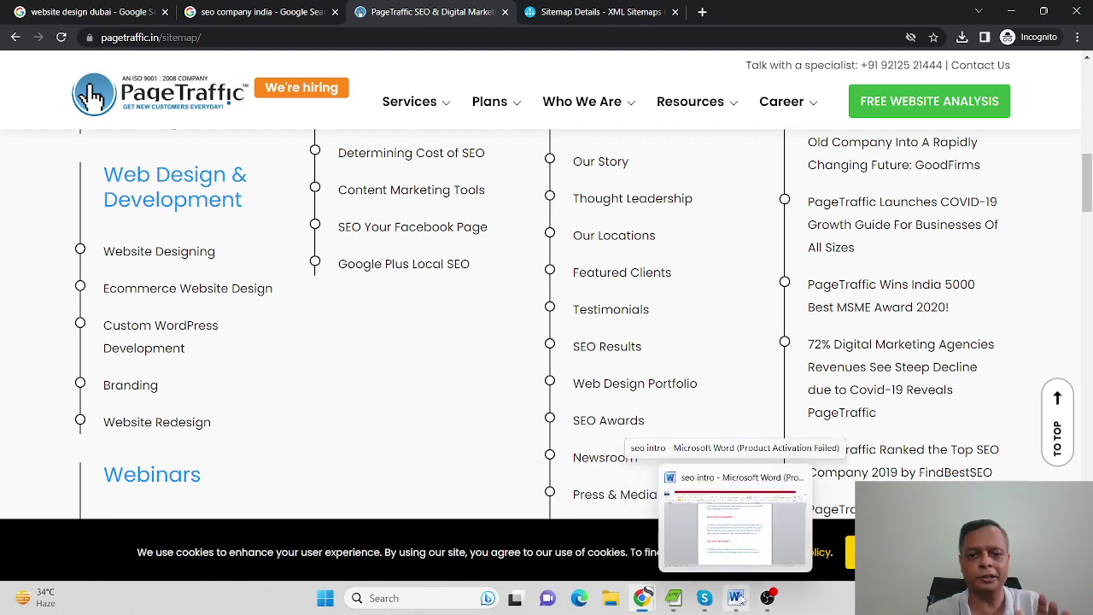
left_click(735, 523)
scroll(529, 386, "down", 5)
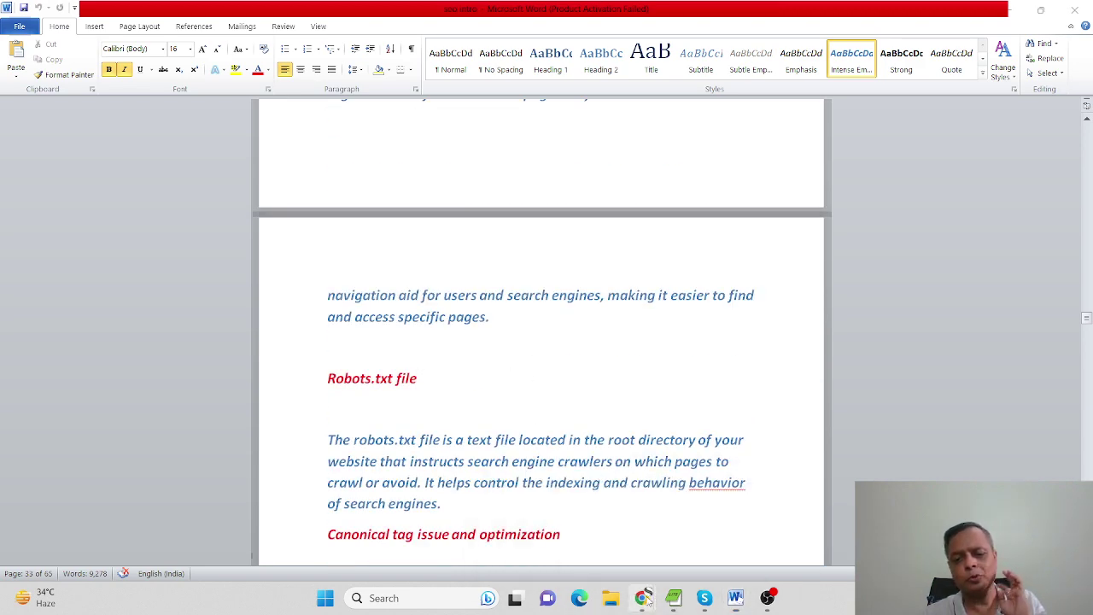
Step: Return to the incognito Chrome window and close the PageTraffic sitemap page
mouse_move(642, 598)
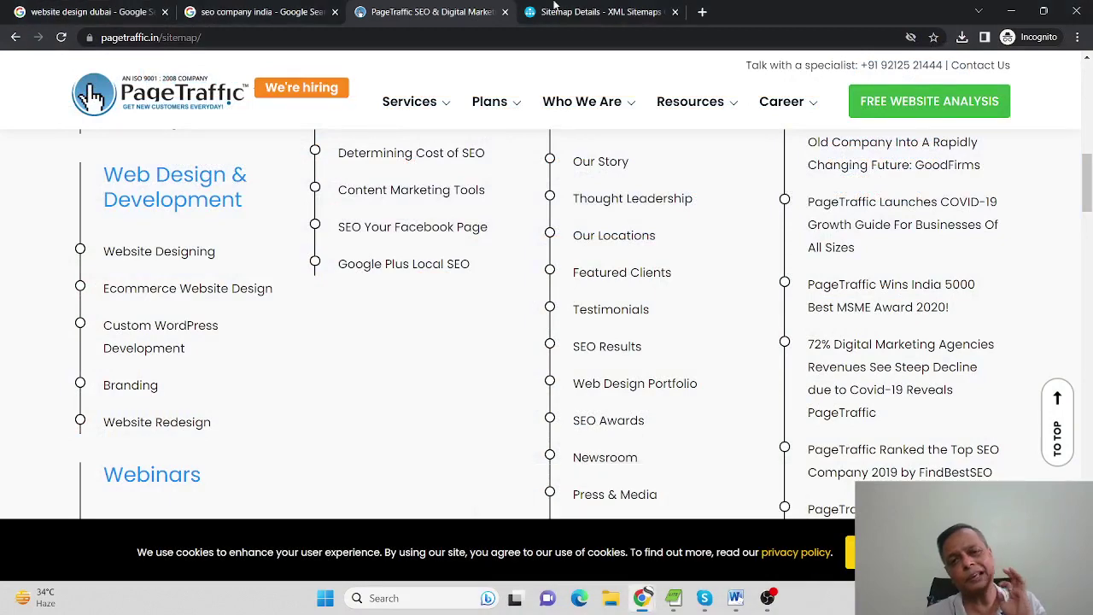
left_click(718, 526)
left_click(659, 11)
left_click(427, 12)
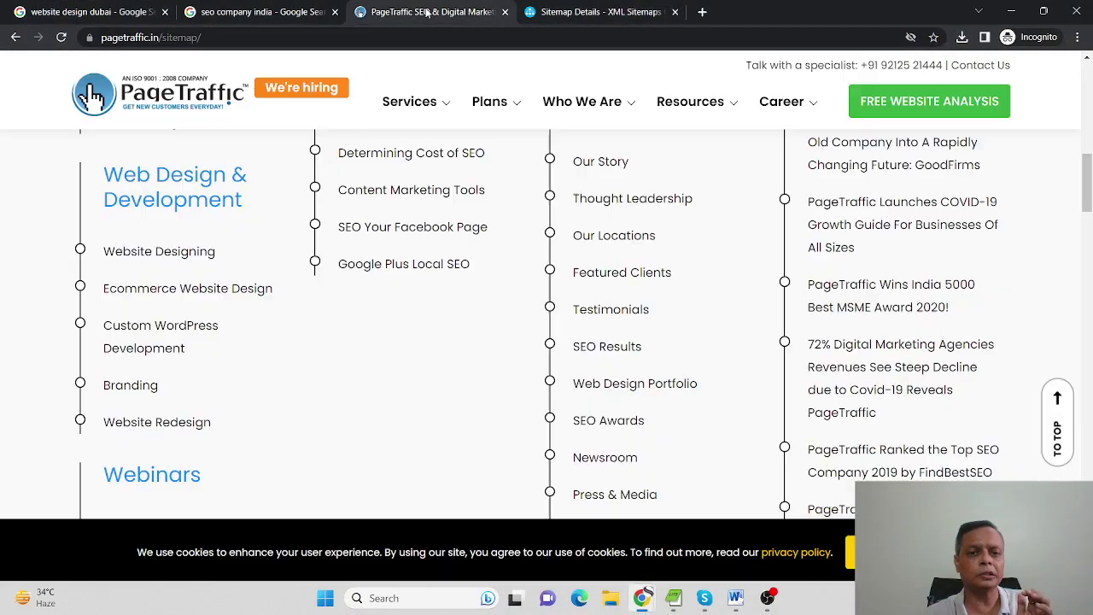
left_click(505, 12)
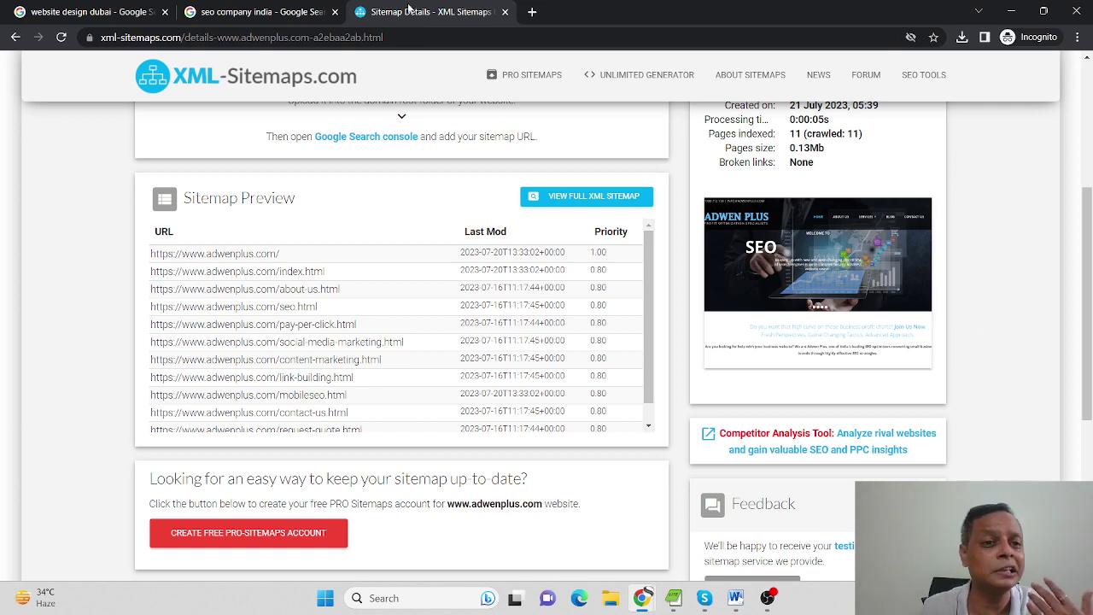
Step: Open the PageTraffic result from the "seo company india" Google search in a new tab and show it
left_click(260, 10)
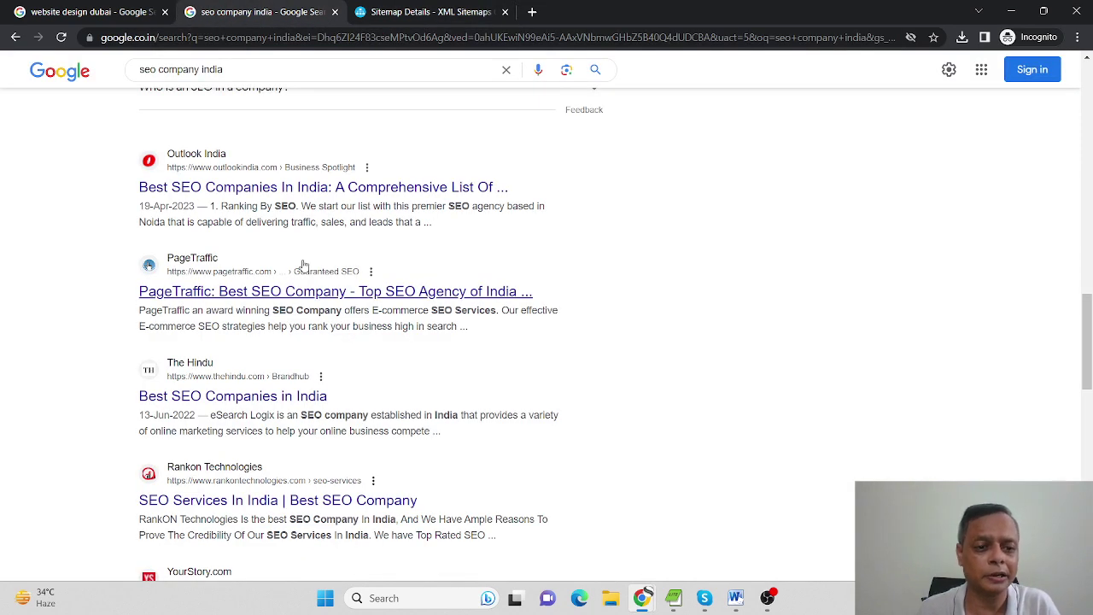
middle_click(304, 299)
left_click(376, 12)
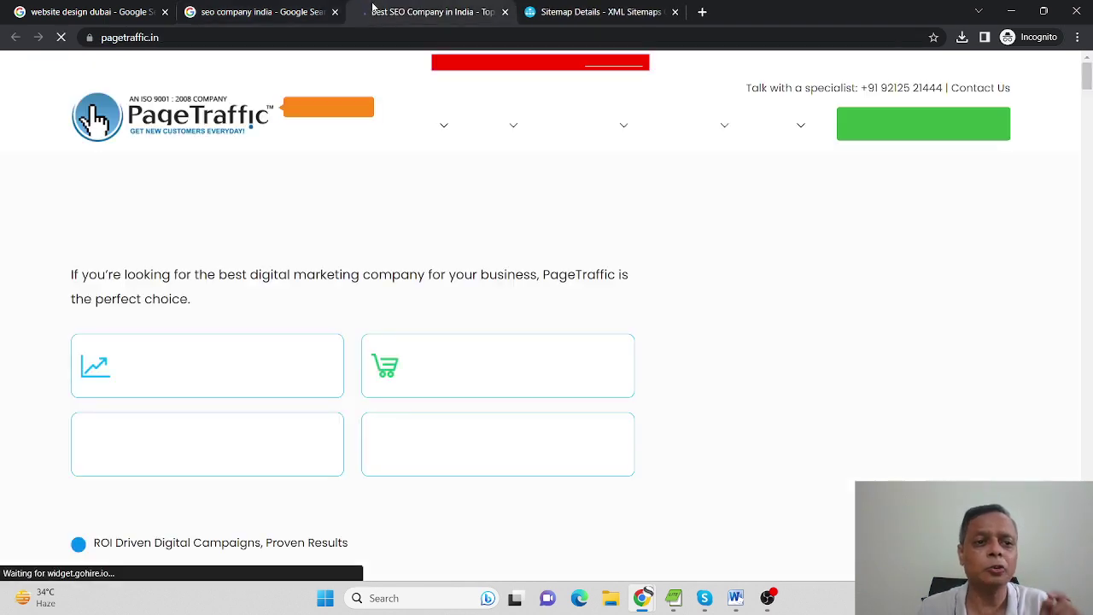
left_click(336, 37)
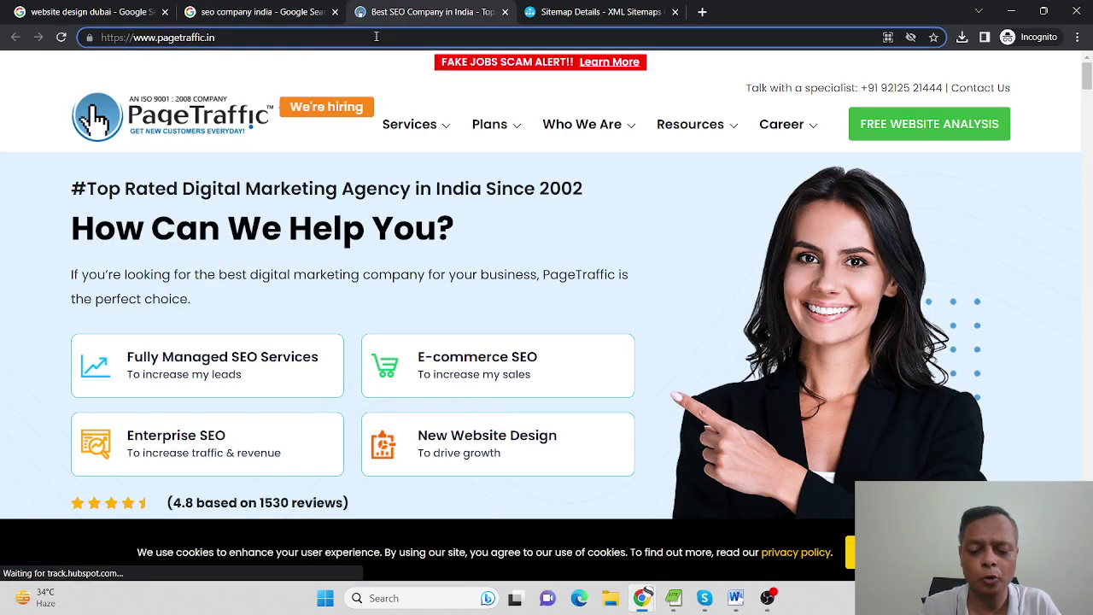
type("/robot")
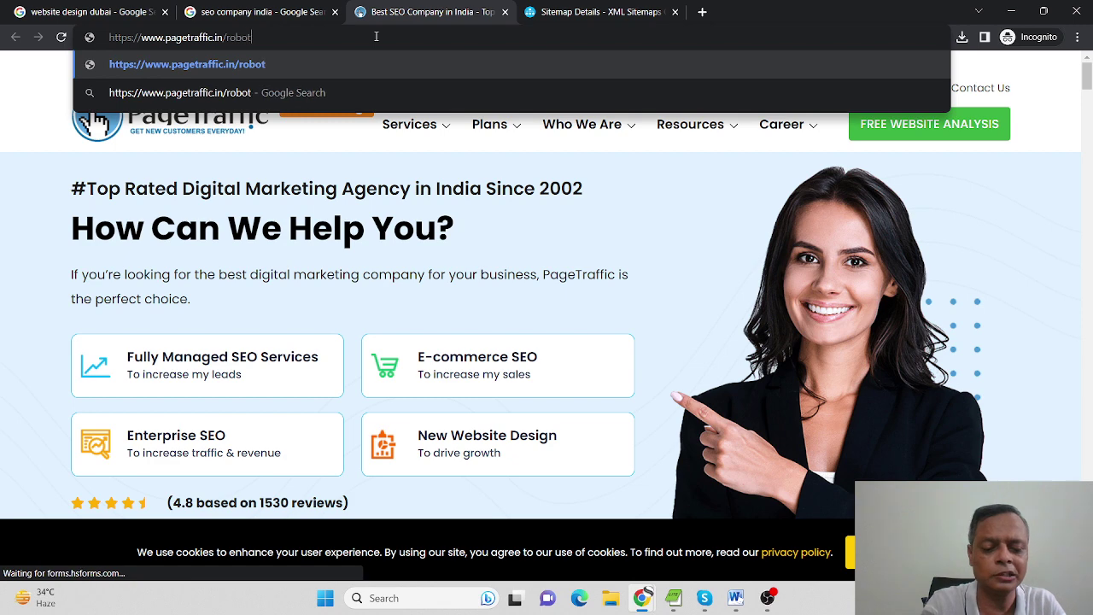
type("s.txt")
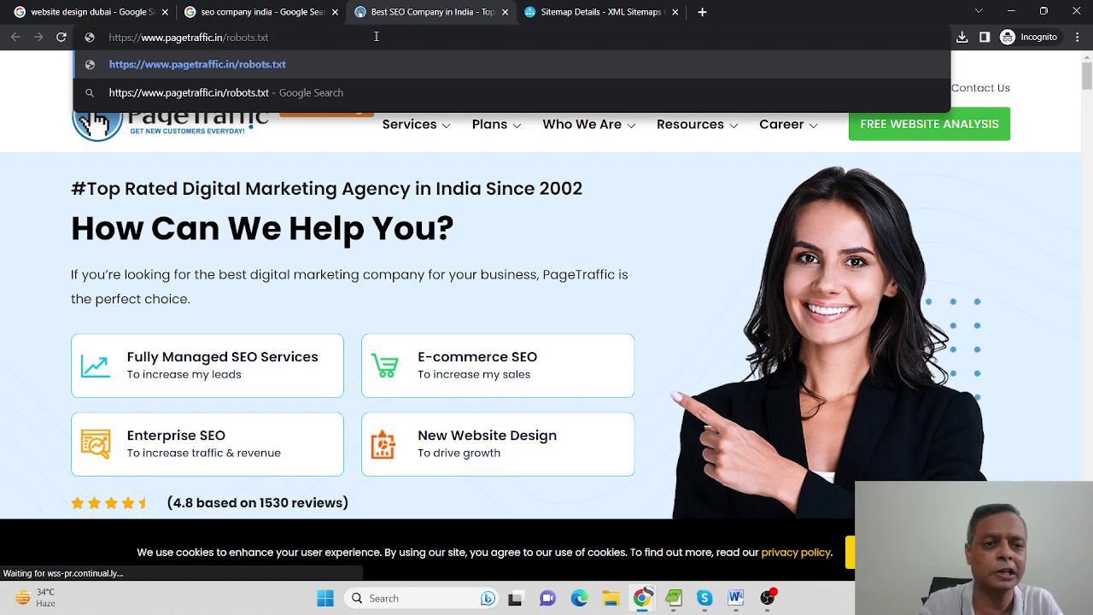
key("Return")
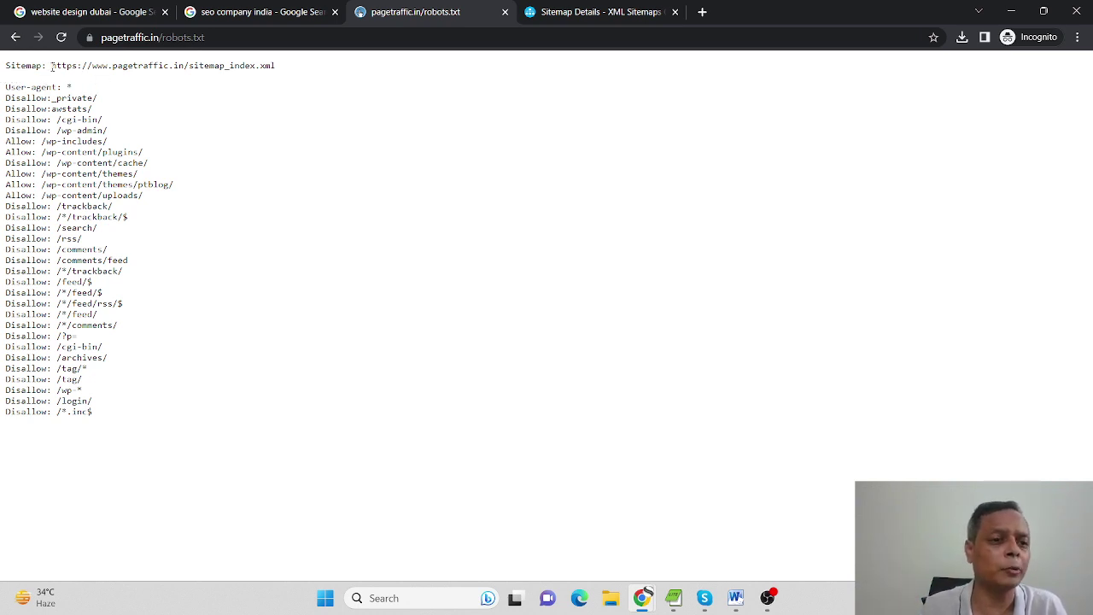
left_click_drag(52, 67, 303, 73)
left_click(173, 117)
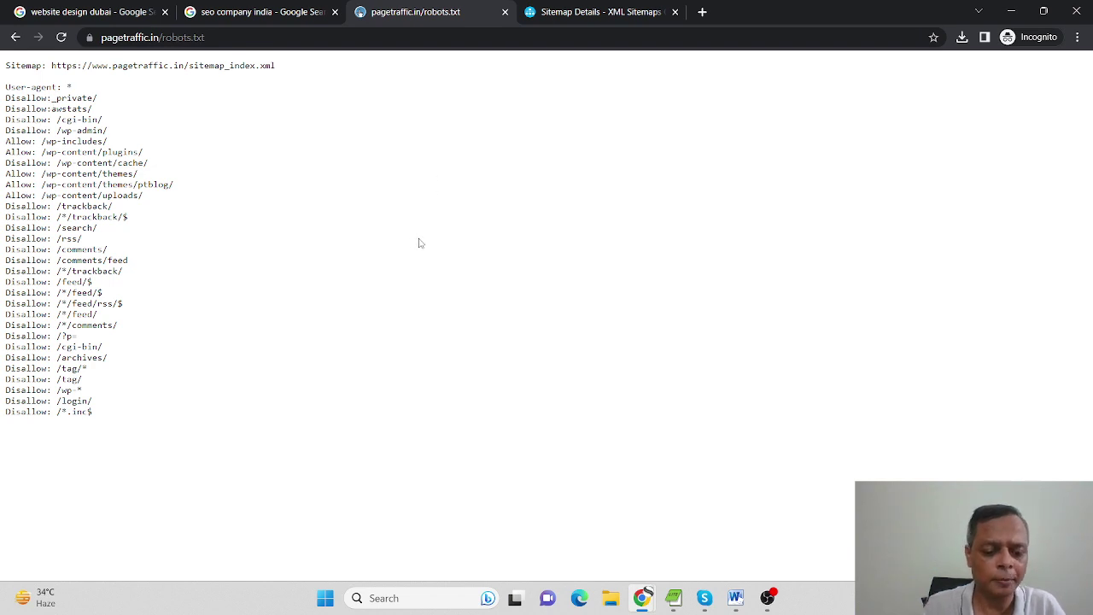
key("super")
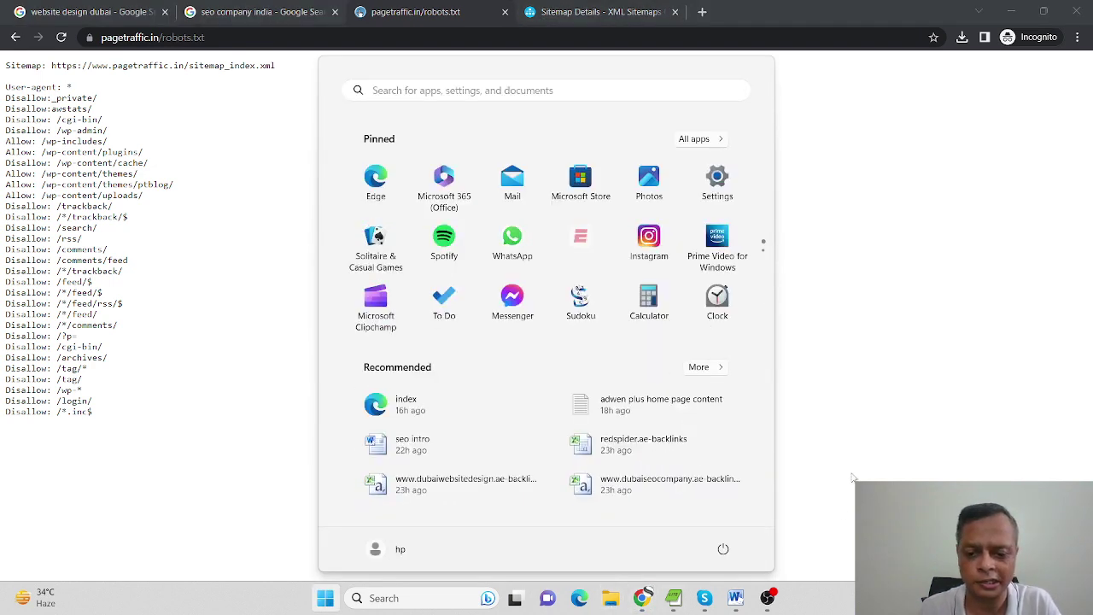
key("Escape")
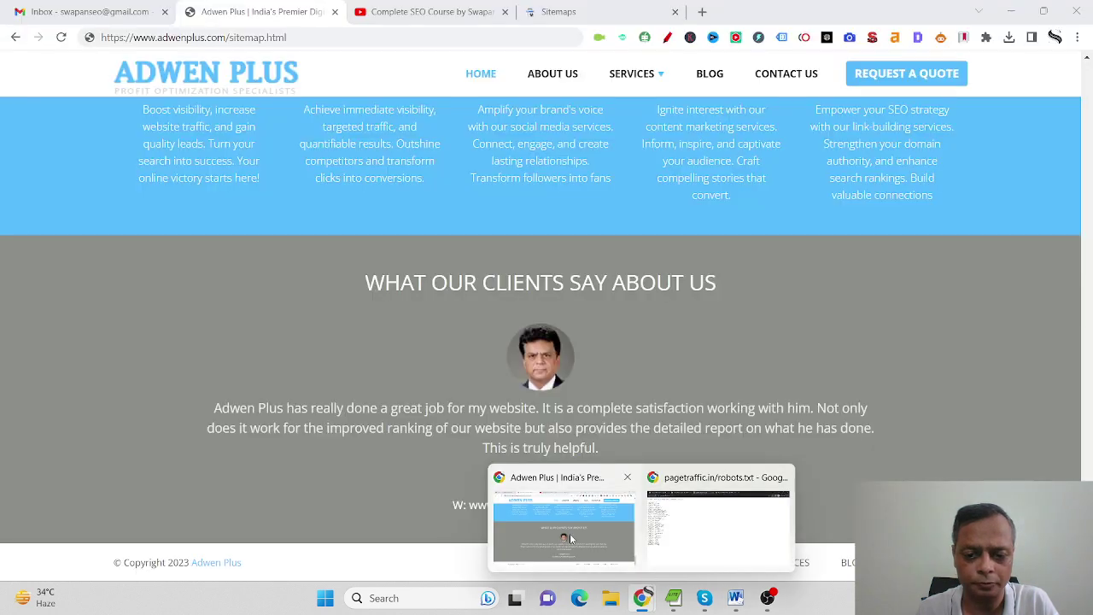
left_click(568, 540)
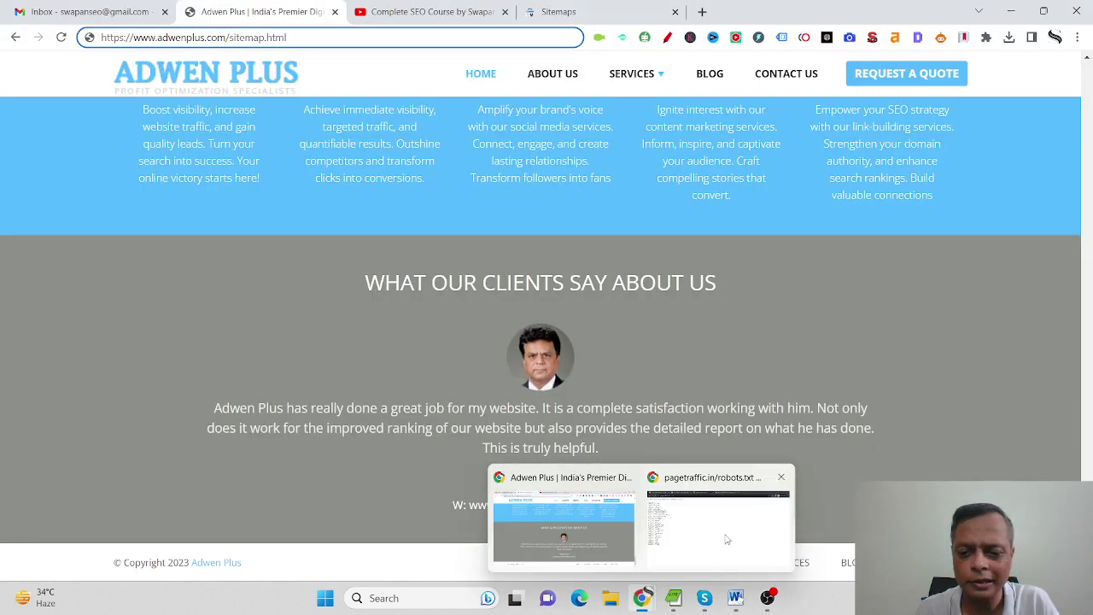
left_click(726, 530)
Step: Save the PageTraffic robots file to the Desktop as robots.txt and close its tab
right_click(348, 167)
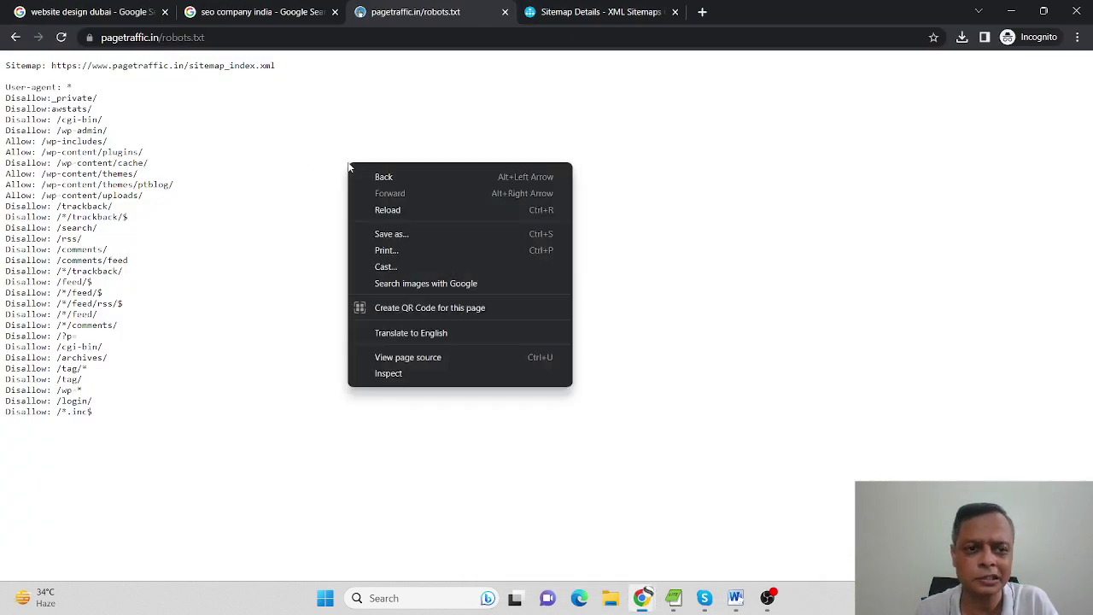
left_click(427, 235)
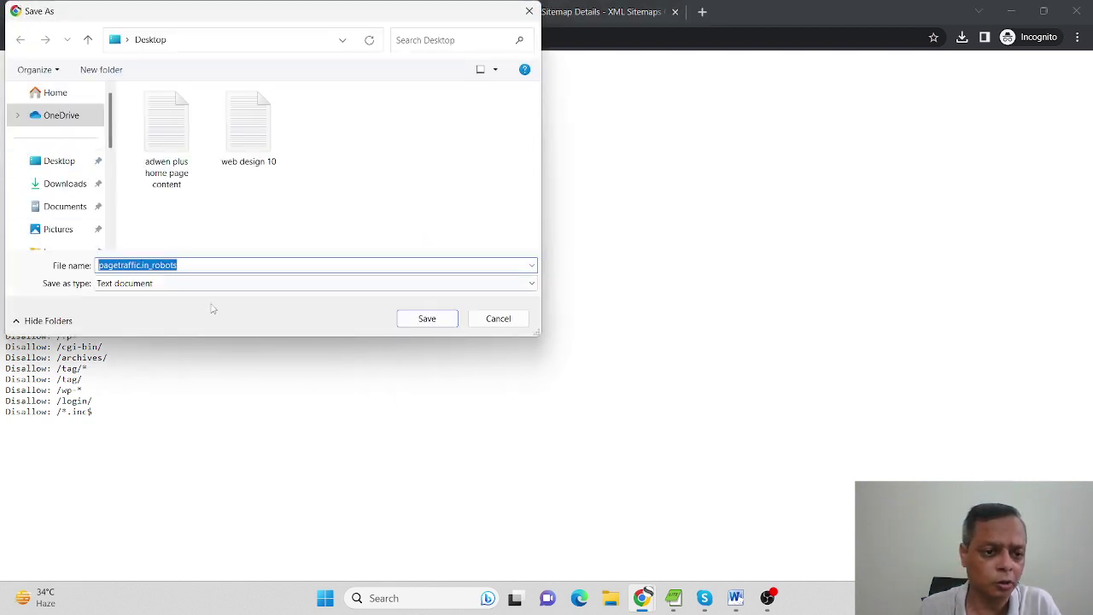
type("robots.txt")
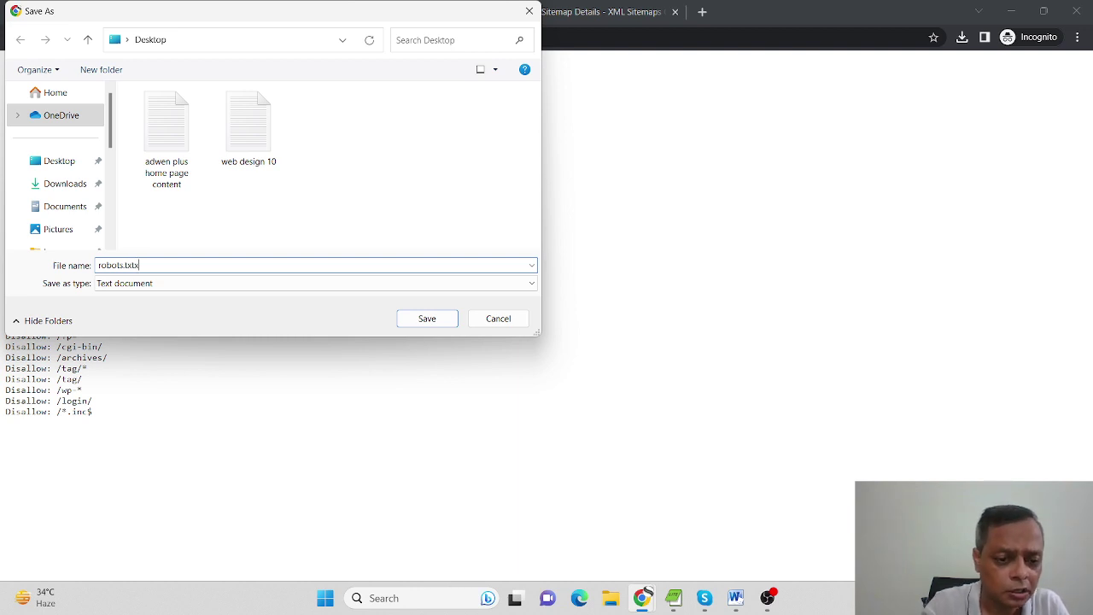
key("Return")
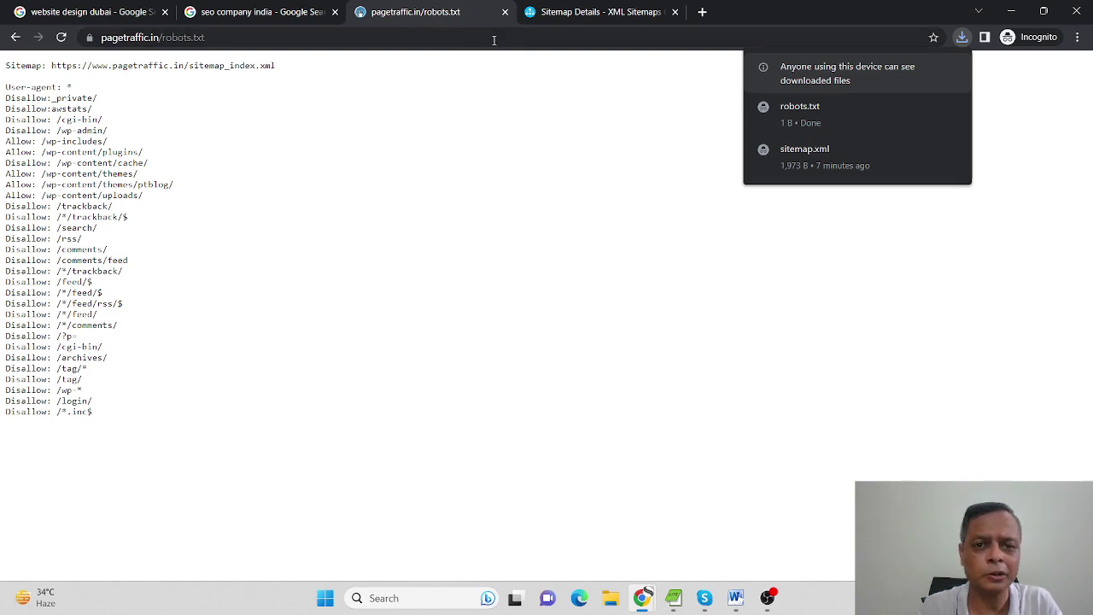
left_click(504, 11)
Step: Open the saved robots file from the desktop in EditPad Lite
key("super+d")
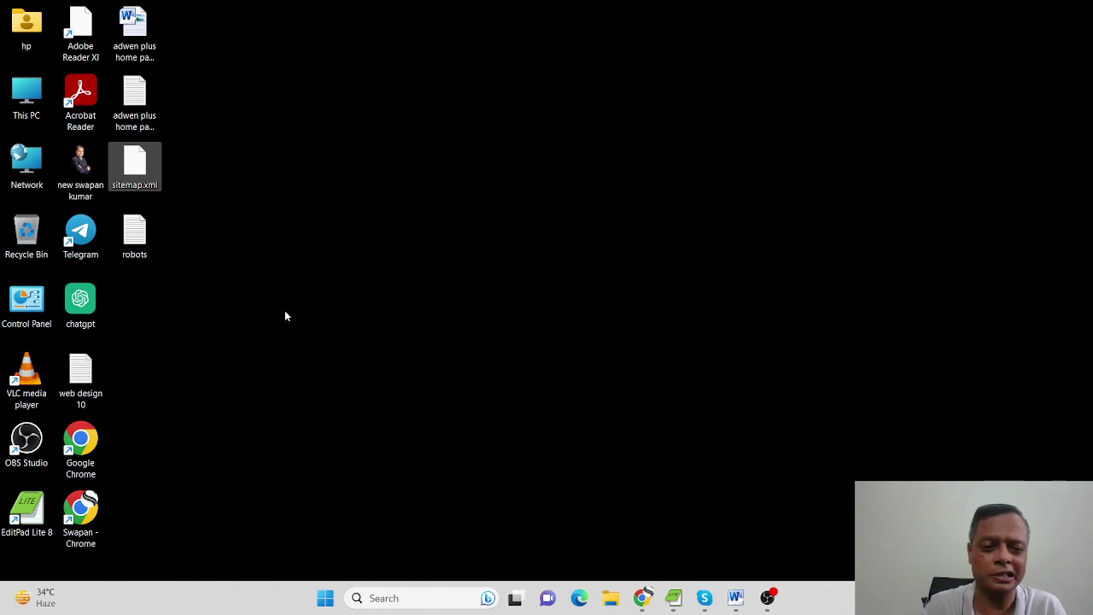
right_click(143, 236)
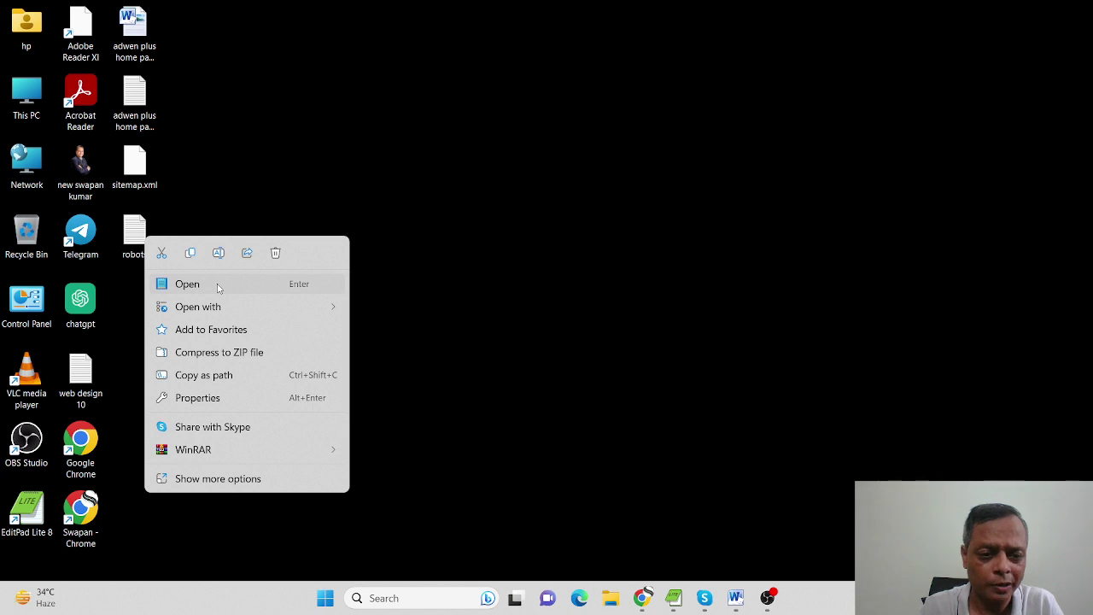
mouse_move(205, 310)
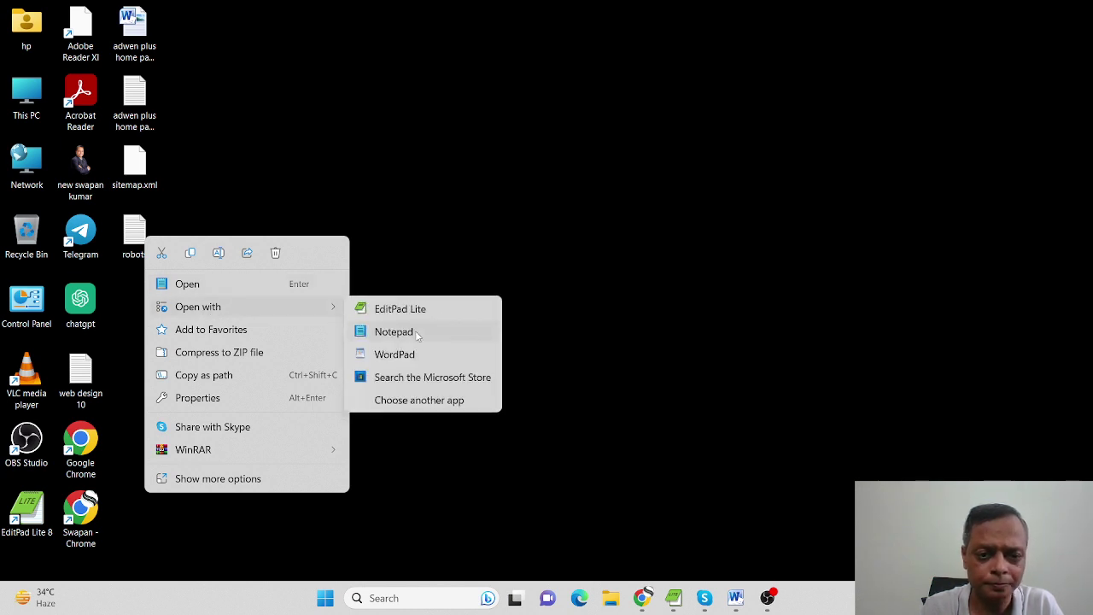
left_click(416, 308)
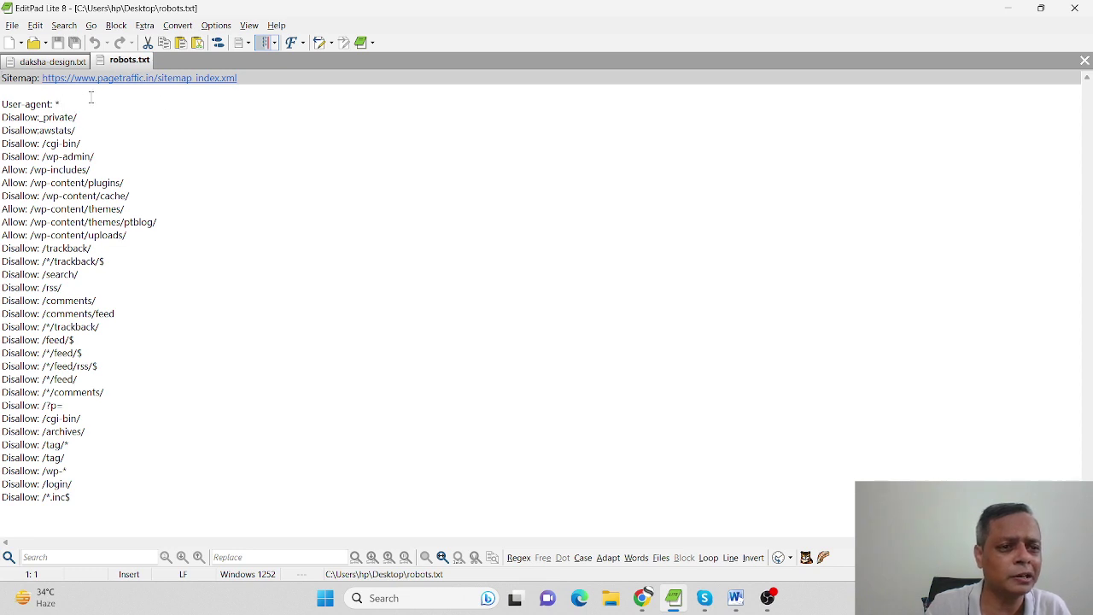
left_click(266, 80)
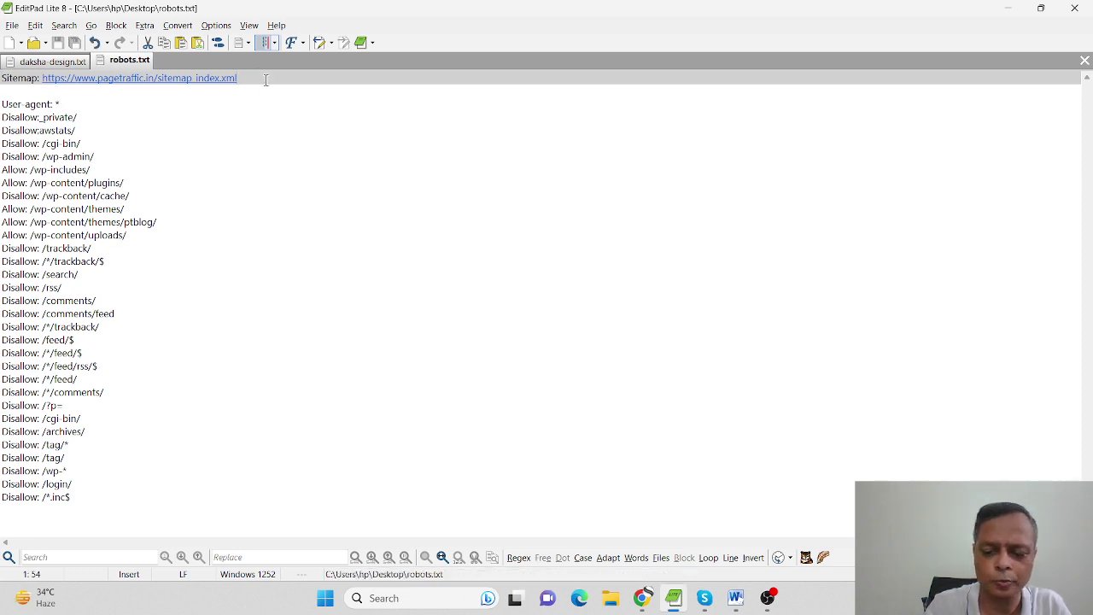
key("BackSpace")
key("BackSpace")
key("BackSpace")
key("BackSpace")
key("BackSpace")
key("BackSpace")
key("BackSpace")
key("BackSpace")
key("BackSpace")
key("BackSpace")
key("BackSpace")
key("BackSpace")
key("BackSpace")
key("BackSpace")
key("BackSpace")
key("BackSpace")
key("BackSpace")
key("BackSpace")
key("BackSpace")
key("BackSpace")
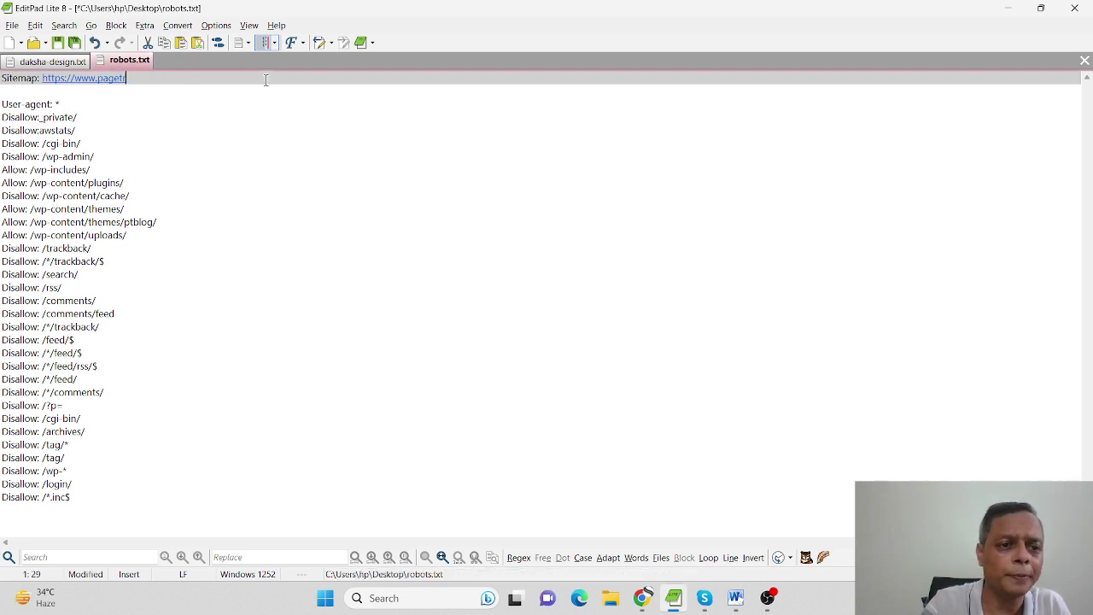
key("BackSpace")
key("BackSpace")
key("BackSpace")
type("adw")
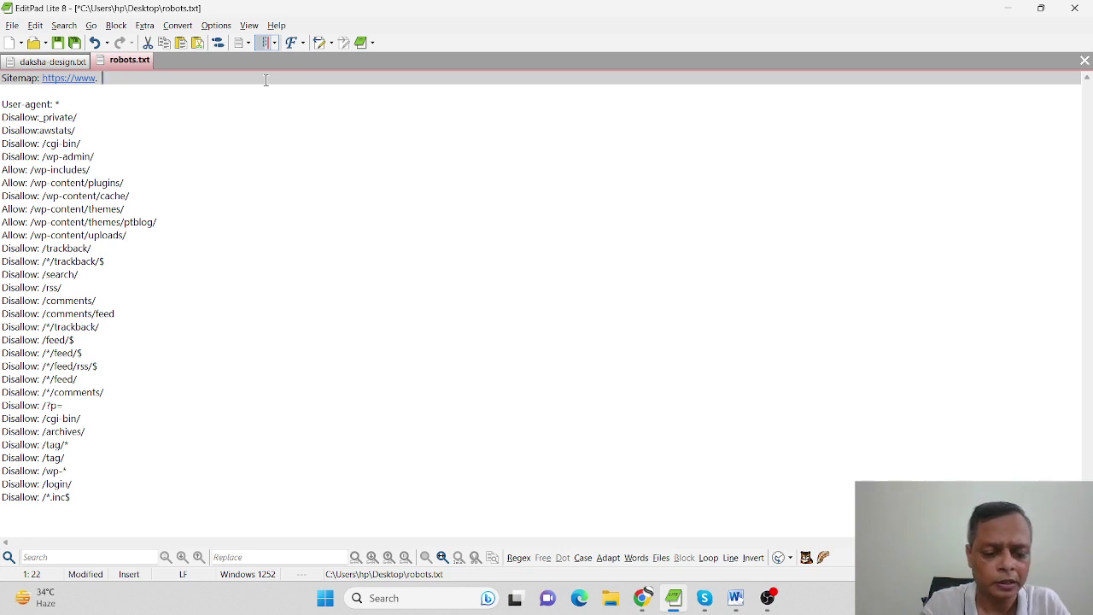
type("enplus.com/s")
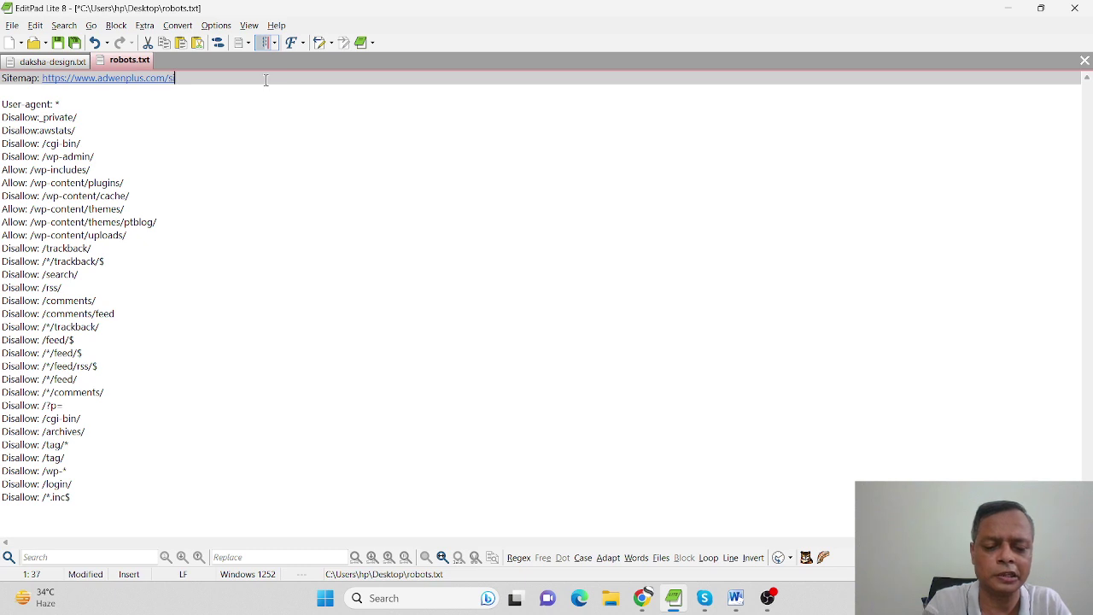
type("itemap.xml")
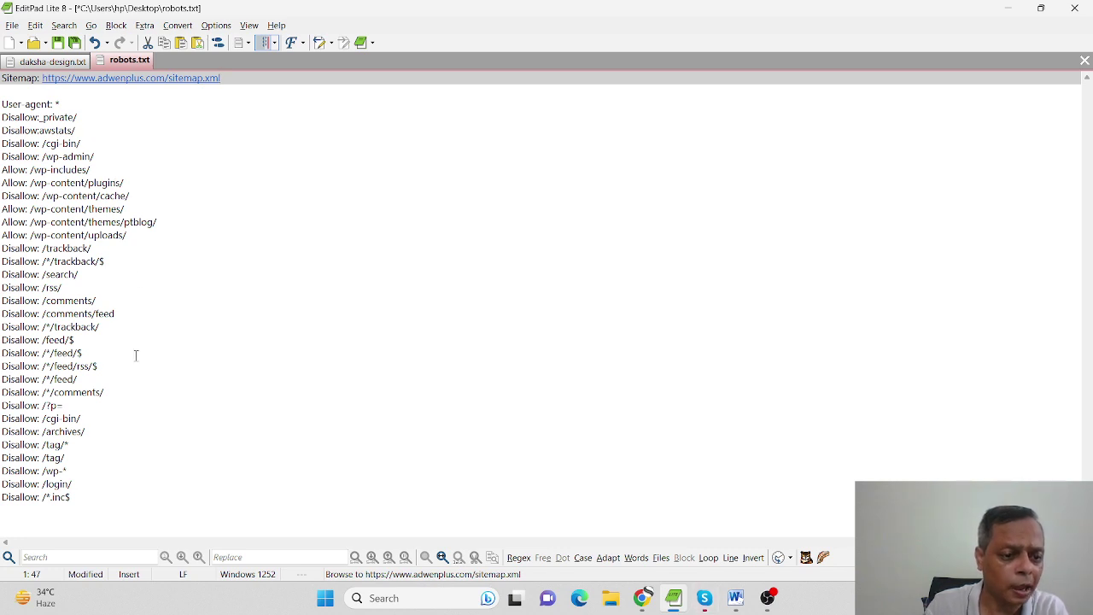
Step: Reduce the Allow and Disallow rules under User-agent: * to one empty Disallow: line and save robots.txt
left_click_drag(79, 487, 2, 117)
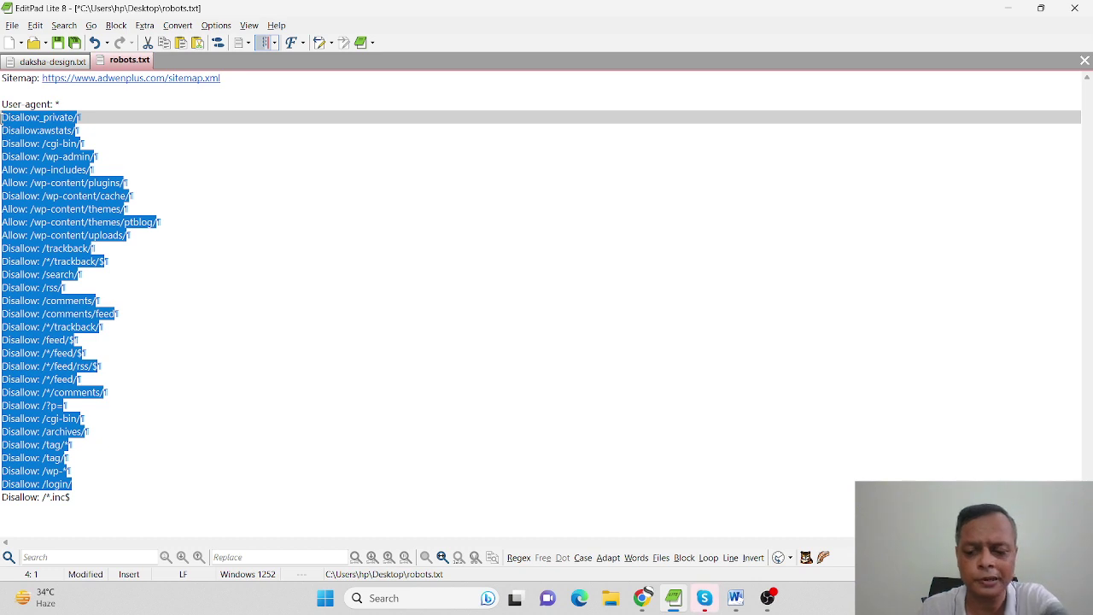
key("Delete")
key("Delete")
left_click(115, 116)
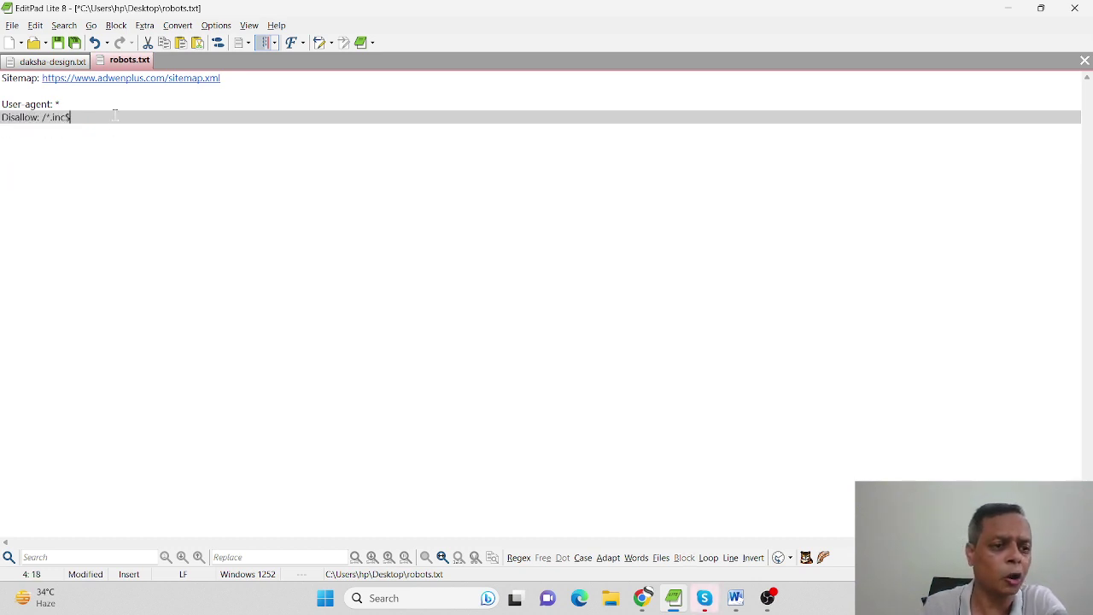
key("BackSpace")
key("BackSpace")
key("BackSpace")
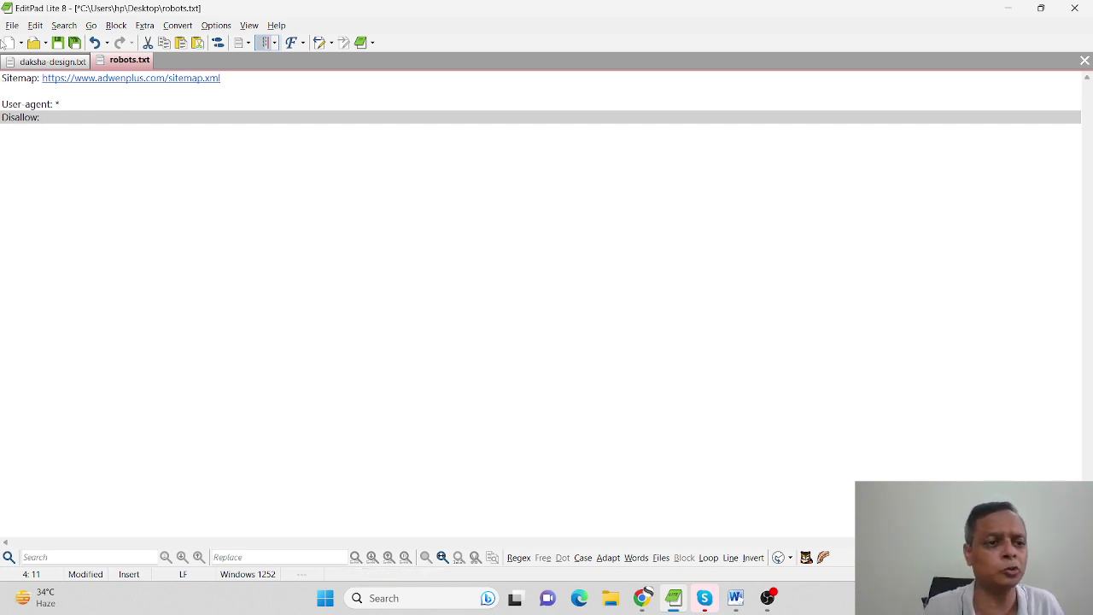
left_click(12, 26)
left_click(34, 74)
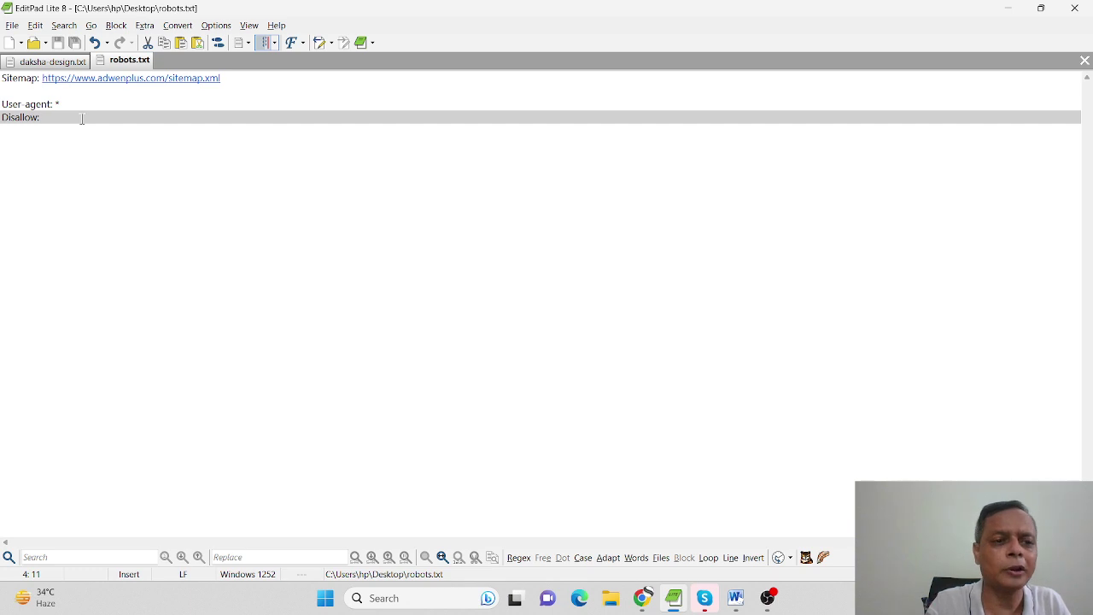
Step: Try a slash after Disallow: in robots.txt, then save the file with that line left empty
type("/")
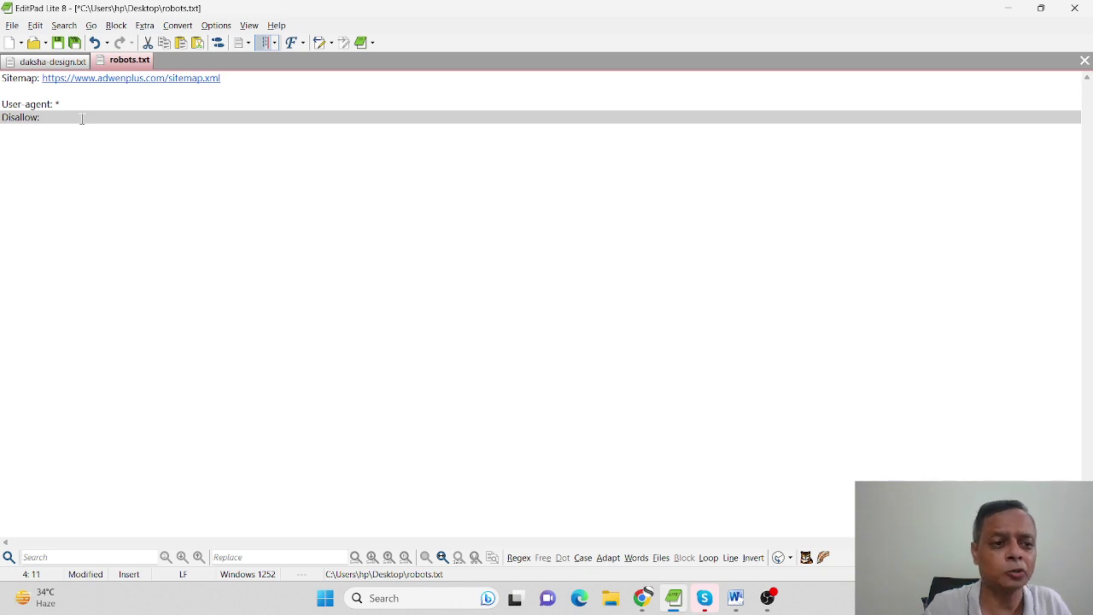
left_click(12, 24)
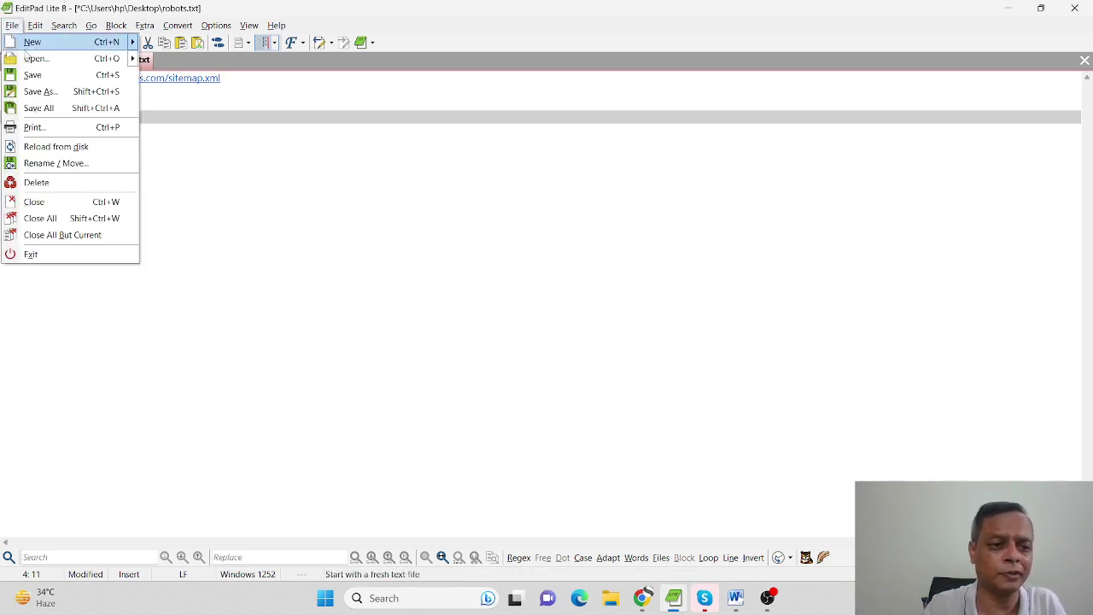
left_click(39, 82)
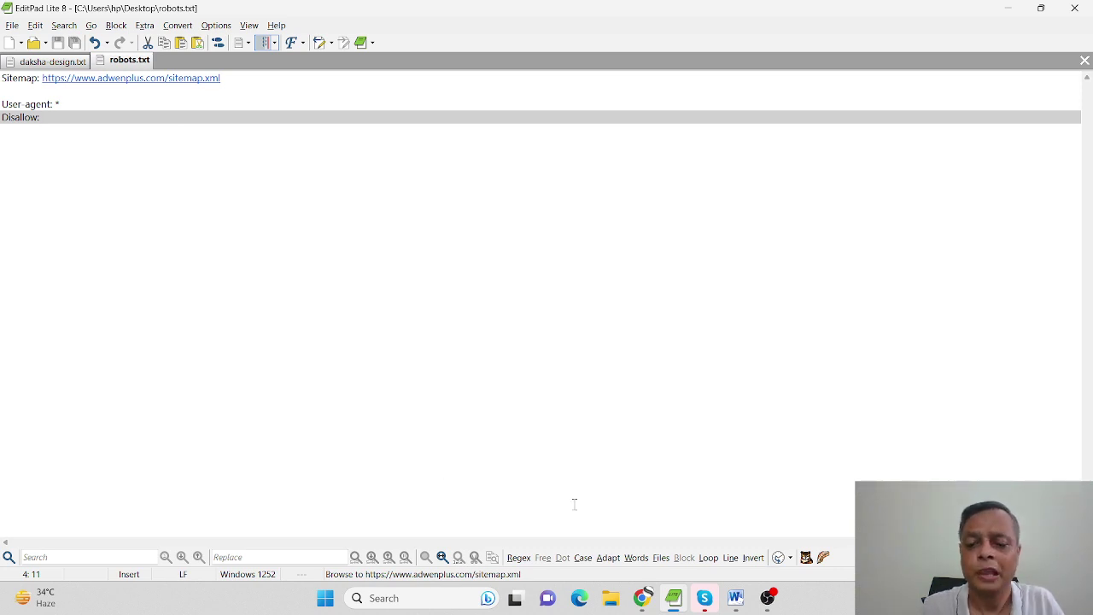
Step: Switch to Chrome and search Google in a new tab for webmaster tools robots.txt
mouse_move(642, 598)
left_click(572, 553)
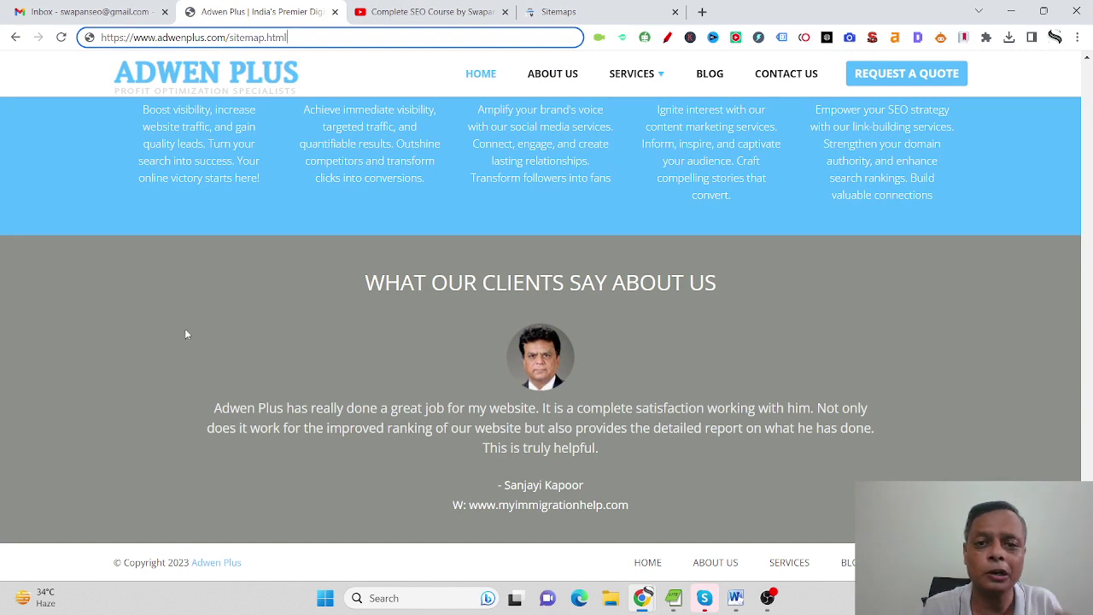
key("ctrl+4")
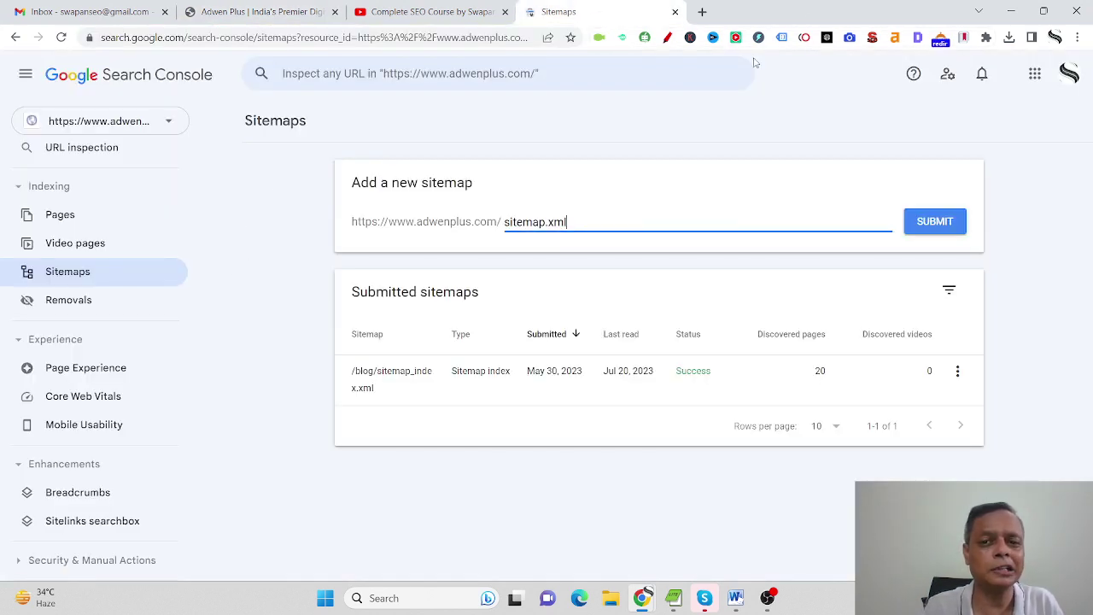
left_click(702, 11)
left_click(398, 36)
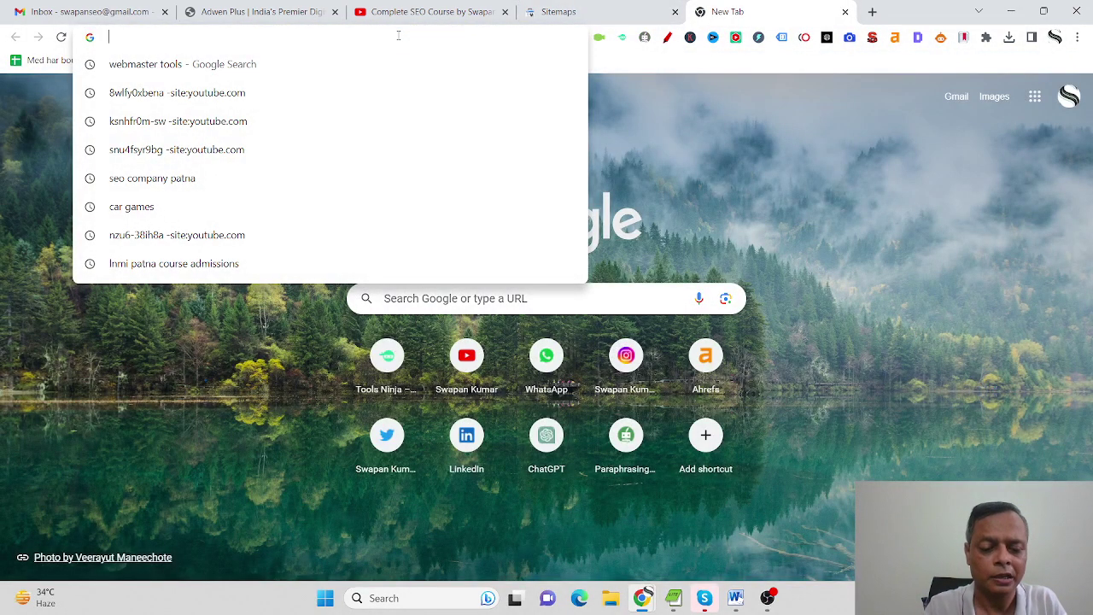
type("webaster")
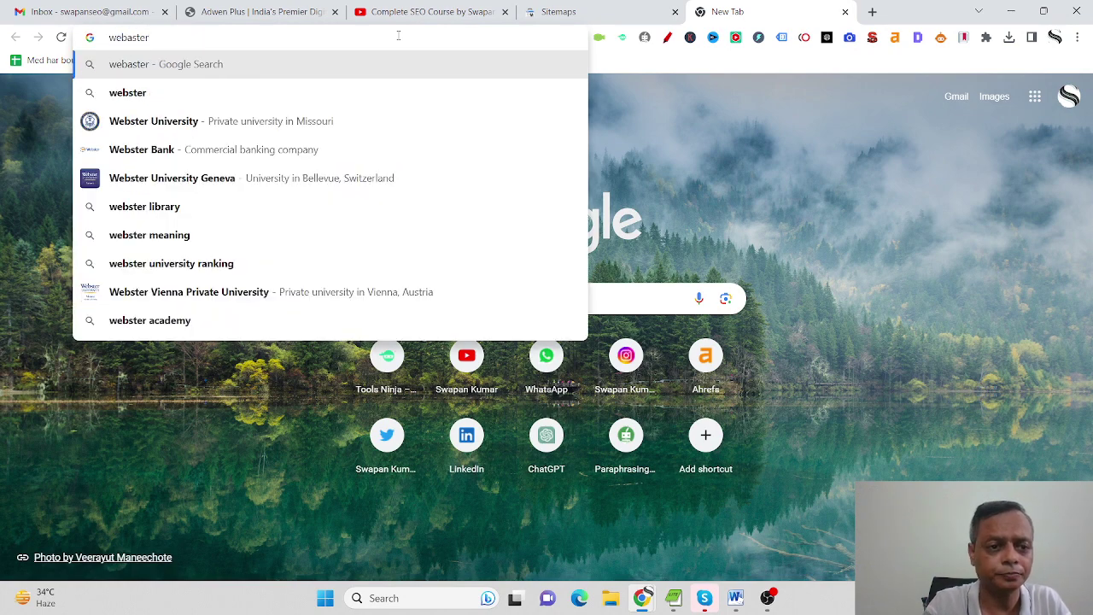
key("BackSpace")
key("BackSpace")
key("BackSpace")
key("BackSpace")
key("BackSpace")
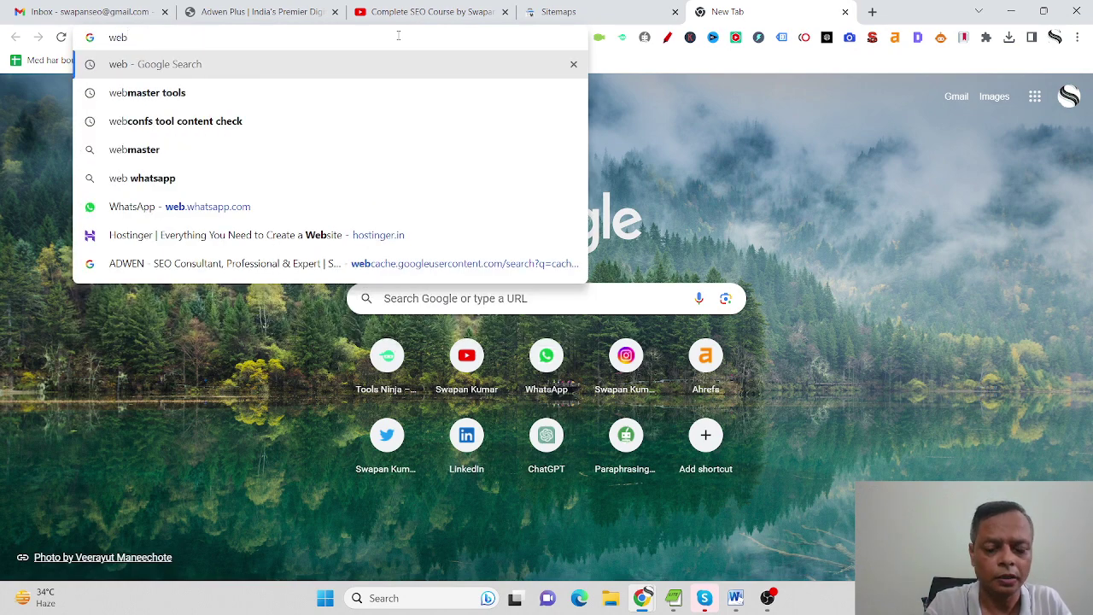
type("master tools t")
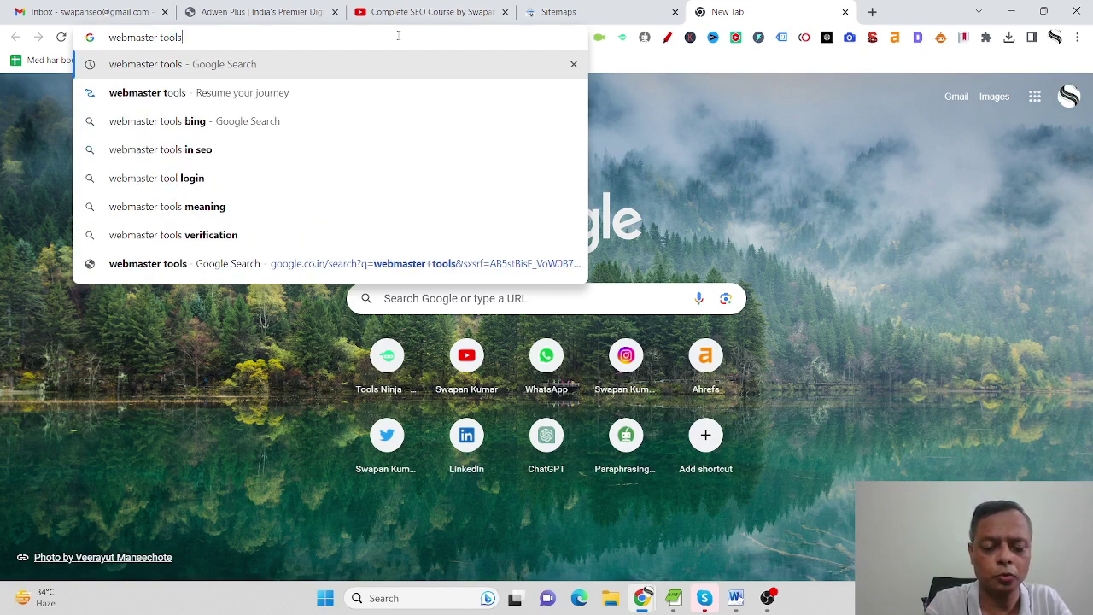
key("BackSpace")
type("robo")
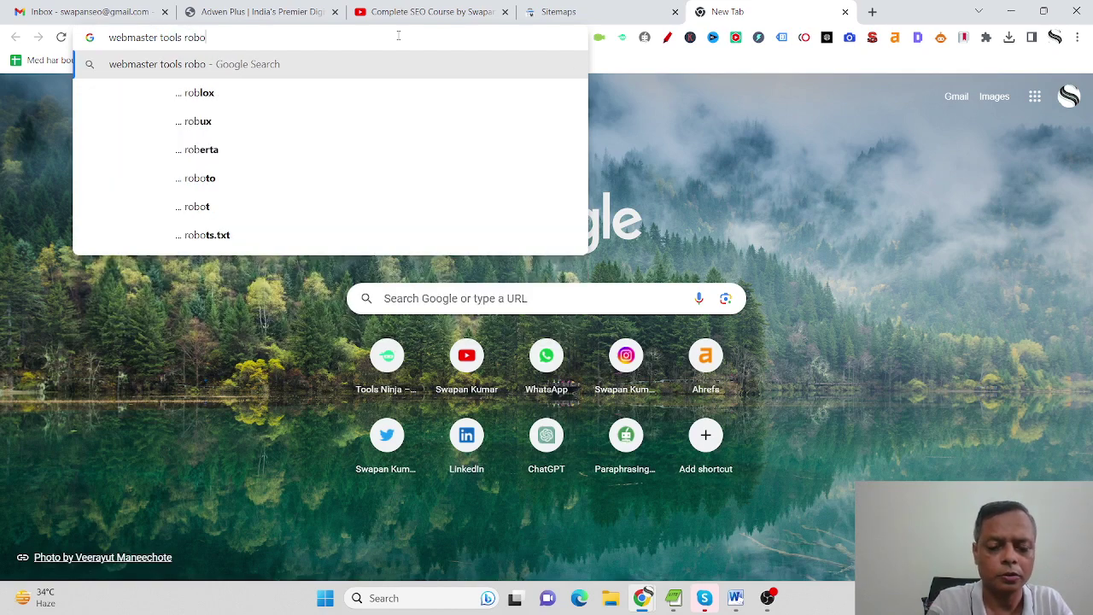
type("ts.txt")
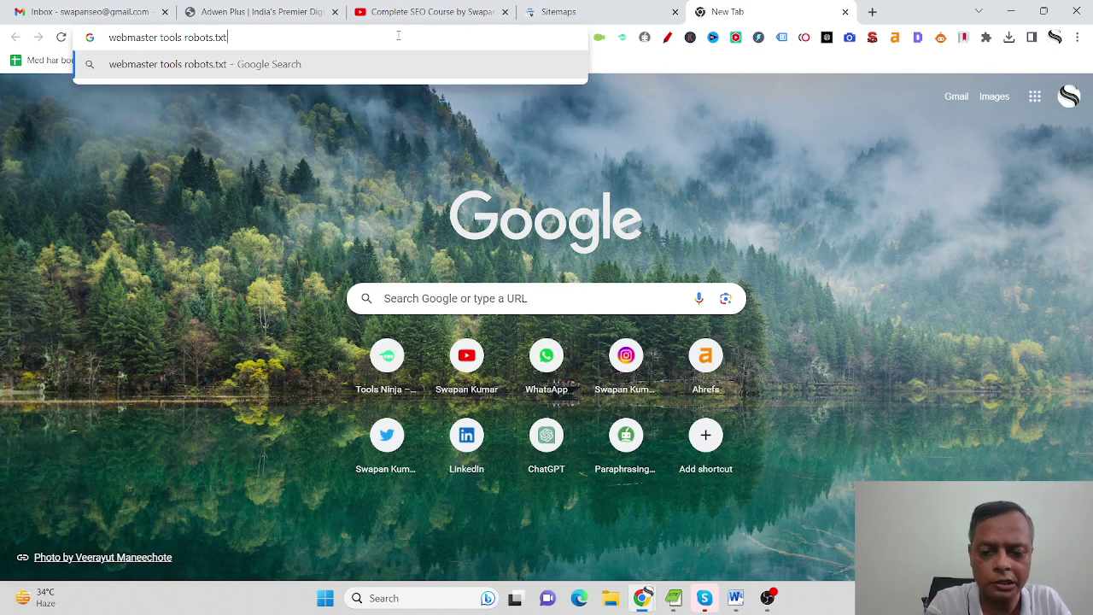
key("Return")
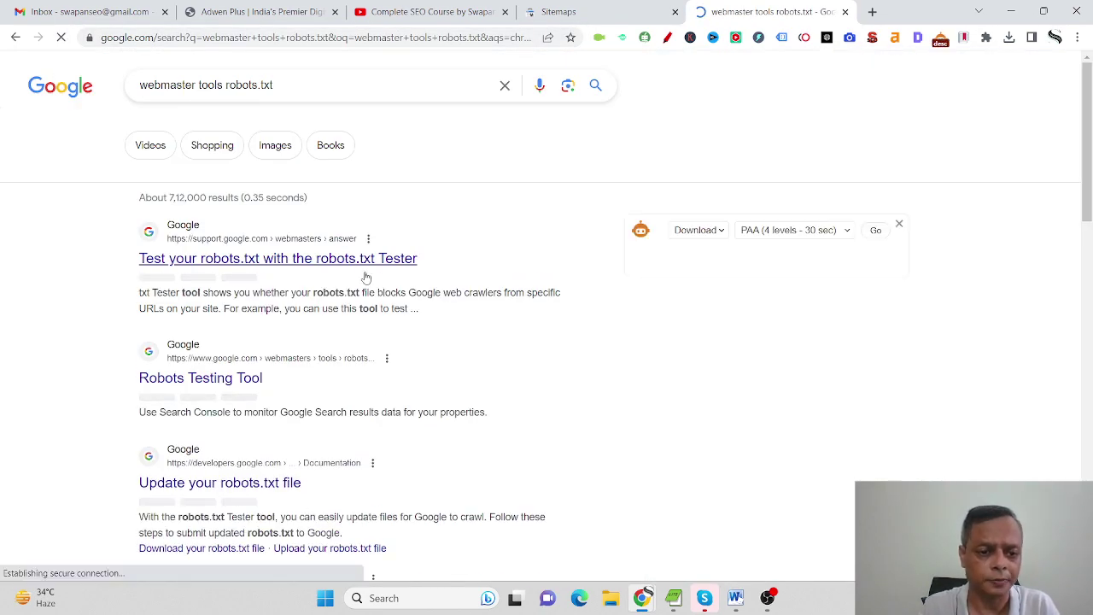
scroll(343, 291, "down", 1)
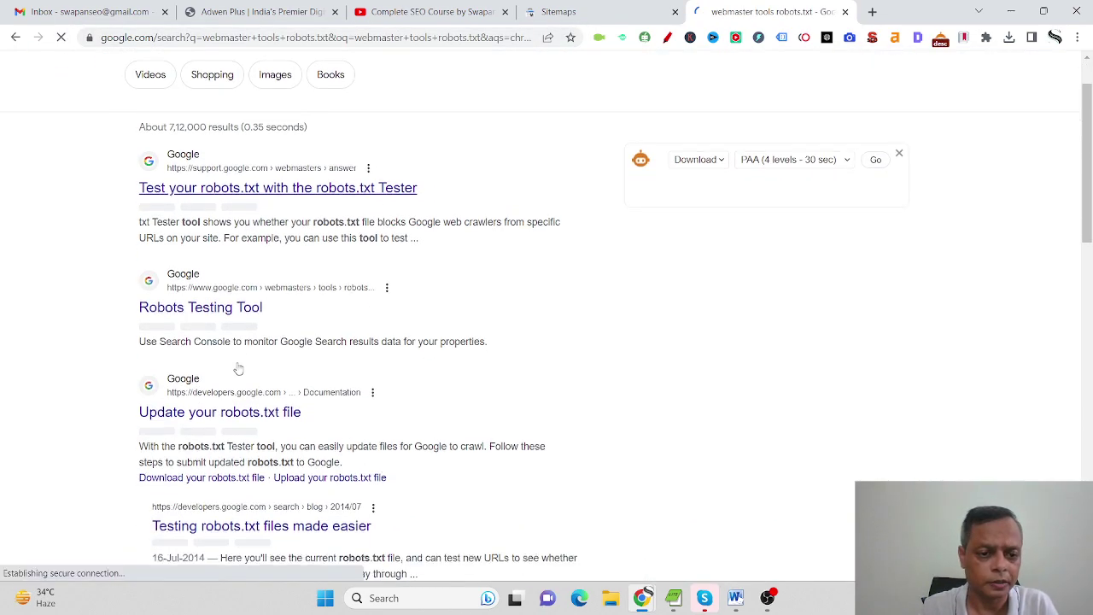
left_click(230, 309)
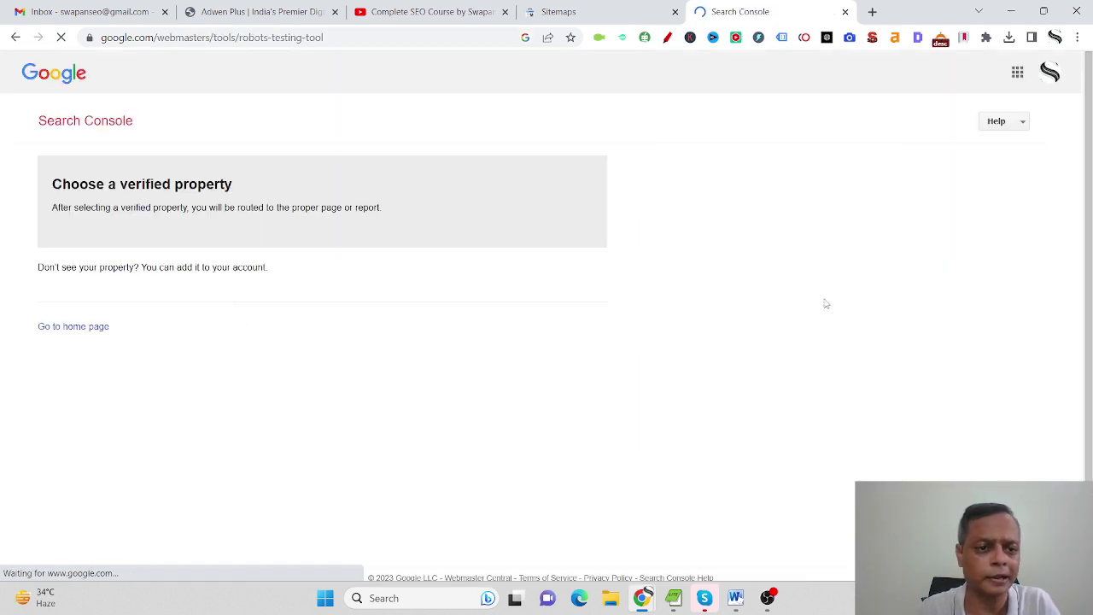
left_click(166, 233)
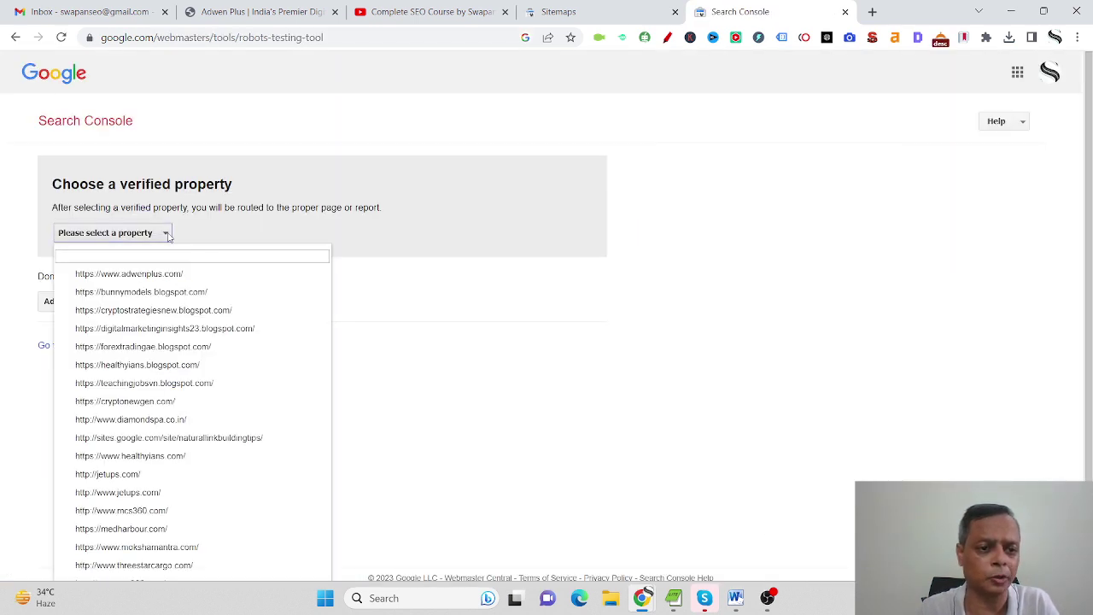
left_click(135, 274)
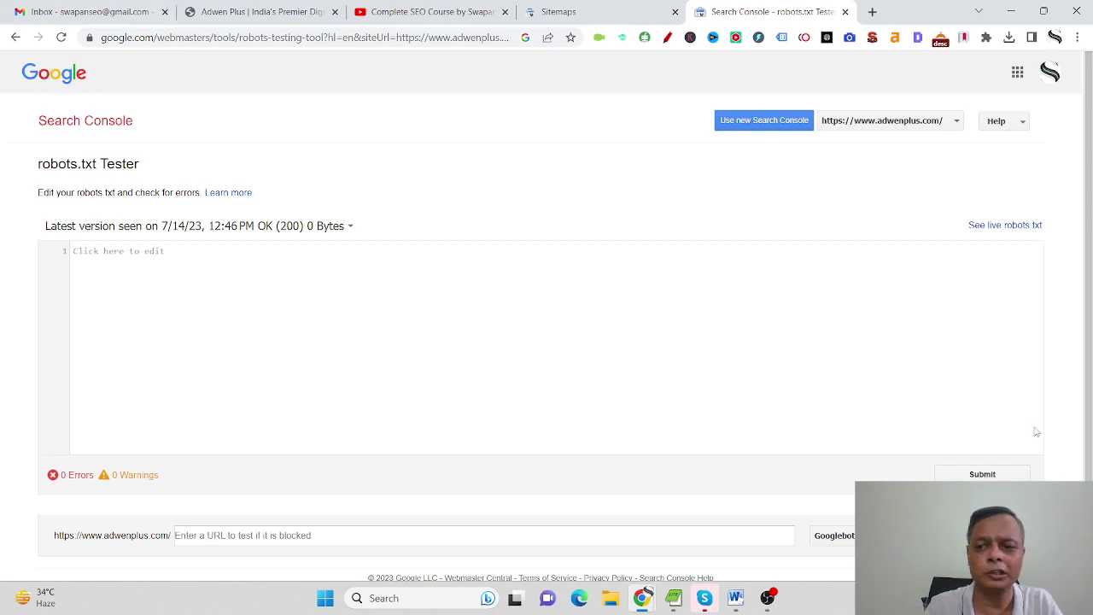
scroll(1038, 431, "down", 1)
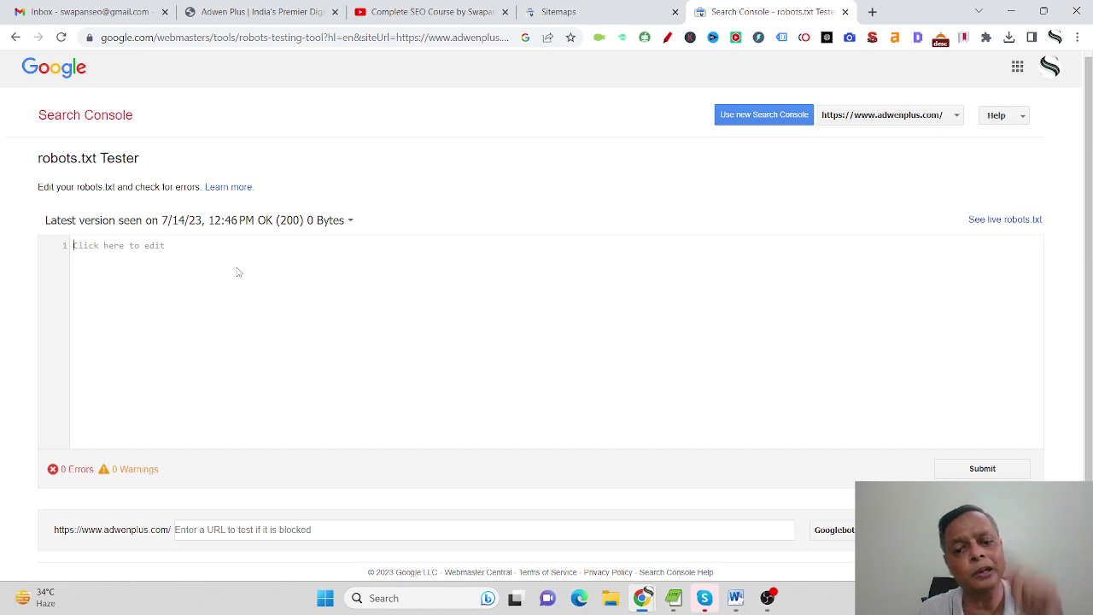
left_click(703, 598)
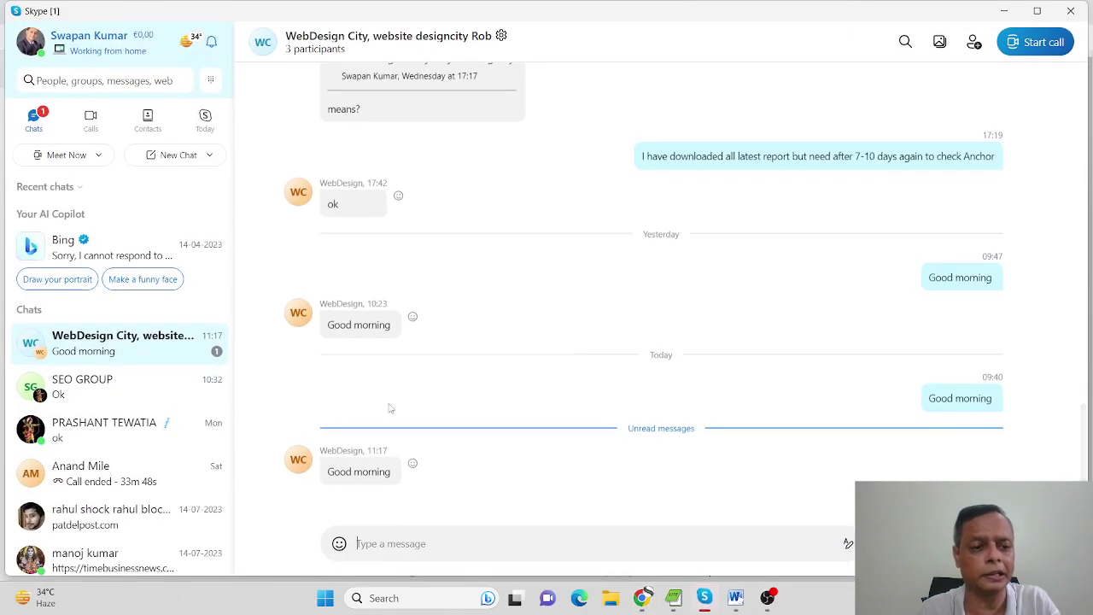
scroll(520, 422, "up", 1)
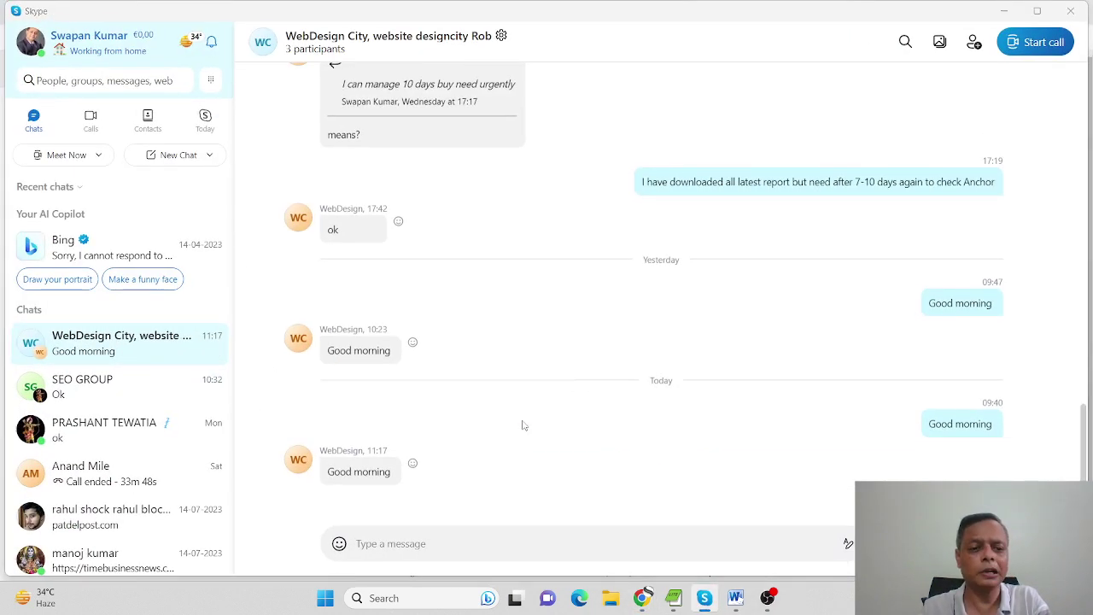
key("alt+Tab")
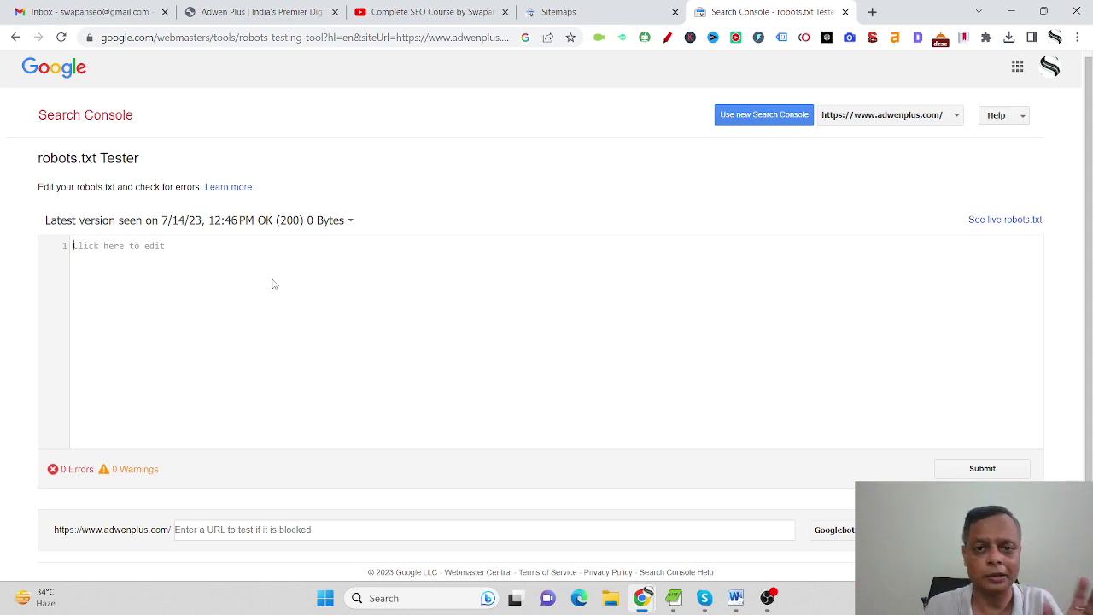
Step: Open the hostinger.in website in a new browser tab
left_click(872, 12)
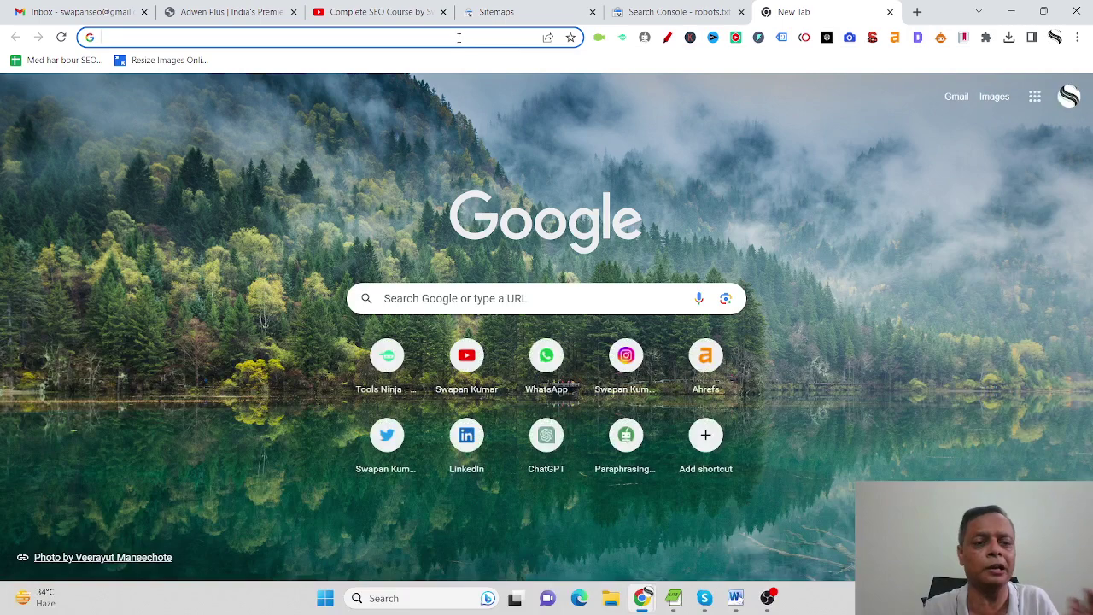
left_click(458, 37)
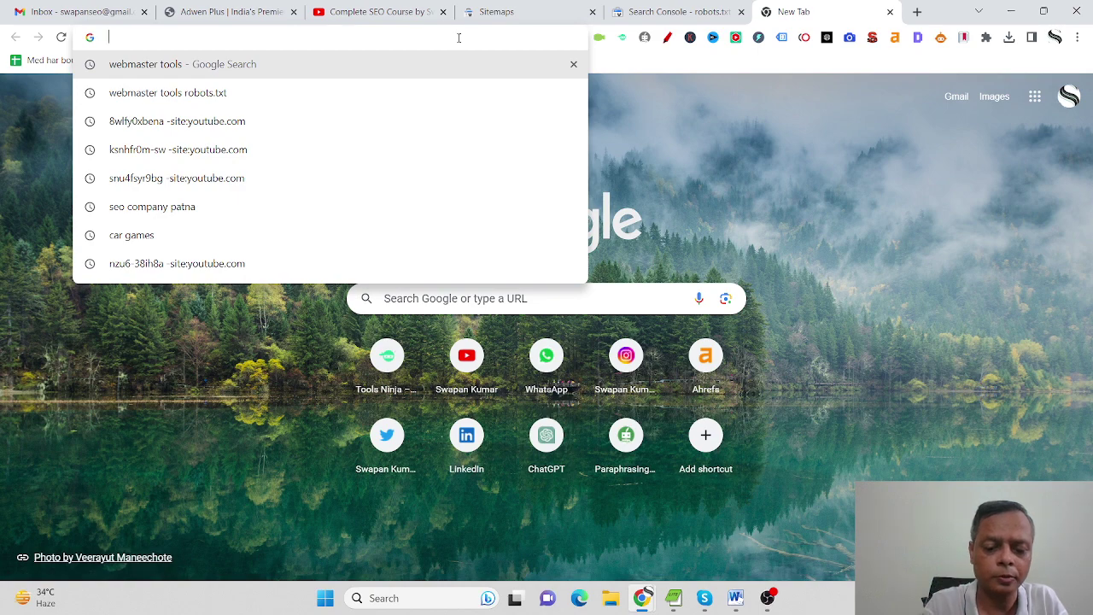
type("his")
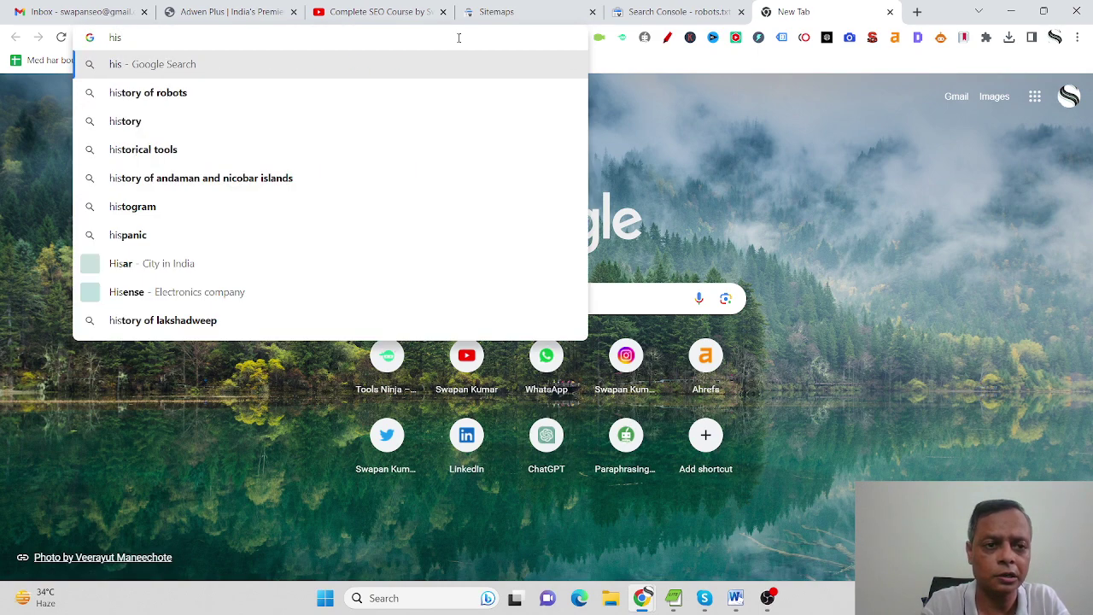
key("BackSpace")
key("BackSpace")
type("ostin")
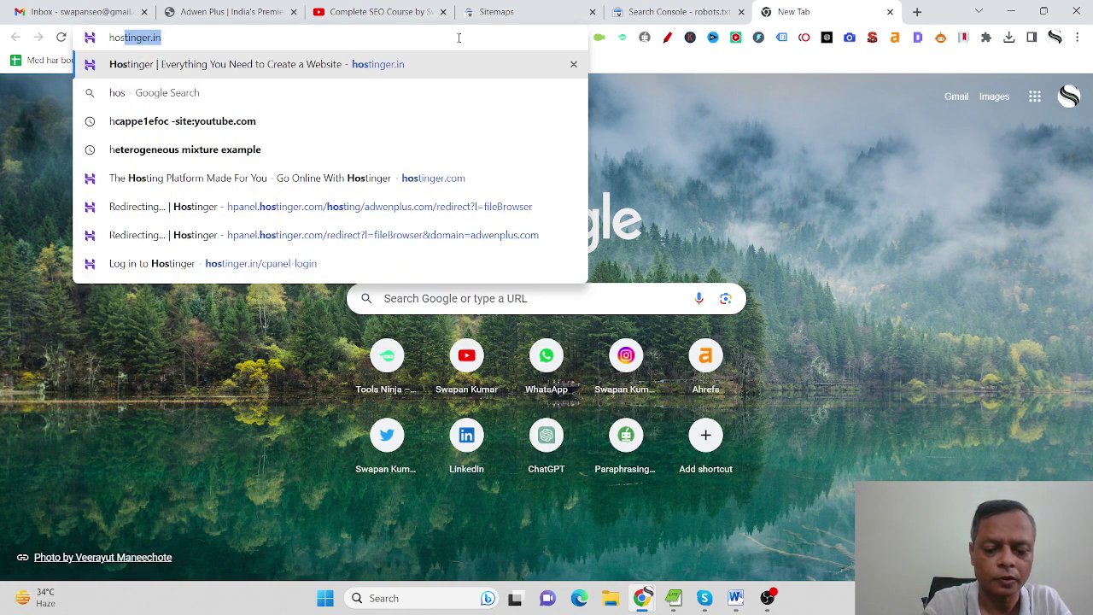
type("ger.com")
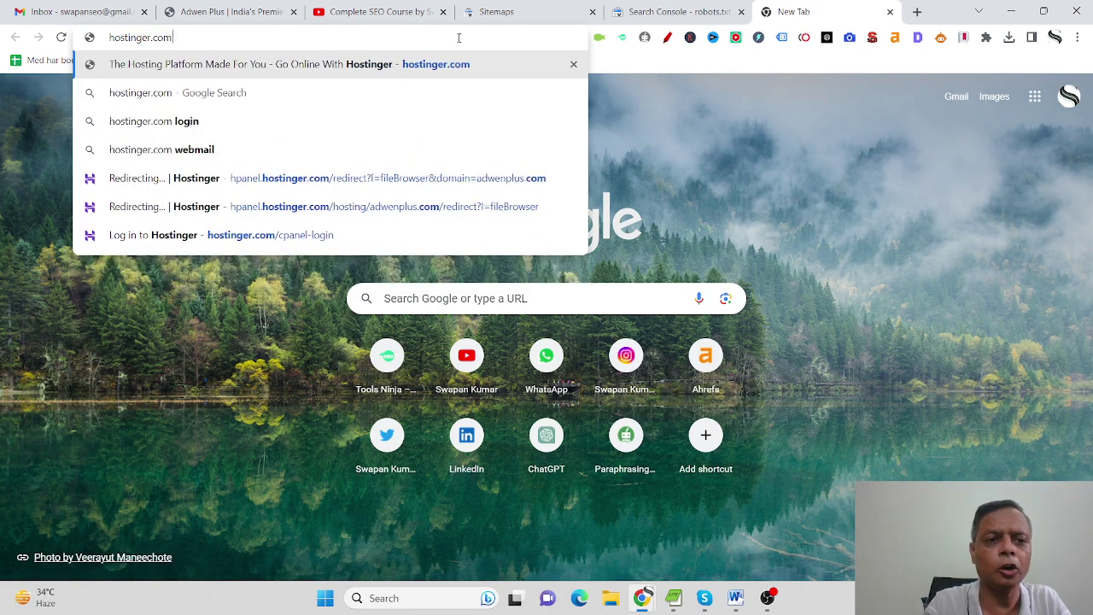
key("BackSpace")
key("BackSpace")
key("BackSpace")
key("Return")
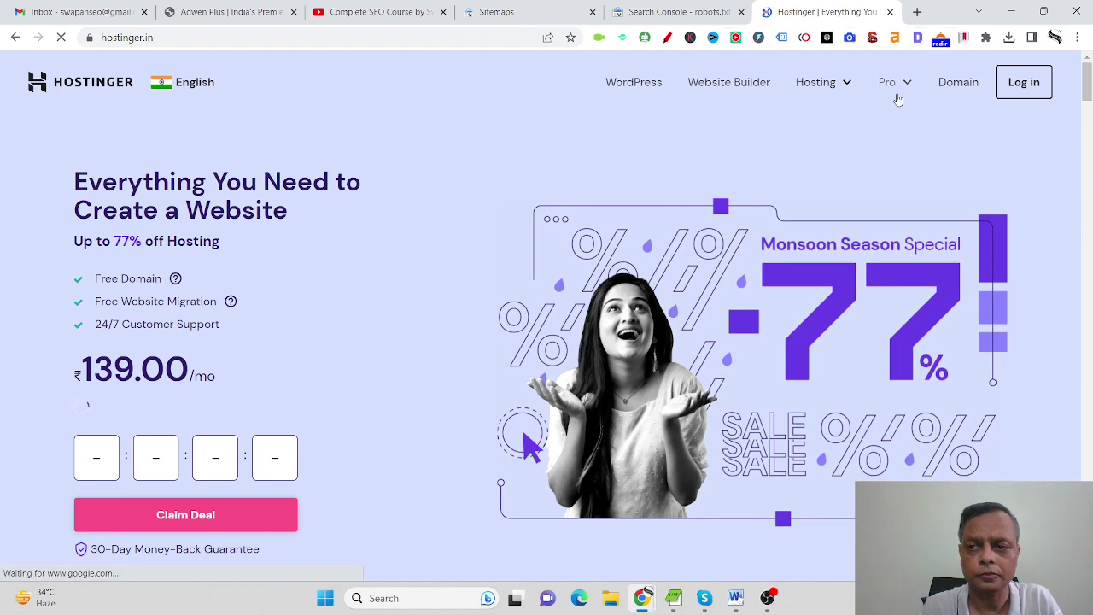
Step: Go to the Hostinger login page and fill in the account e-mail
left_click(1028, 92)
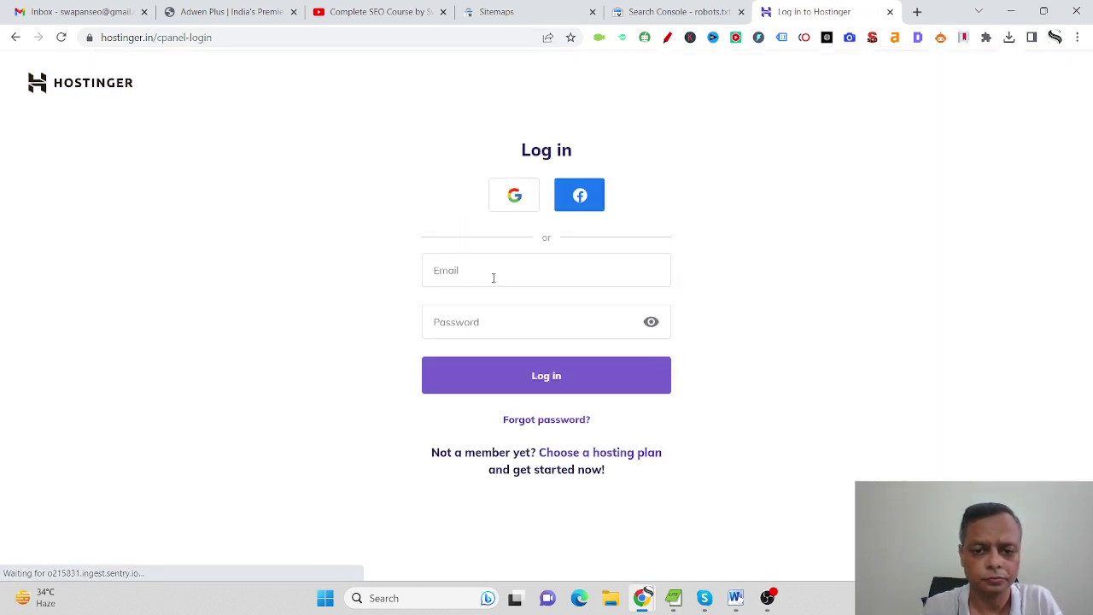
left_click(494, 277)
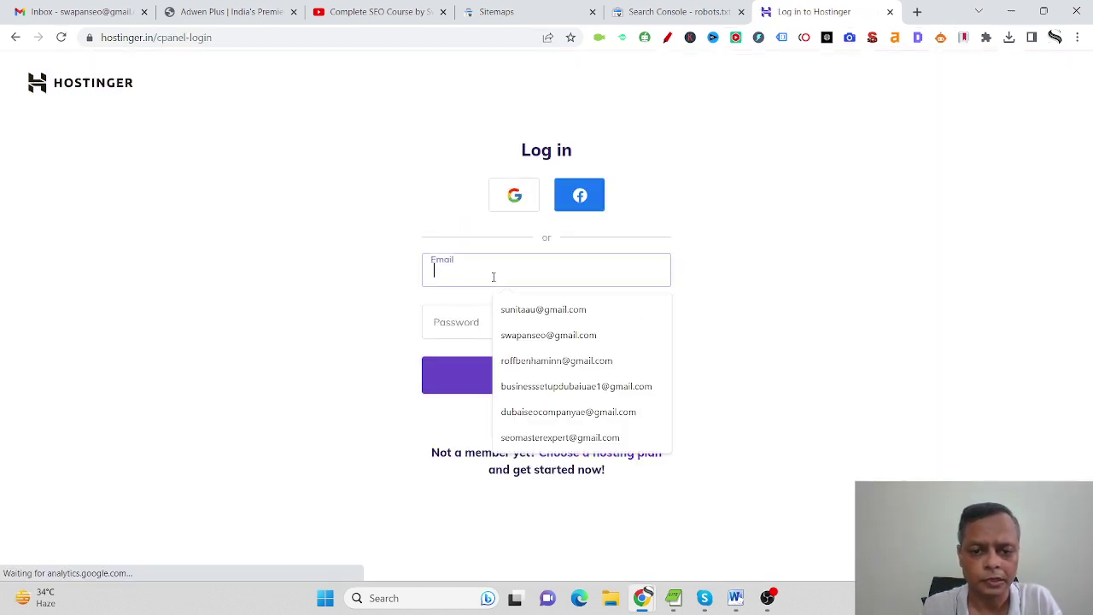
left_click(564, 438)
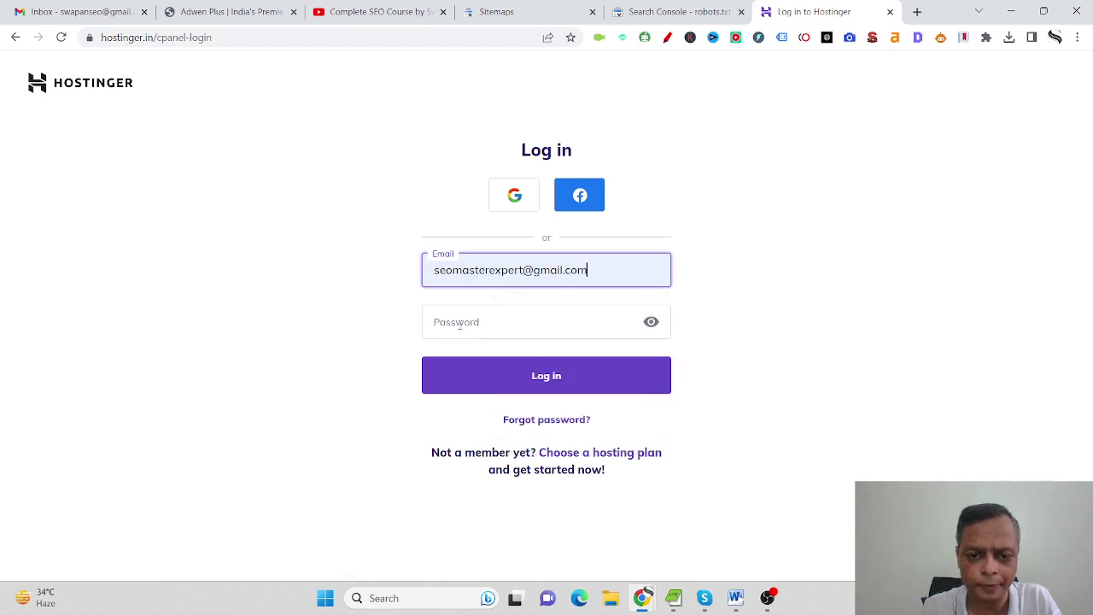
left_click(461, 323)
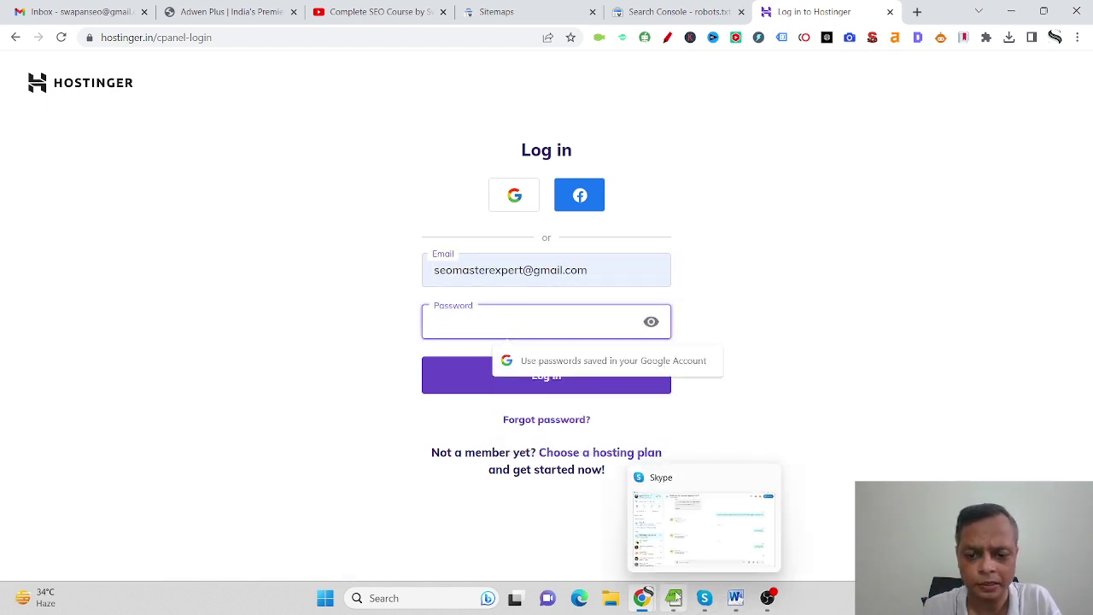
Step: Switch to EditPad Lite and copy the Hostinger account password from daksha-design.txt
left_click(674, 598)
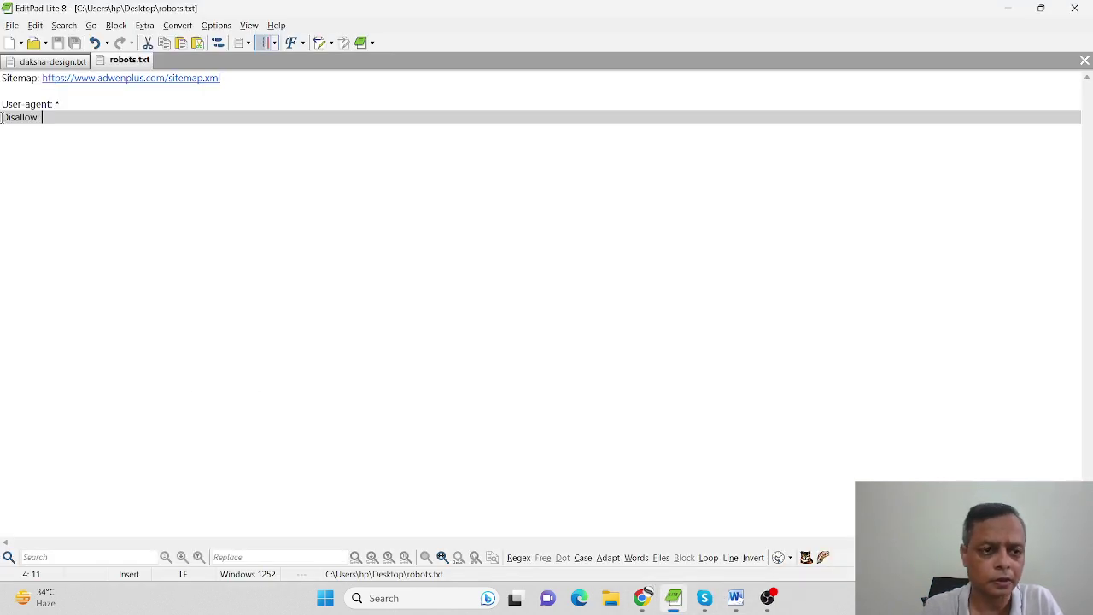
left_click(24, 61)
scroll(192, 458, "down", 6)
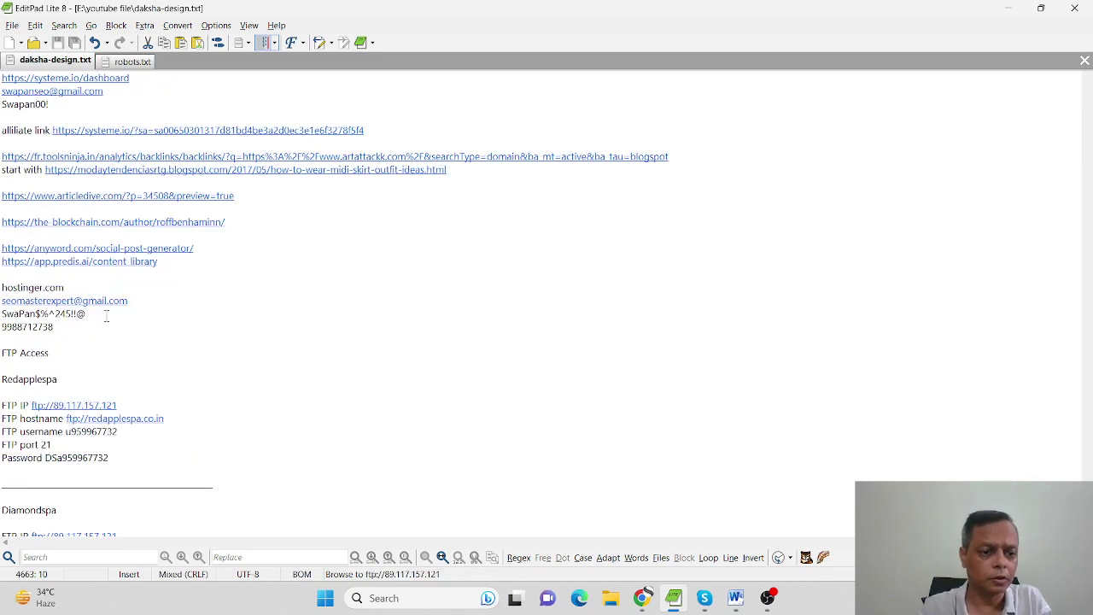
left_click_drag(106, 316, 1, 315)
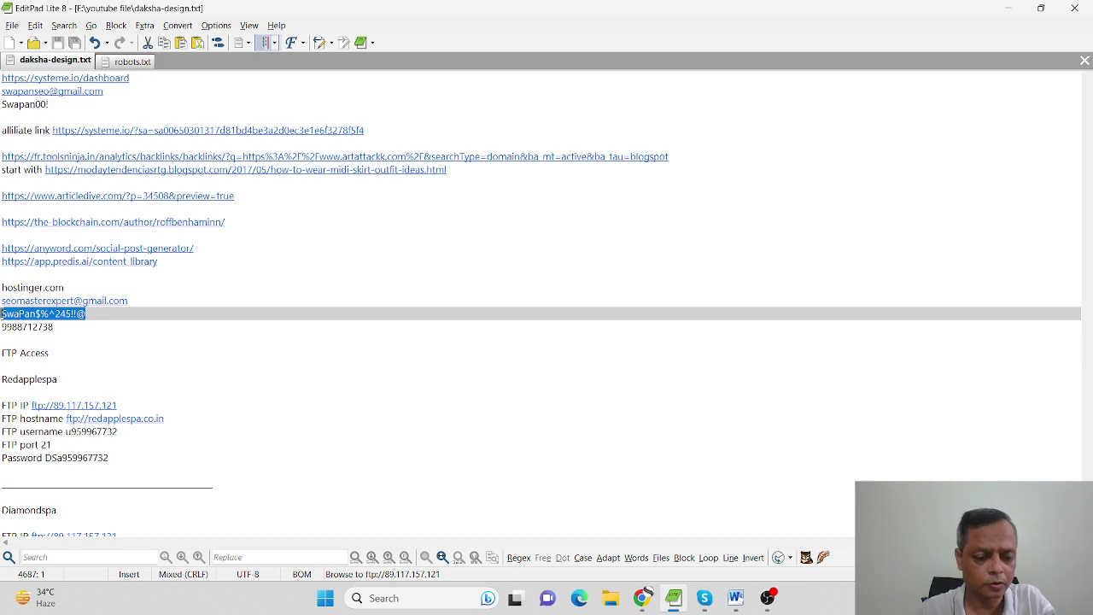
scroll(411, 379, "up", 12)
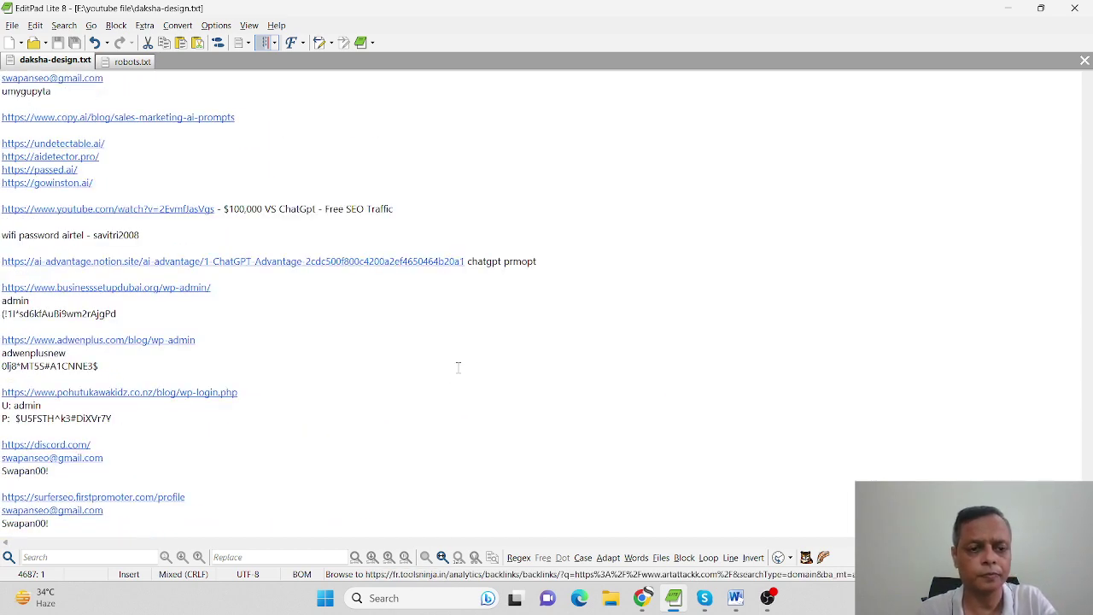
Step: Return to the Hostinger login page in Chrome, paste the account password and log in
key("alt+Tab")
left_click(484, 325)
key("ctrl+v")
left_click(543, 379)
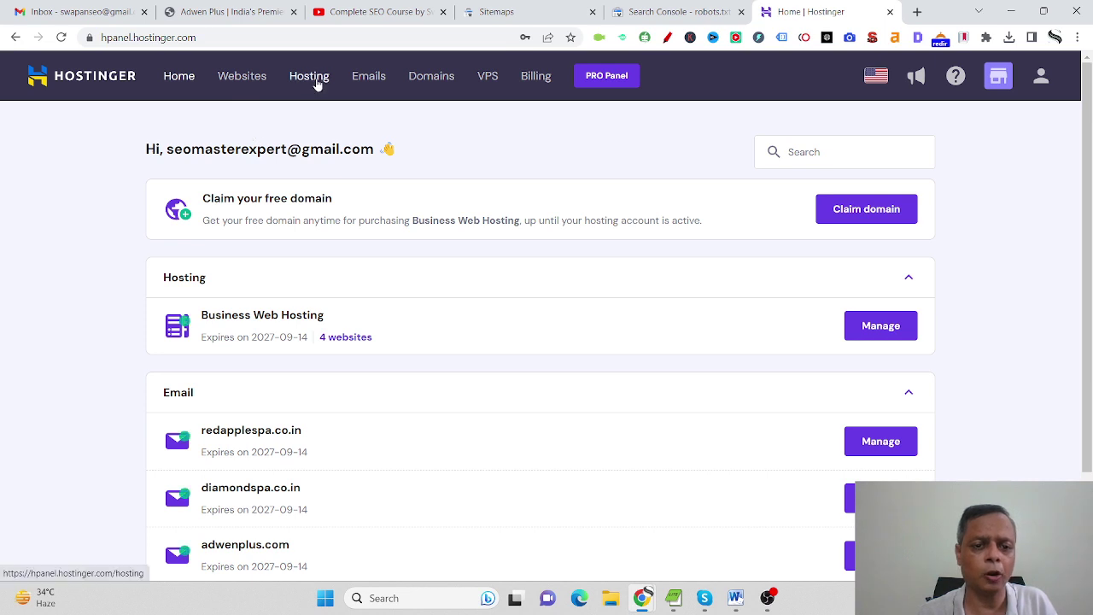
Step: Open the file manager of the adwenplus.com website from the hosting plan's websites list and enter its public_html folder
left_click(316, 82)
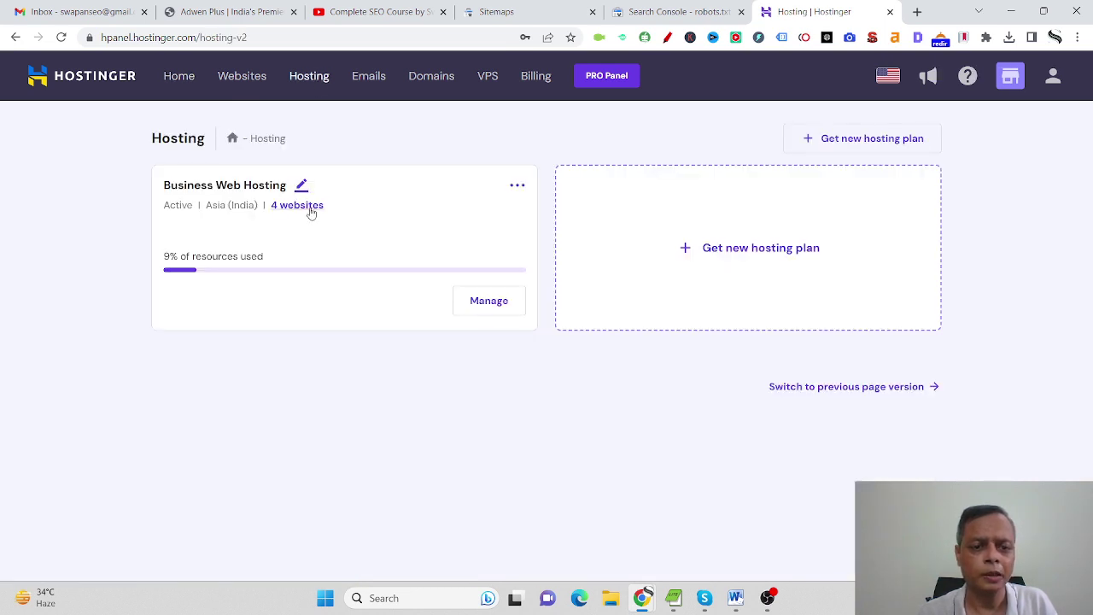
left_click(311, 211)
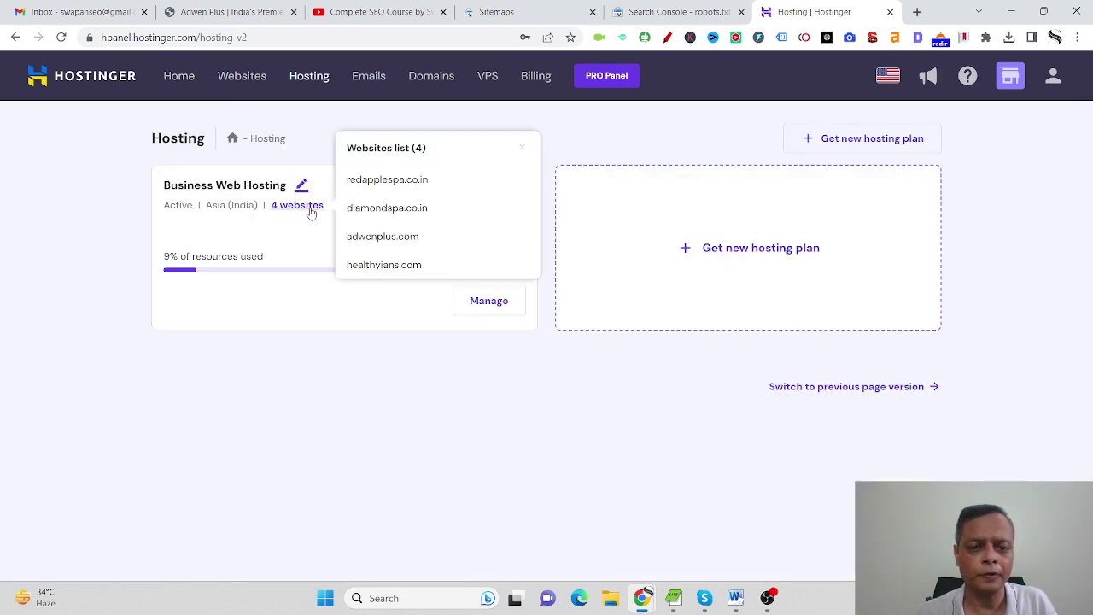
left_click(386, 239)
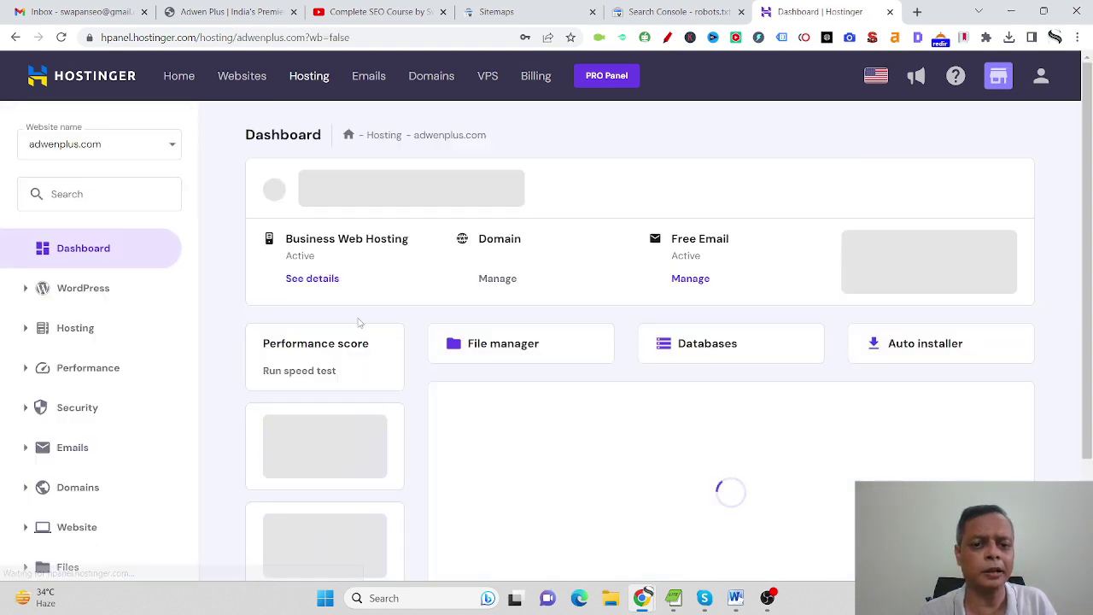
left_click(529, 338)
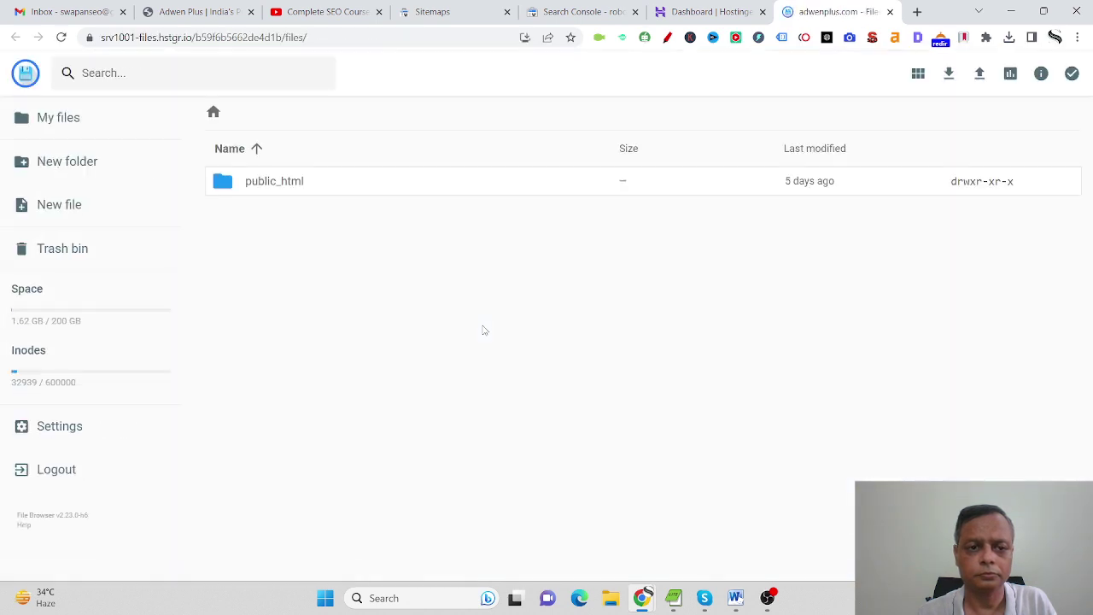
double_click(305, 190)
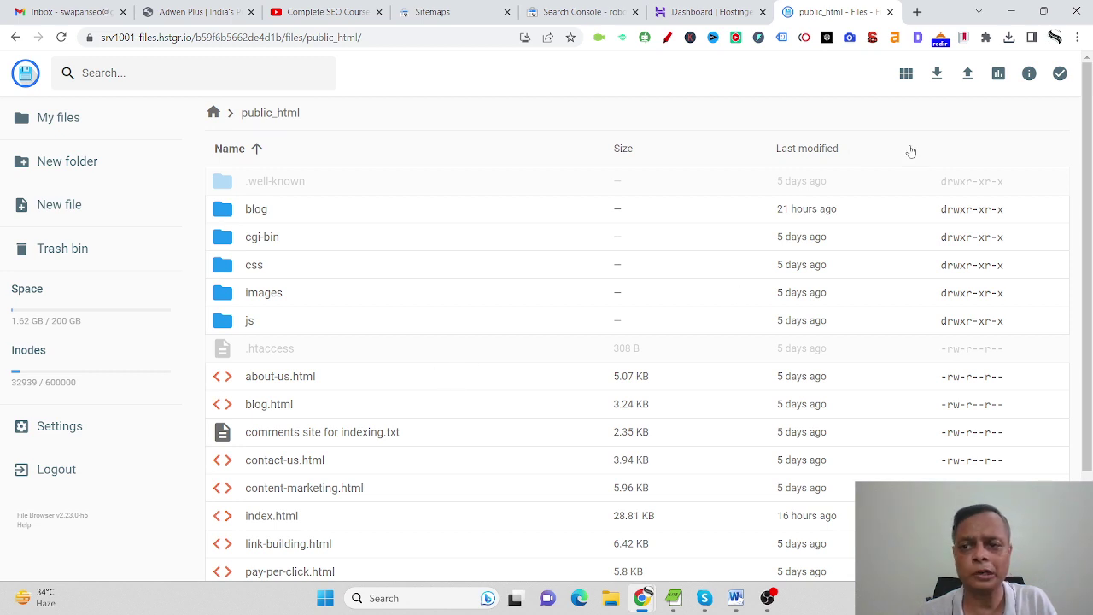
Step: Upload the robots and sitemap.xml files from the Desktop into the public_html folder
left_click(967, 74)
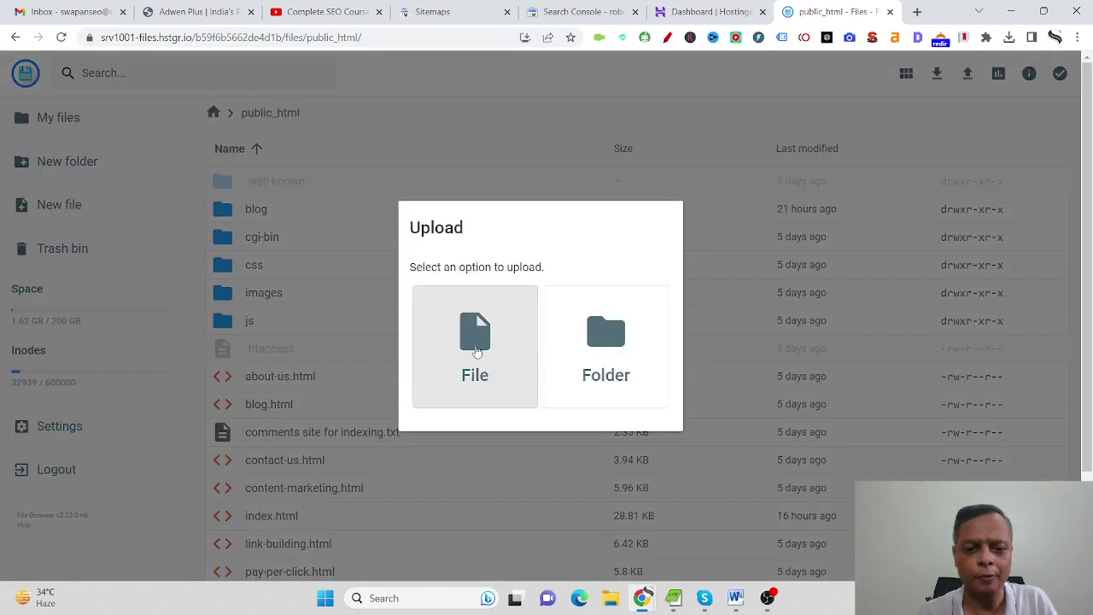
left_click(476, 351)
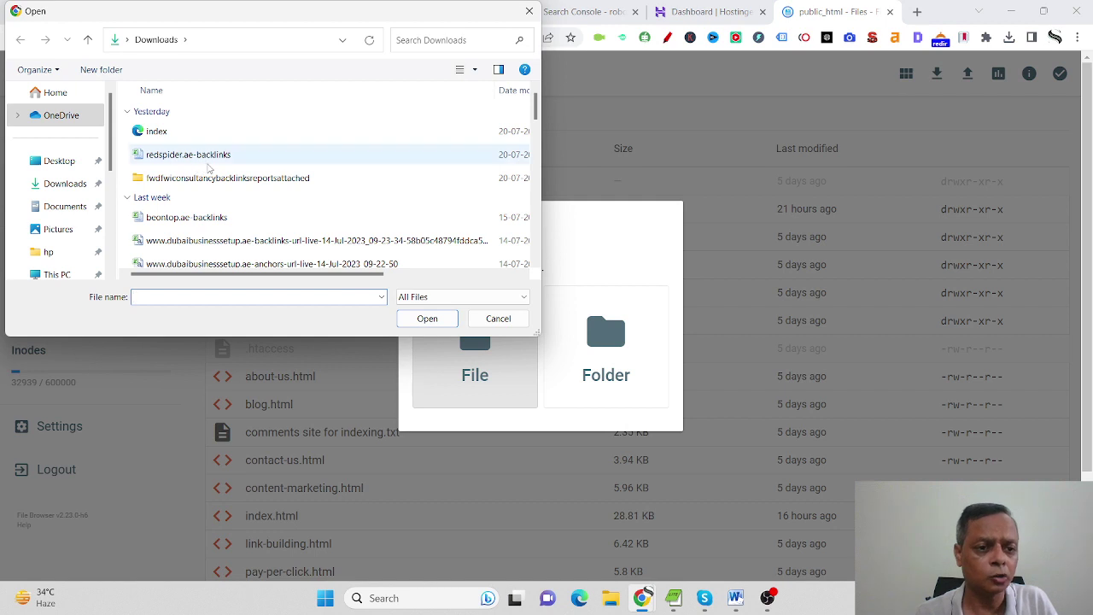
left_click(54, 164)
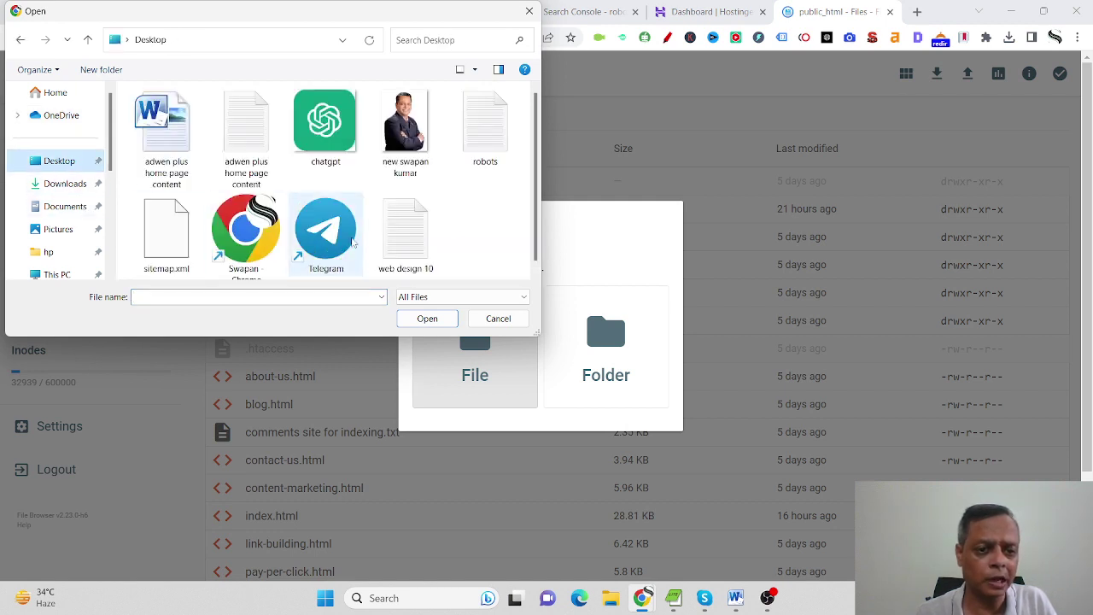
left_click(490, 148)
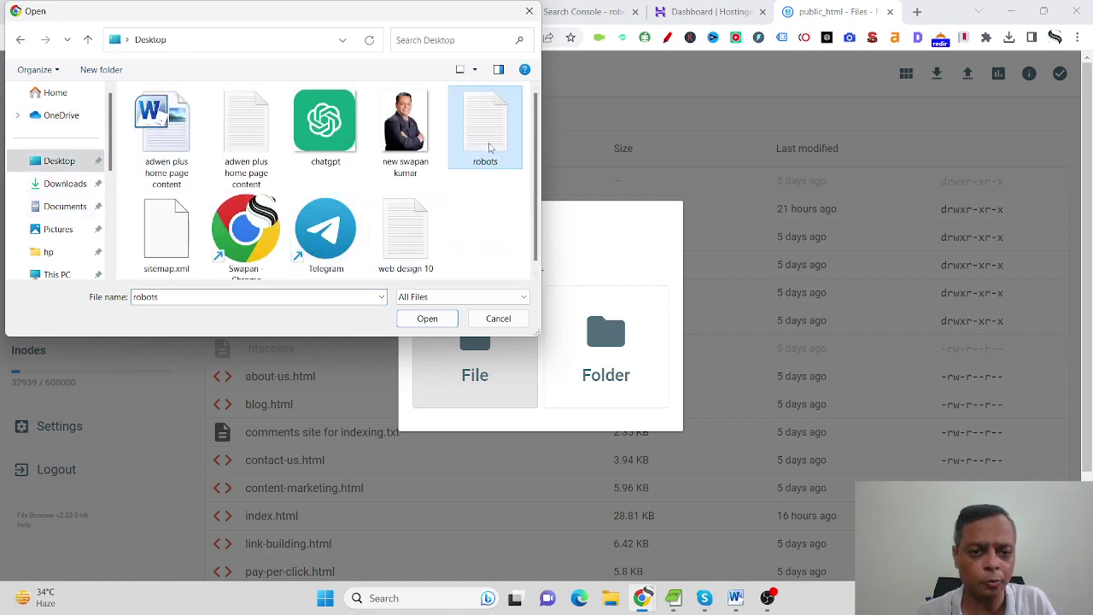
left_click(177, 246, "ctrl")
left_click(427, 318)
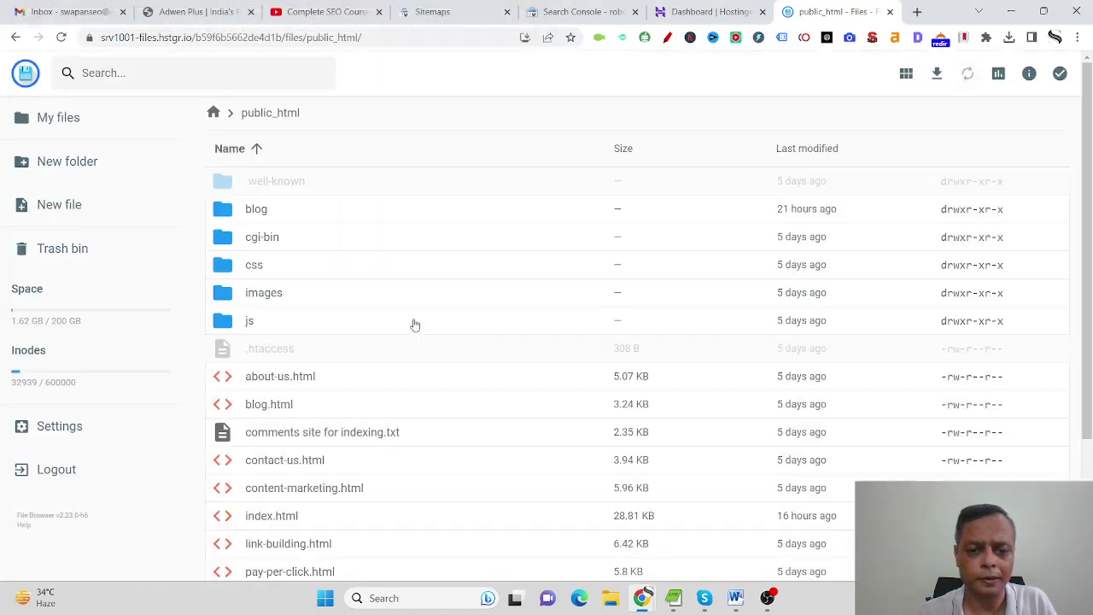
scroll(522, 355, "down", 2)
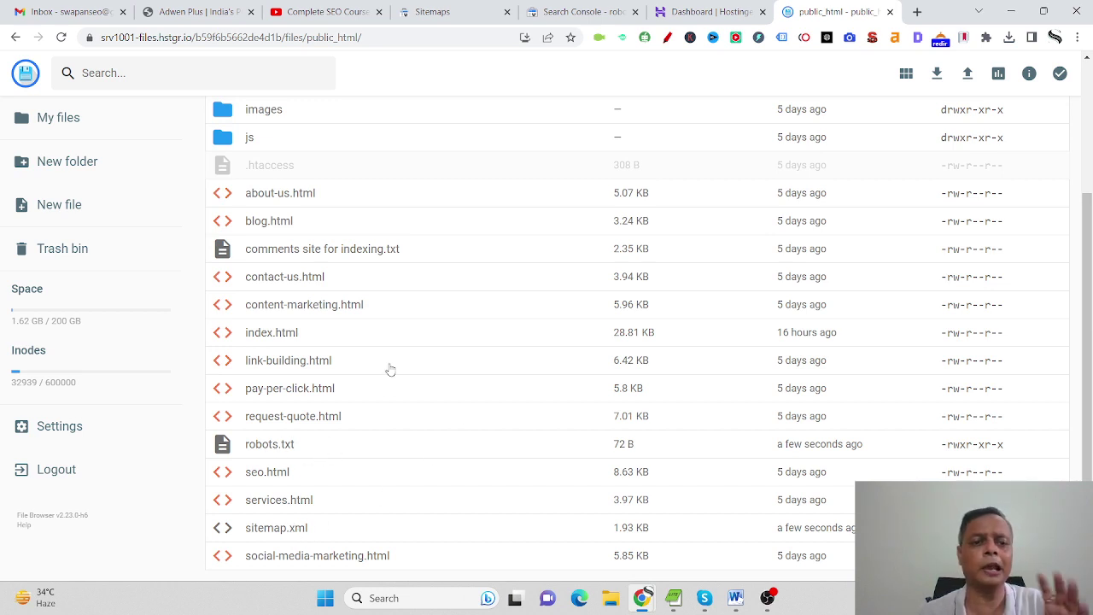
Step: Submit sitemap.xml as a new sitemap for adwenplus.com in Google Search Console and dismiss the confirmation
left_click(432, 11)
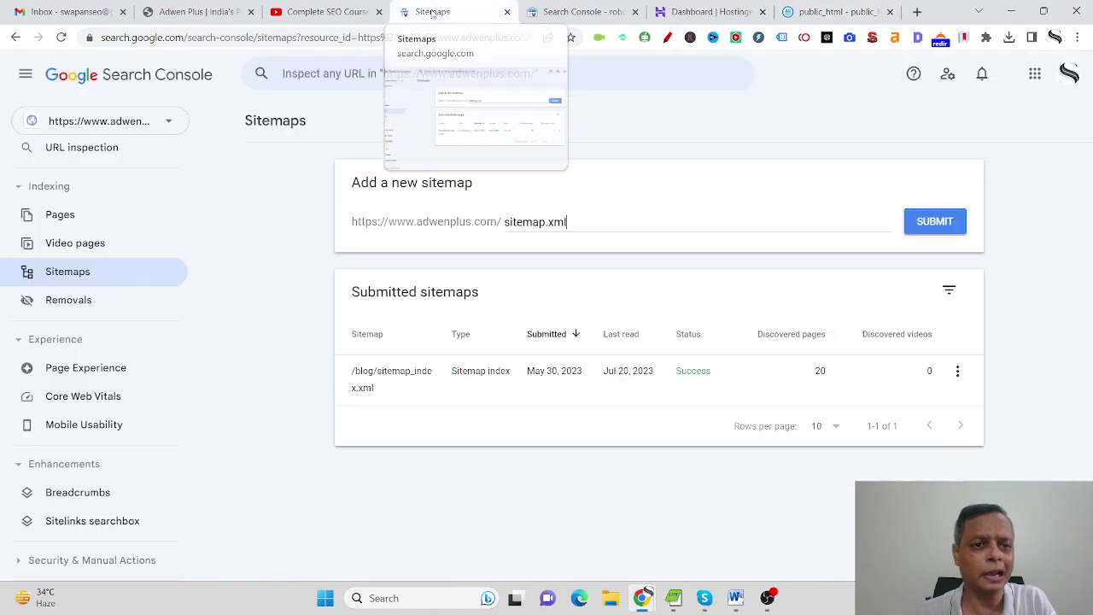
left_click(939, 224)
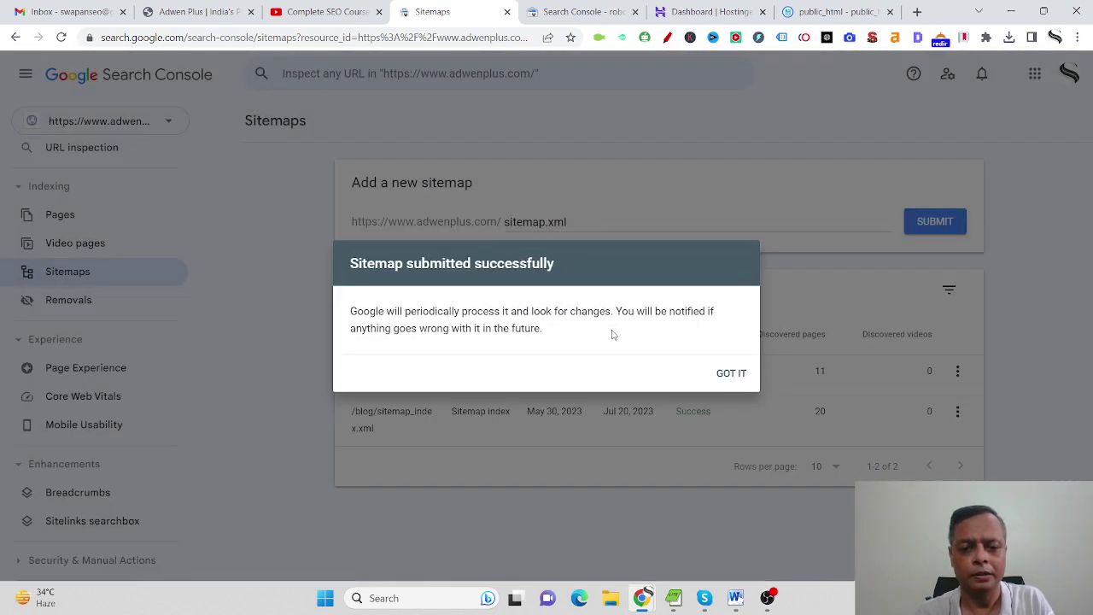
left_click(728, 373)
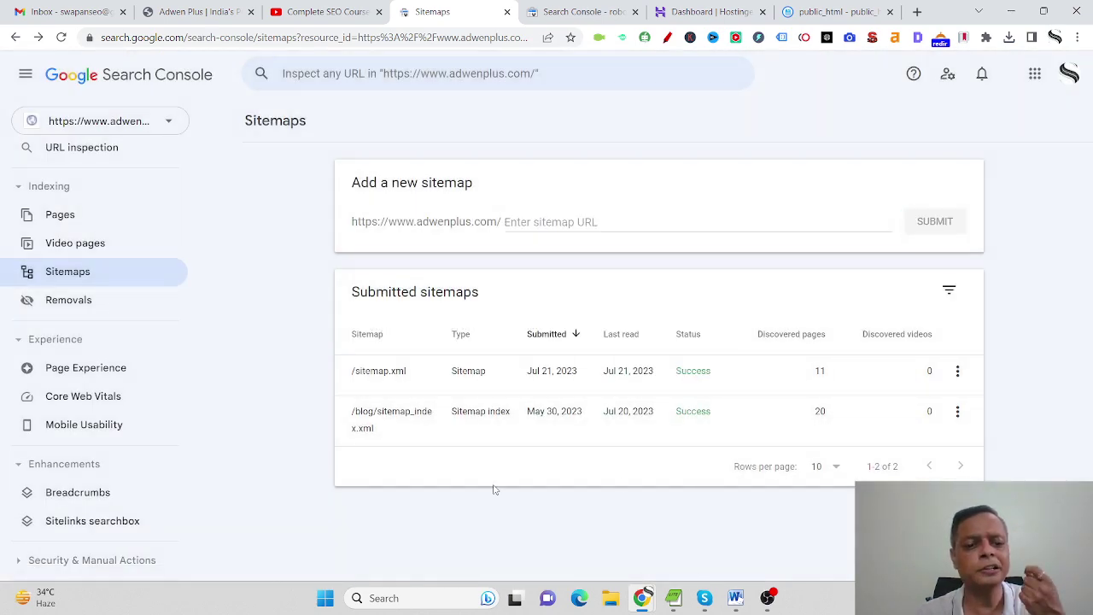
Step: Reload the robots.txt Tester for adwenplus.com and enter robots.txt as the URL to test
left_click(591, 15)
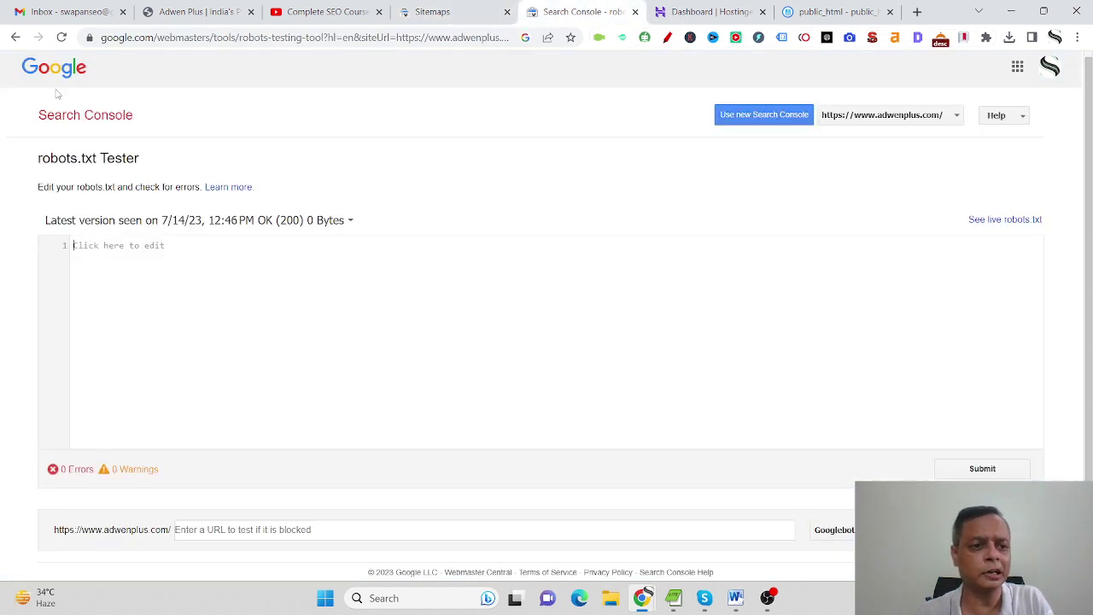
left_click(61, 37)
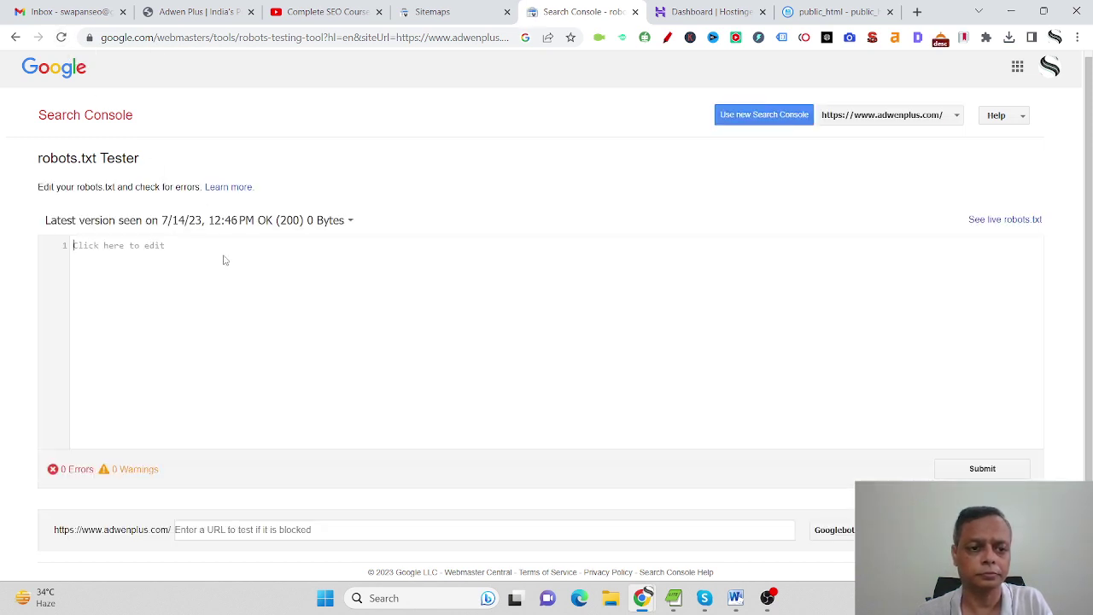
left_click(332, 528)
type("robo")
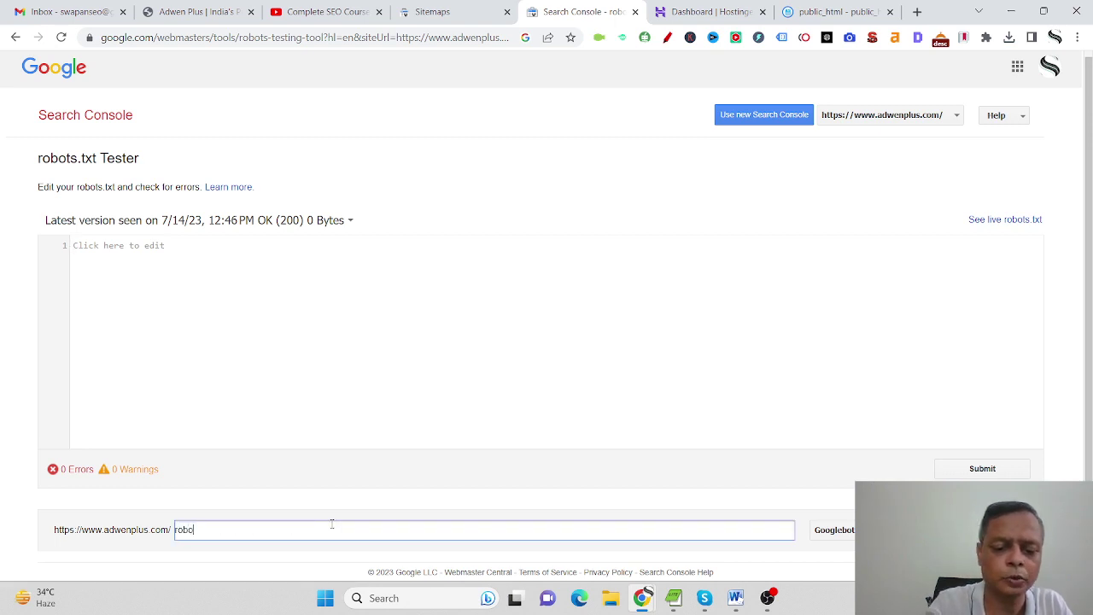
type("ts.txt")
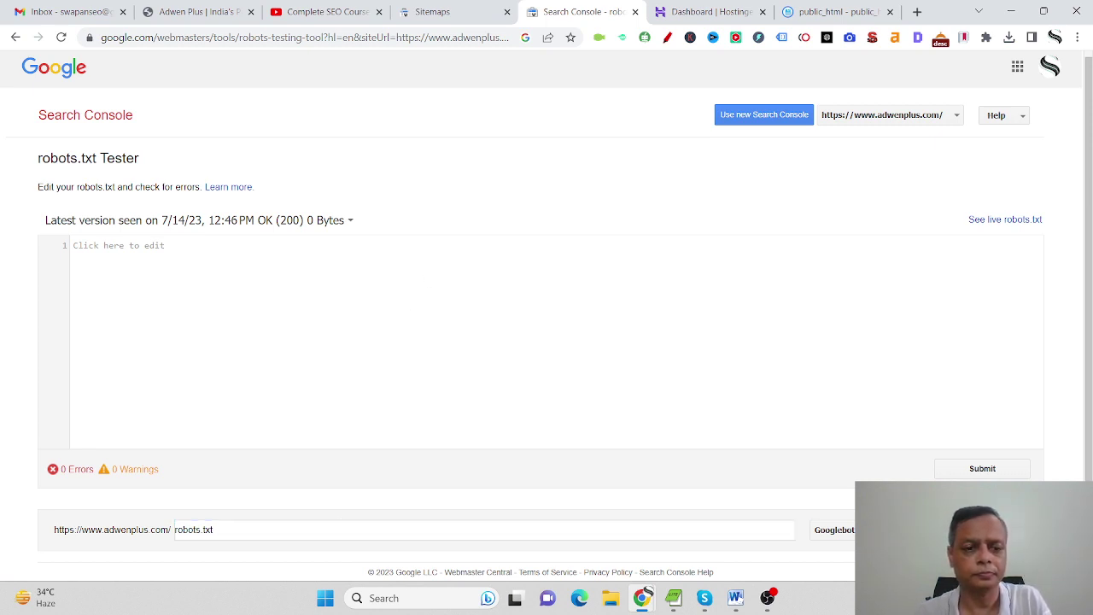
Step: Open the live robots.txt of adwenplus.com and examine its address and the domain in the sitemap line
left_click(1005, 220)
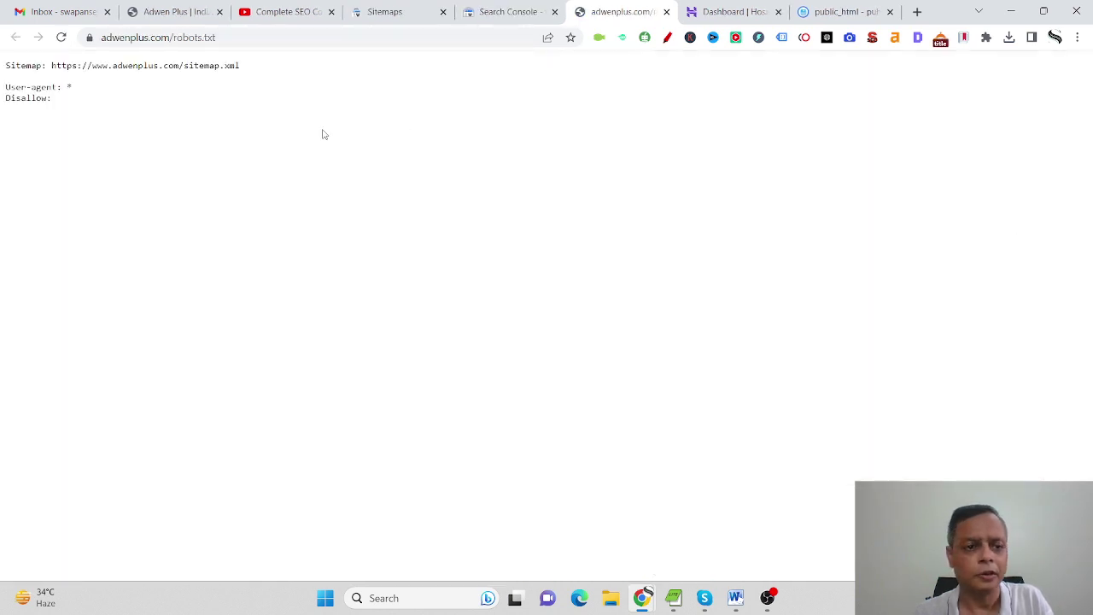
left_click(263, 38)
left_click(260, 47)
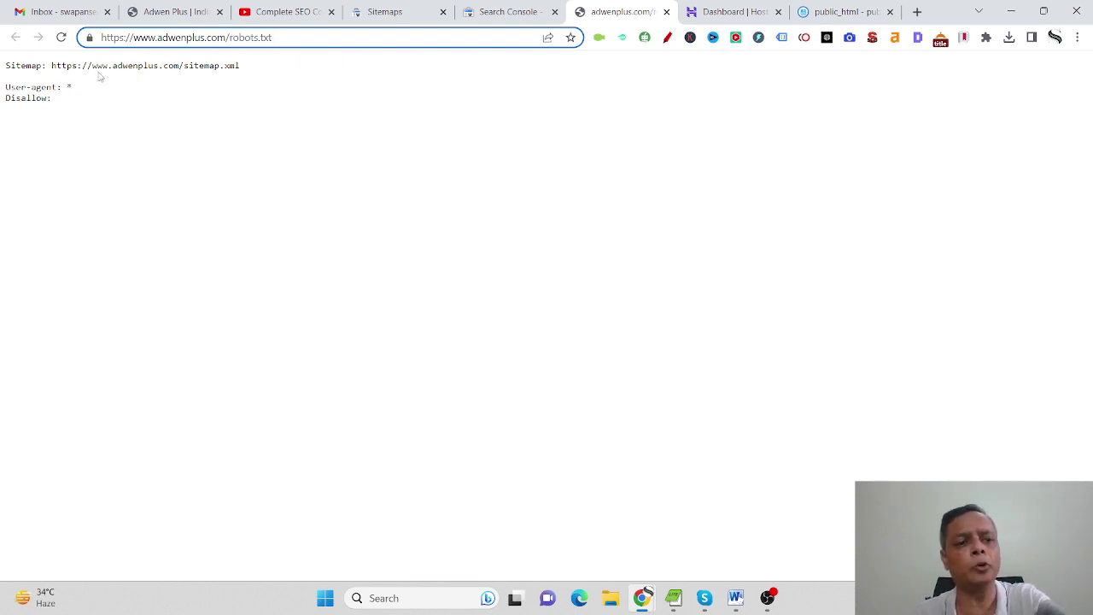
left_click_drag(81, 68, 180, 68)
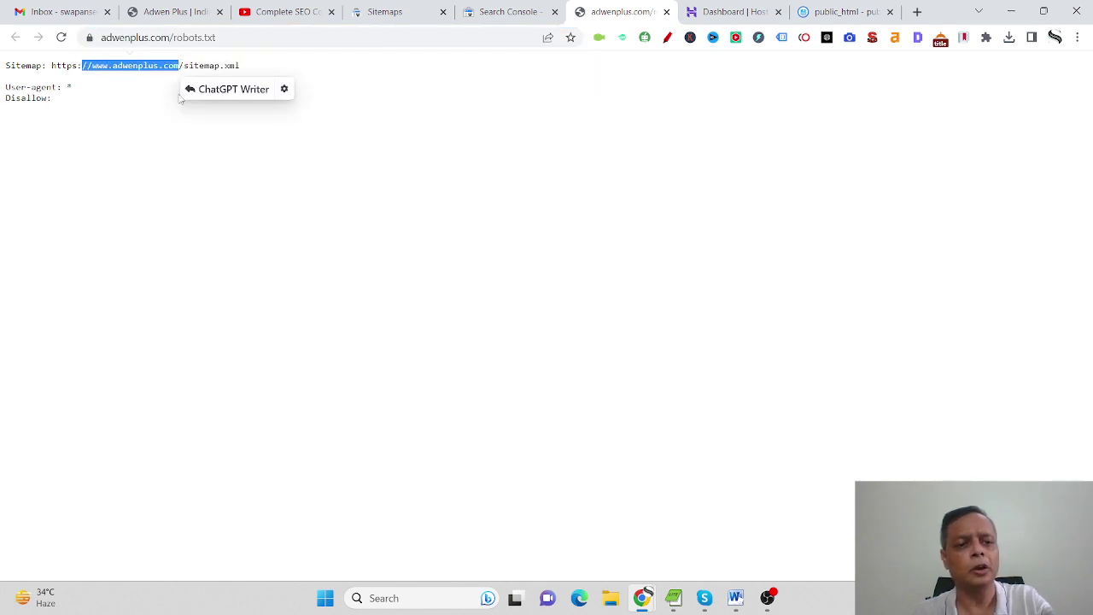
left_click(108, 126)
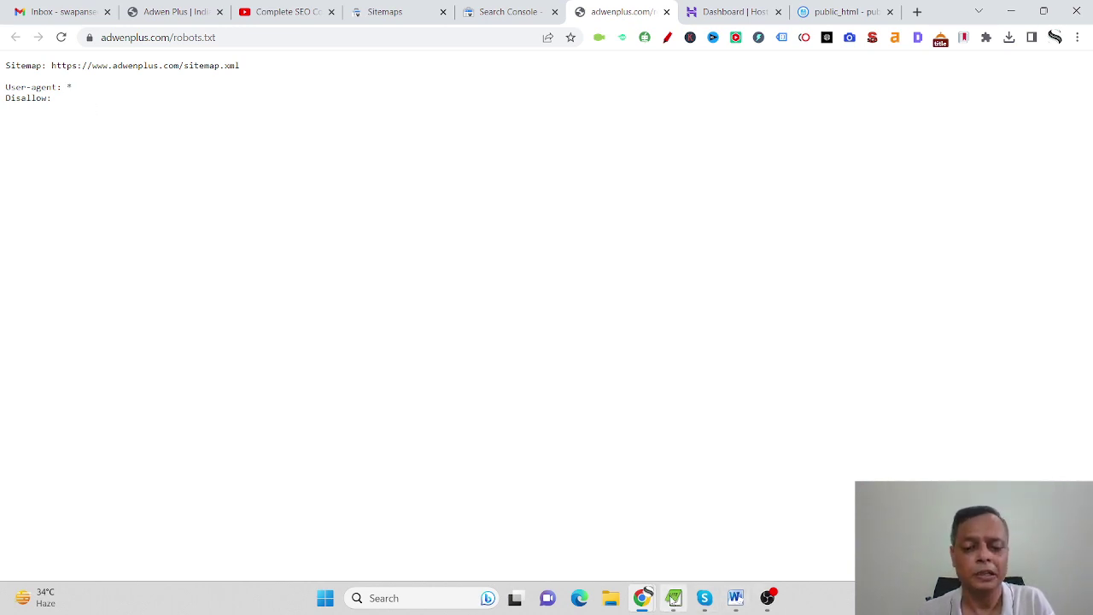
Step: Switch to EditPad Lite and add the line "Disallow: /login.php/" below the existing Disallow line in robots.txt
mouse_move(674, 600)
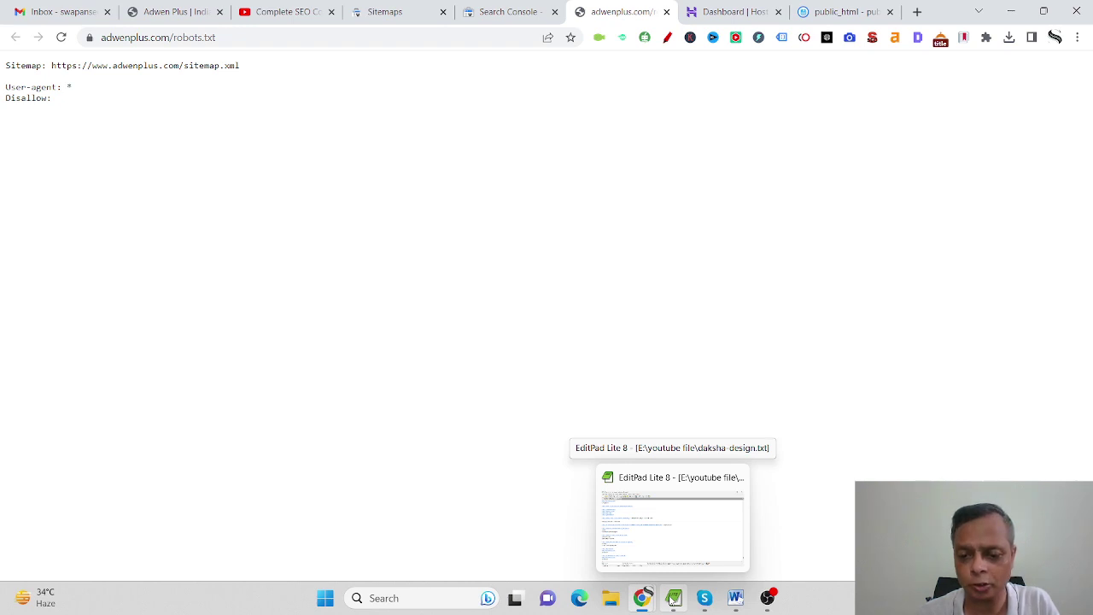
left_click(674, 600)
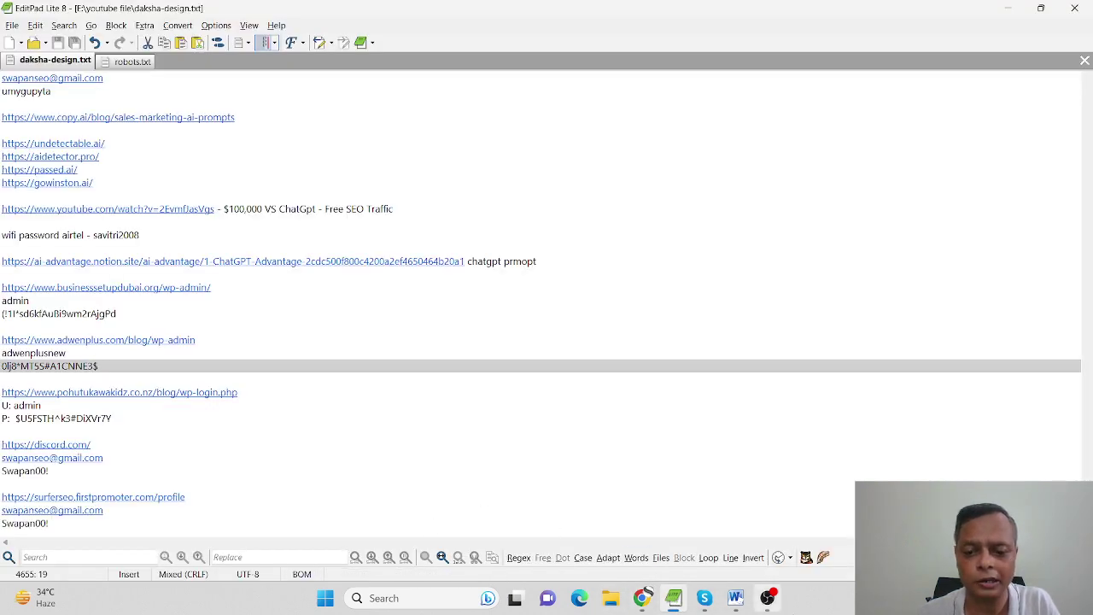
mouse_move(703, 598)
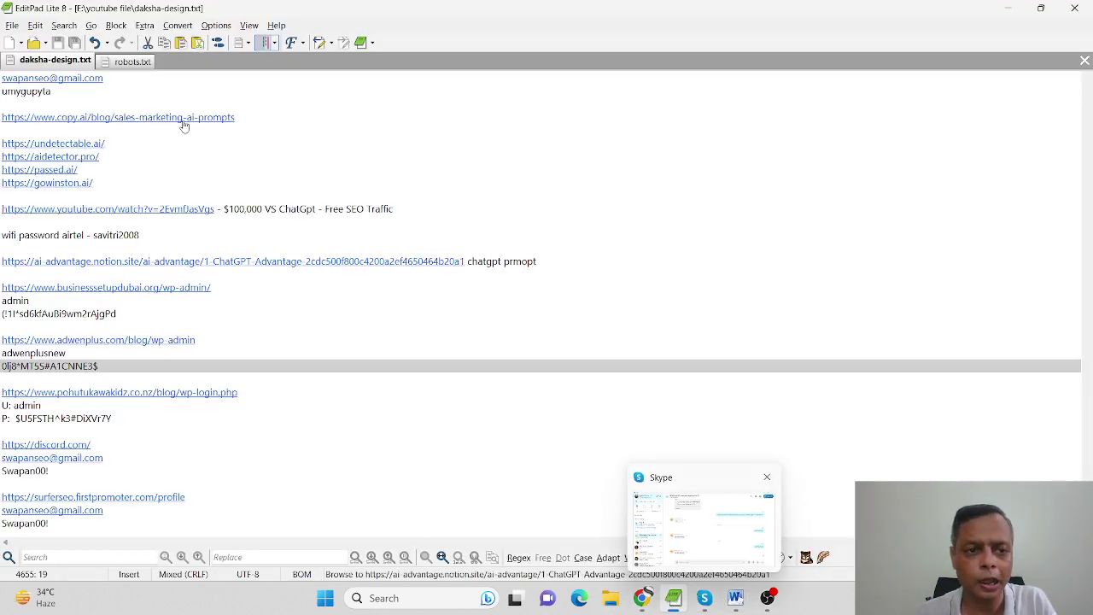
left_click(128, 61)
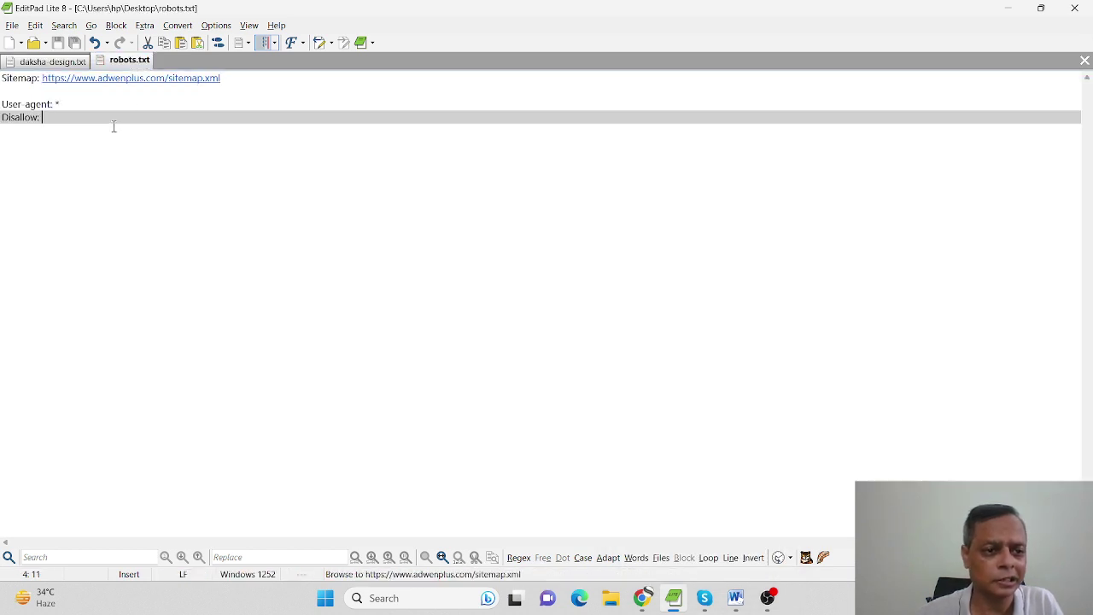
key("Return")
type("Dis")
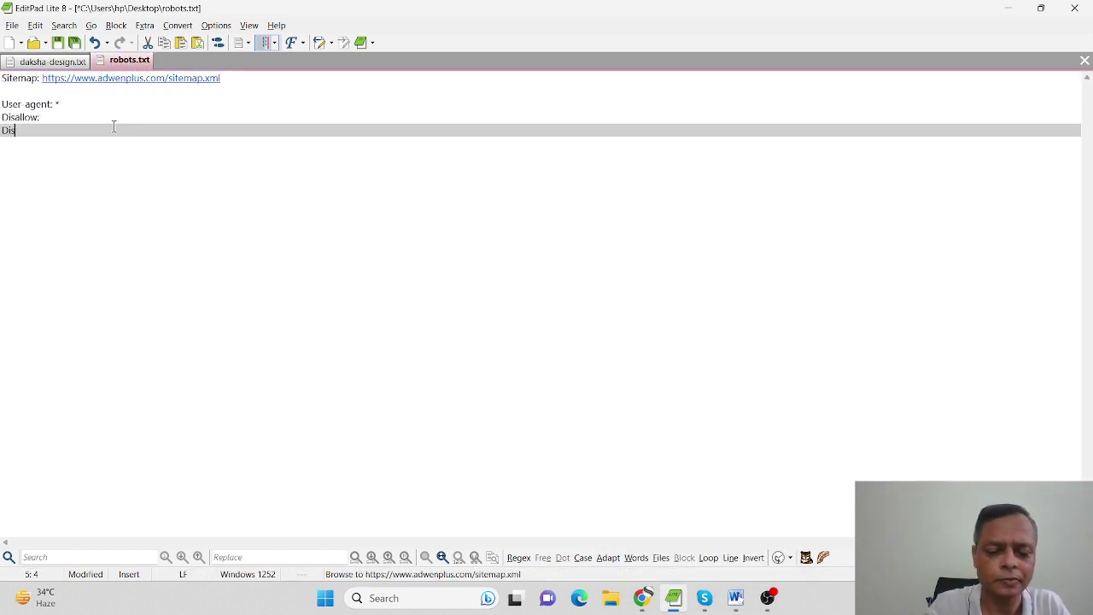
type("allow: ")
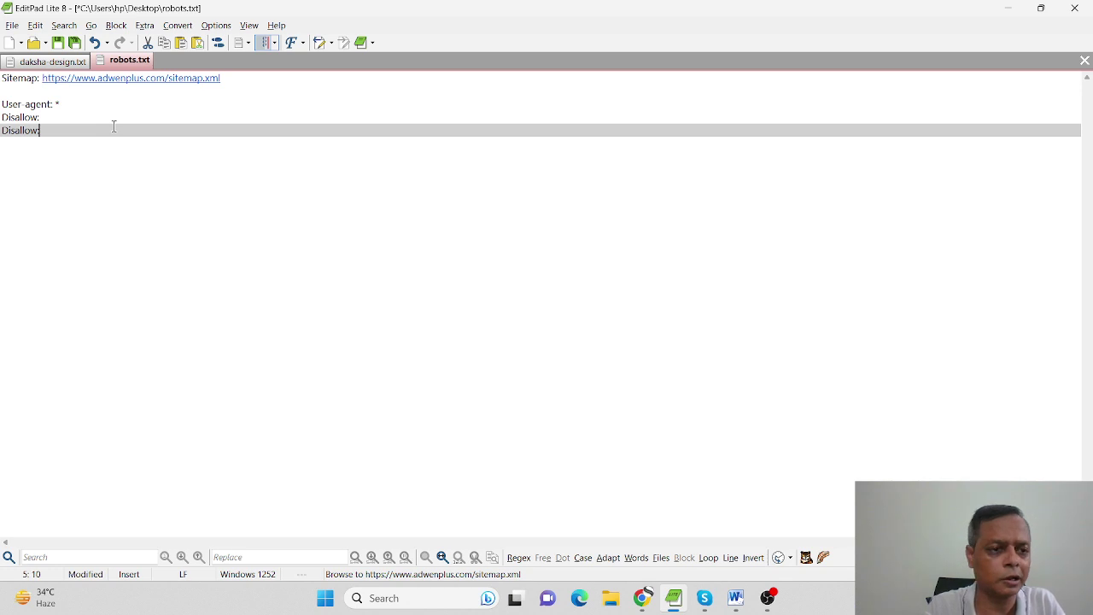
type("/lo")
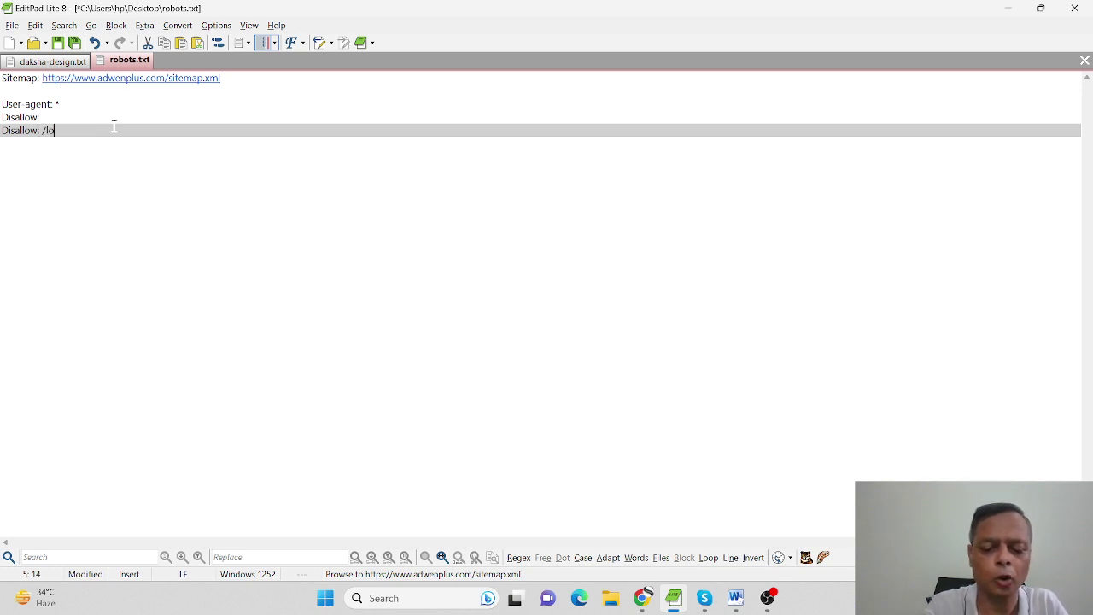
type("gin.")
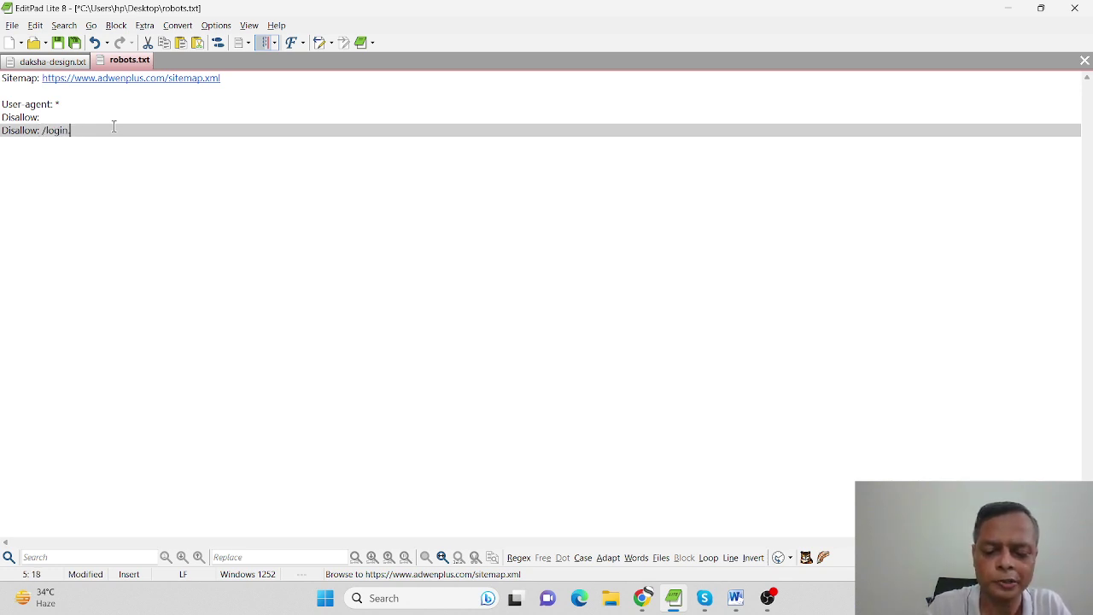
type("php")
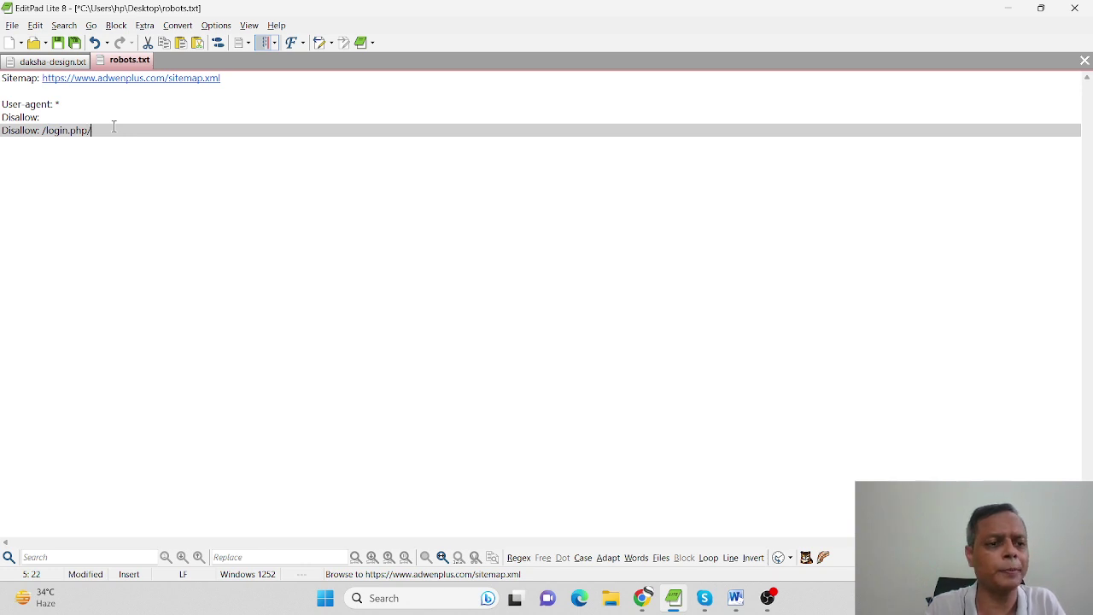
type("/")
key("Return")
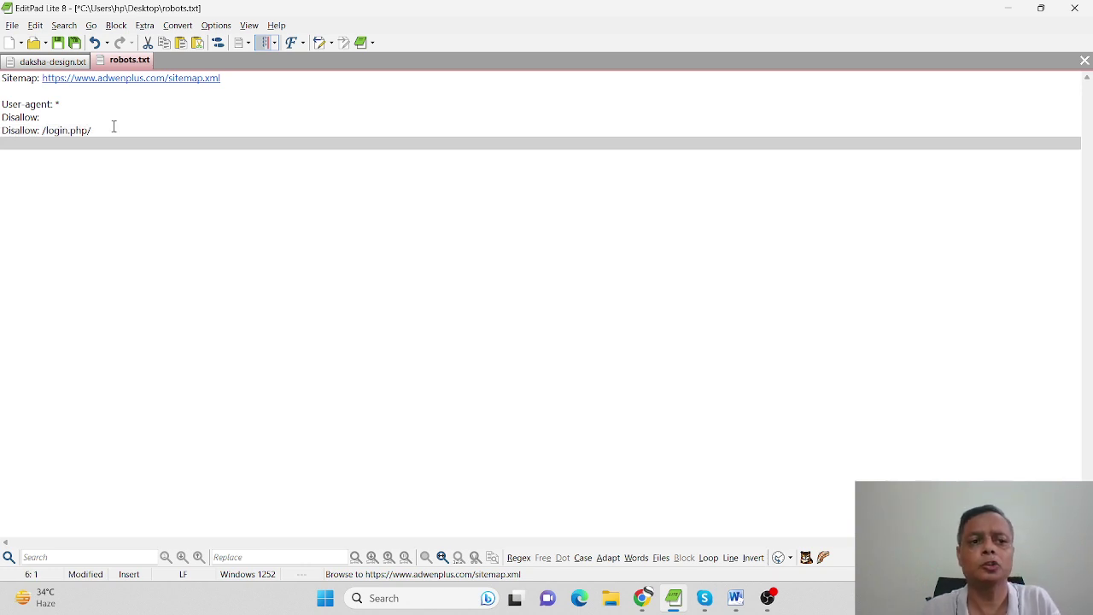
Step: Delete the "Disallow: /login.php/" line and the empty line after the first Disallow line in robots.txt
left_click(67, 117)
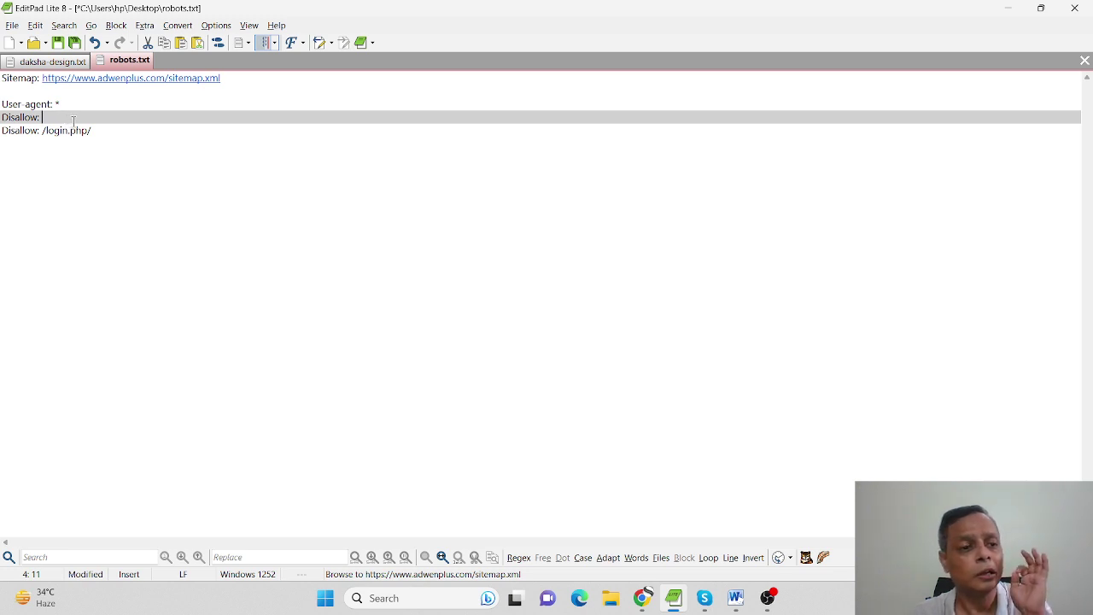
triple_click(100, 134)
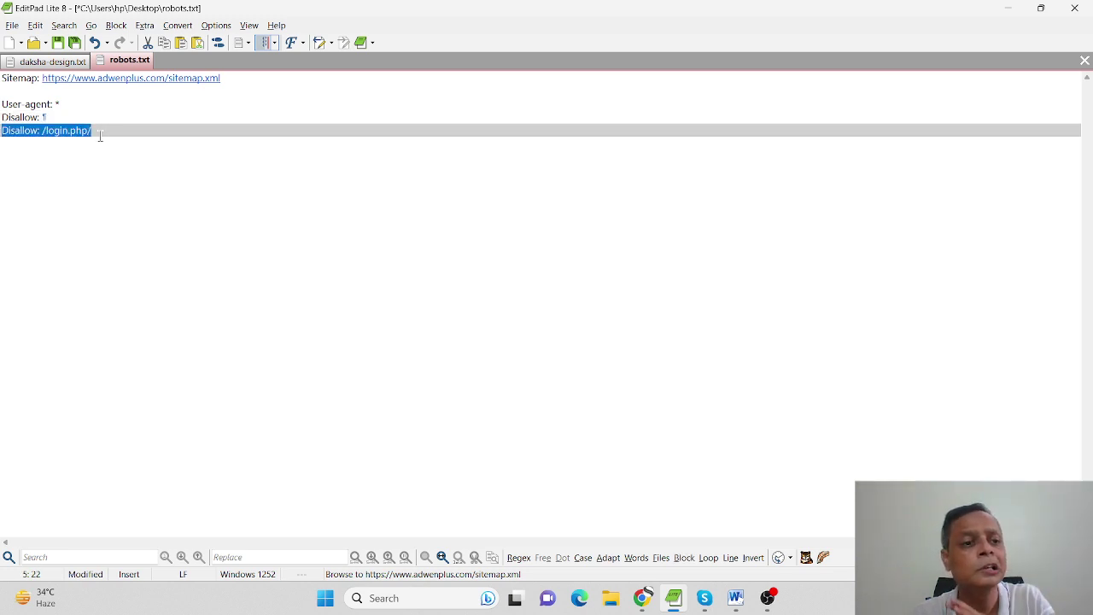
key("BackSpace")
key("BackSpace")
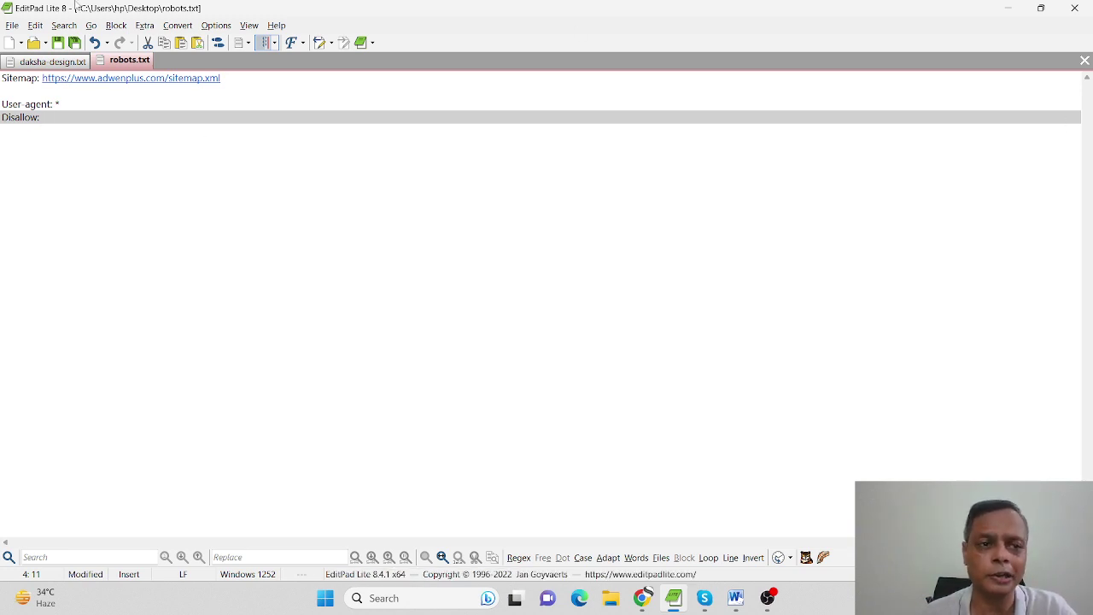
Step: Save the edited robots.txt file
left_click(12, 26)
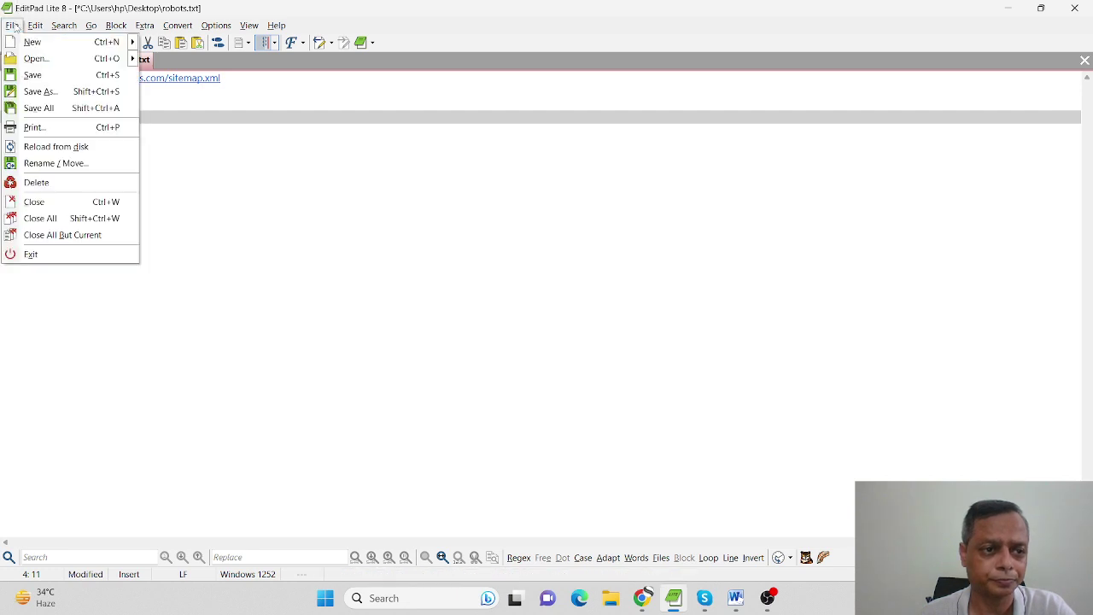
left_click(34, 75)
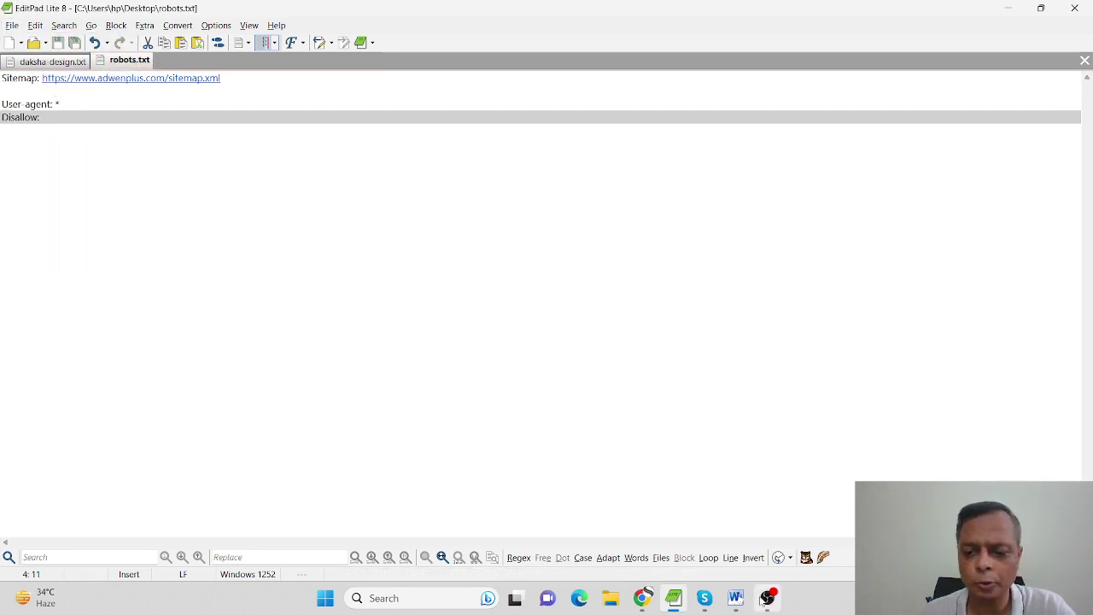
Step: Switch to the Word SEO notes and read the sections on the robots.txt file and canonical tag optimization
left_click(735, 598)
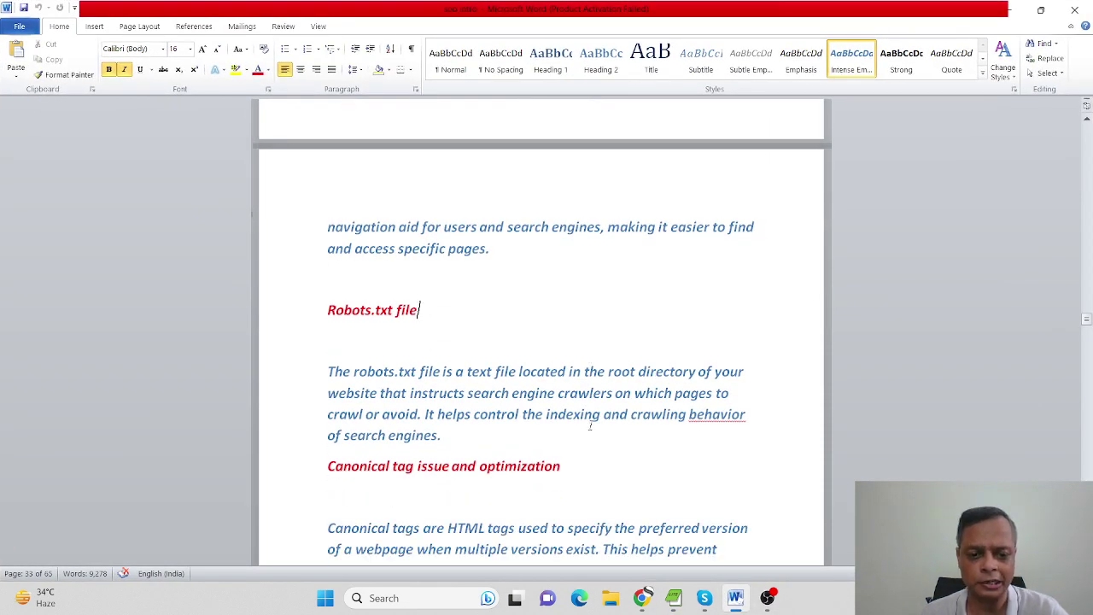
scroll(589, 424, "down", 1)
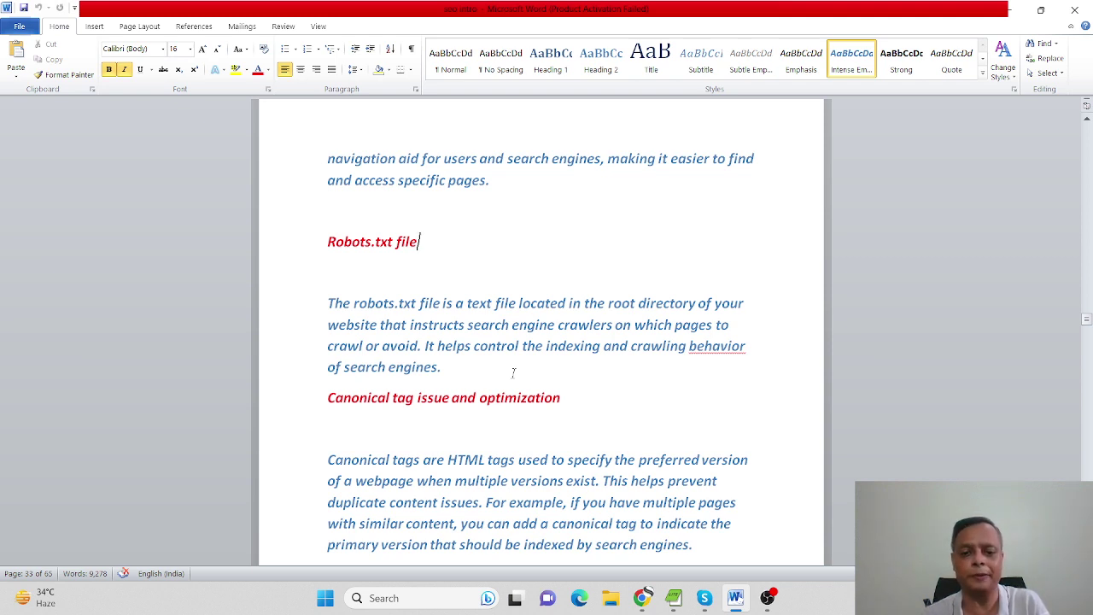
left_click(509, 370)
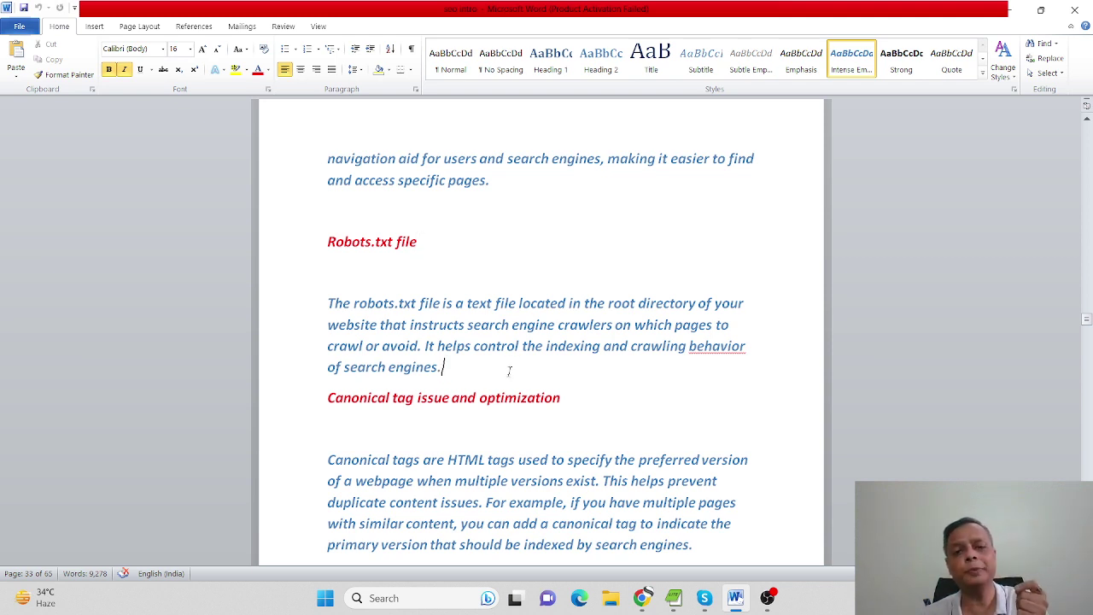
scroll(507, 370, "down", 1)
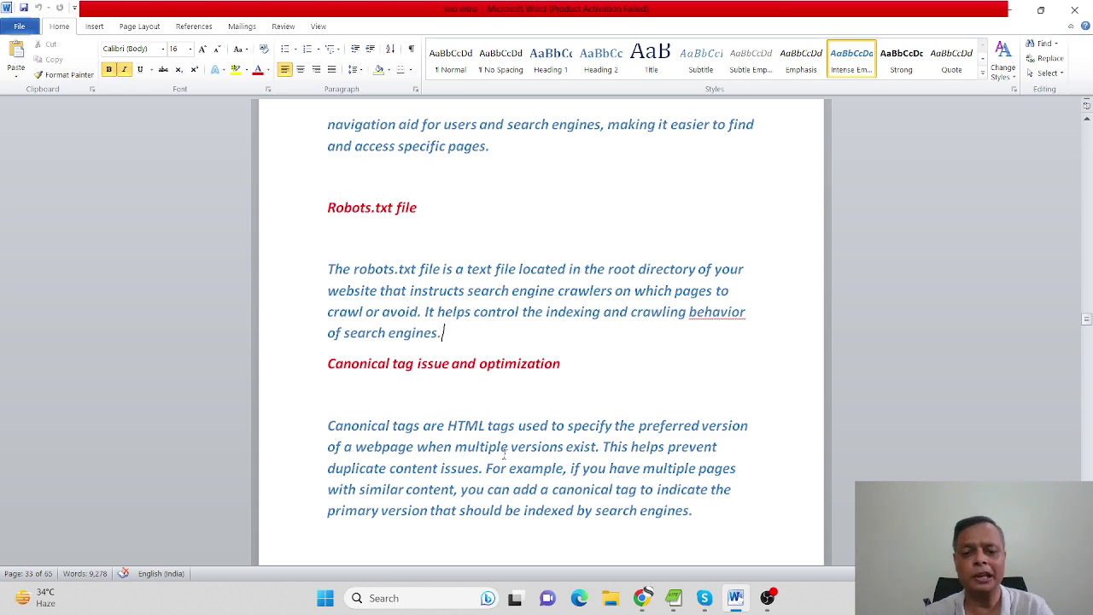
scroll(610, 454, "down", 2)
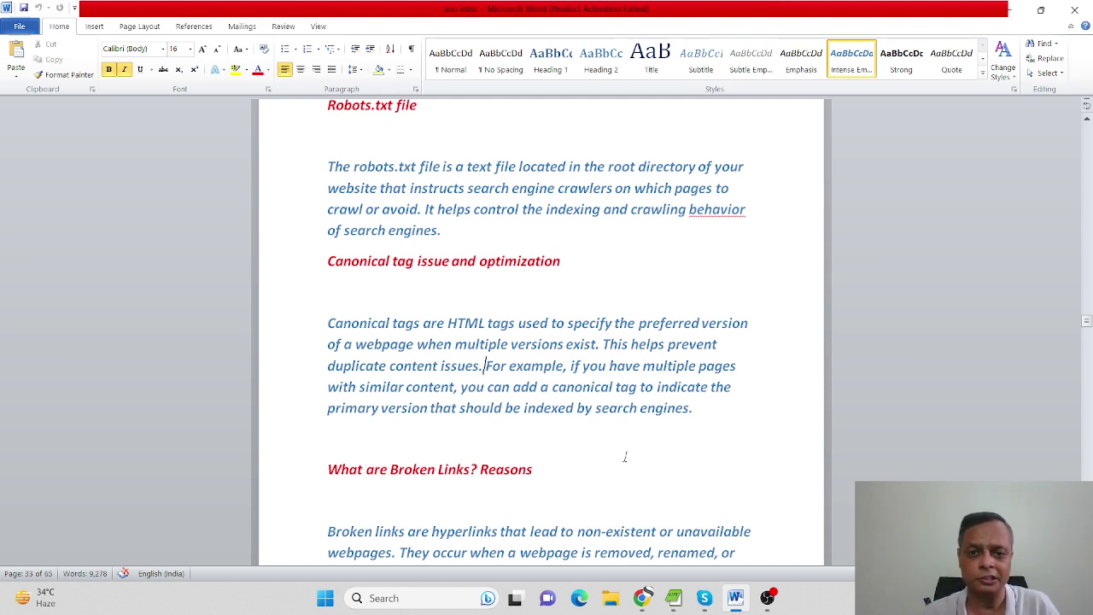
Step: Switch to Chrome and load the adwenplus.com home page in place of the live robots.txt file
mouse_move(642, 598)
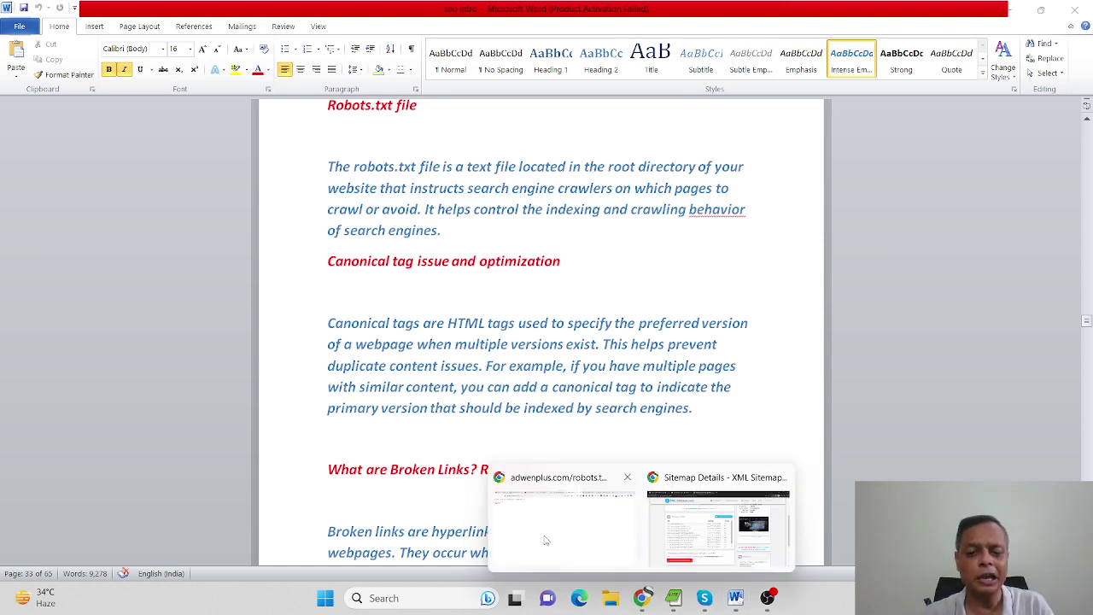
left_click(595, 534)
left_click(286, 12)
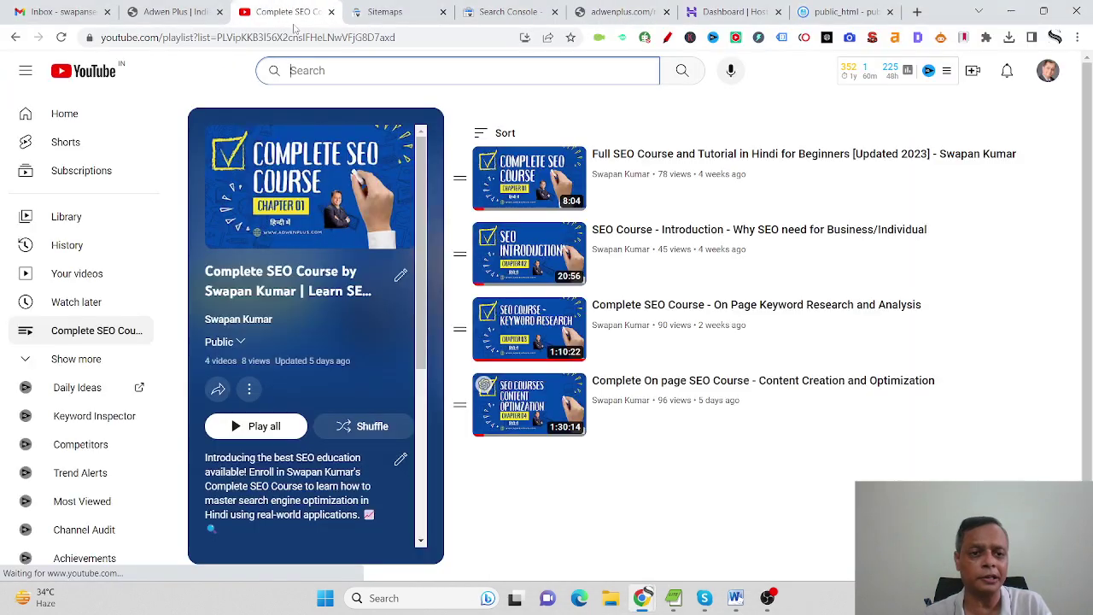
left_click(396, 19)
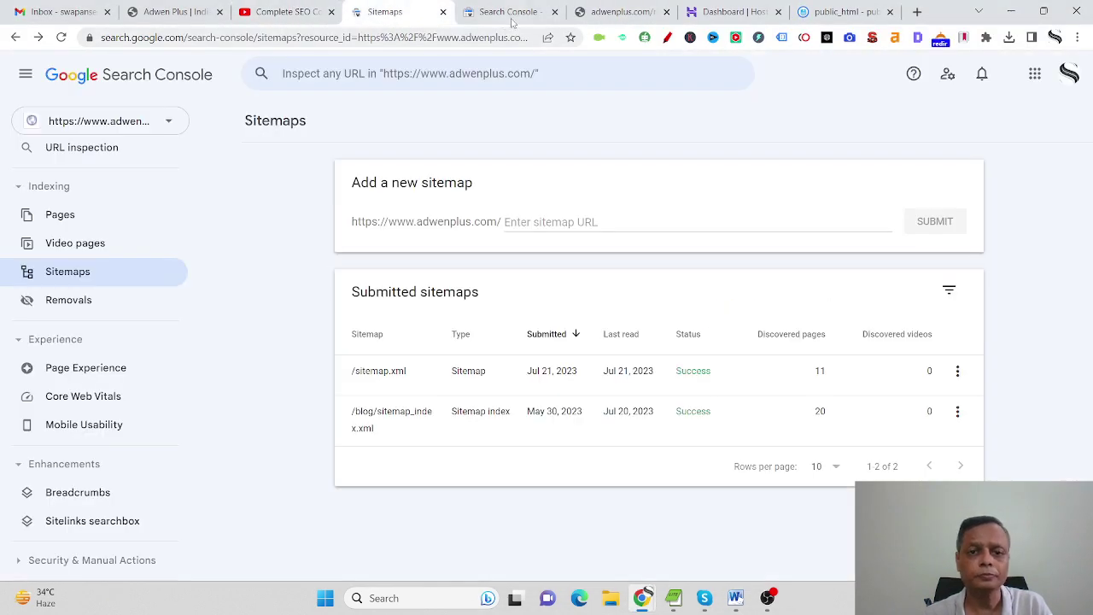
left_click(615, 12)
left_click(317, 41)
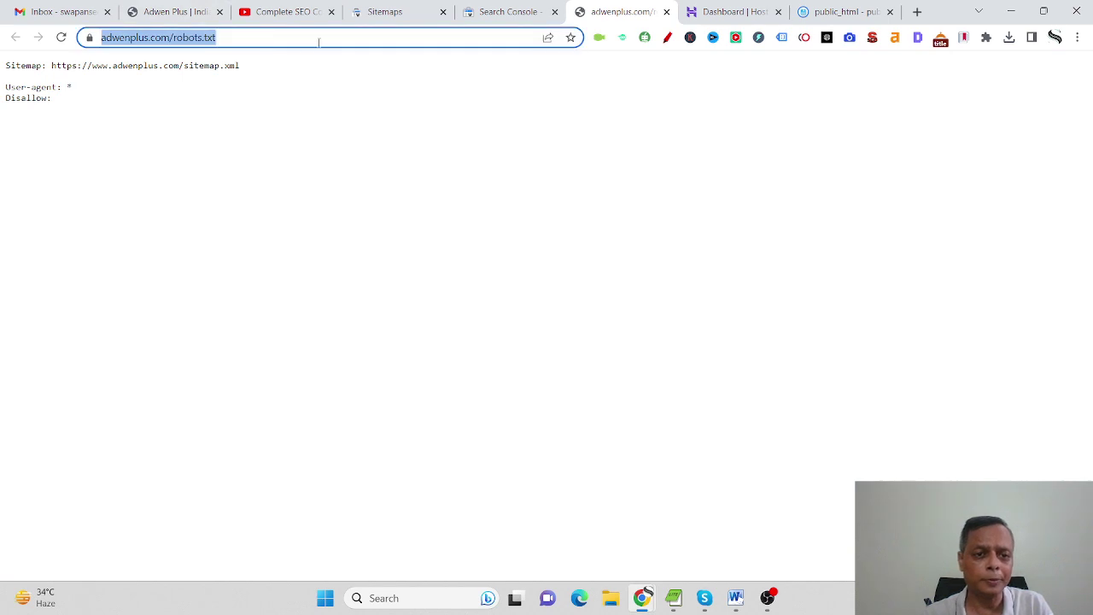
left_click(319, 42)
key("BackSpace")
key("BackSpace")
key("BackSpace")
key("BackSpace")
key("BackSpace")
key("BackSpace")
key("BackSpace")
key("BackSpace")
key("BackSpace")
key("BackSpace")
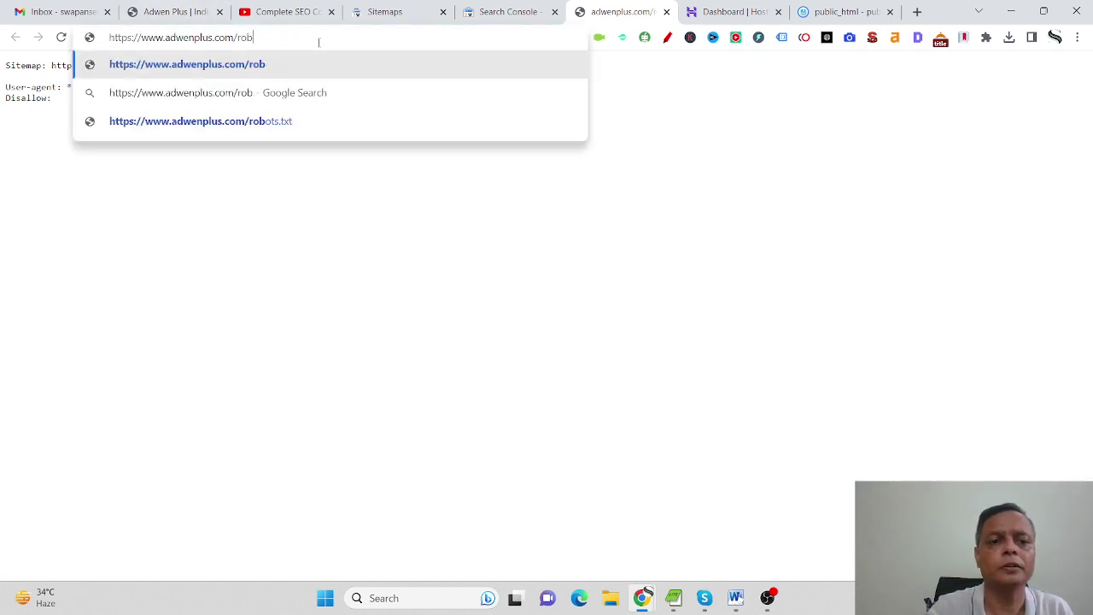
key("Return")
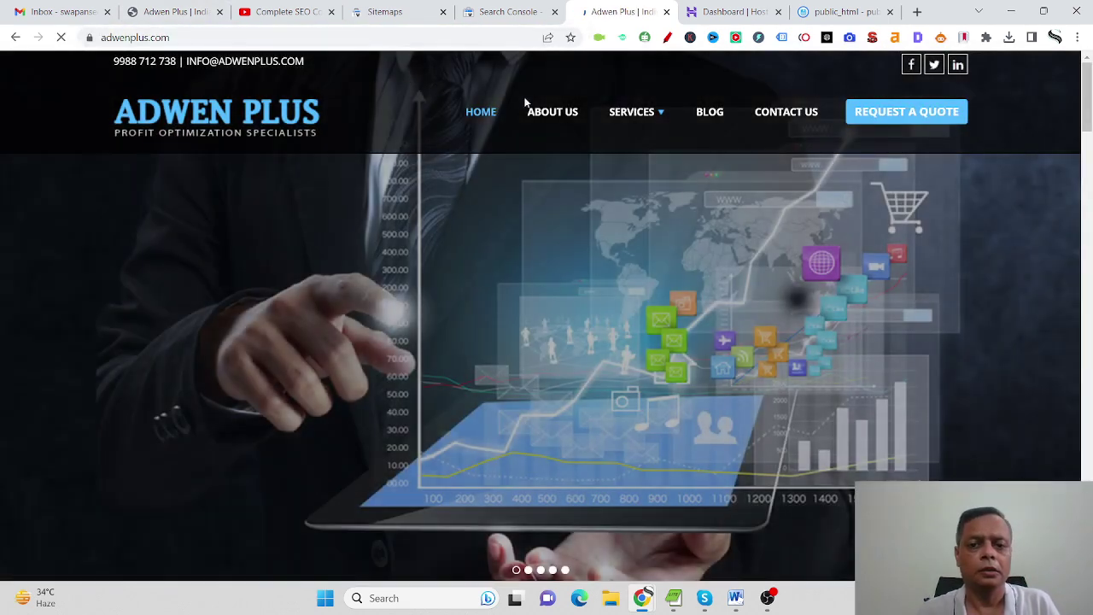
Step: Open the site's Search Engine Optimization service page and copy its address
mouse_move(632, 117)
left_click(636, 138)
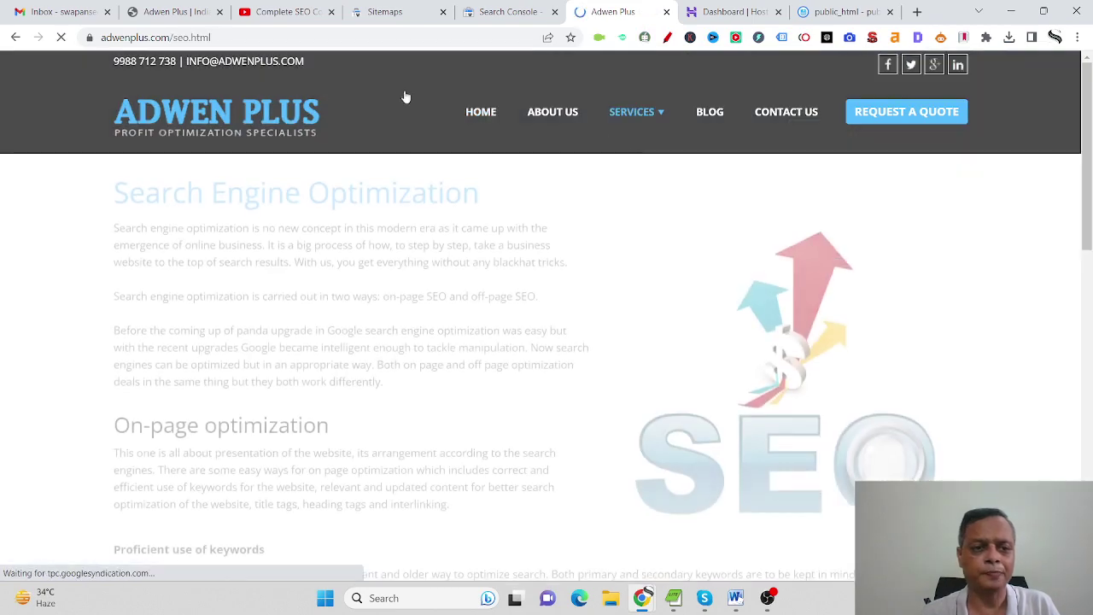
left_click(256, 38)
key("ctrl+c")
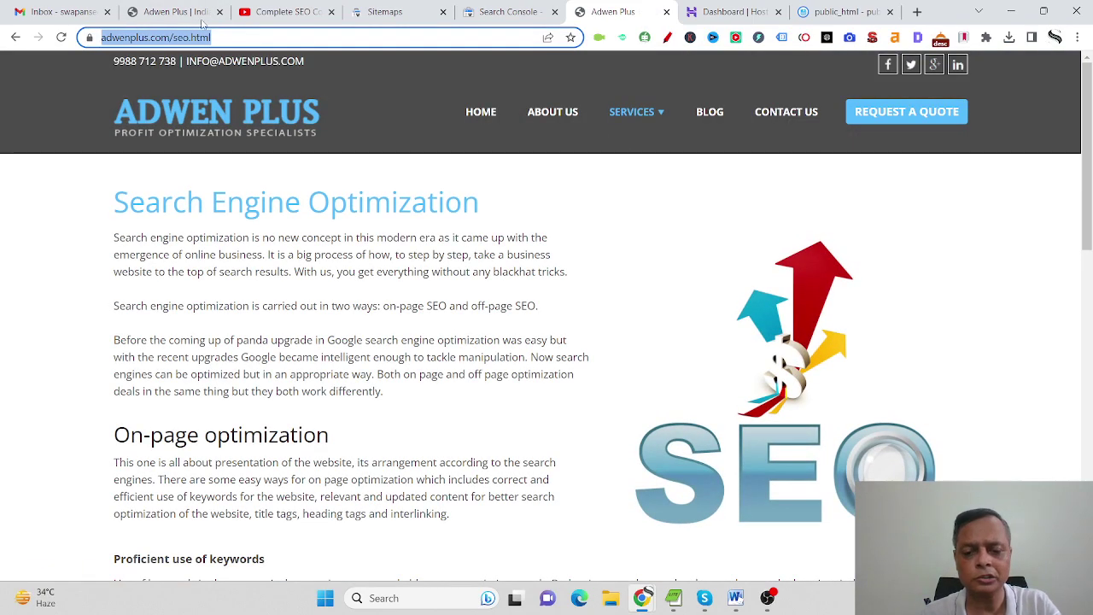
Step: Open a blank Notepad document and paste the copied page address, followed by an empty line
mouse_move(713, 593)
left_click(691, 489)
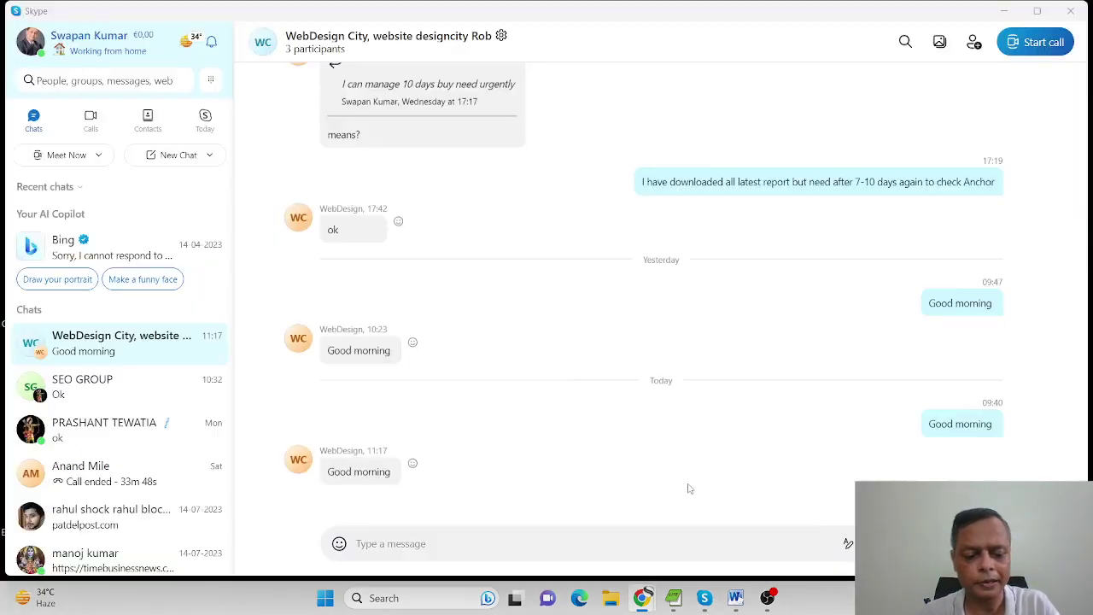
key("super+r")
key("Return")
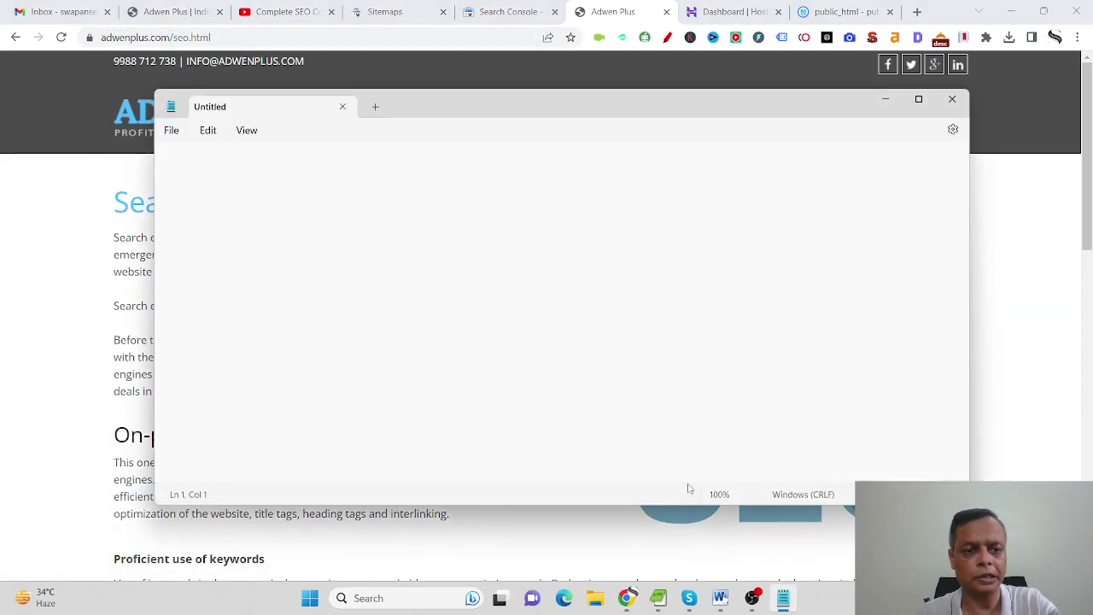
key("ctrl+v")
key("Return")
key("Return")
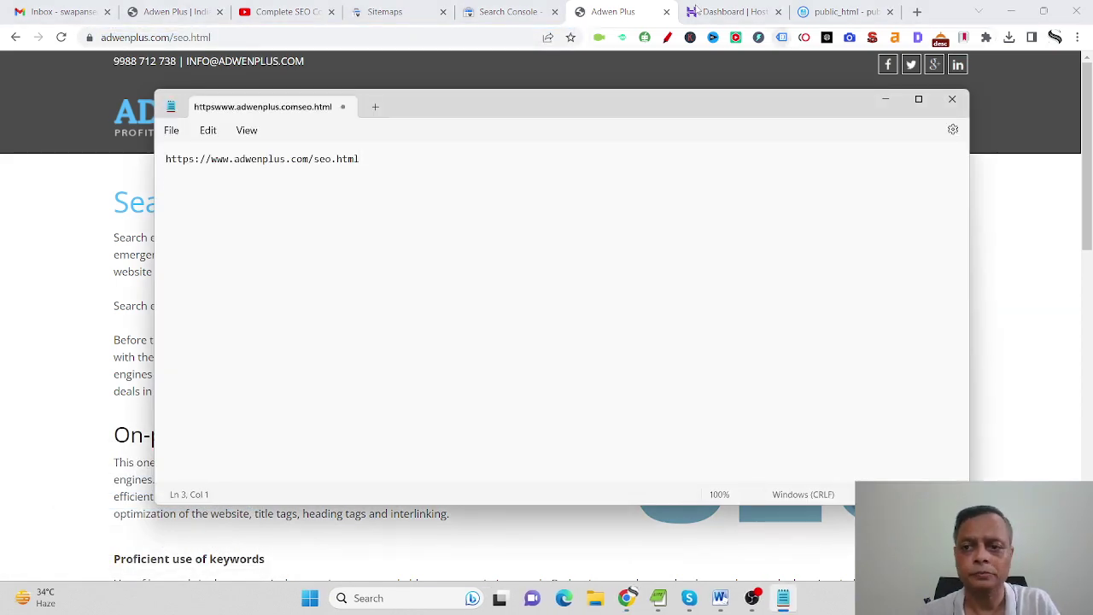
Step: Switch back to Chrome and open healthyians.com in a new tab
key("alt+Tab")
left_click(916, 11)
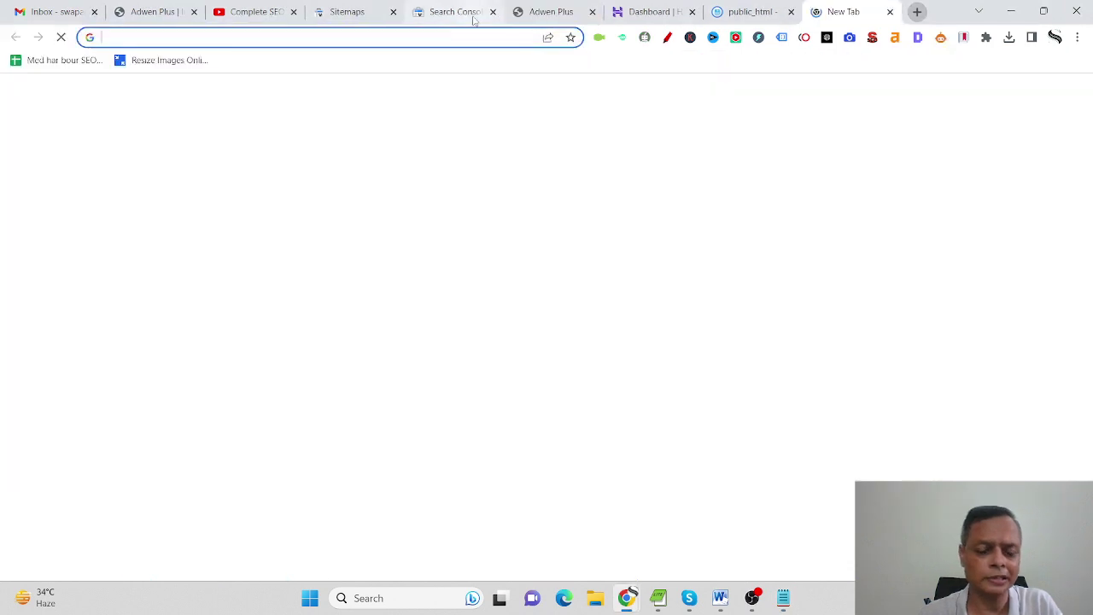
type("heal")
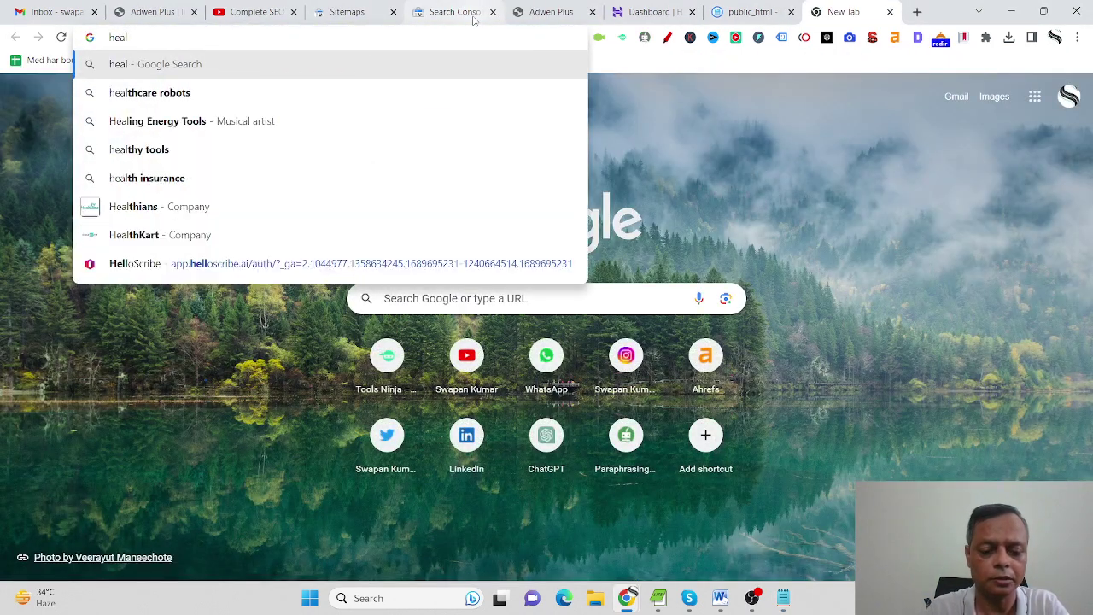
type("thyians.com")
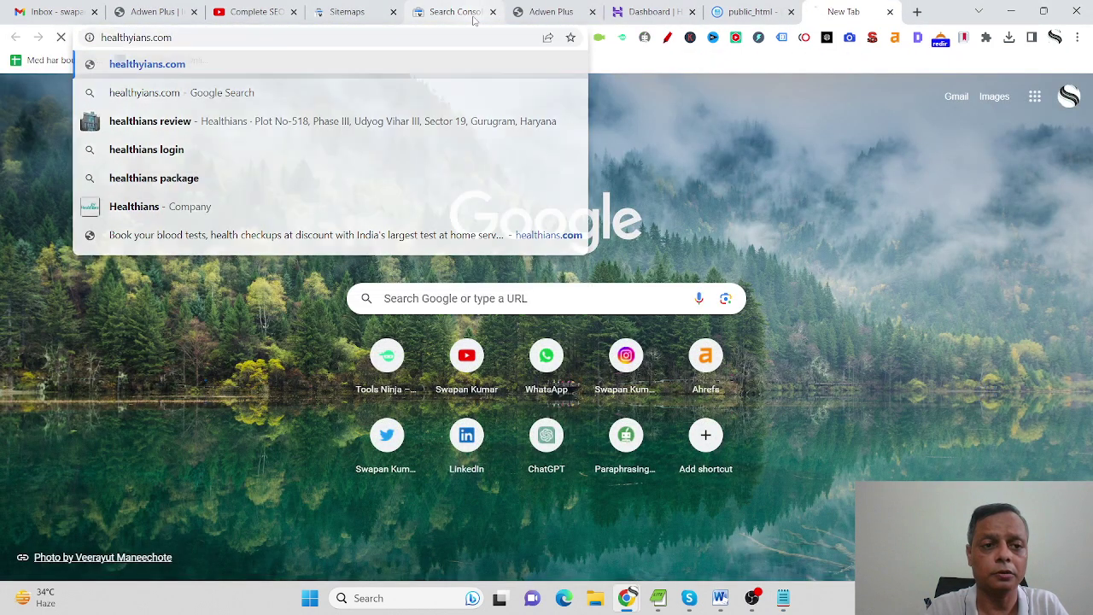
key("Return")
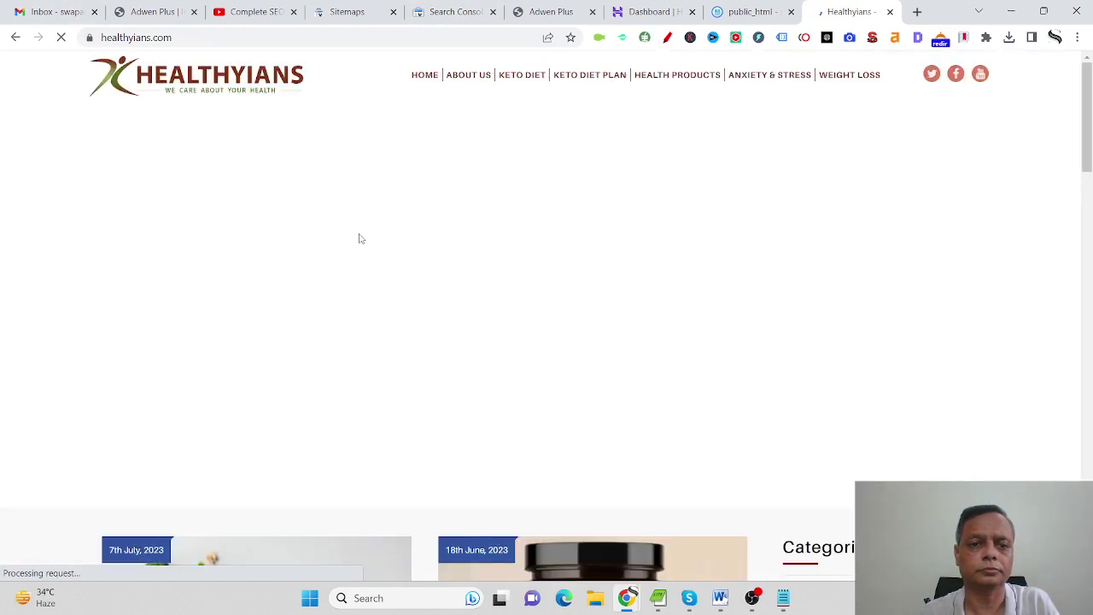
Step: Open the article "What Is a Carnivore Keto Diet?" and display its page source
scroll(308, 225, "down", 3)
left_click(237, 481)
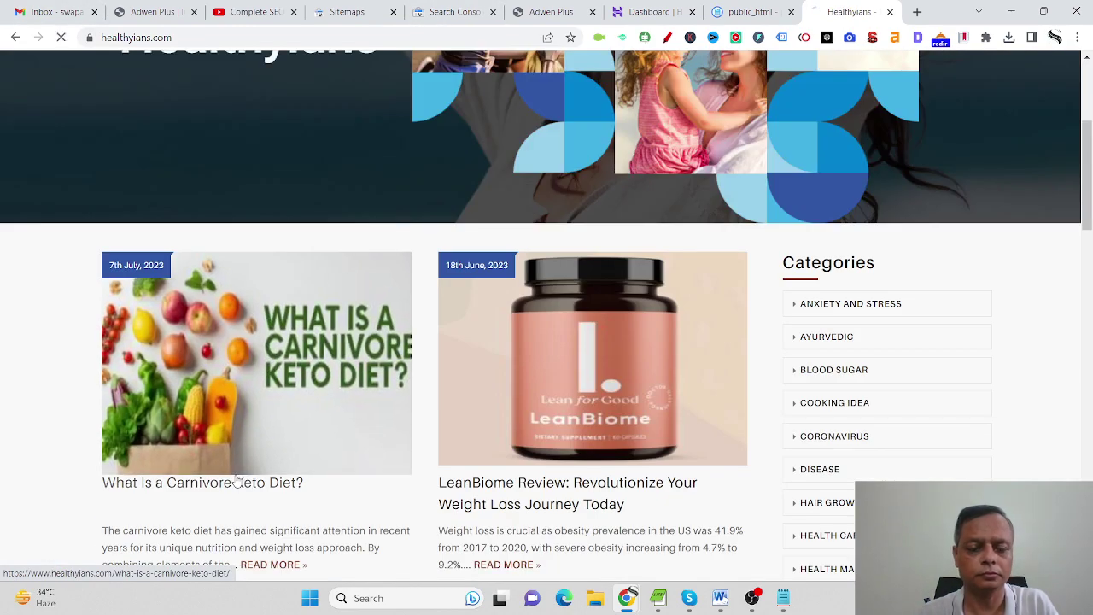
key("ctrl+u")
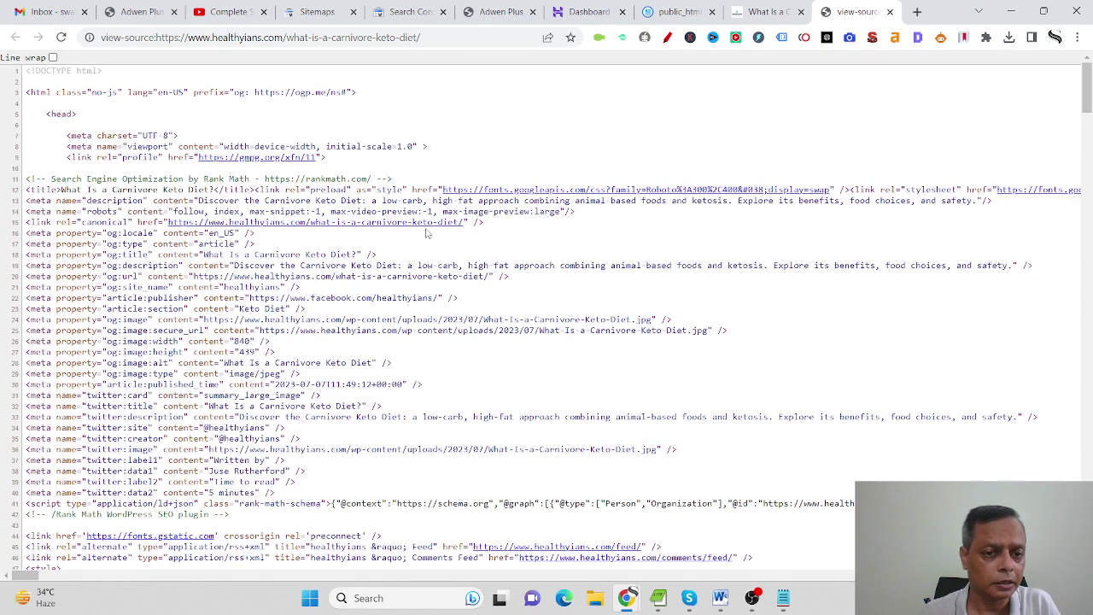
Step: Copy the canonical link tag from the page source and paste it below the address in Notepad
left_click_drag(501, 227, 3, 226)
key("ctrl+c")
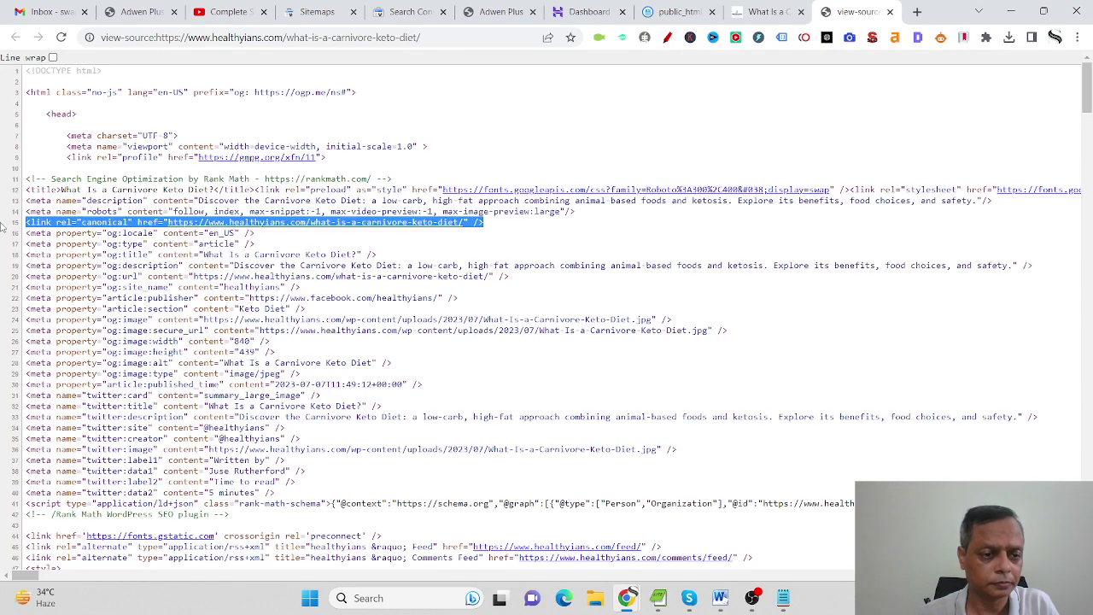
left_click(783, 598)
key("ctrl+v")
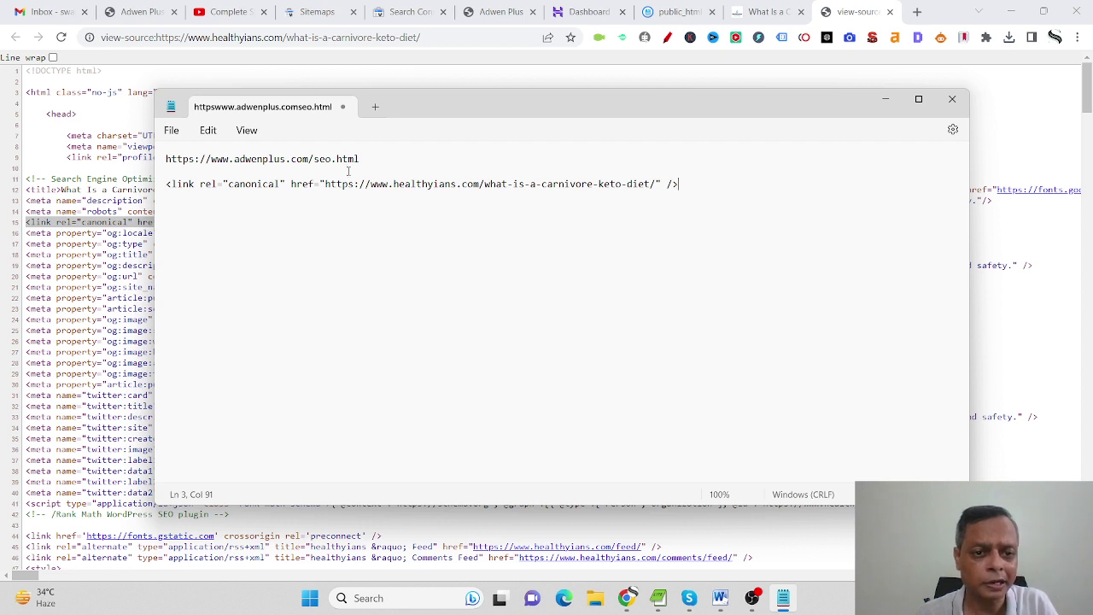
left_click_drag(383, 158, 166, 159)
key("ctrl+c")
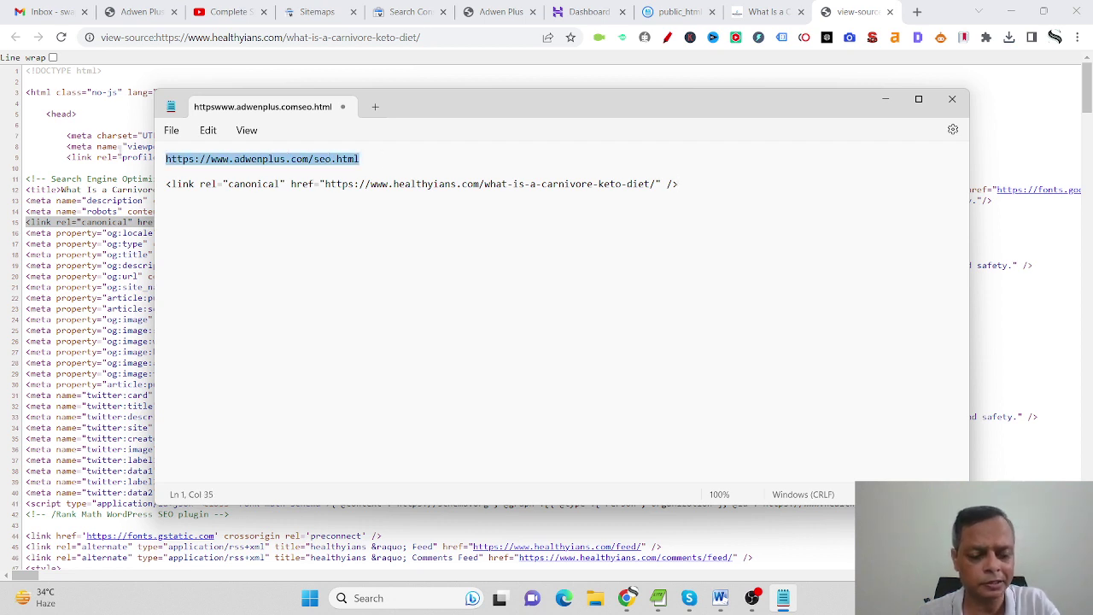
left_click_drag(324, 184, 658, 182)
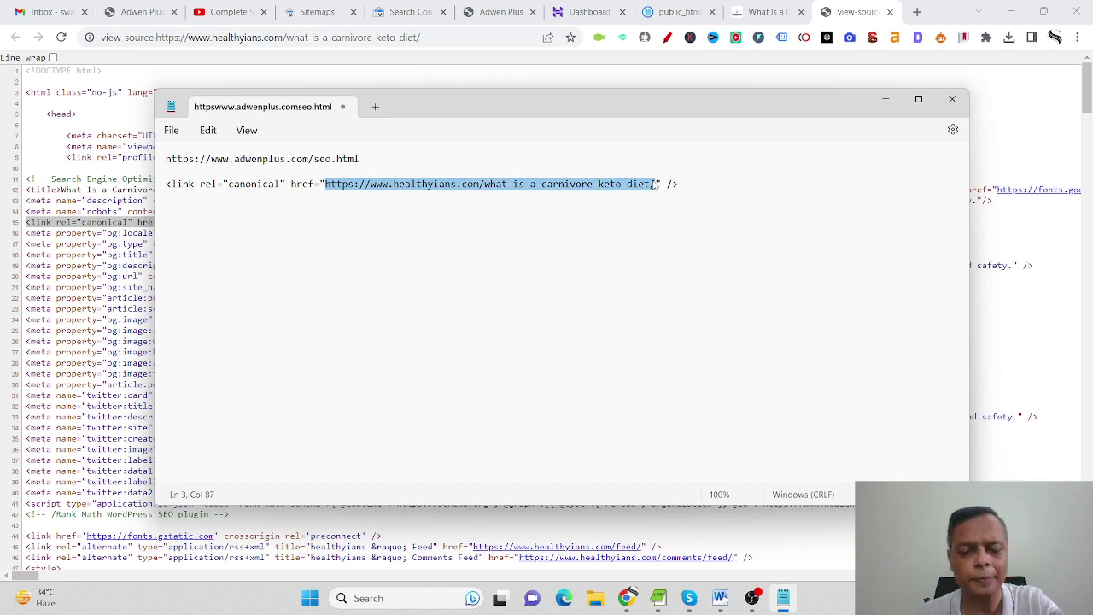
key("ctrl+v")
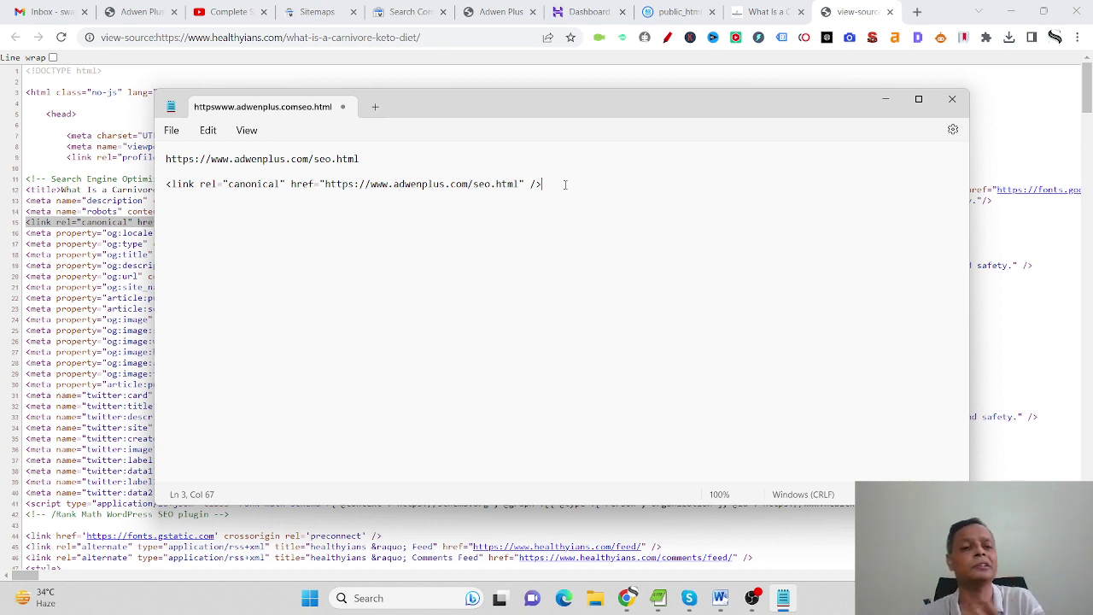
key("Return")
key("Return")
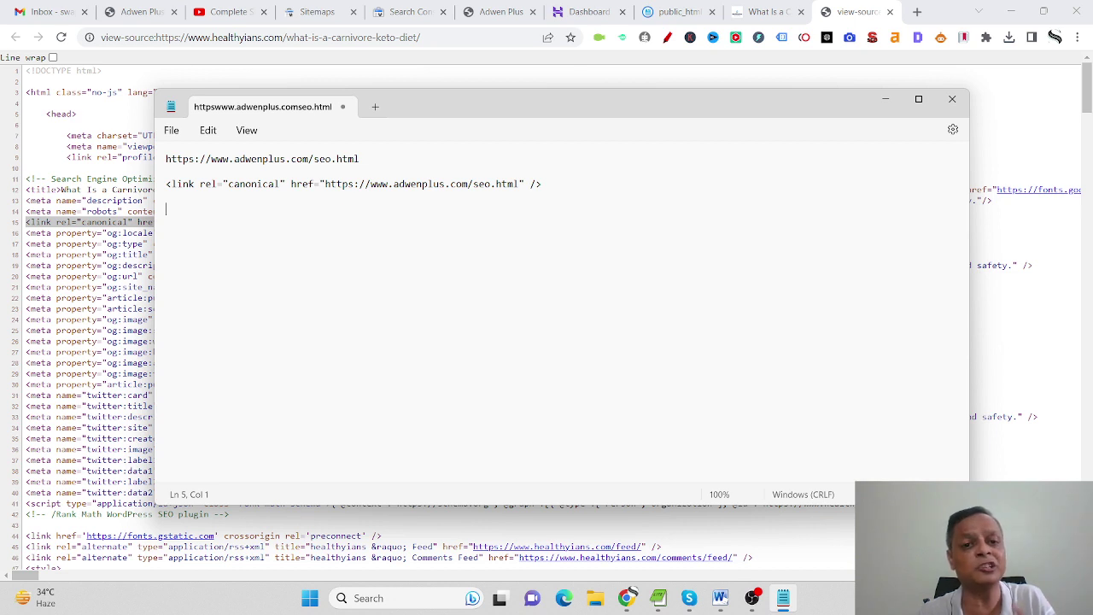
left_click(378, 159)
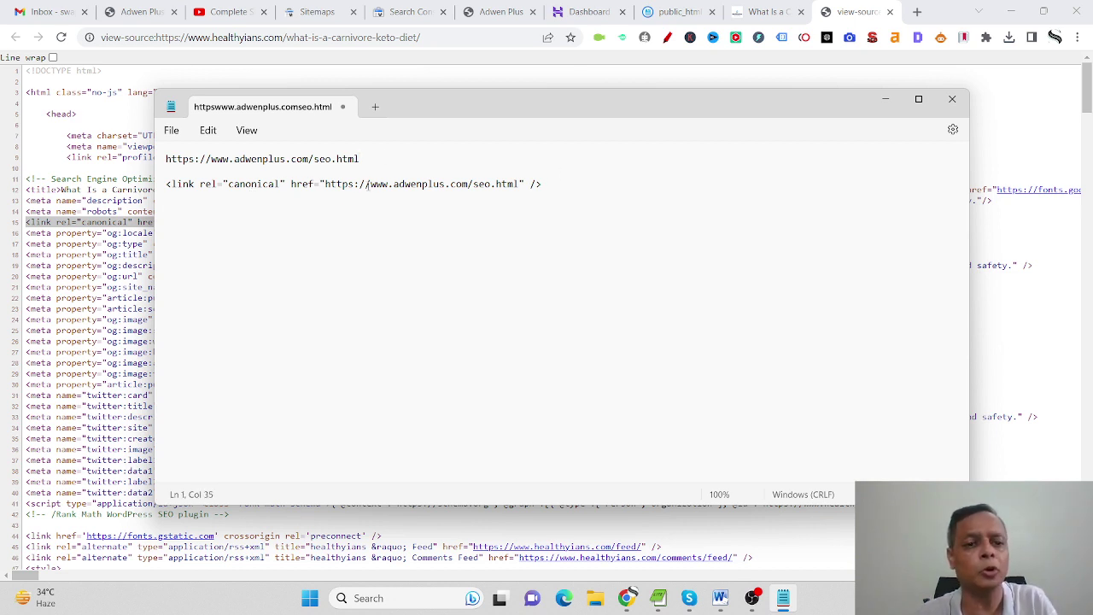
left_click_drag(359, 159, 167, 160)
key("ctrl+c")
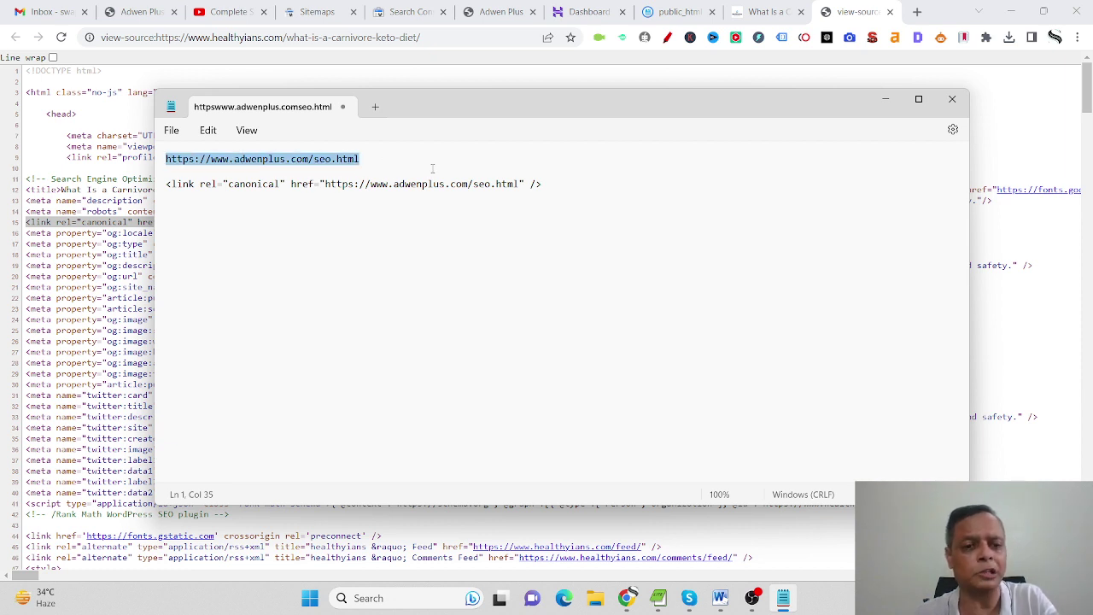
key("End")
key("Return")
key("Return")
key("ctrl+v")
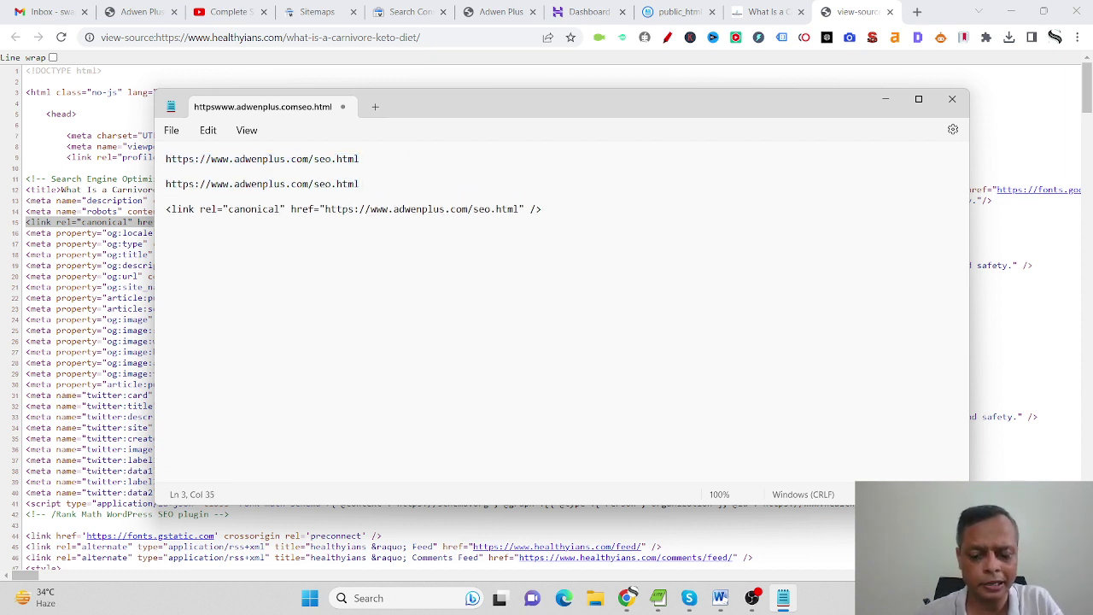
left_click(326, 184)
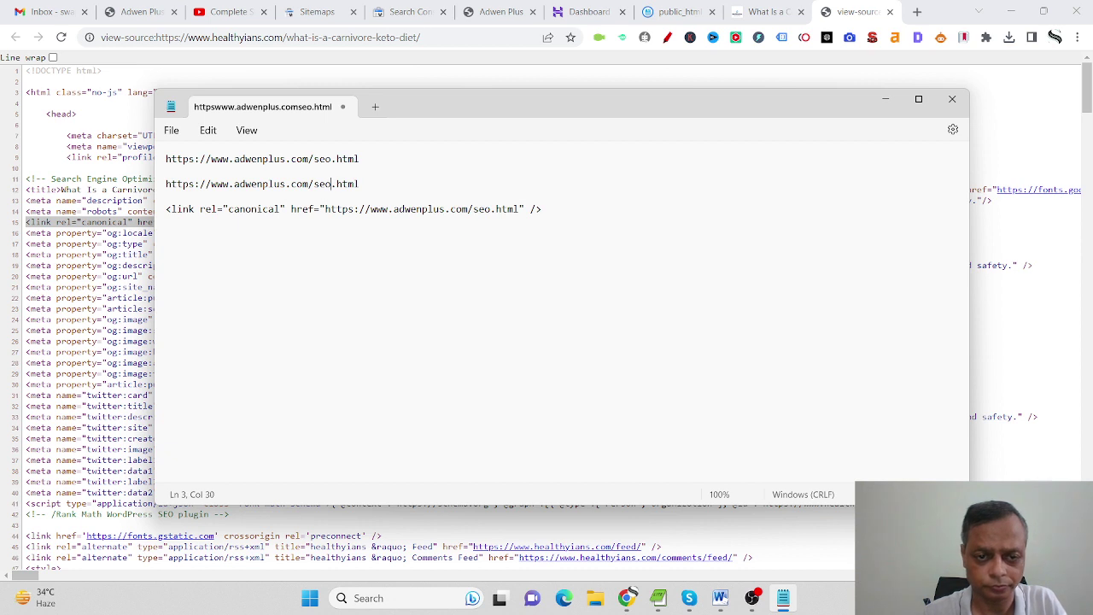
type("-services")
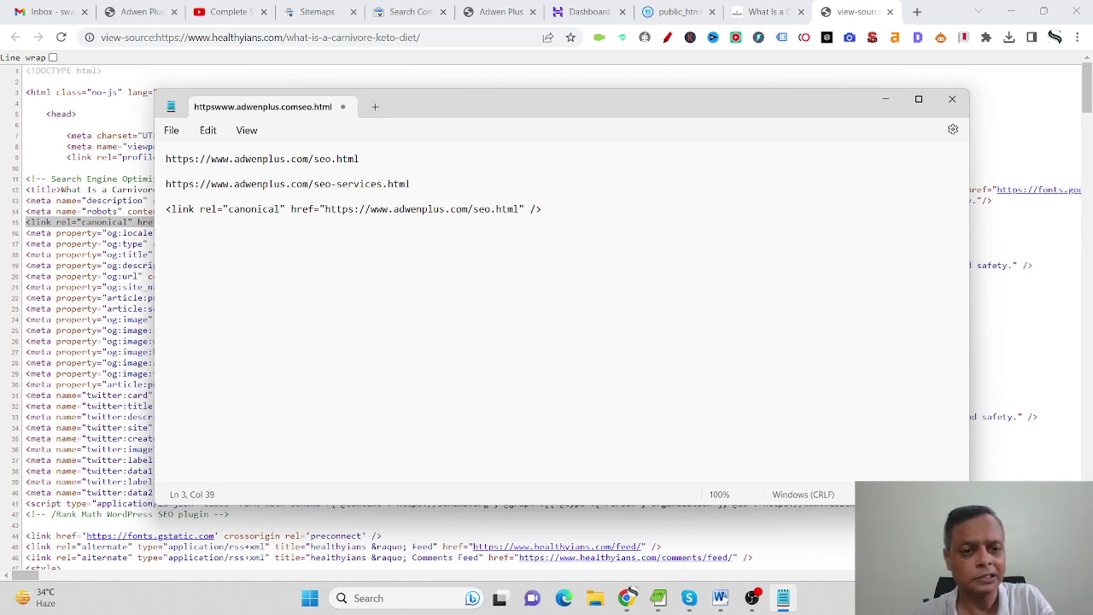
Step: Highlight both page addresses in Notepad together and the seo.html address alone to compare them with the canonical tag
left_click(420, 184)
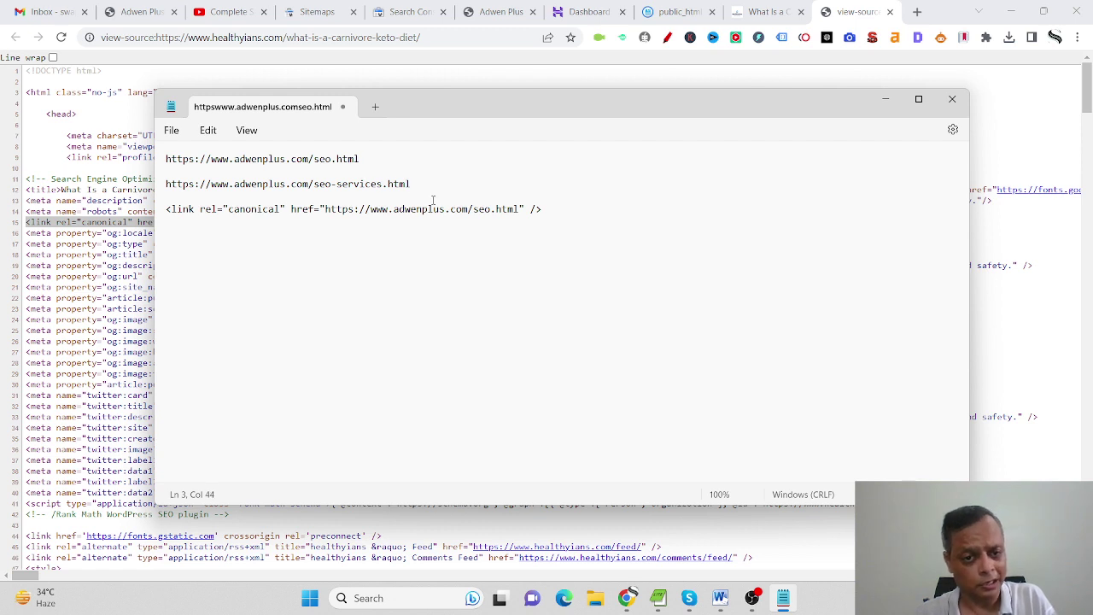
left_click(567, 208)
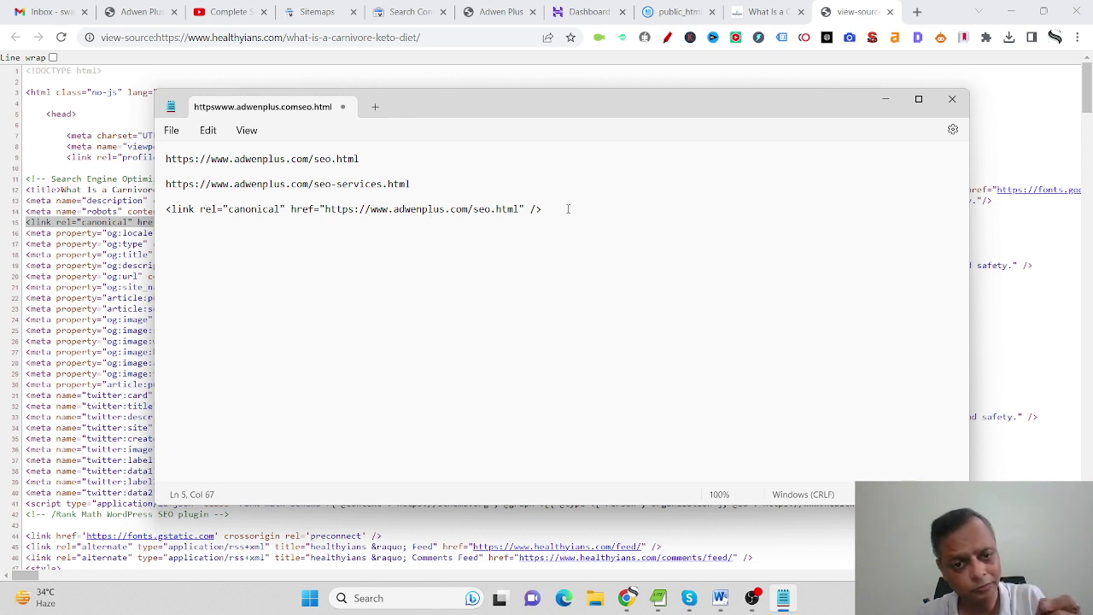
left_click_drag(430, 184, 2, 132)
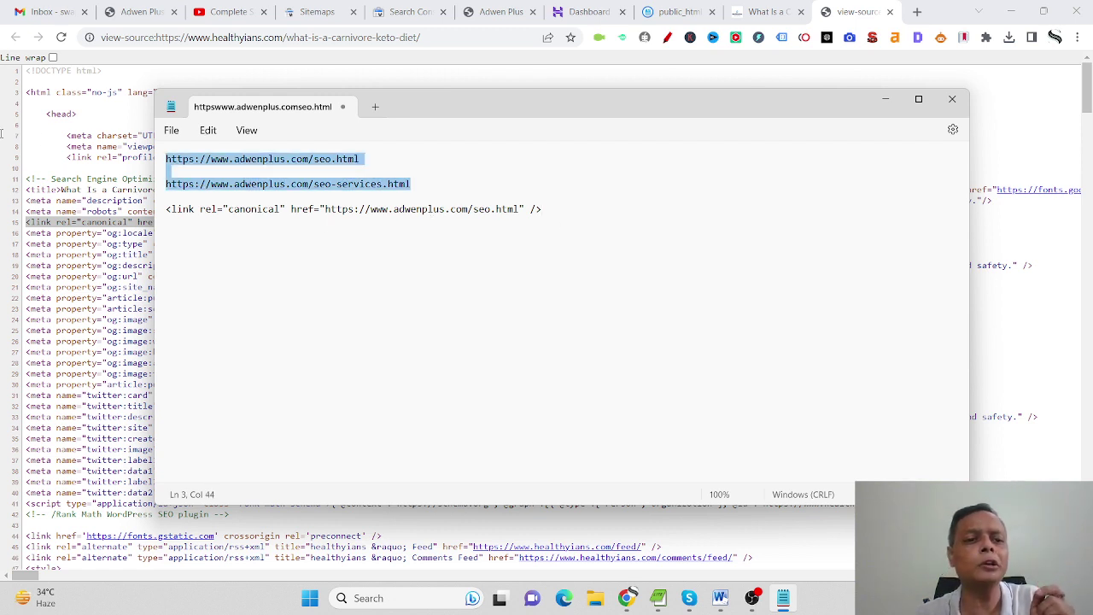
left_click(547, 209)
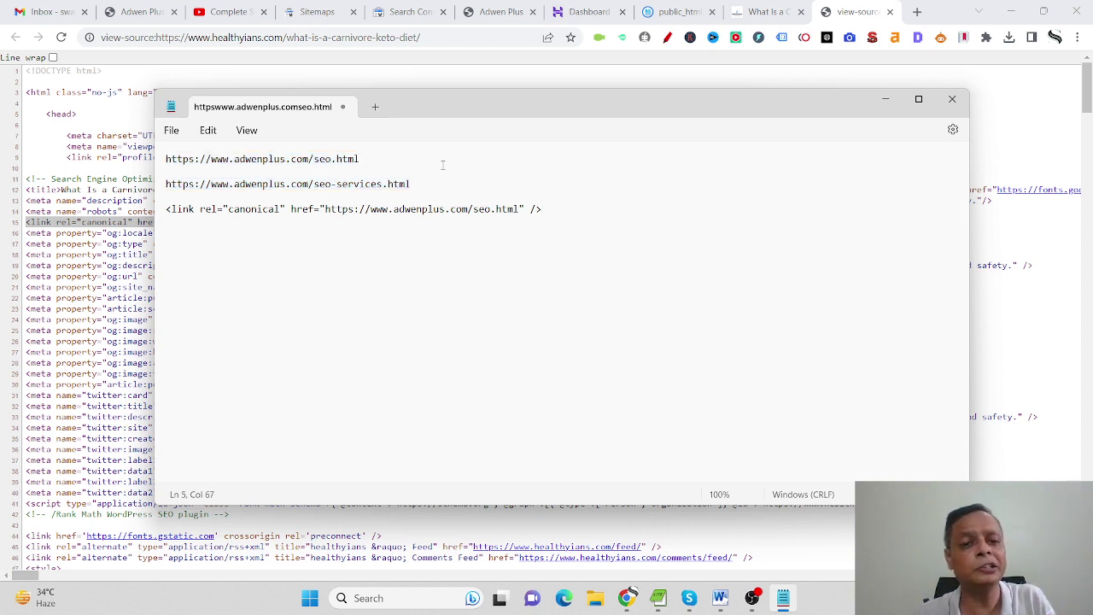
left_click_drag(370, 160, 164, 160)
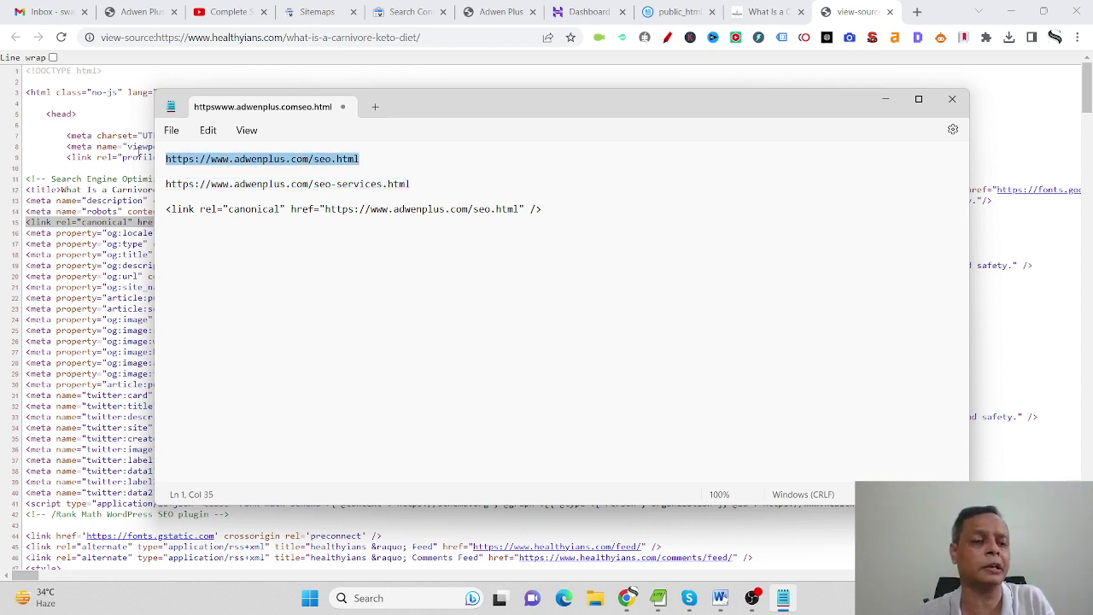
left_click(468, 190)
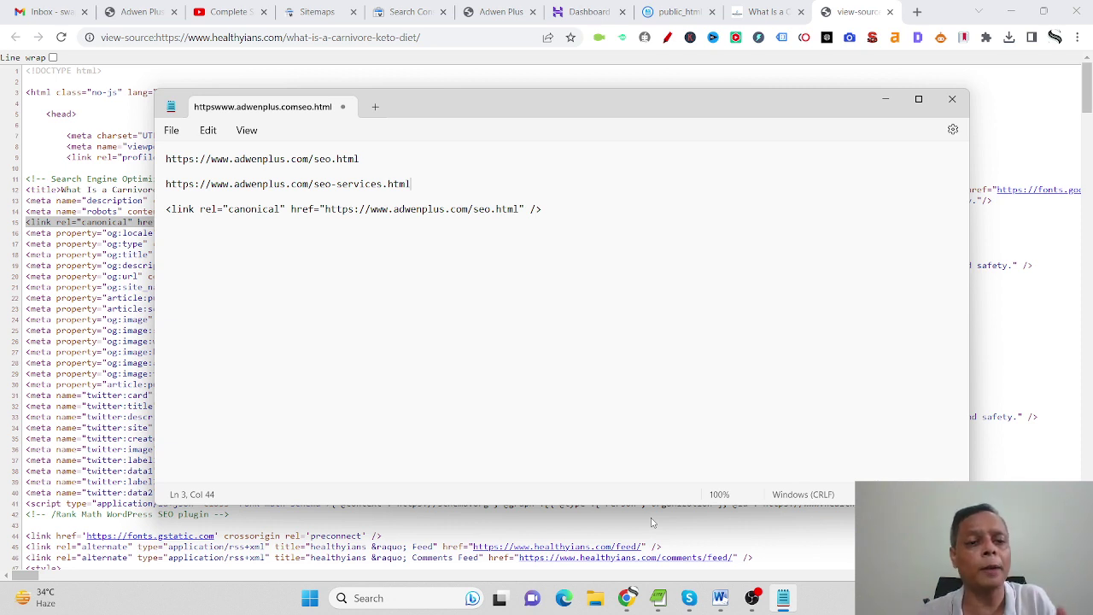
Step: Add a line reading "Google Guidelines -" below the canonical tag, followed by two line breaks
left_click(588, 210)
key("Down")
key("Down")
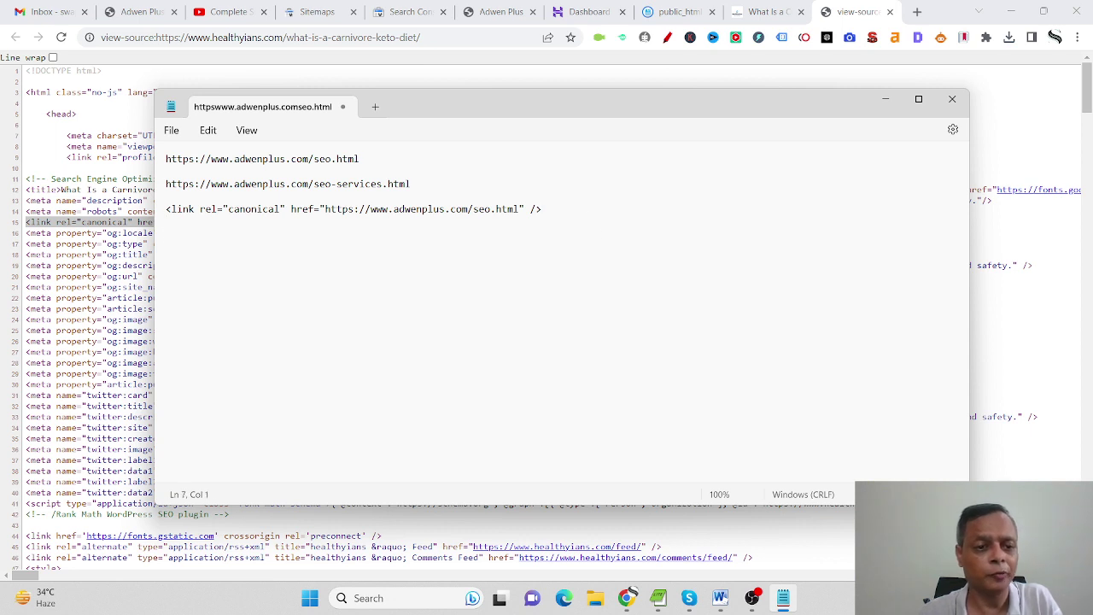
type("Google ")
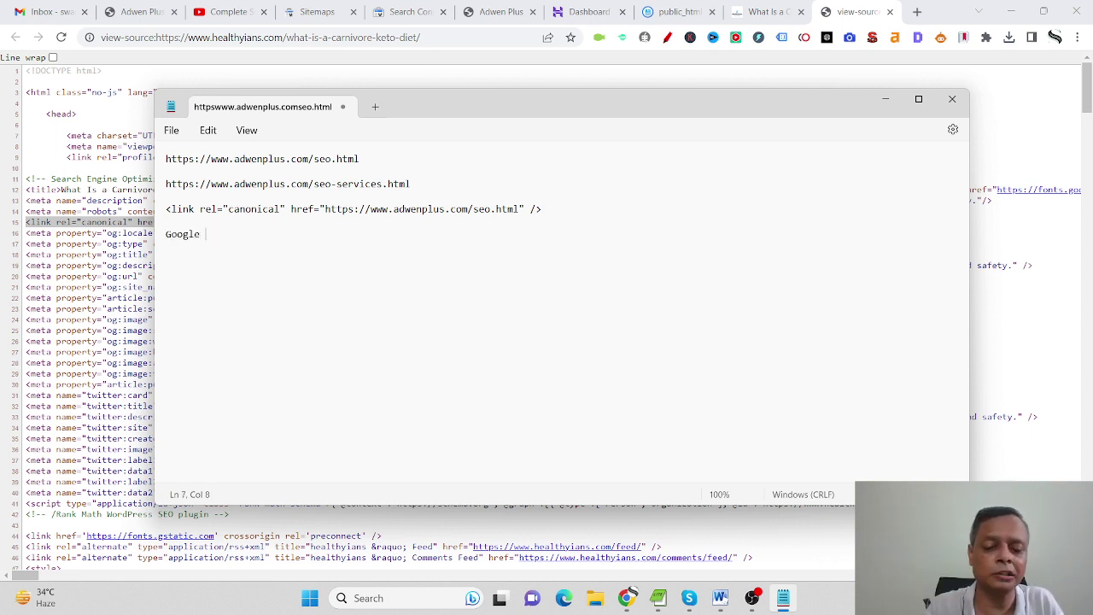
type("Guid")
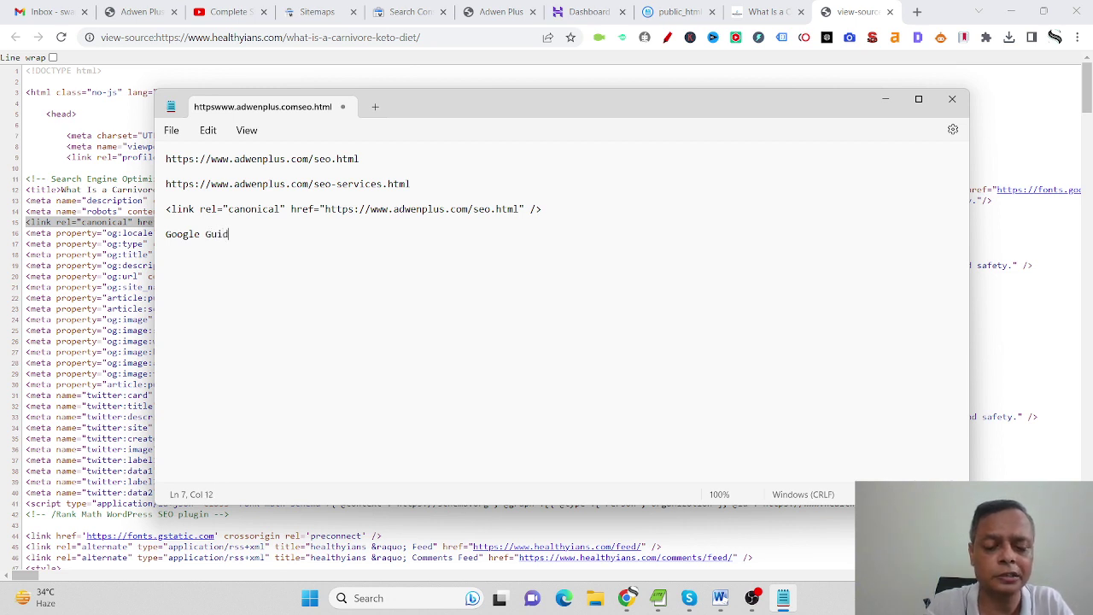
type("elines")
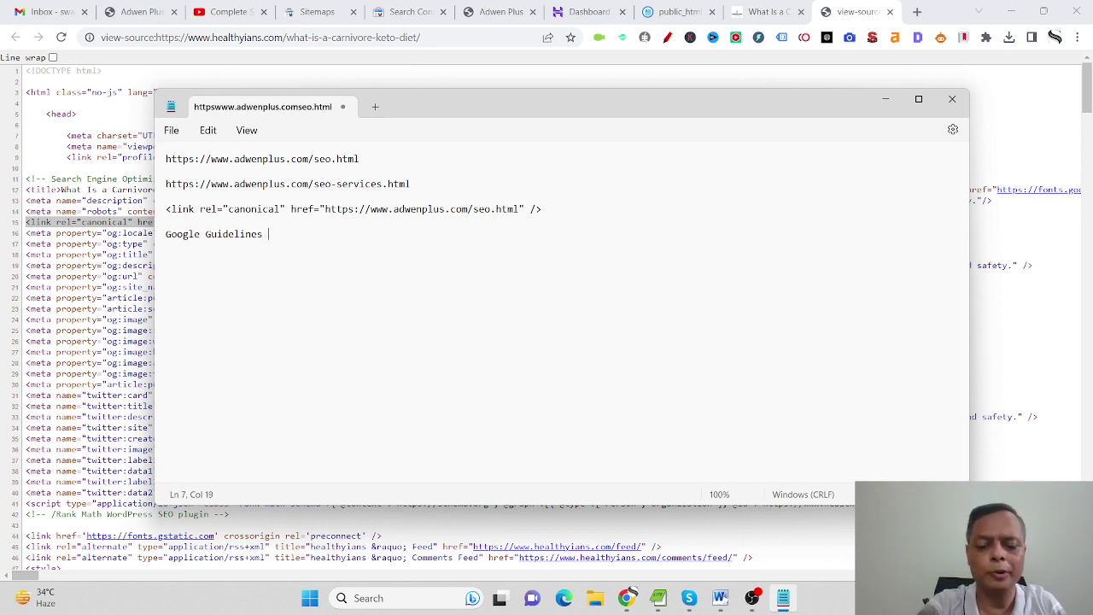
key("Return")
key("Return")
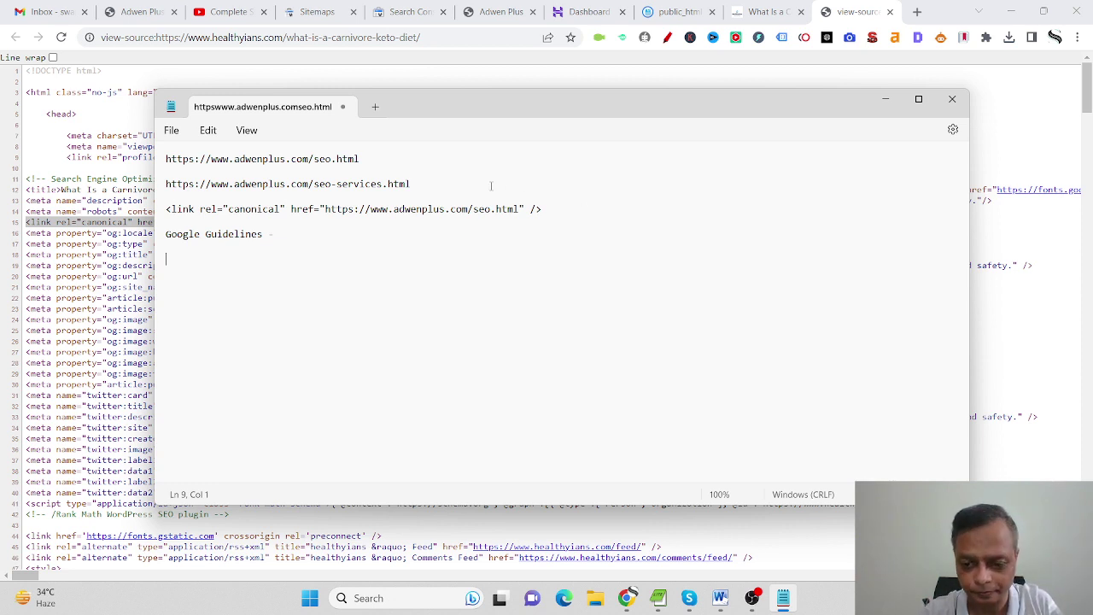
Step: Complete the Google Guidelines line with "I'll be cover in Blog" and move to the empty line two rows below
left_click(345, 237)
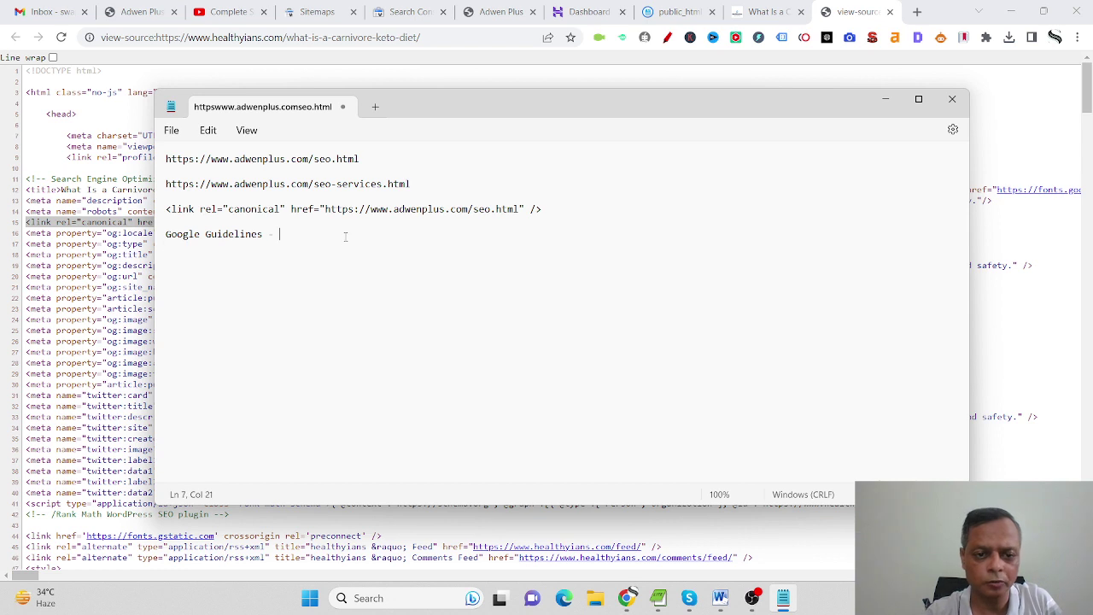
type("I'll be")
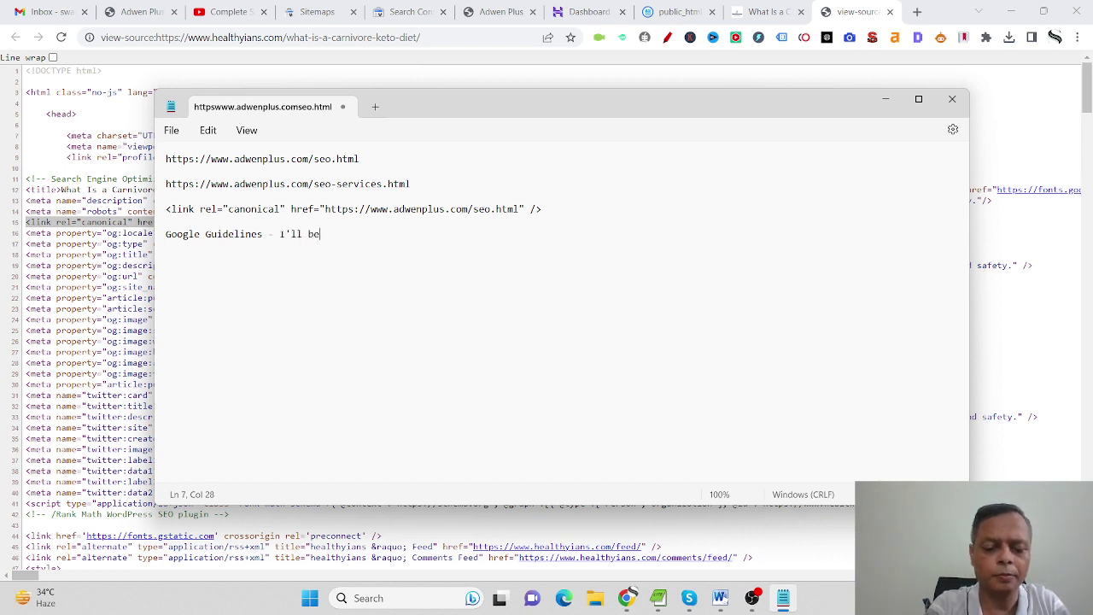
type(" cover in")
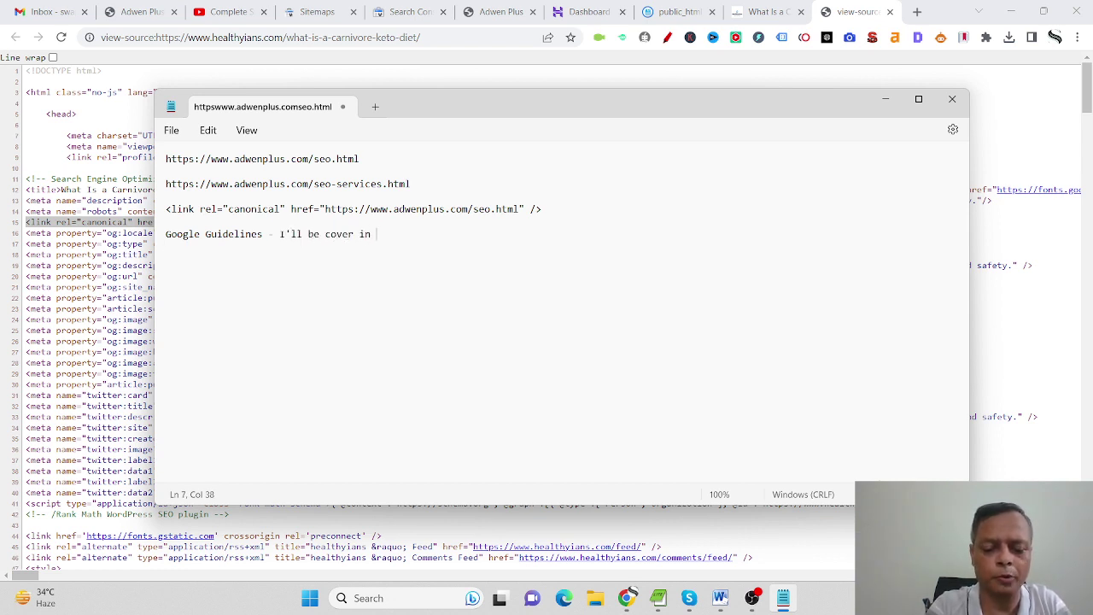
type(" Blog")
key("Return")
key("Return")
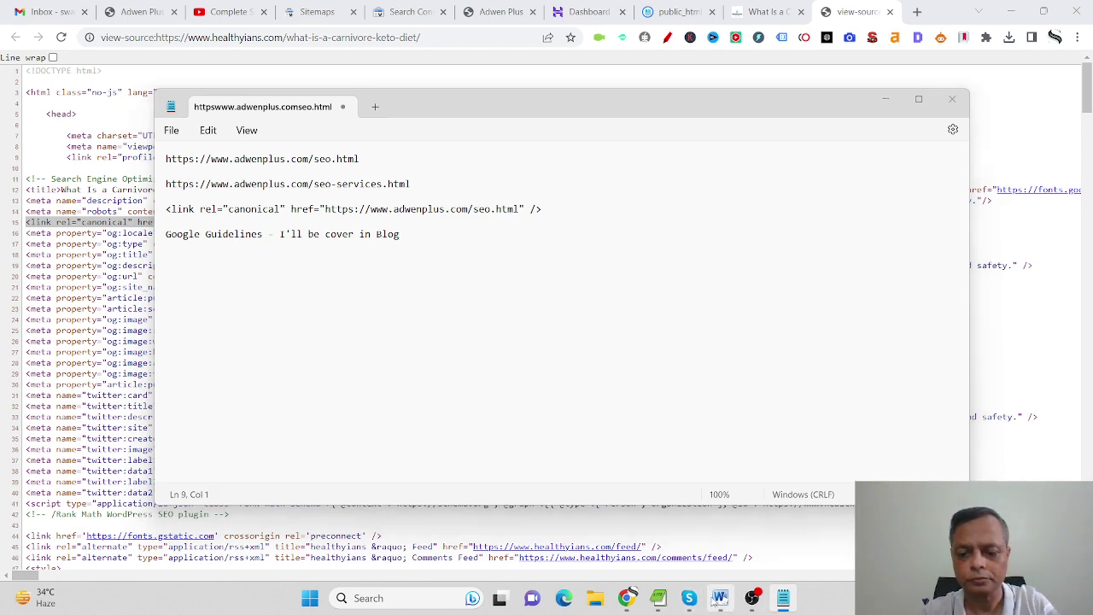
Step: Switch to the Word notes and read the section "What are Broken Links? Reasons"
left_click(720, 598)
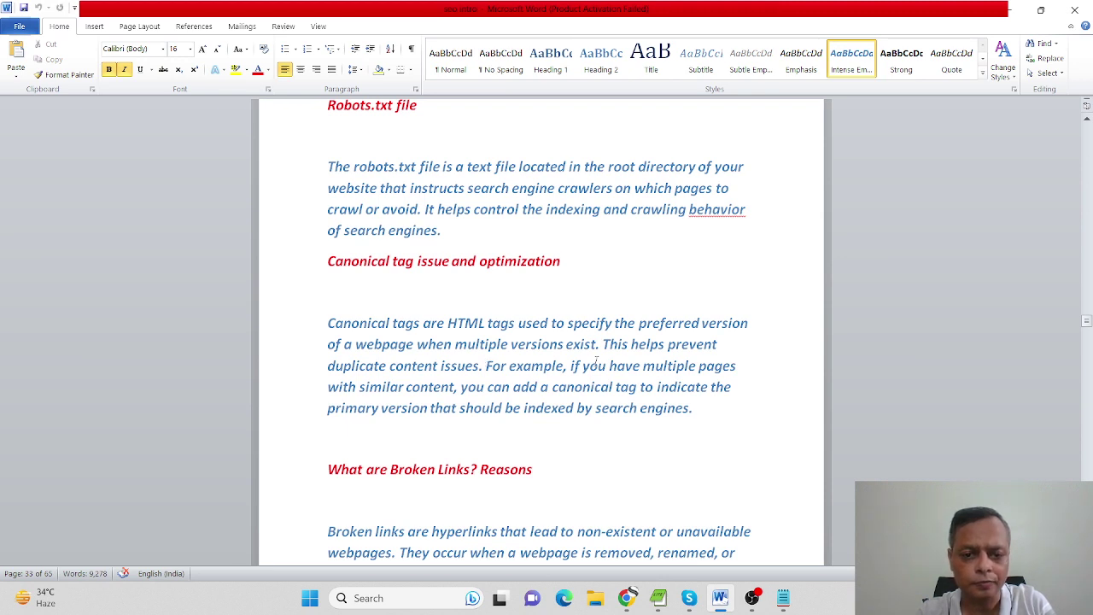
scroll(596, 361, "down", 3)
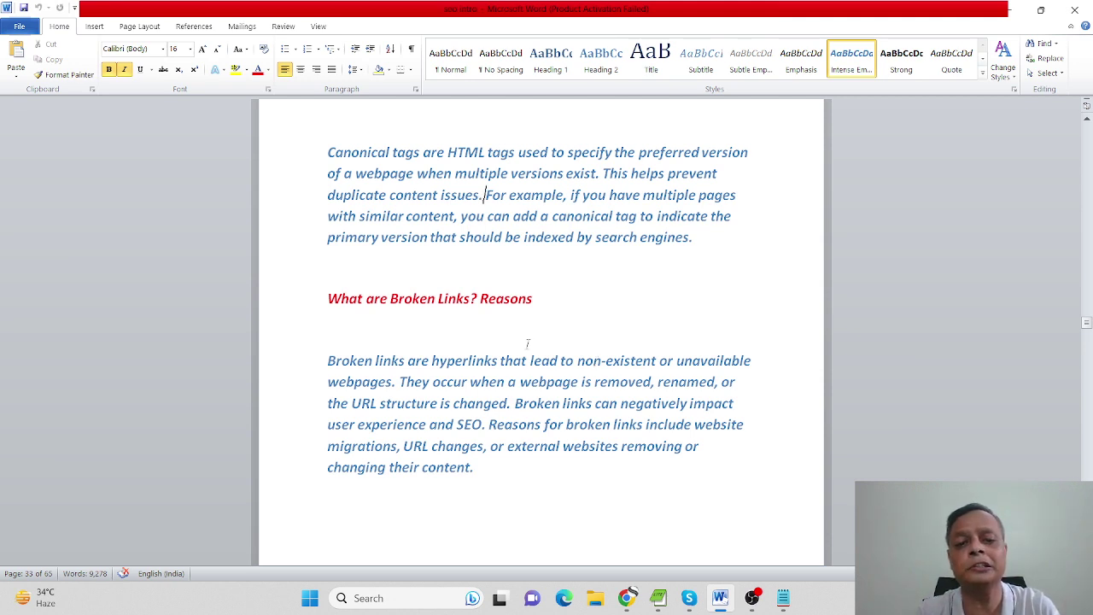
left_click(516, 466)
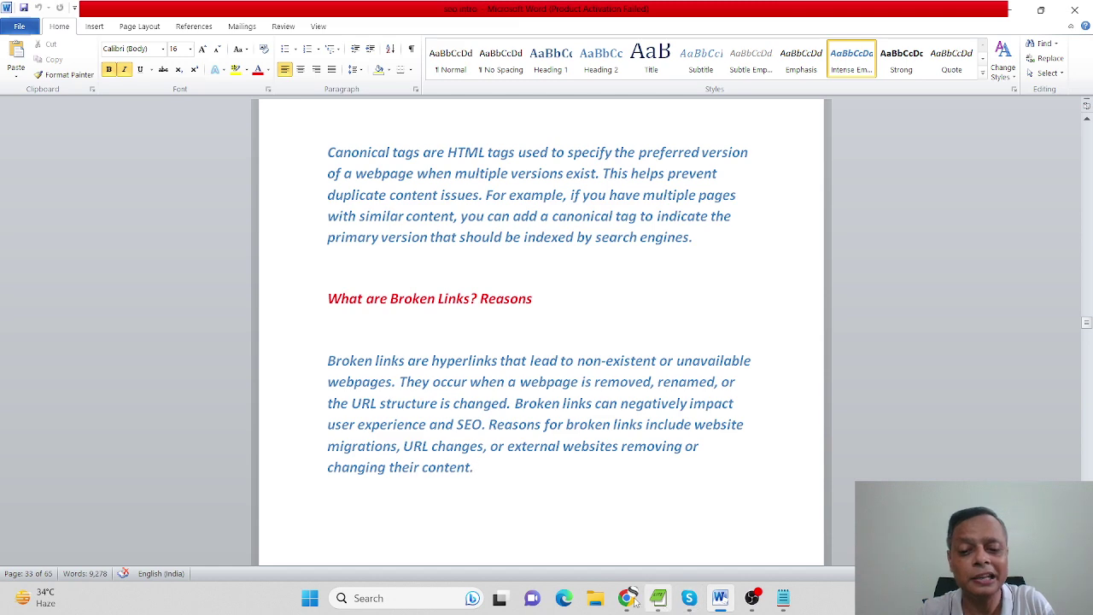
Step: Switch to Chrome, go to the Adwen Plus SEO page and remove seo.html from its address
mouse_move(626, 598)
left_click(574, 567)
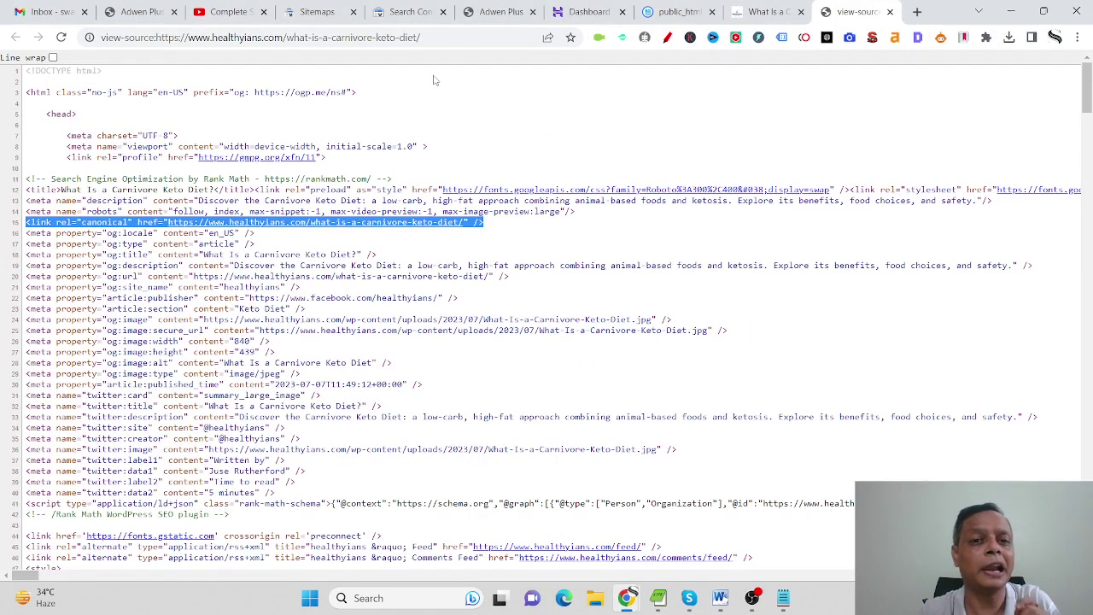
left_click(481, 7)
left_click(281, 42)
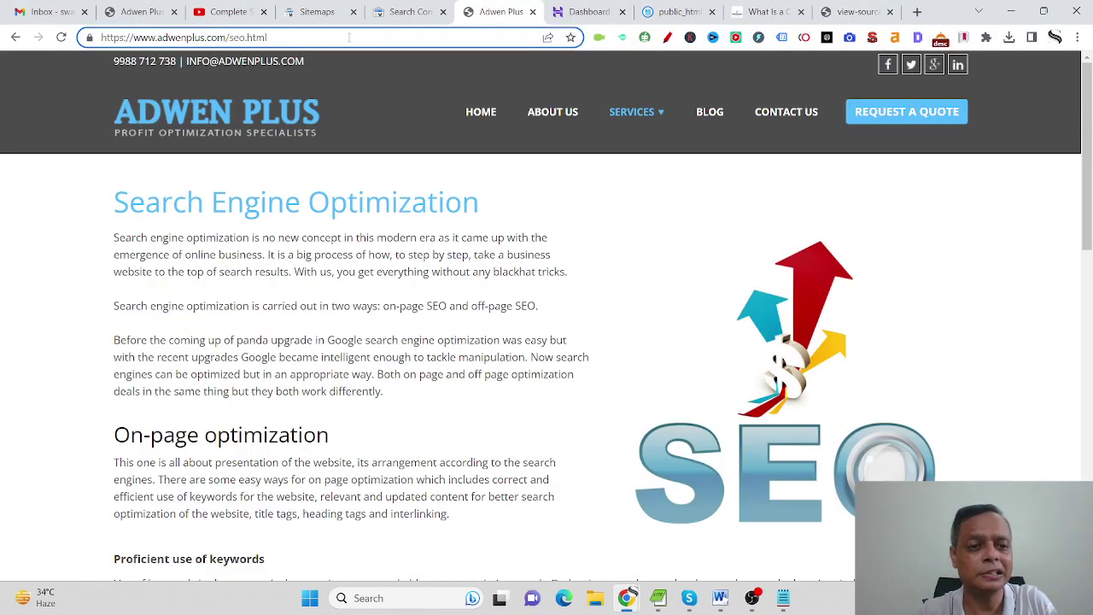
key("BackSpace")
key("BackSpace")
key("BackSpace")
key("BackSpace")
key("BackSpace")
key("BackSpace")
key("BackSpace")
key("BackSpace")
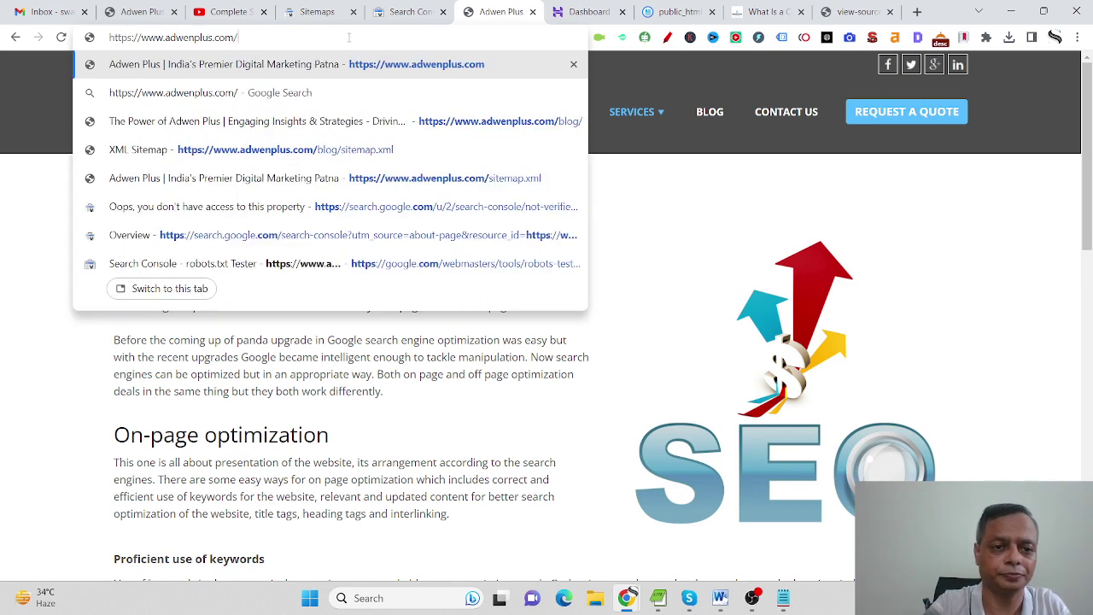
type("ro")
key("super+d")
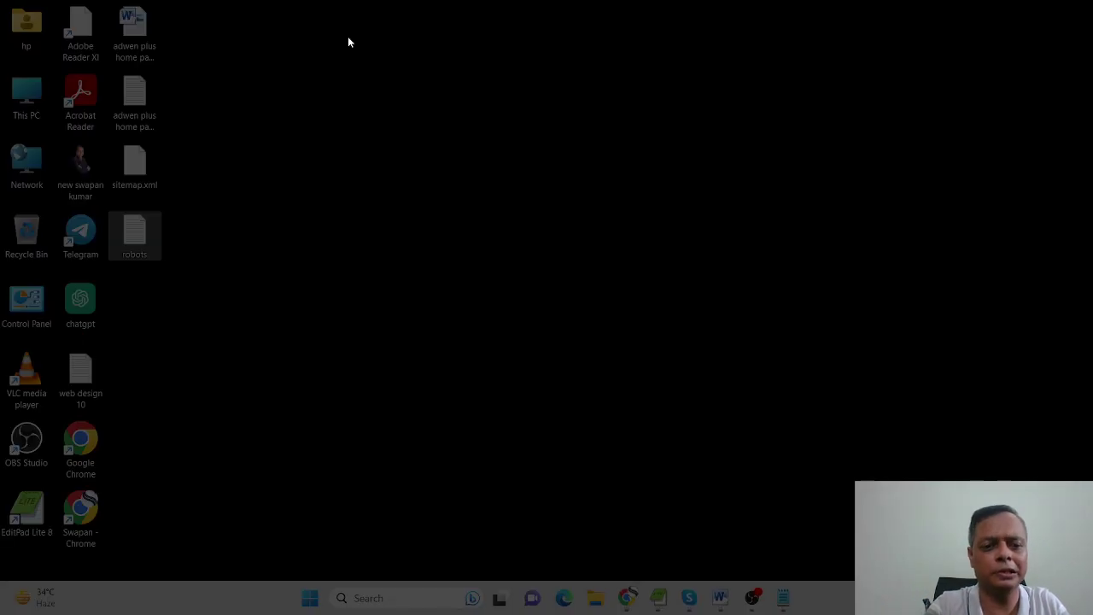
key("super+f")
key("super+p")
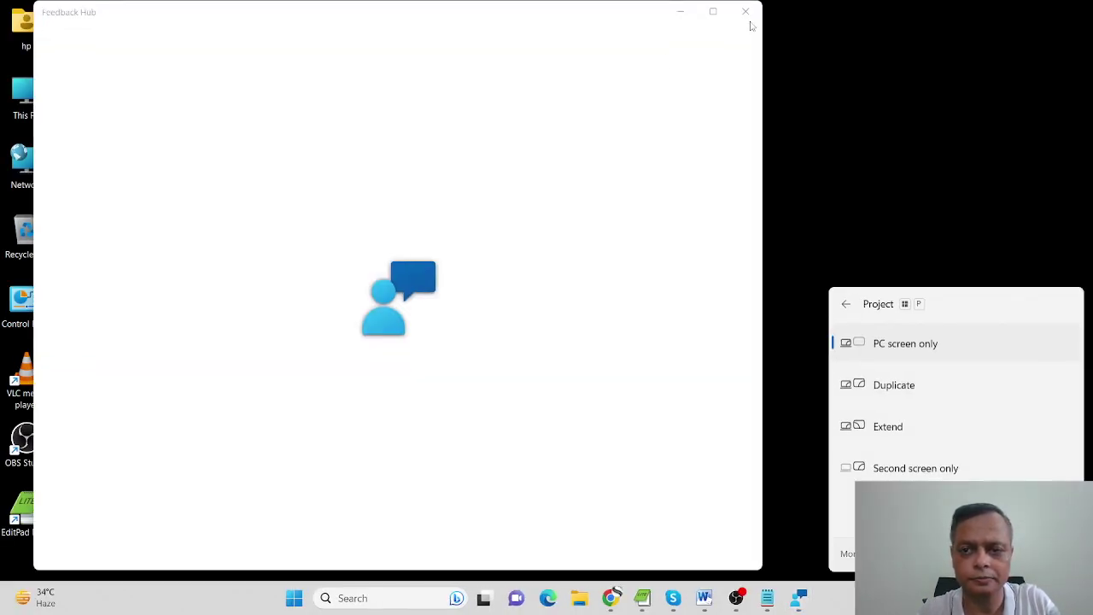
left_click(749, 22)
key("Escape")
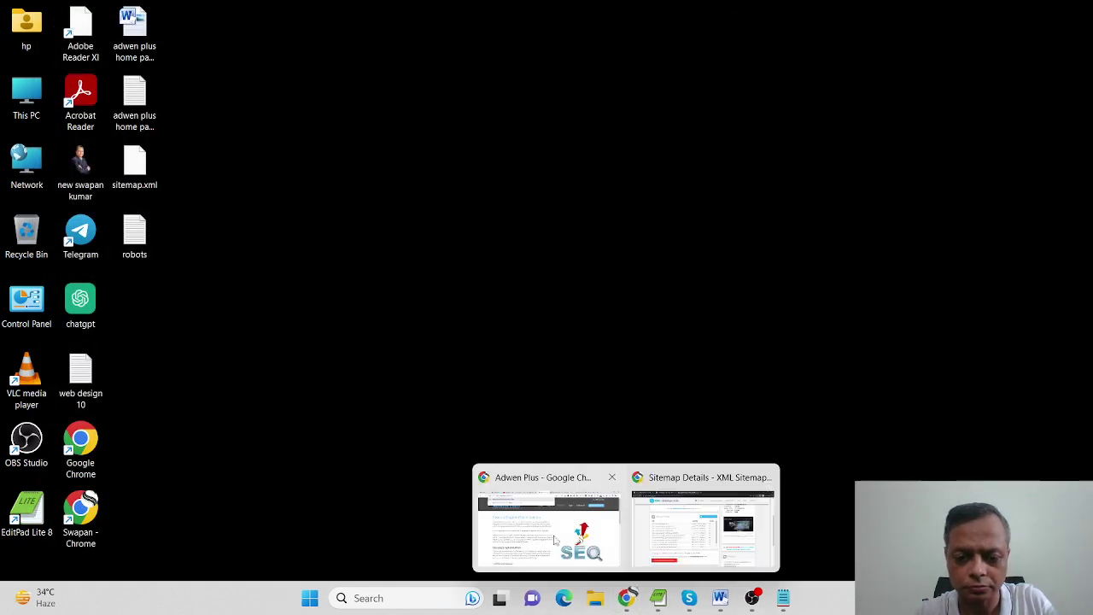
mouse_move(626, 598)
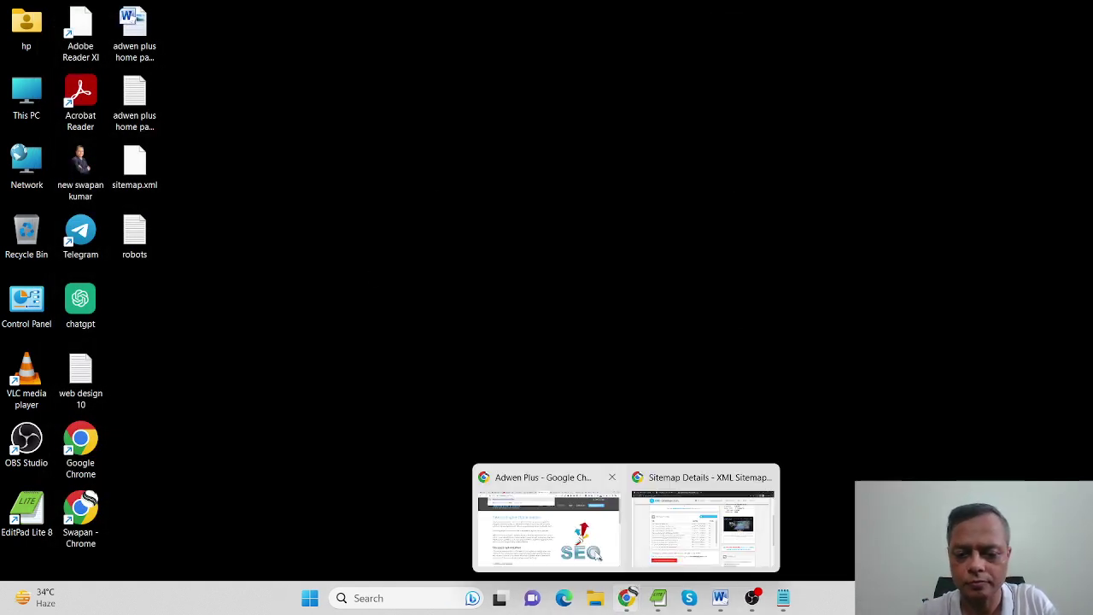
left_click(596, 554)
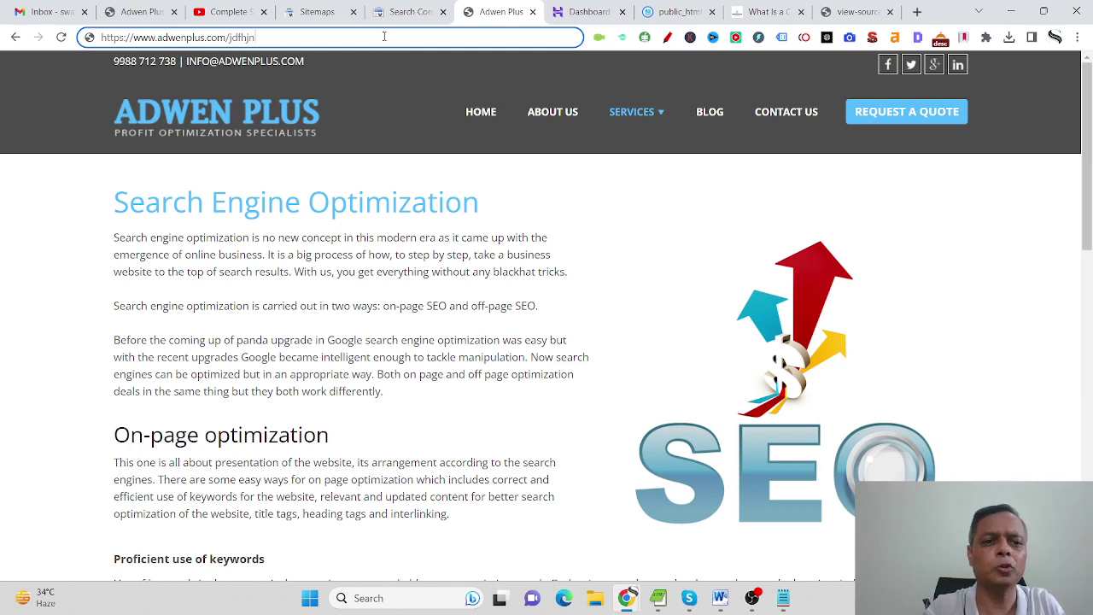
key("Return")
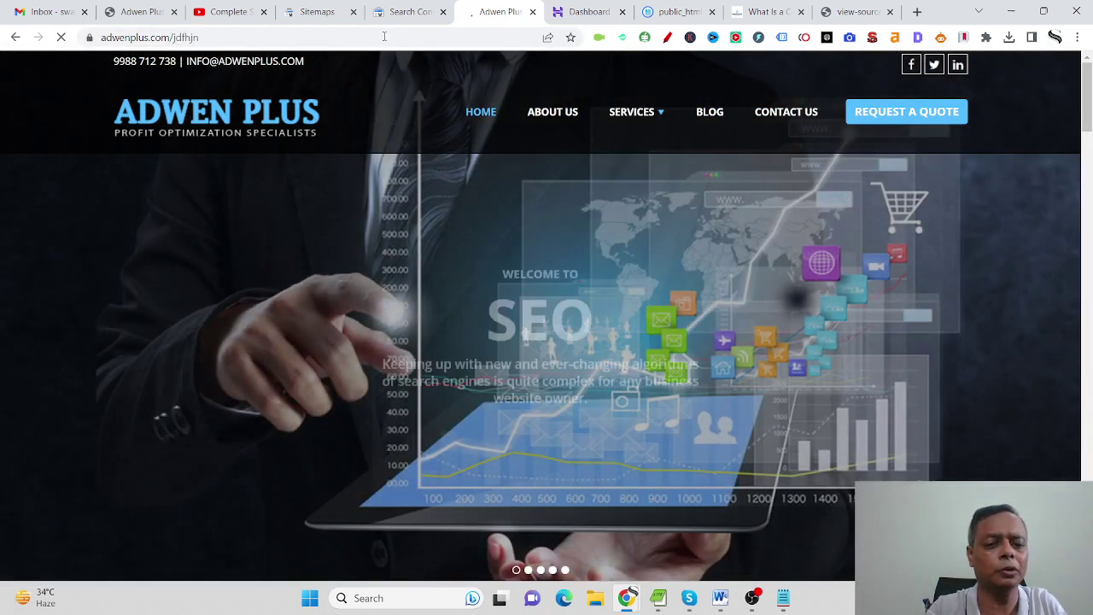
scroll(603, 267, "down", 5)
scroll(603, 268, "down", 15)
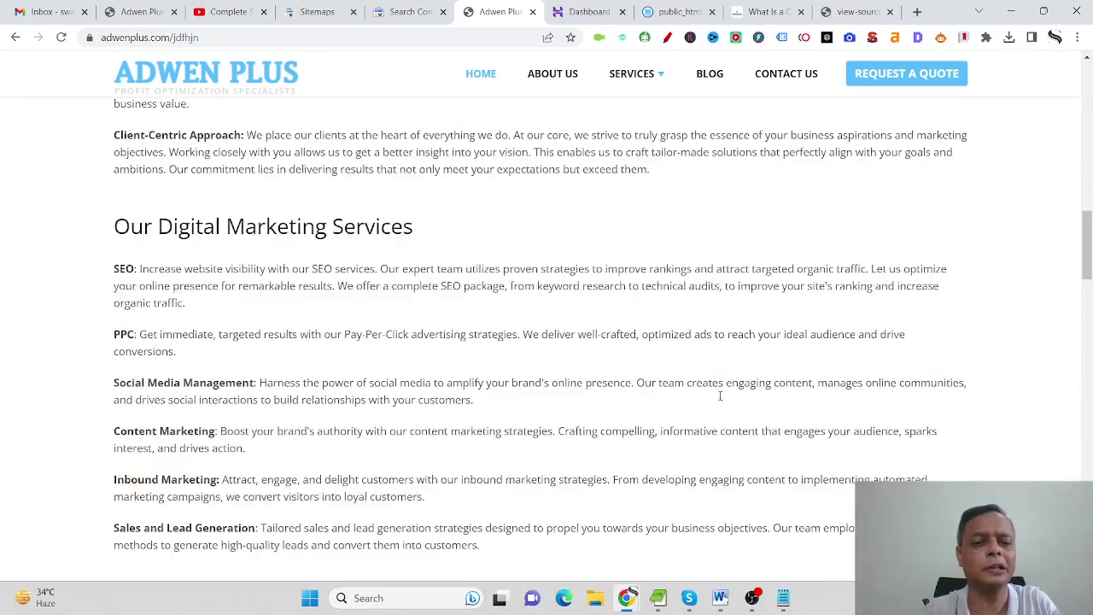
scroll(720, 399, "down", 8)
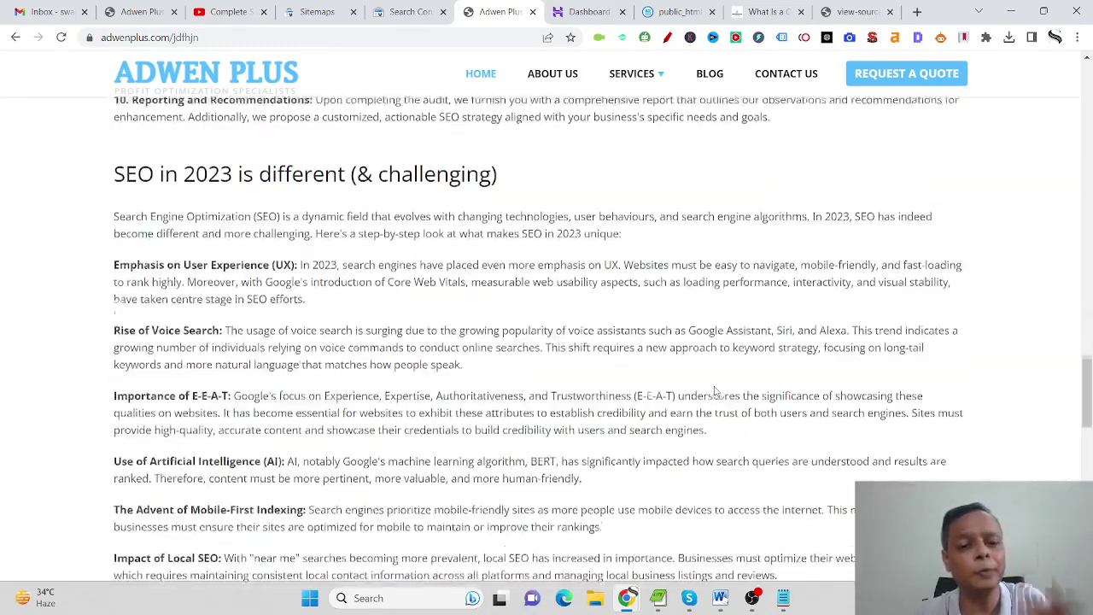
scroll(715, 387, "up", 4)
Step: On the Healthyians article, replace the address path with kjkkf, load it, dismiss the Chrome notification and view the page
left_click(769, 12)
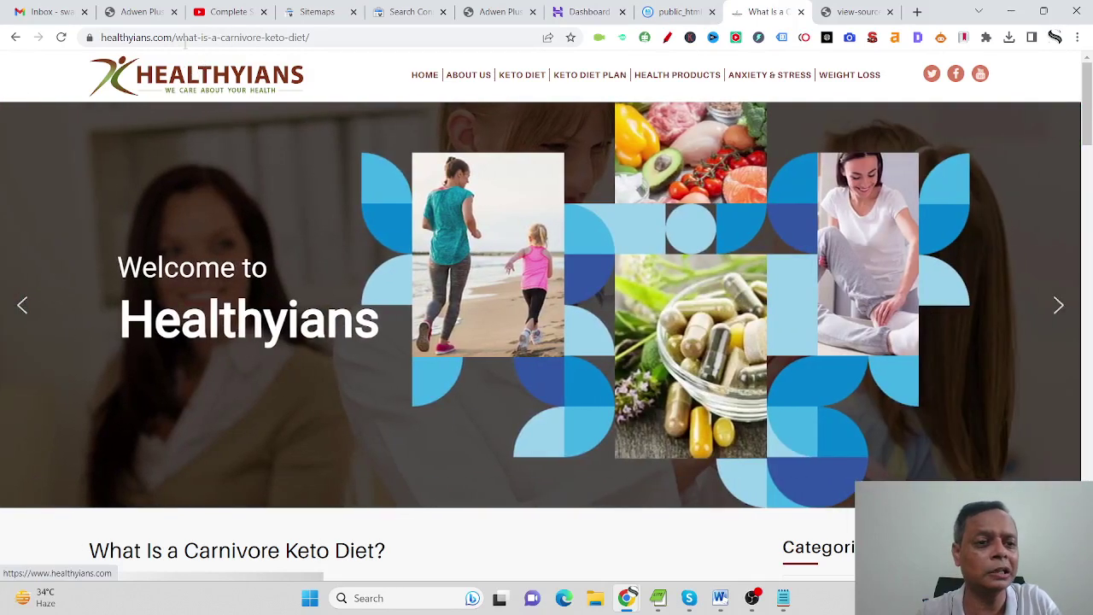
left_click_drag(193, 38, 311, 38)
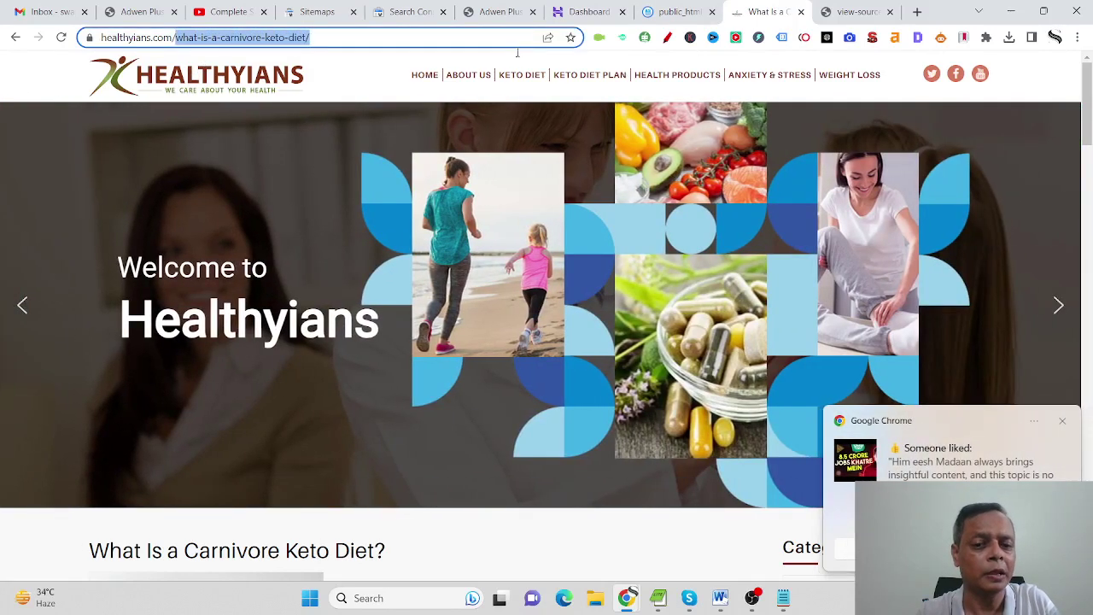
type("kjkkf")
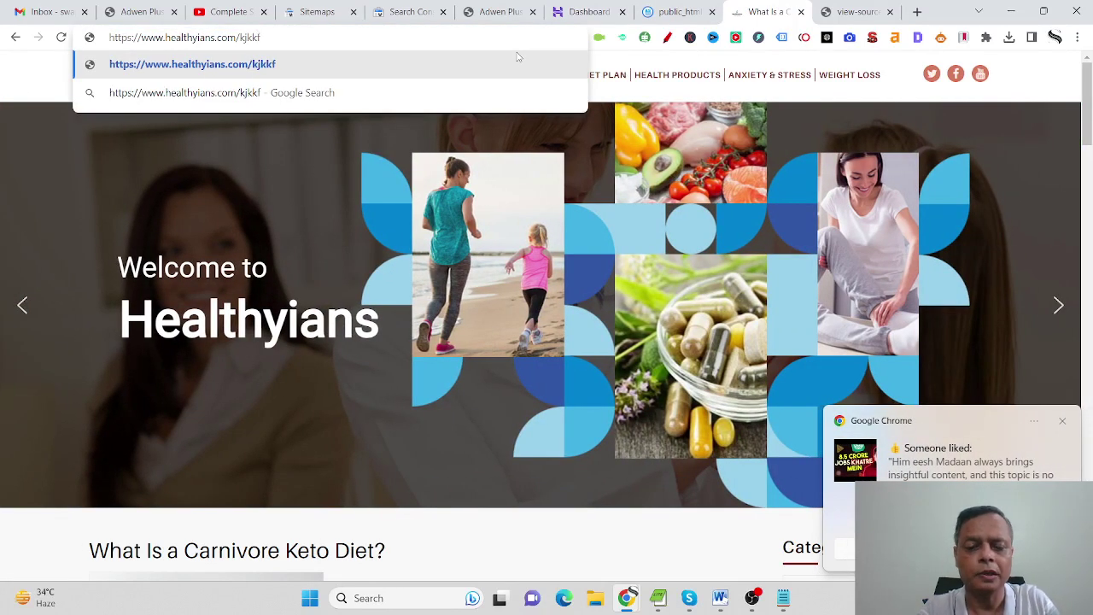
key("Return")
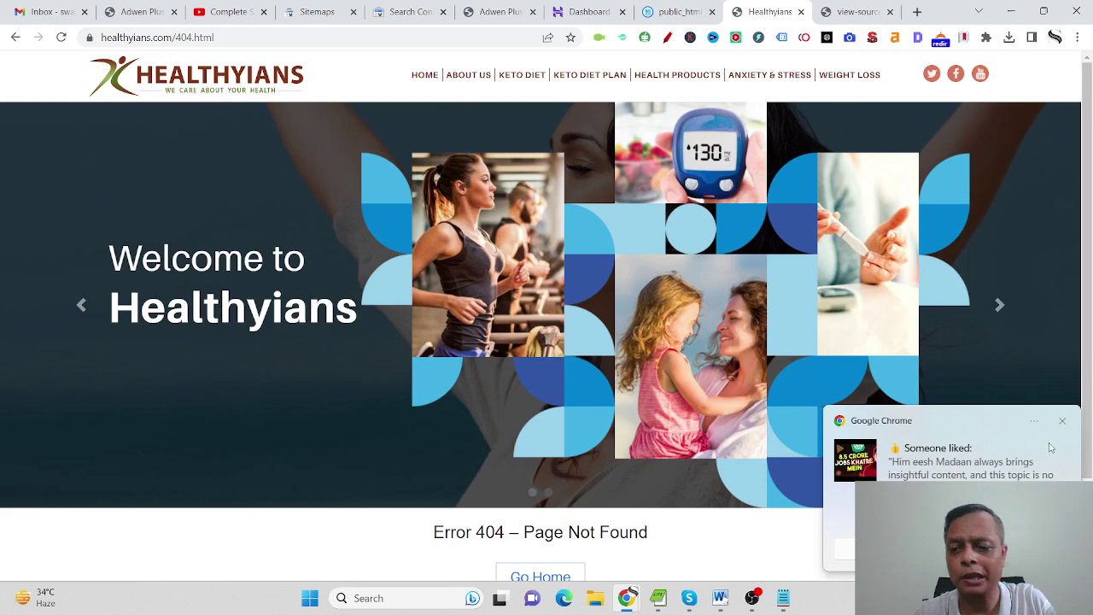
left_click(1063, 421)
scroll(399, 385, "down", 2)
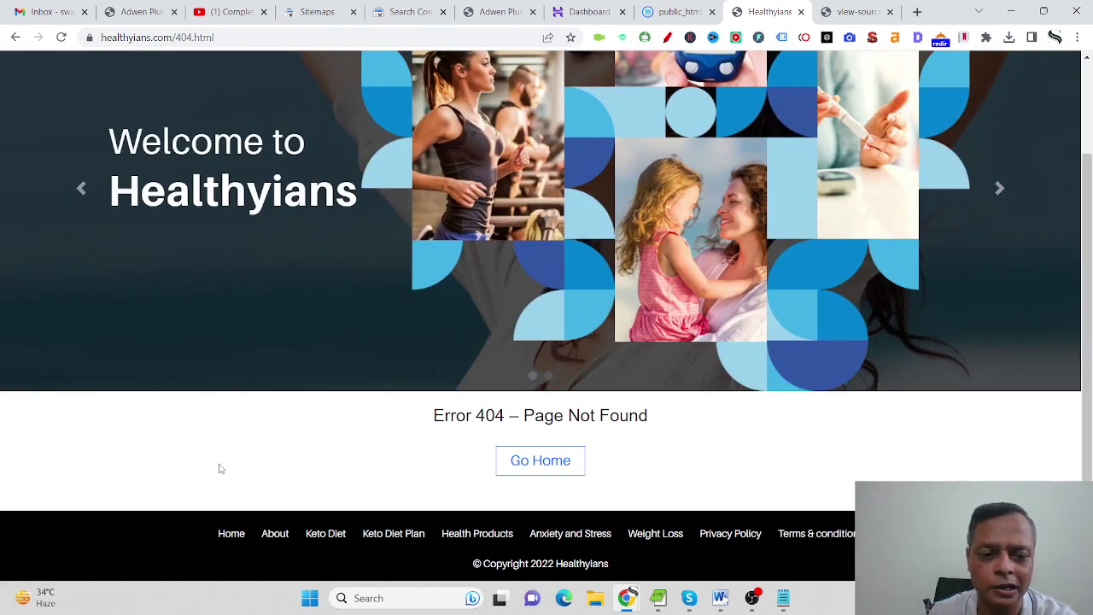
mouse_move(718, 609)
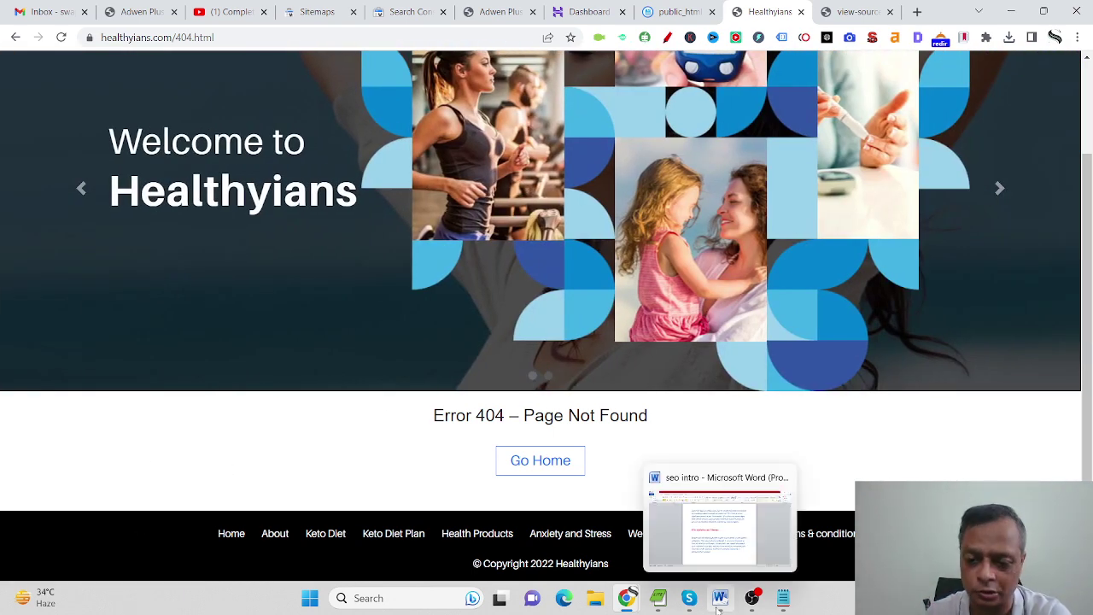
Step: Switch to the Word notes and highlight "non-existent or unavailable webpages." while reading the Broken Links paragraph
left_click(718, 606)
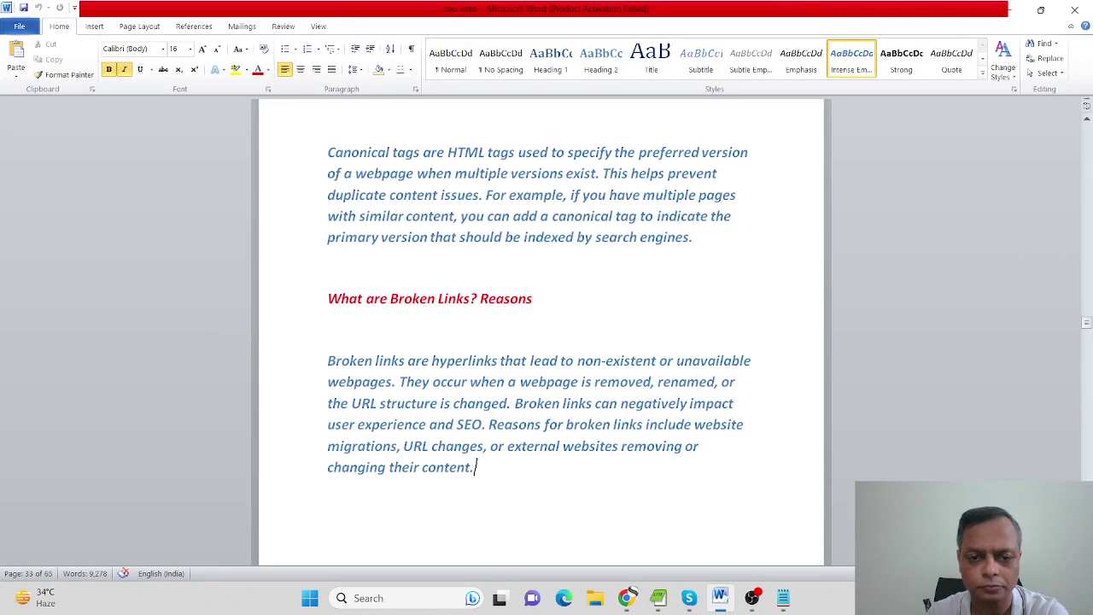
scroll(305, 341, "down", 2)
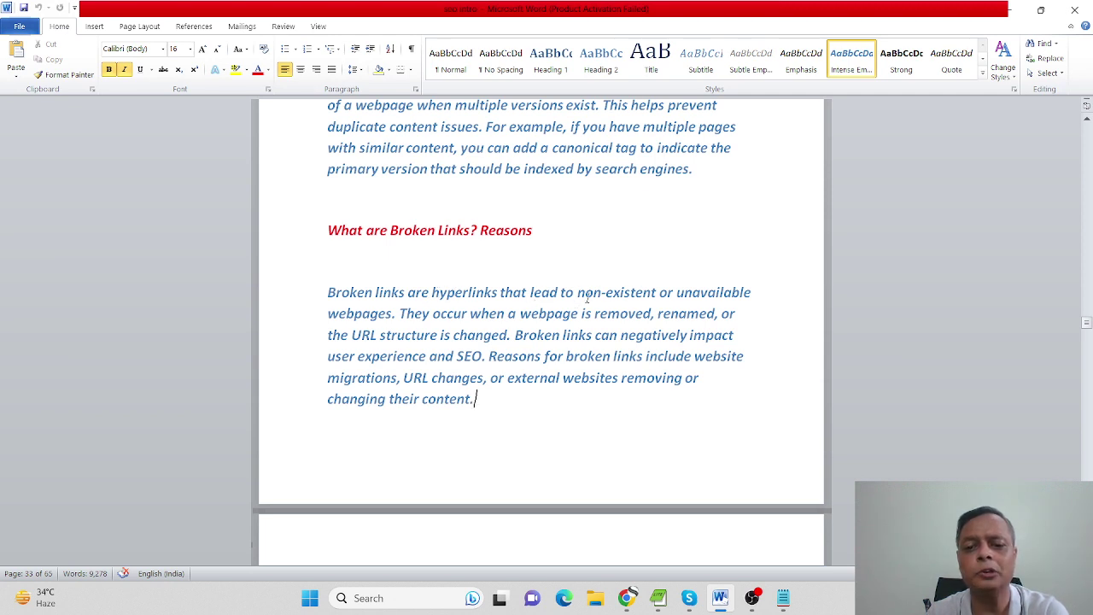
left_click_drag(578, 297, 687, 293)
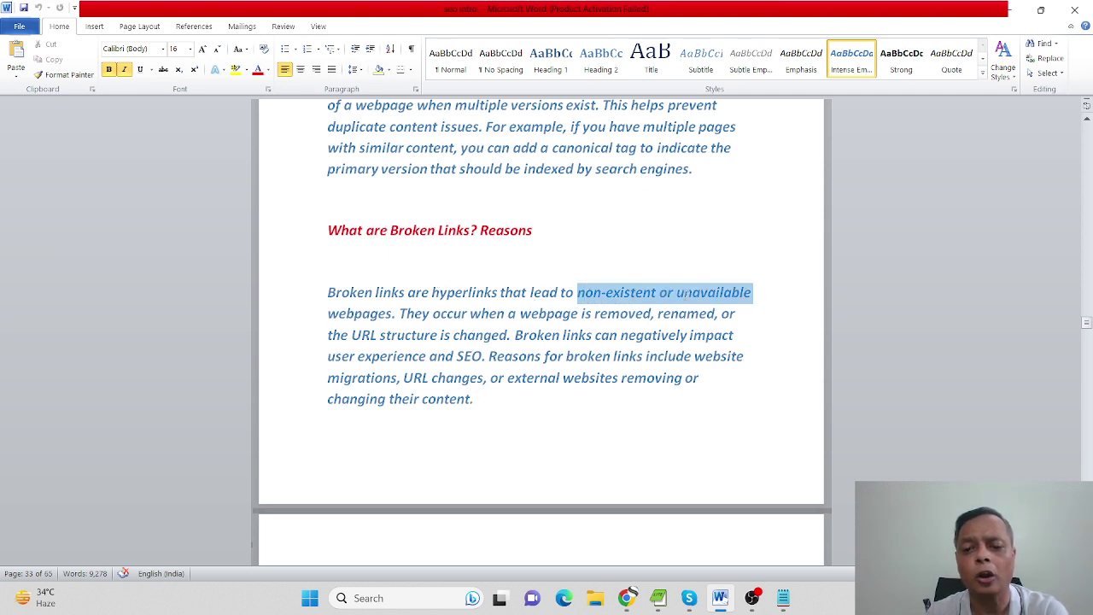
left_click_drag(577, 295, 395, 316)
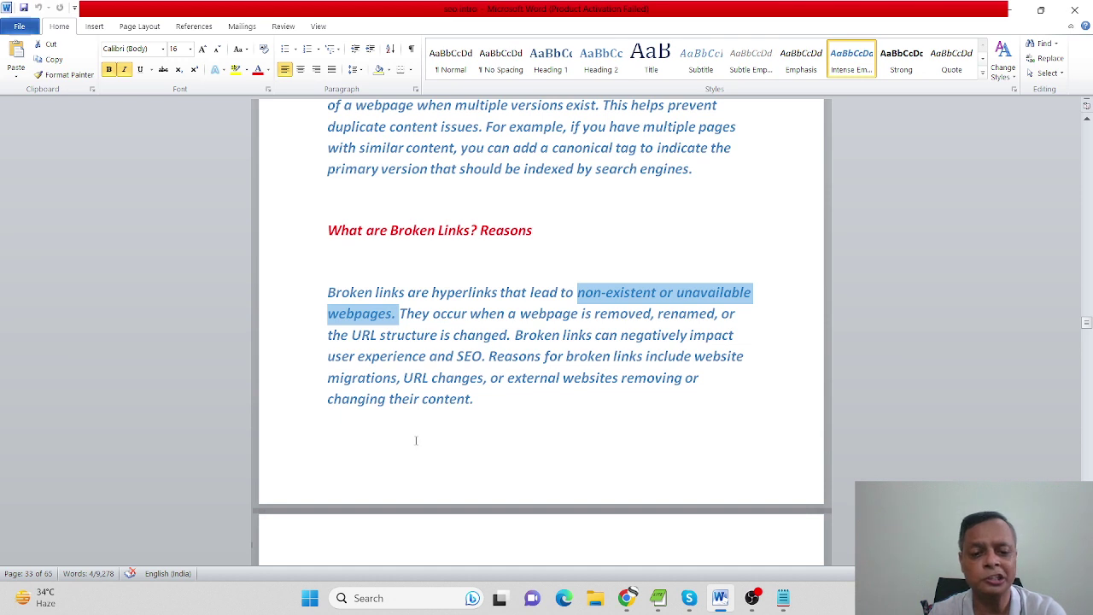
left_click(541, 401)
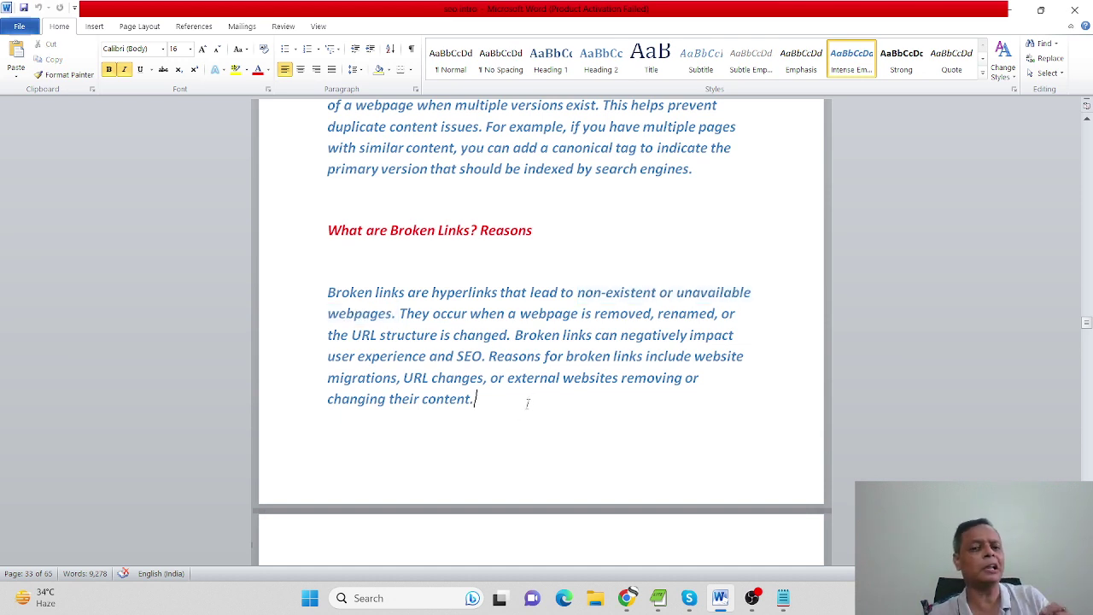
scroll(527, 403, "down", 1)
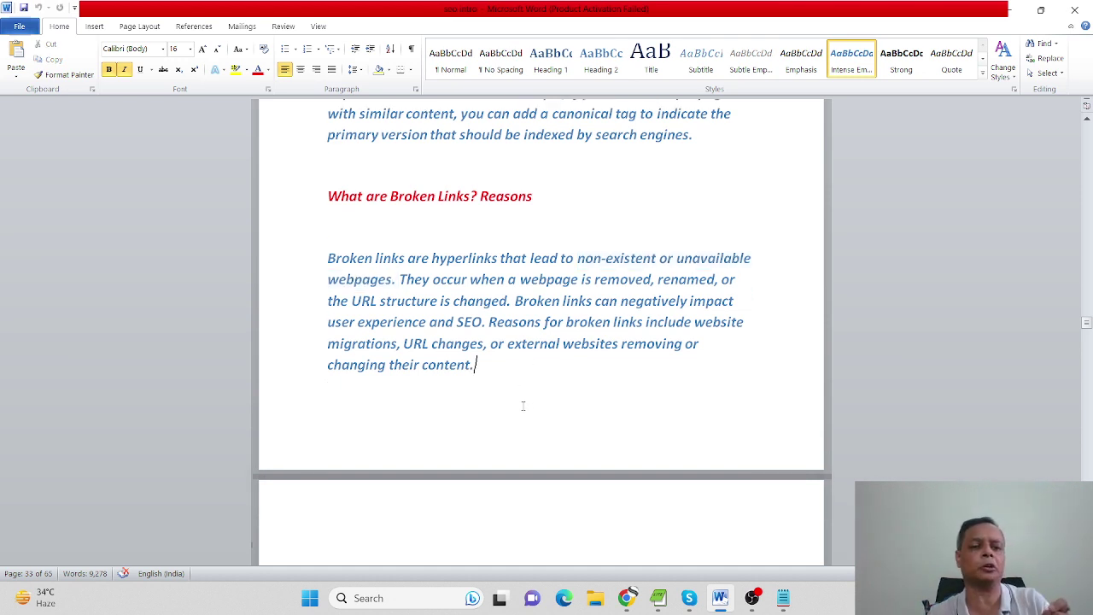
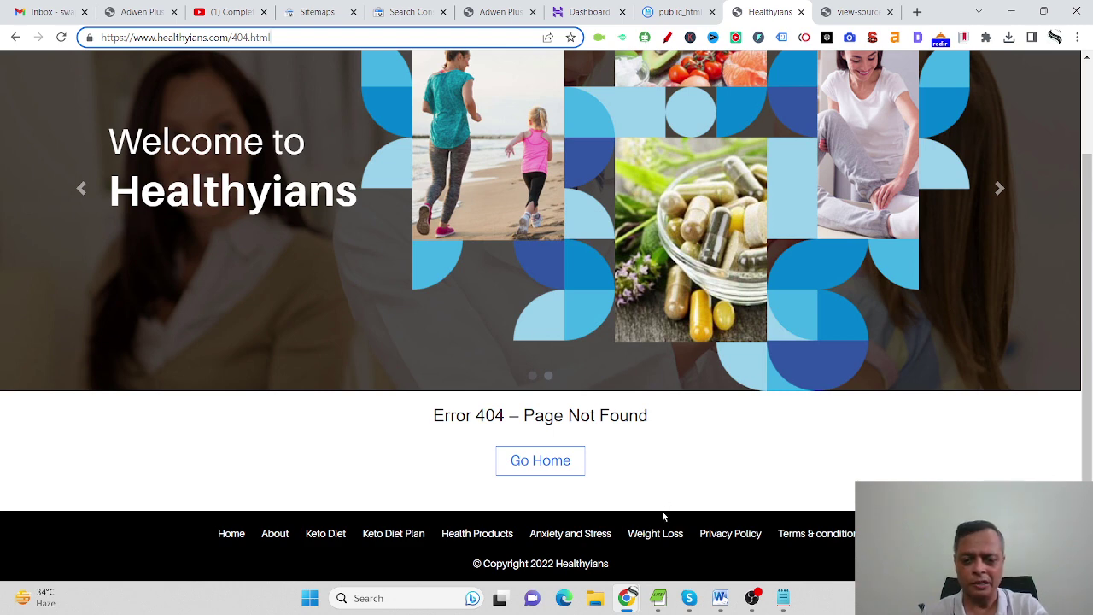
Step: Return to the Word notes and read the 404 error page and 301/302 URL redirection sections, highlighting the 301 and 302 redirect explanation
mouse_move(621, 601)
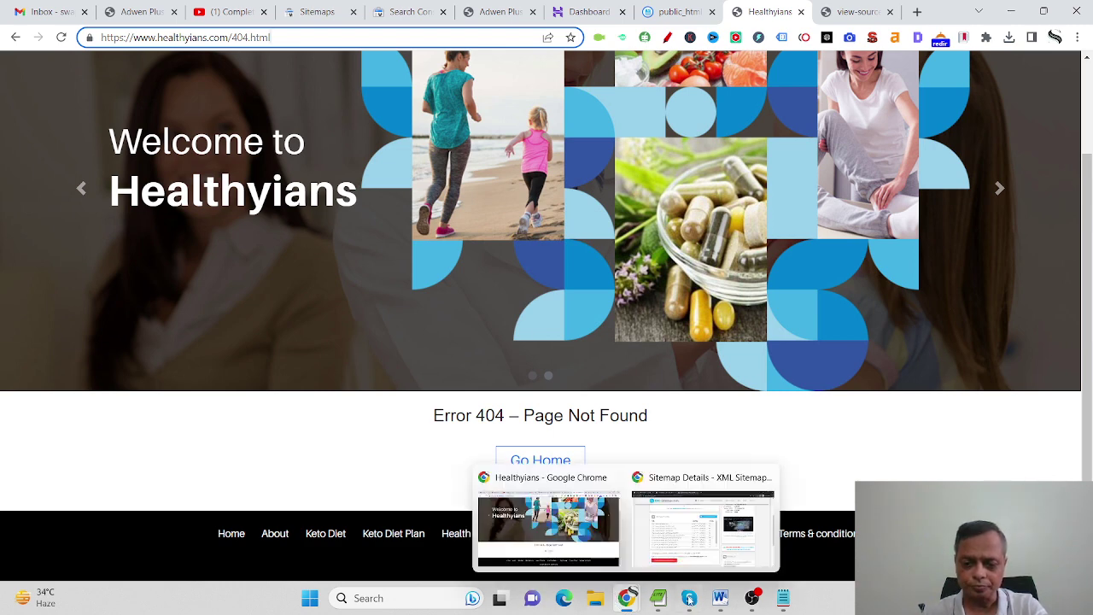
left_click(716, 596)
scroll(566, 419, "down", 2)
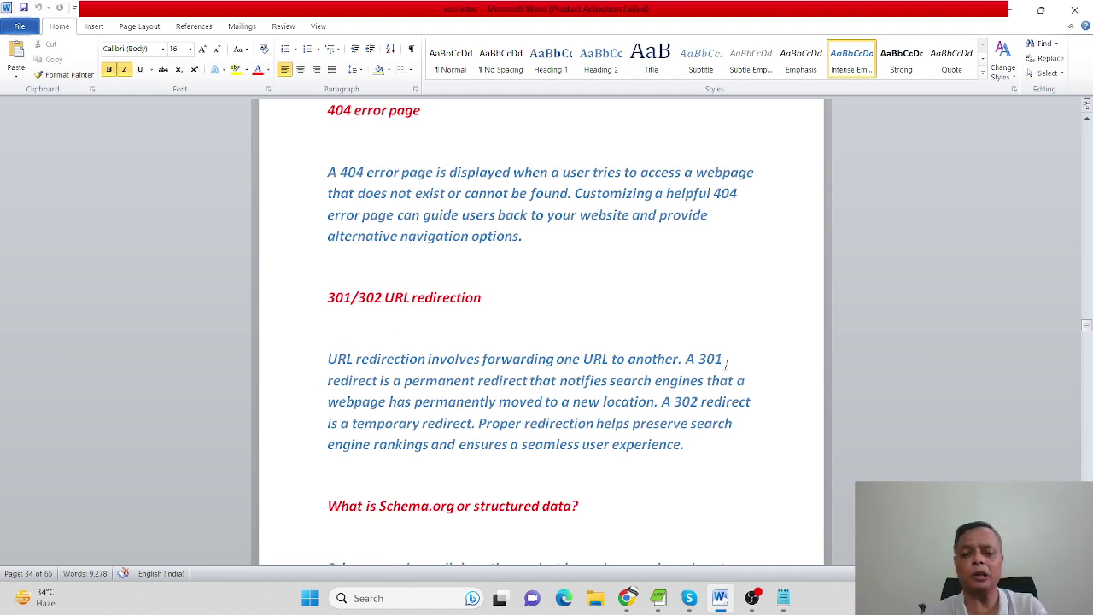
left_click(687, 359)
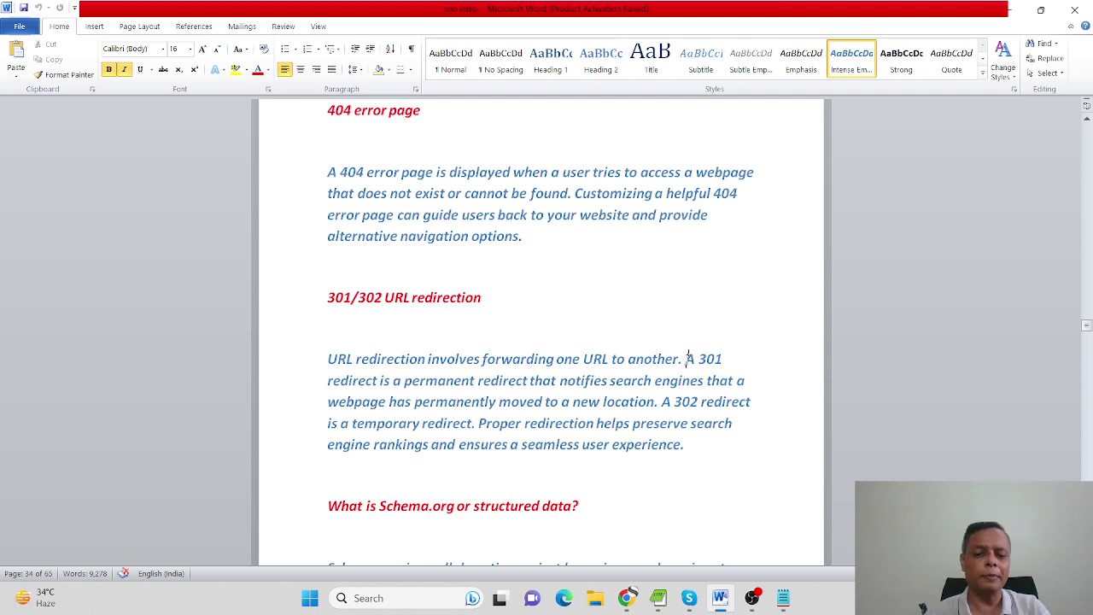
left_click_drag(688, 359, 735, 448)
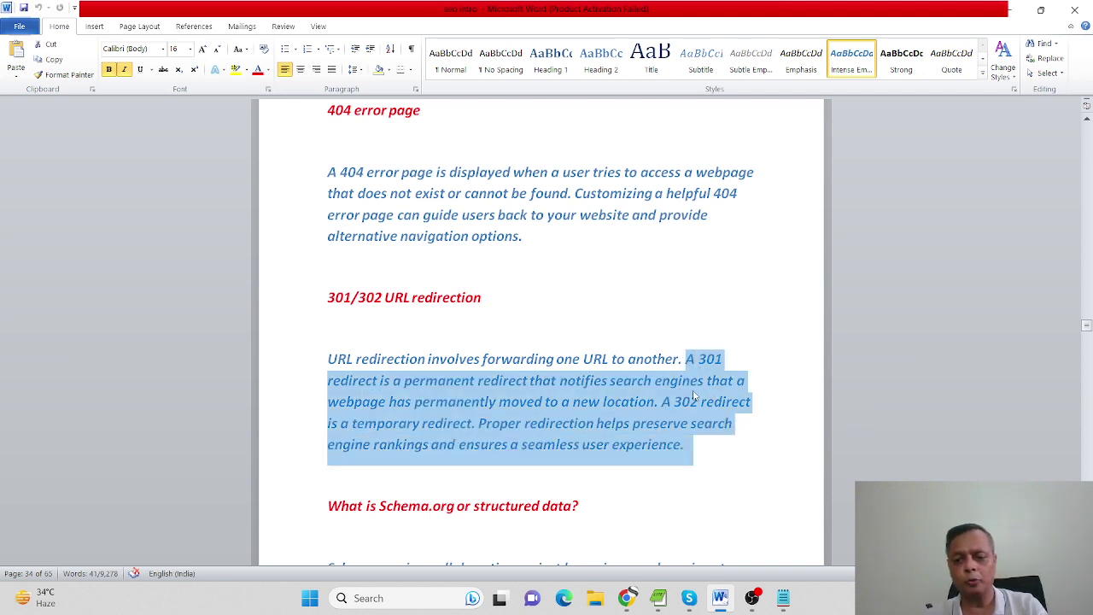
left_click(572, 391)
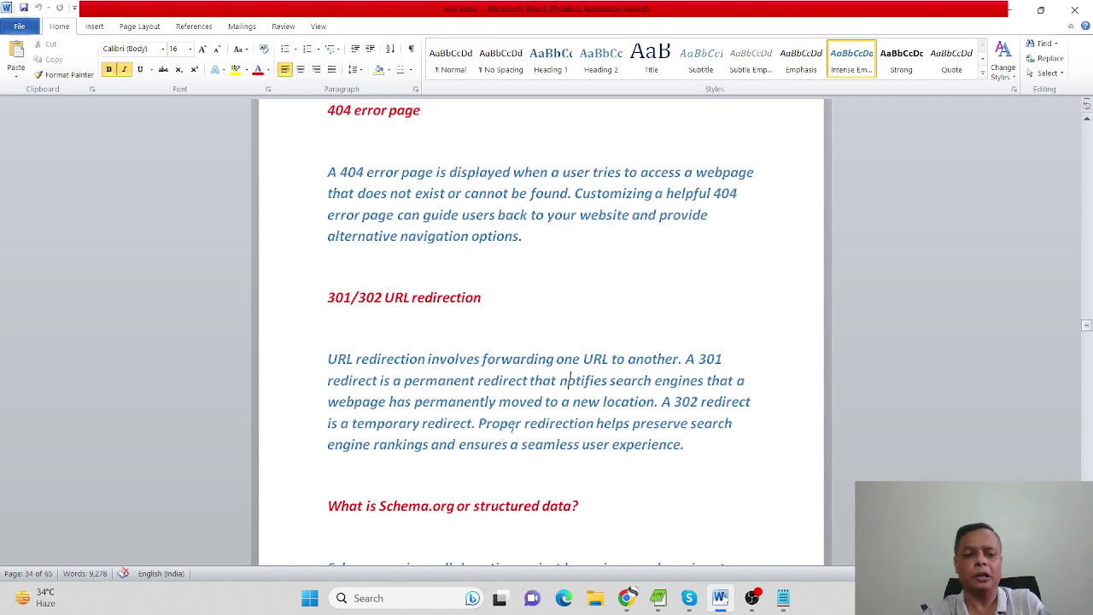
left_click(775, 596)
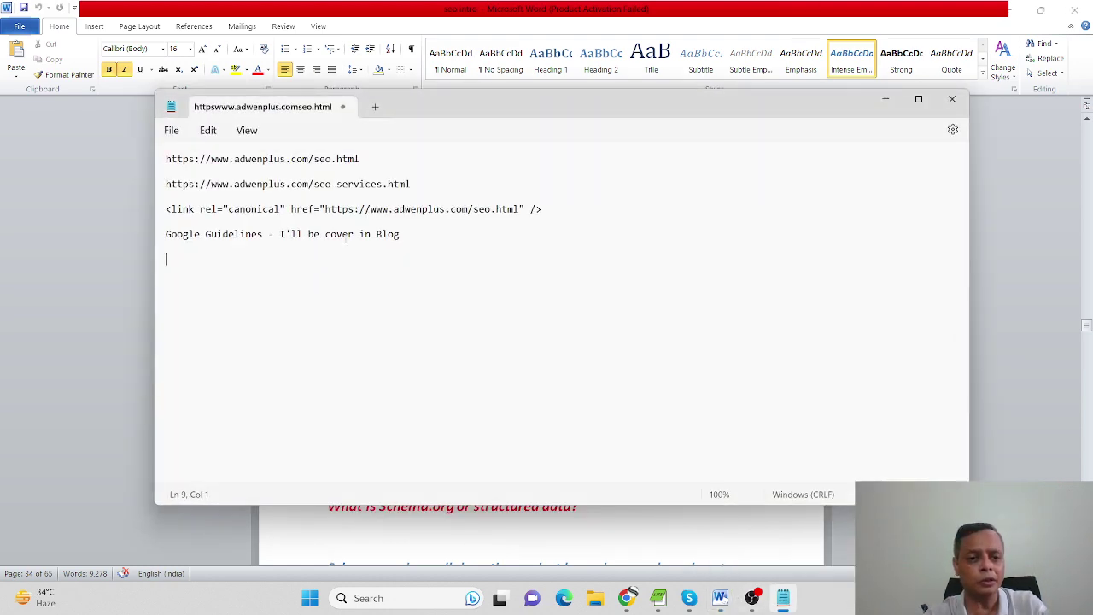
left_click_drag(314, 159, 34, 159)
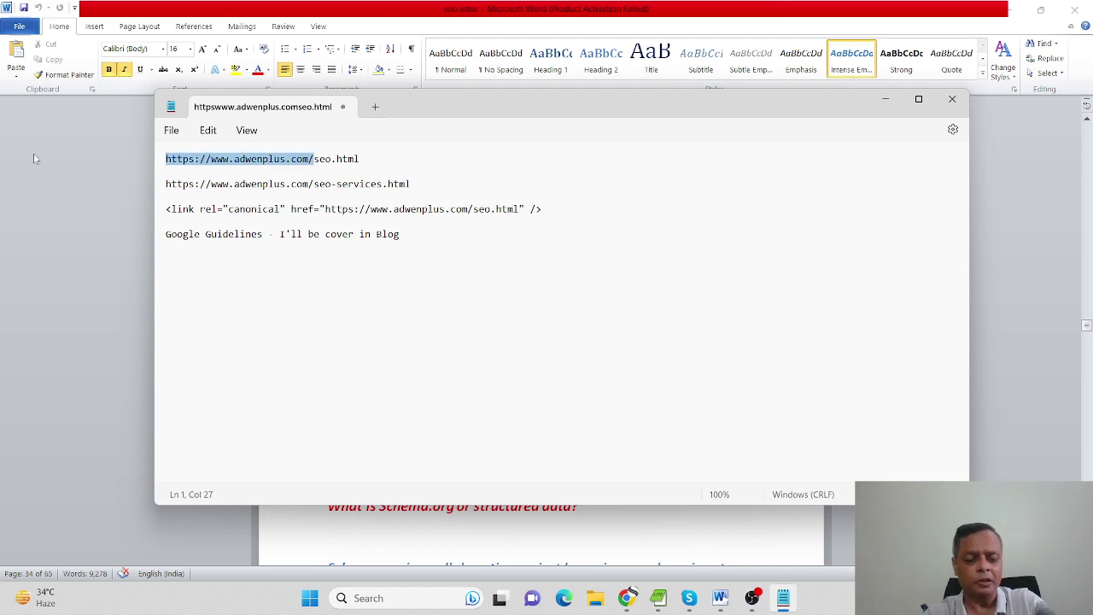
key("ctrl+c")
left_click(223, 284)
key("ctrl+v")
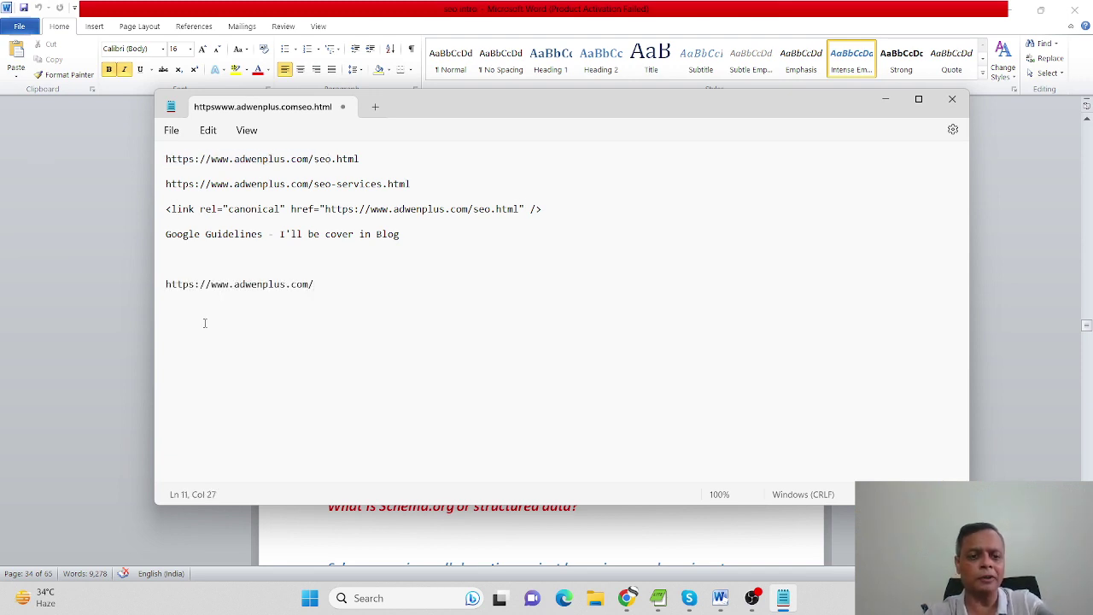
type("-")
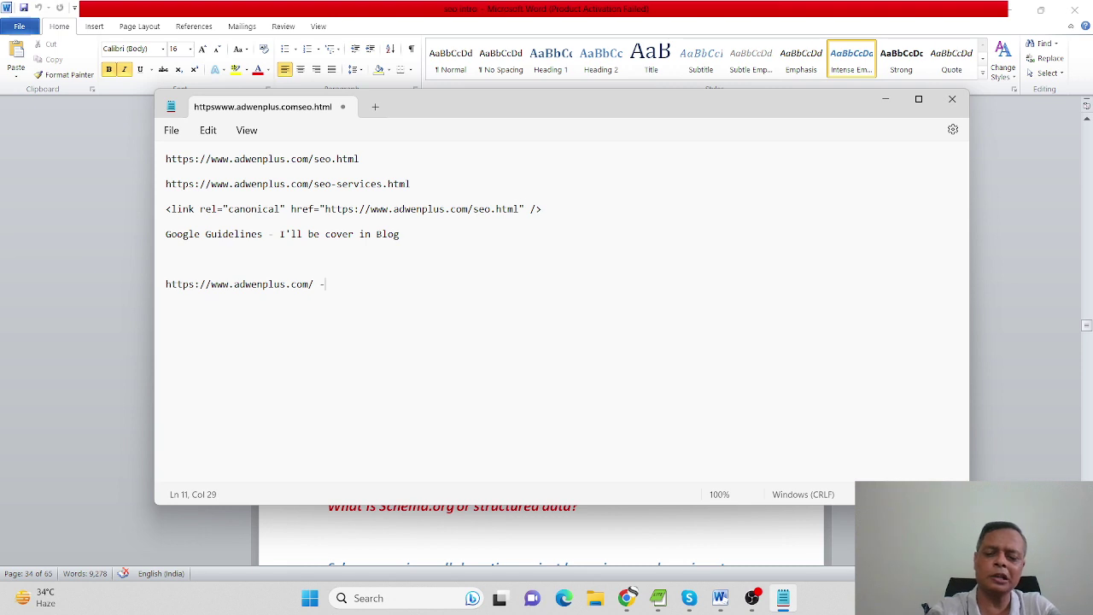
type(">")
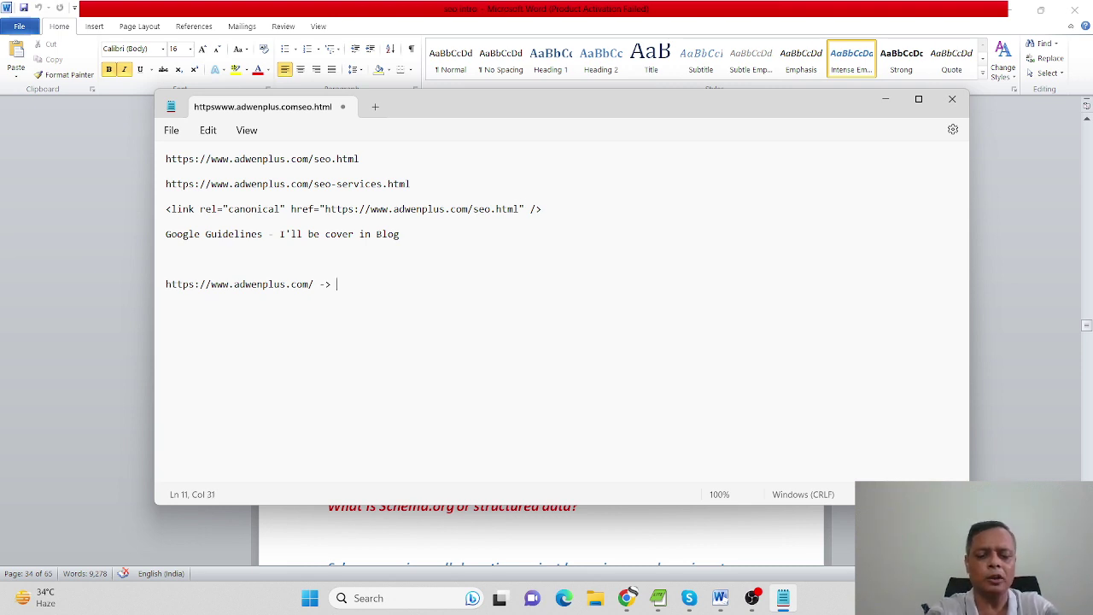
type(" https://")
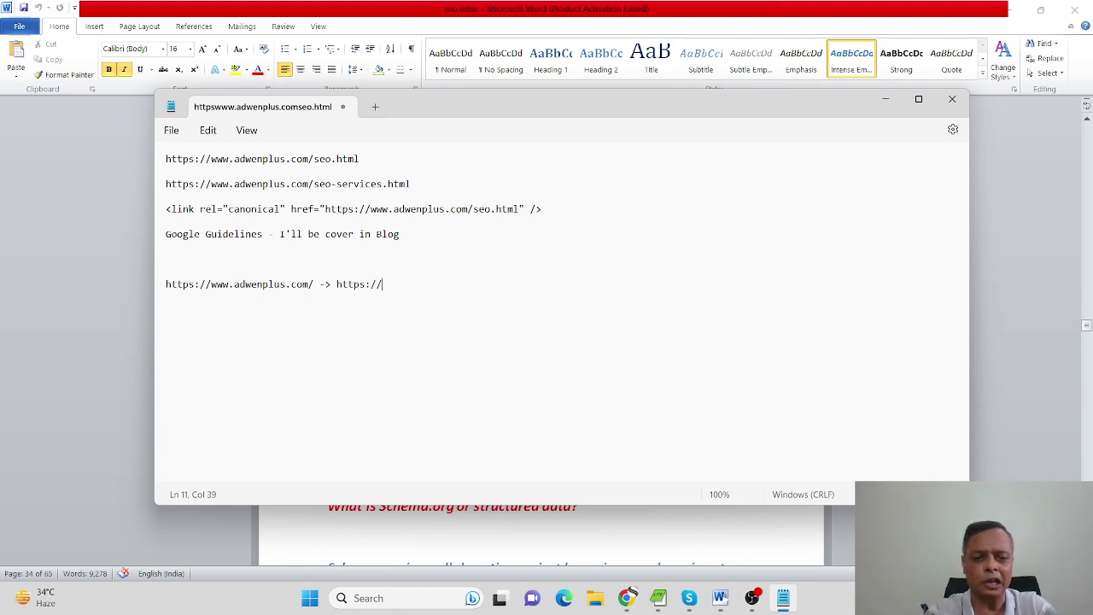
type("www.")
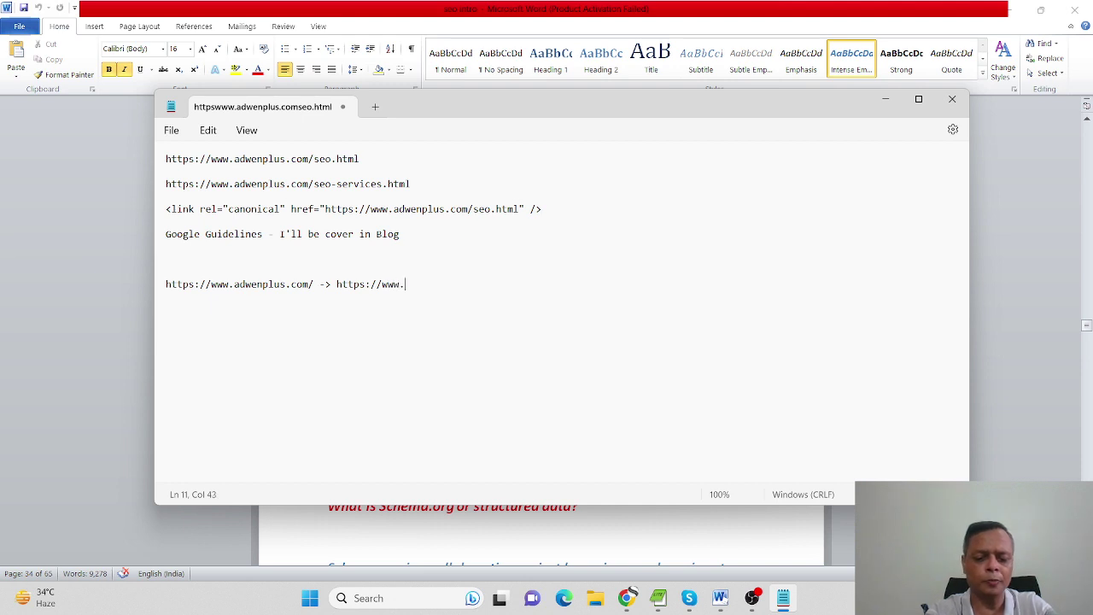
type("adwn.c")
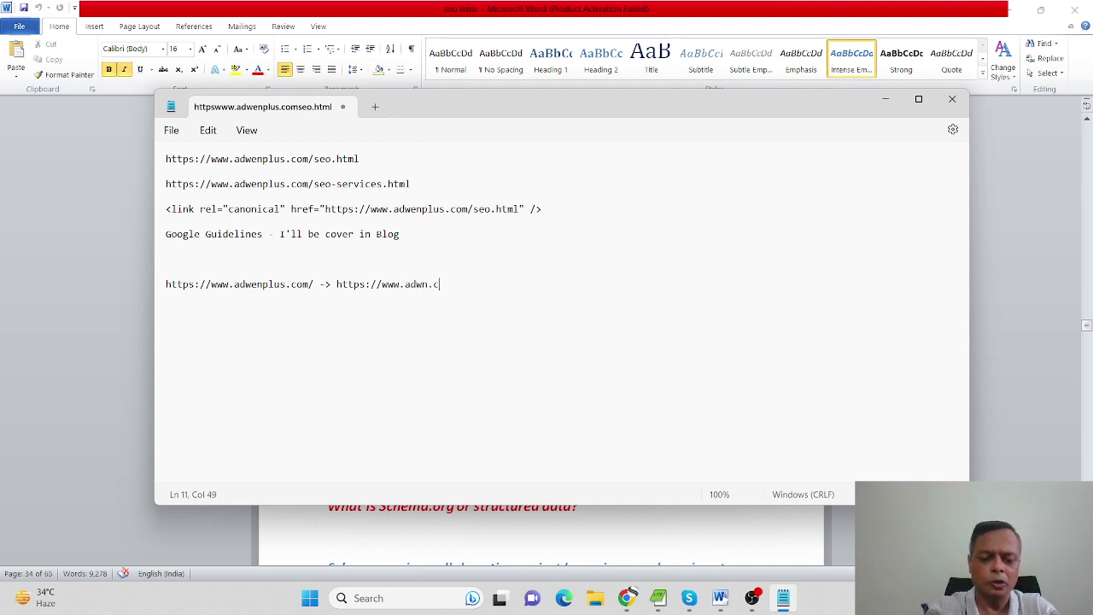
type("om")
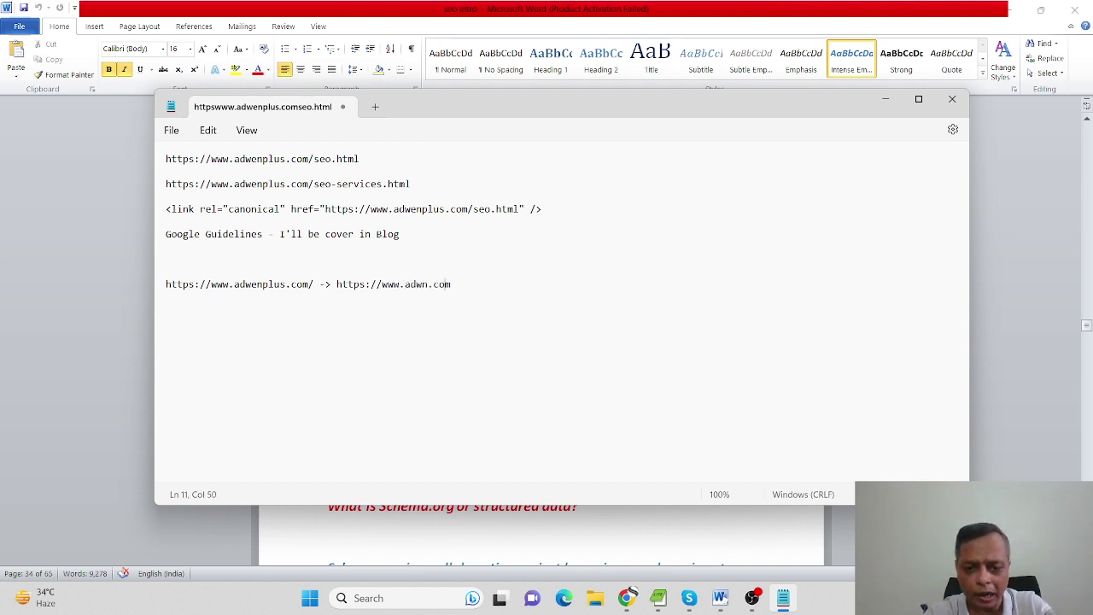
key("Left")
key("Left")
key("Left")
key("Left")
key("Left")
key("Left")
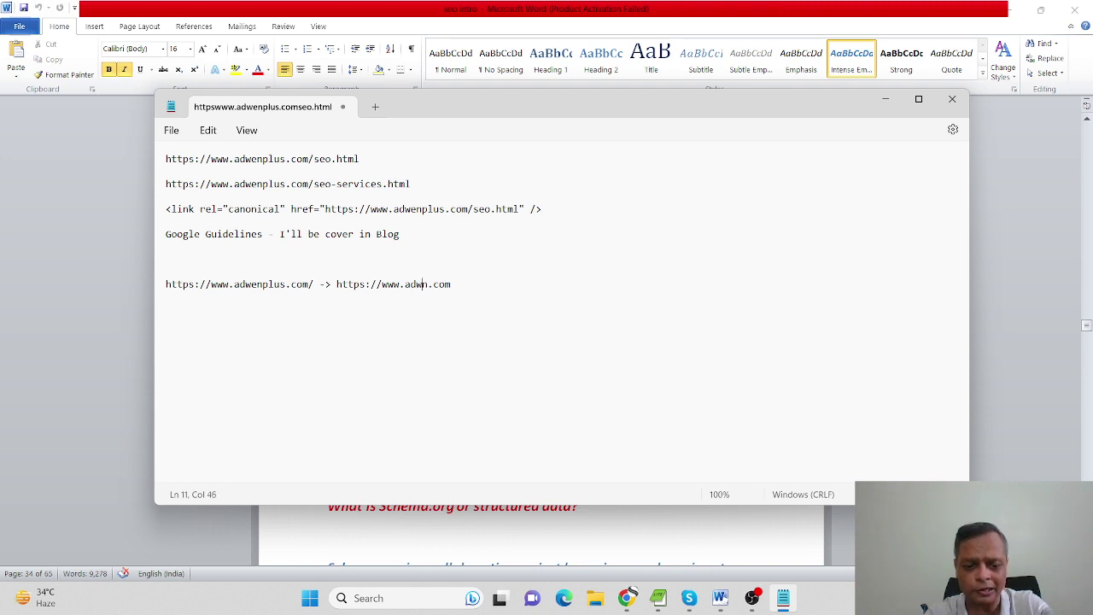
type("e")
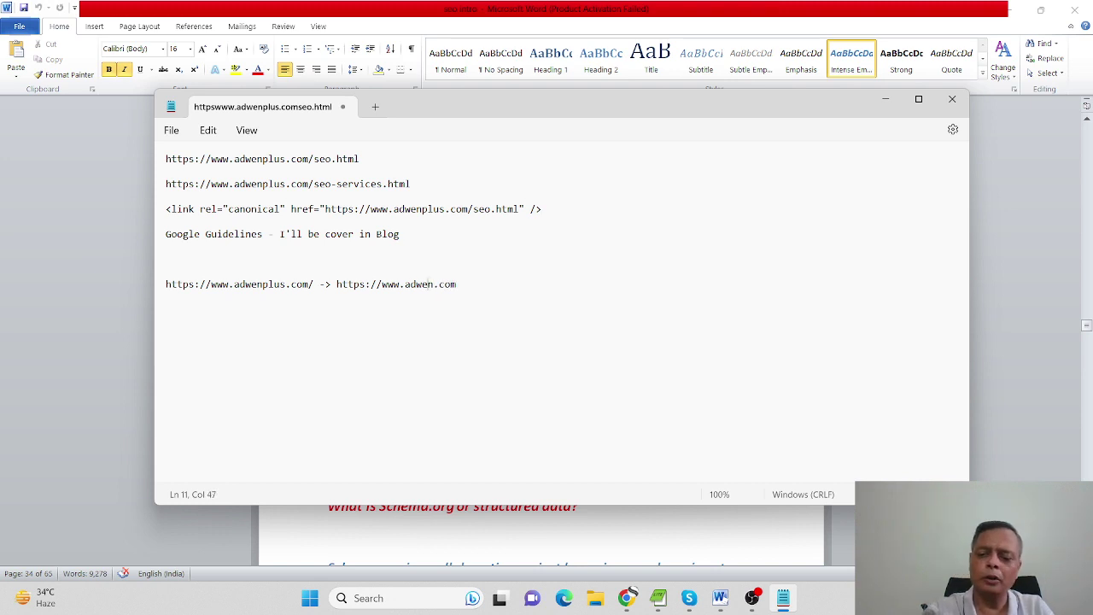
Step: Label the end of the redirect example line "301 redirect" and start a new line
left_click(457, 284)
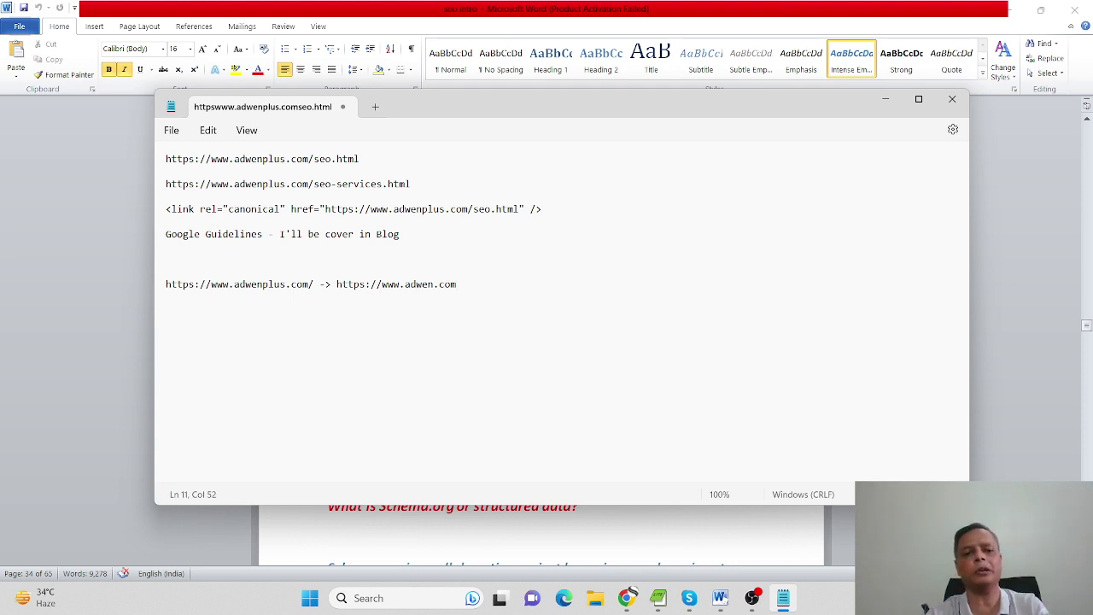
type("301")
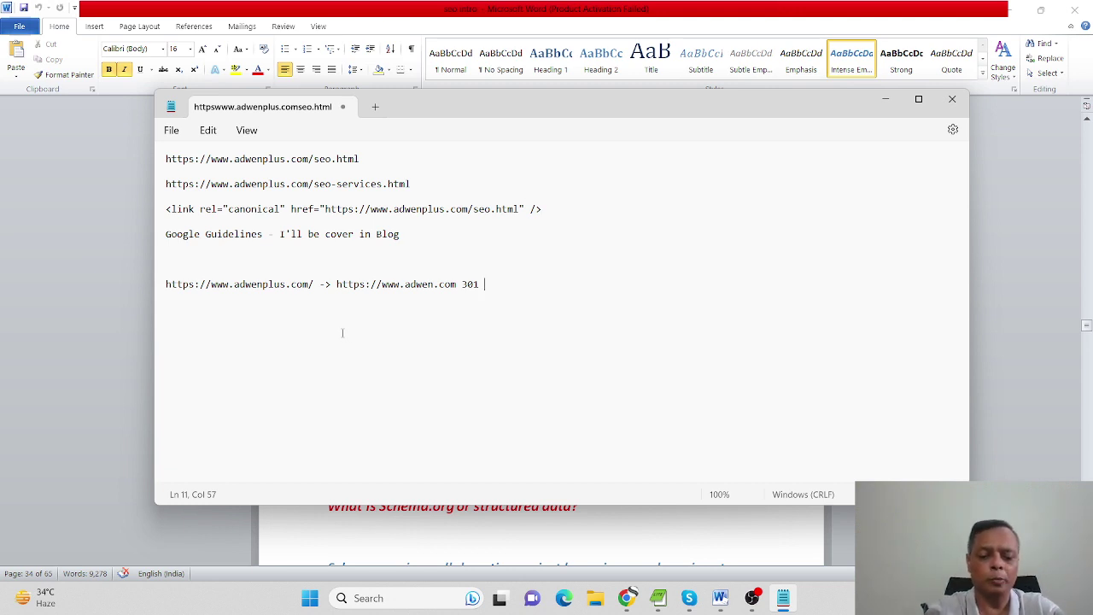
type("redirec")
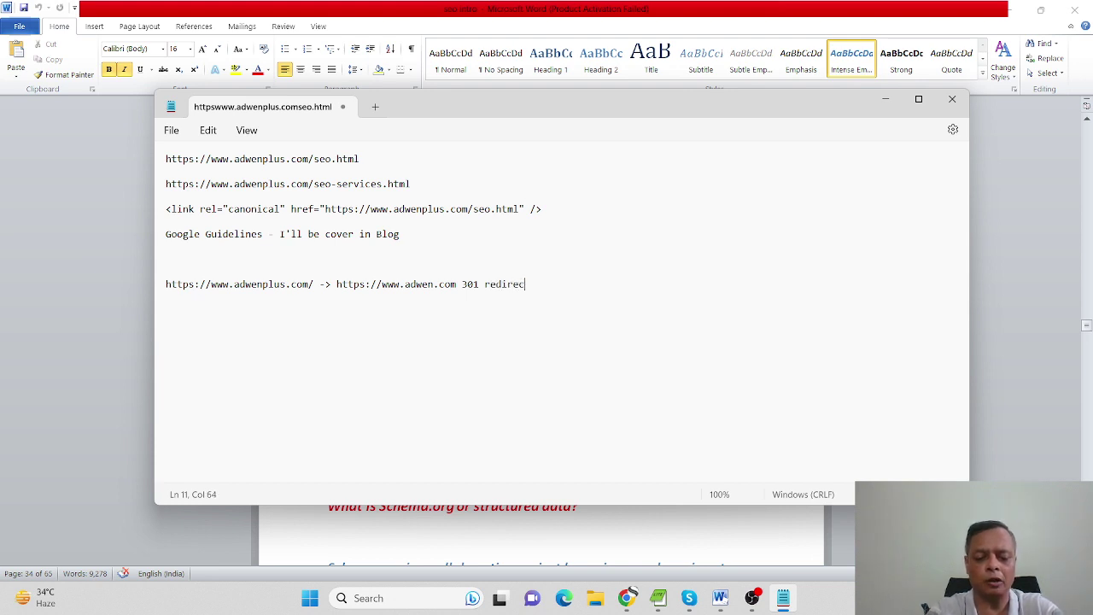
type("t")
key("Return")
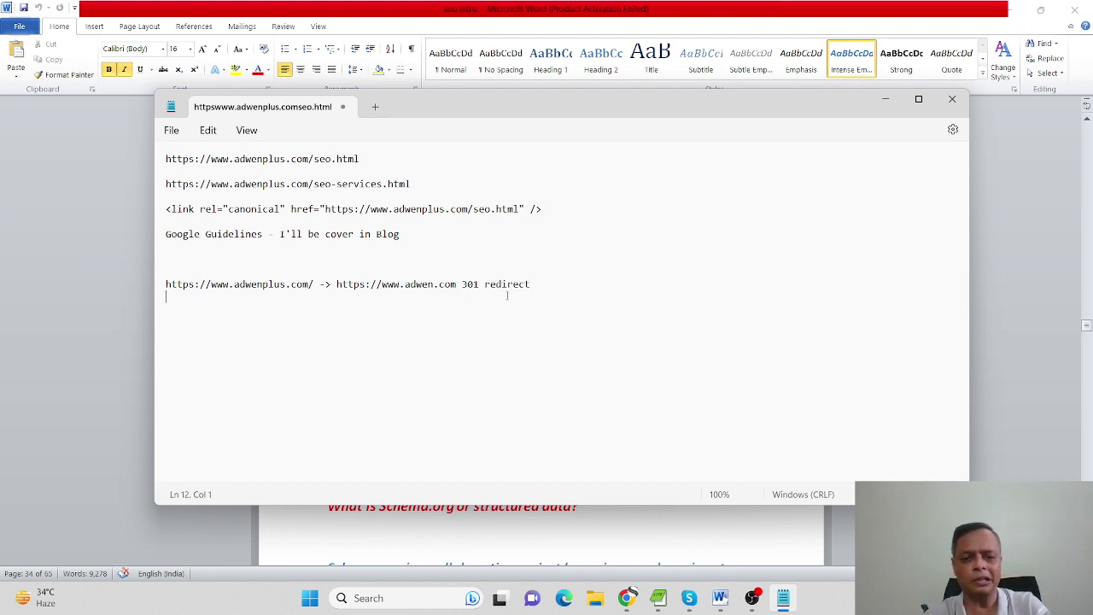
Step: Duplicate the adwenplus.com to adwen.com example below the first one and label the copy "302 redirect"
left_click_drag(455, 284, 166, 284)
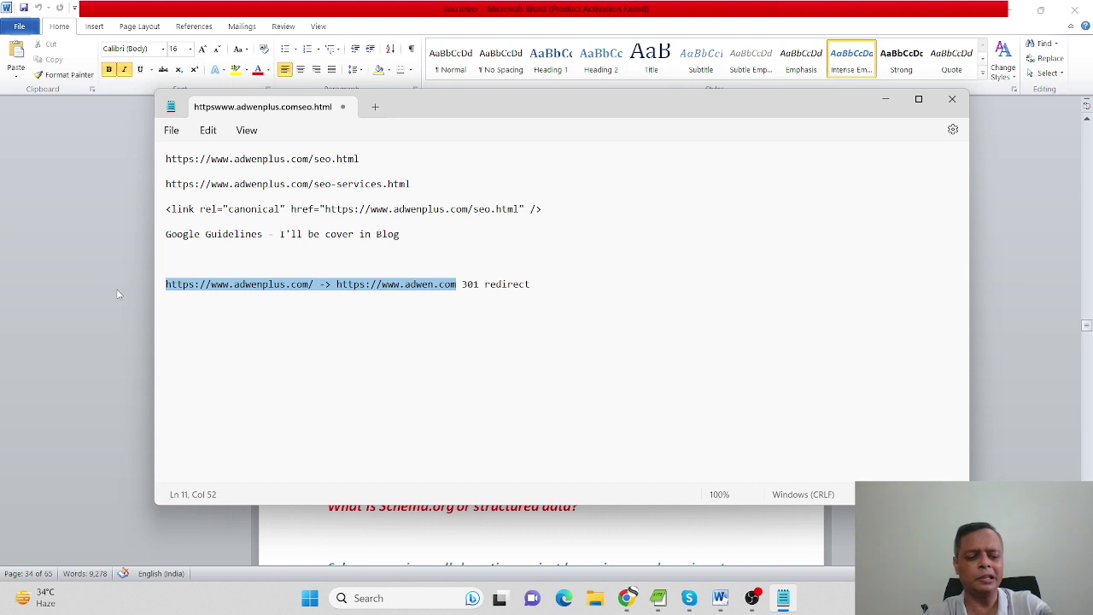
key("ctrl+c")
left_click(243, 322)
key("ctrl+v")
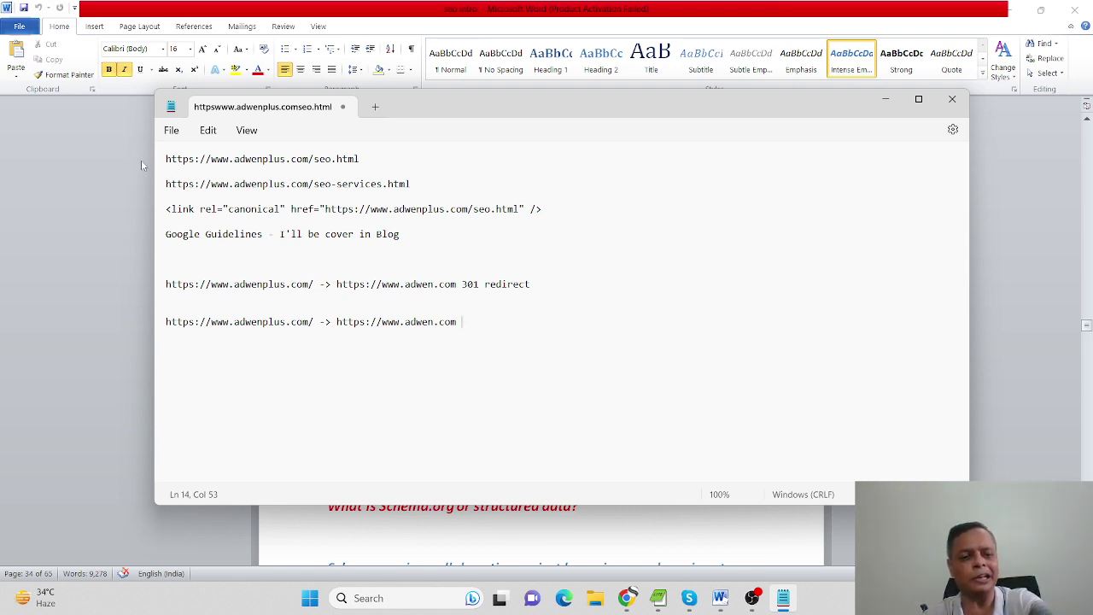
type("3")
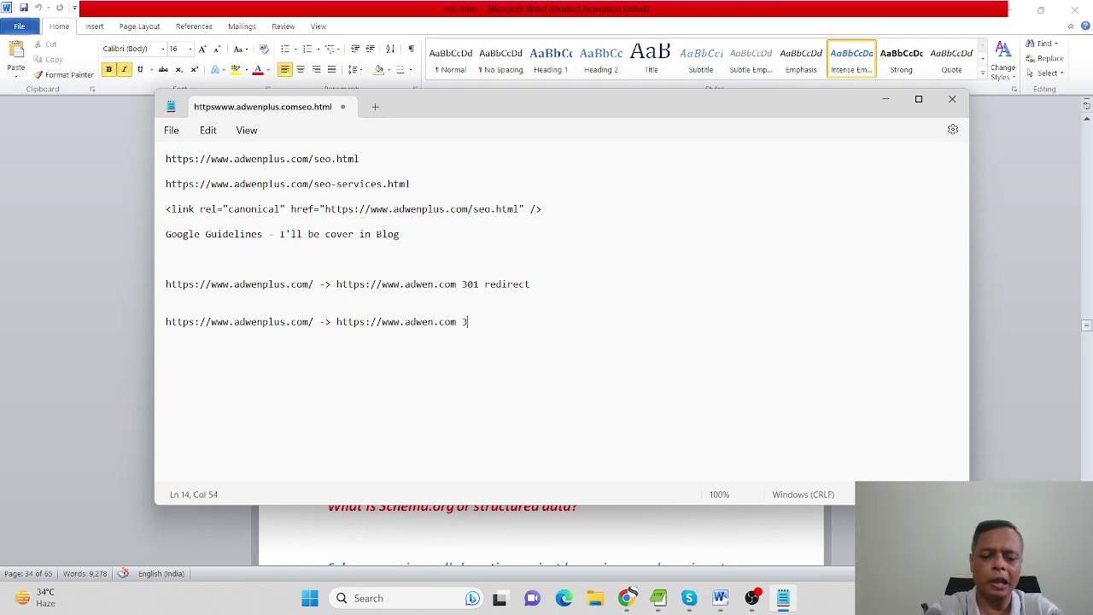
type("02 red")
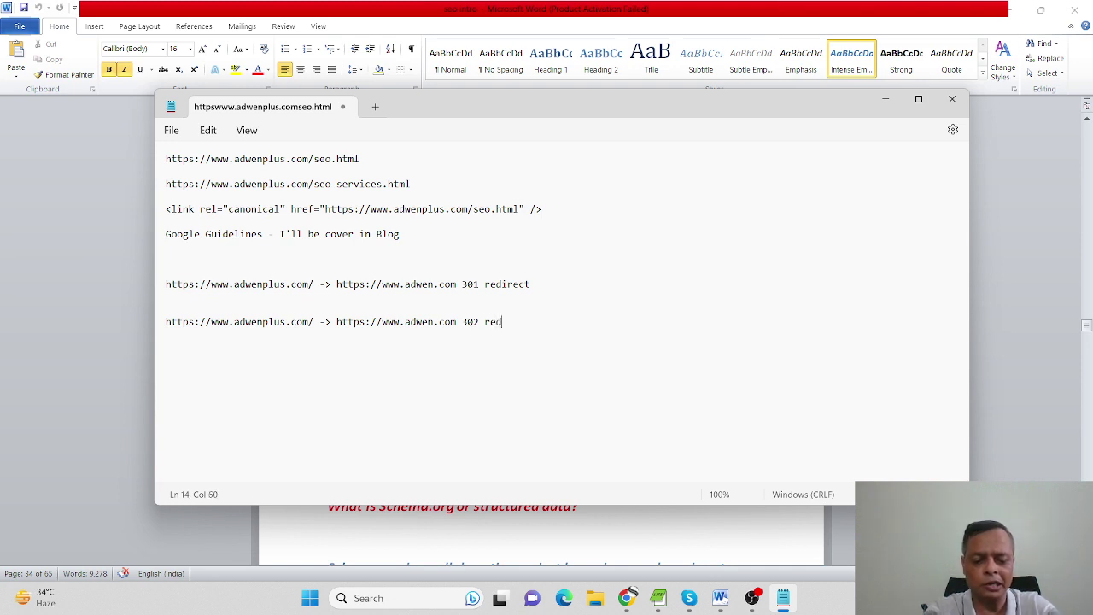
type("irect")
key("Return")
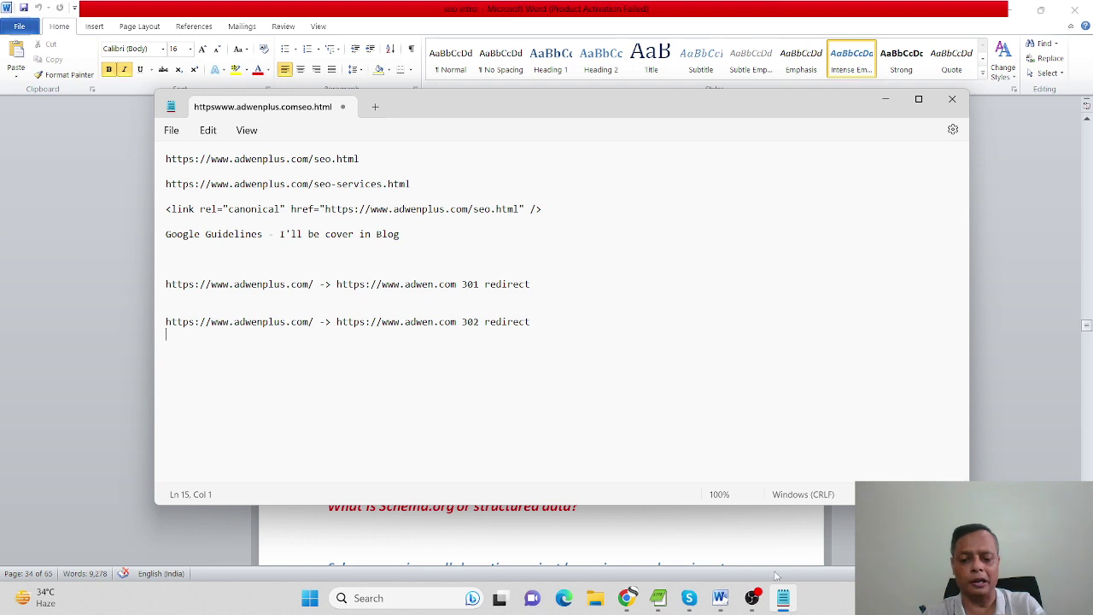
Step: Switch to the Word notes and read the section "What is Schema.org or structured data?"
left_click(720, 598)
scroll(608, 543, "down", 4)
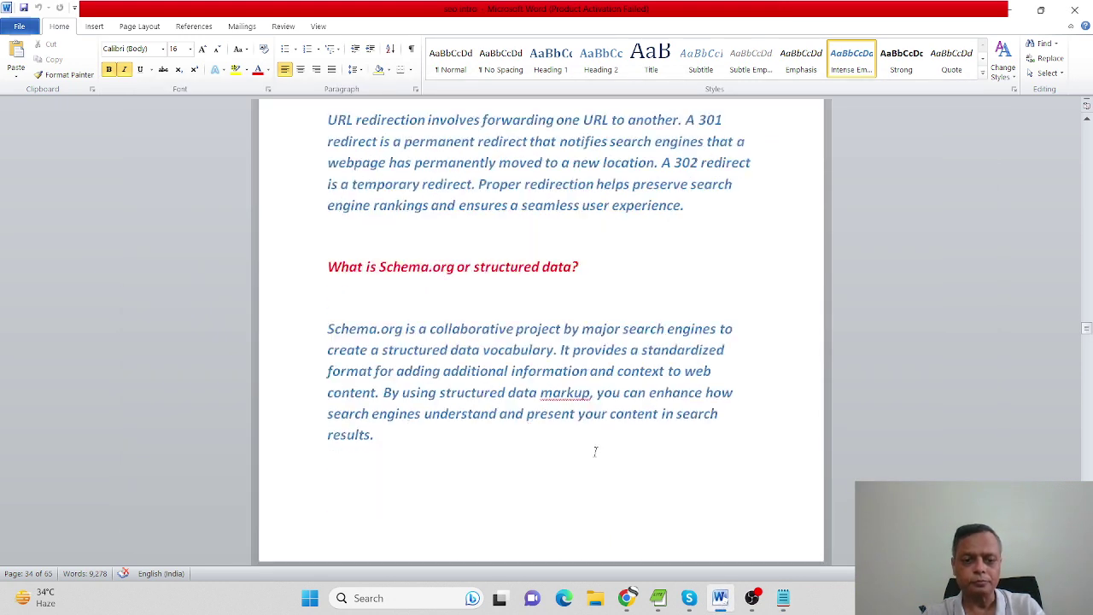
left_click(468, 396)
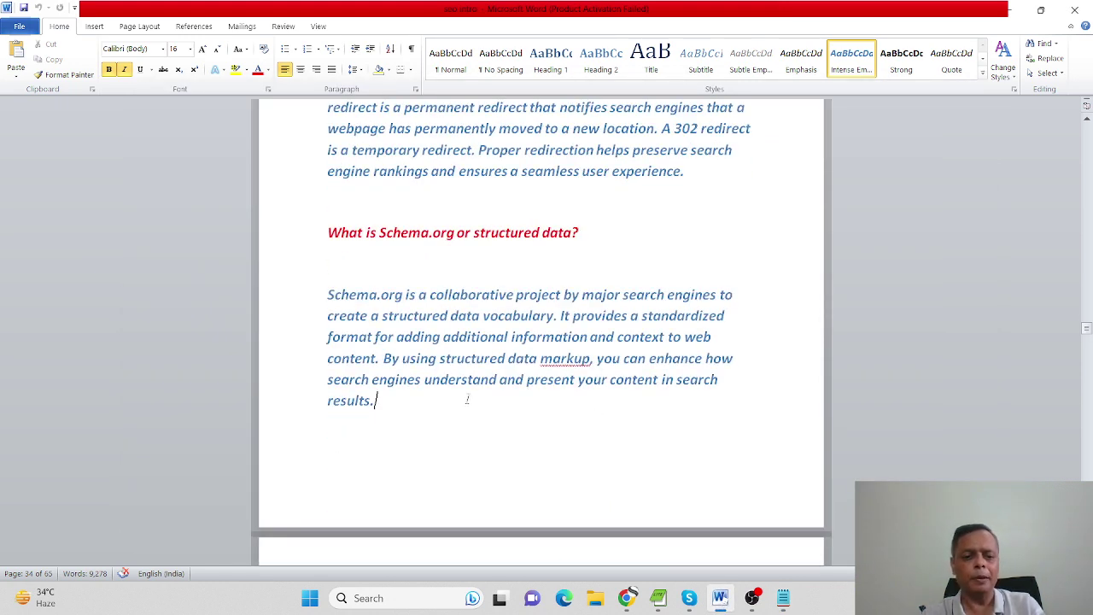
scroll(467, 397, "down", 1)
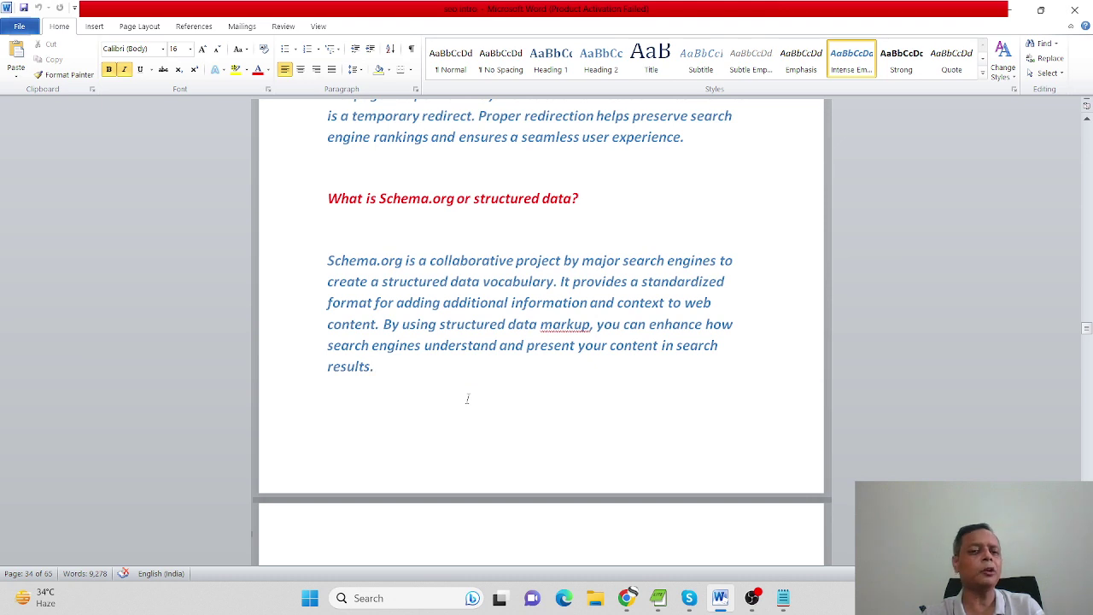
Step: Read the paragraph describing Schema.org and select the words "structured data" in its heading
scroll(468, 398, "down", 3)
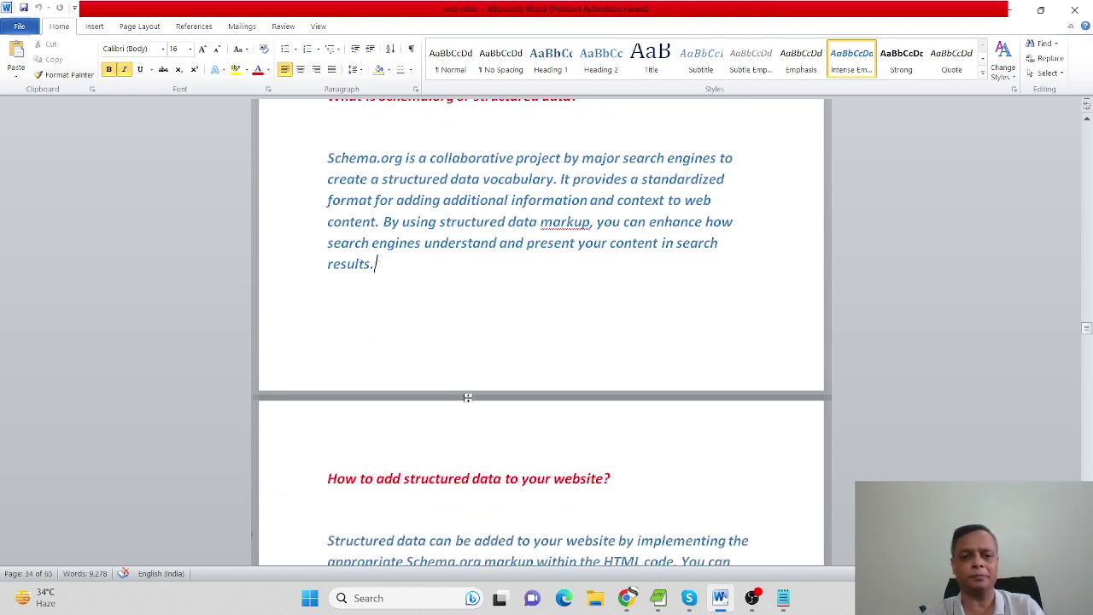
scroll(468, 398, "up", 1)
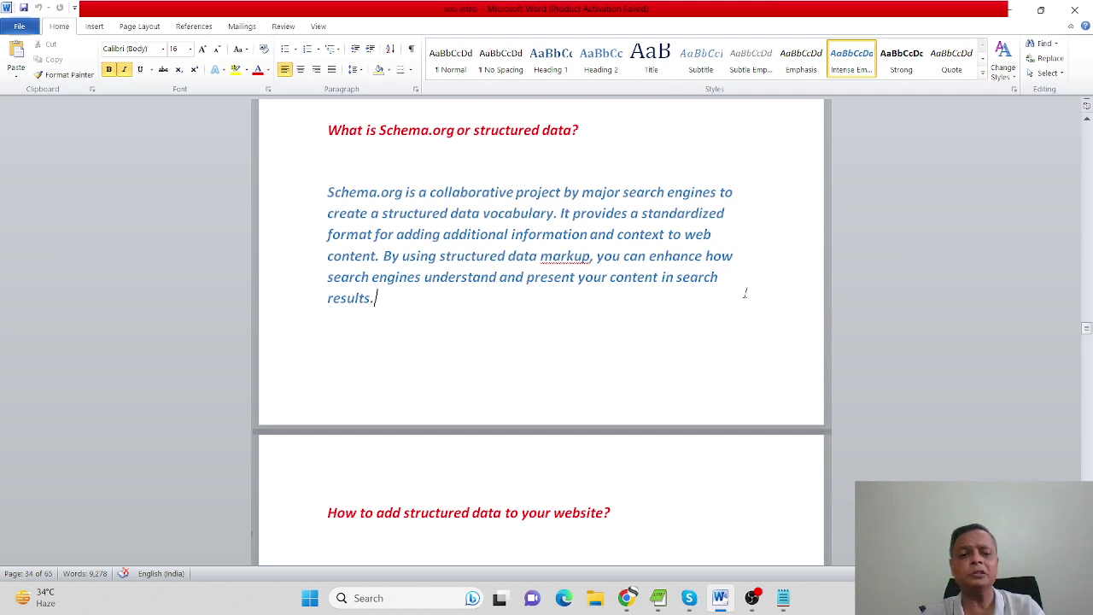
left_click_drag(475, 299, 541, 256)
left_click(486, 300)
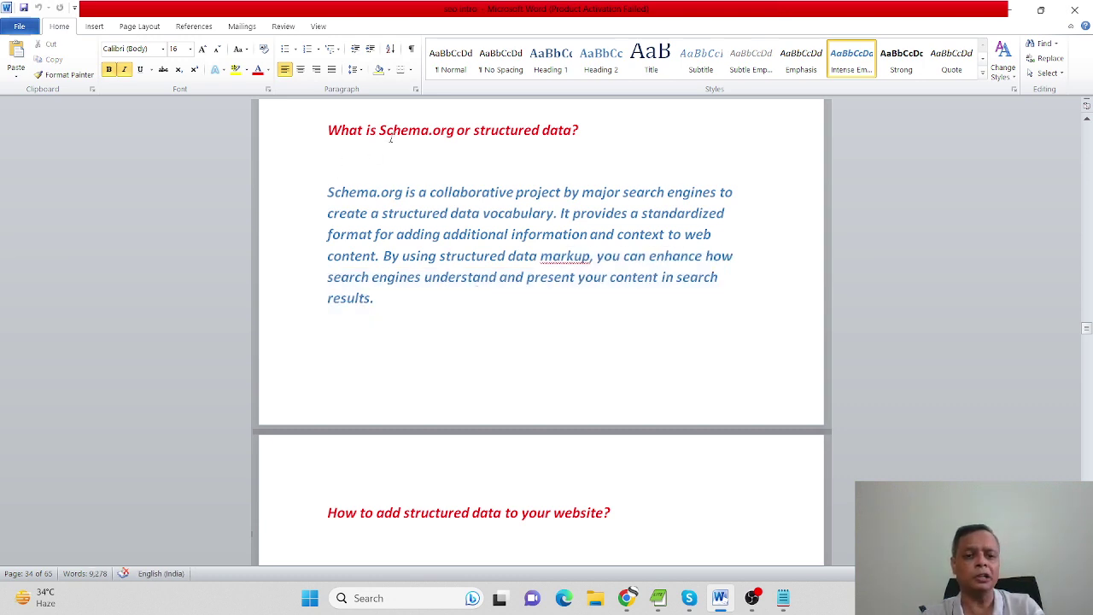
left_click_drag(475, 130, 571, 135)
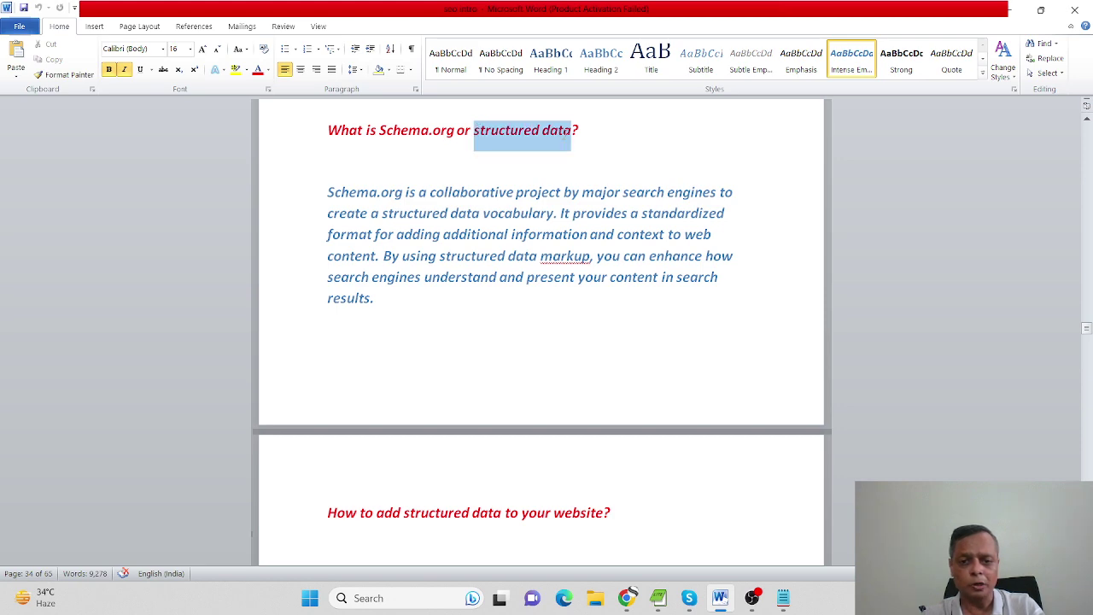
Step: Switch to the incognito Chrome window, search Google for "structured data generator" and open the Structured Data Markup Helper result in a new tab
mouse_move(629, 590)
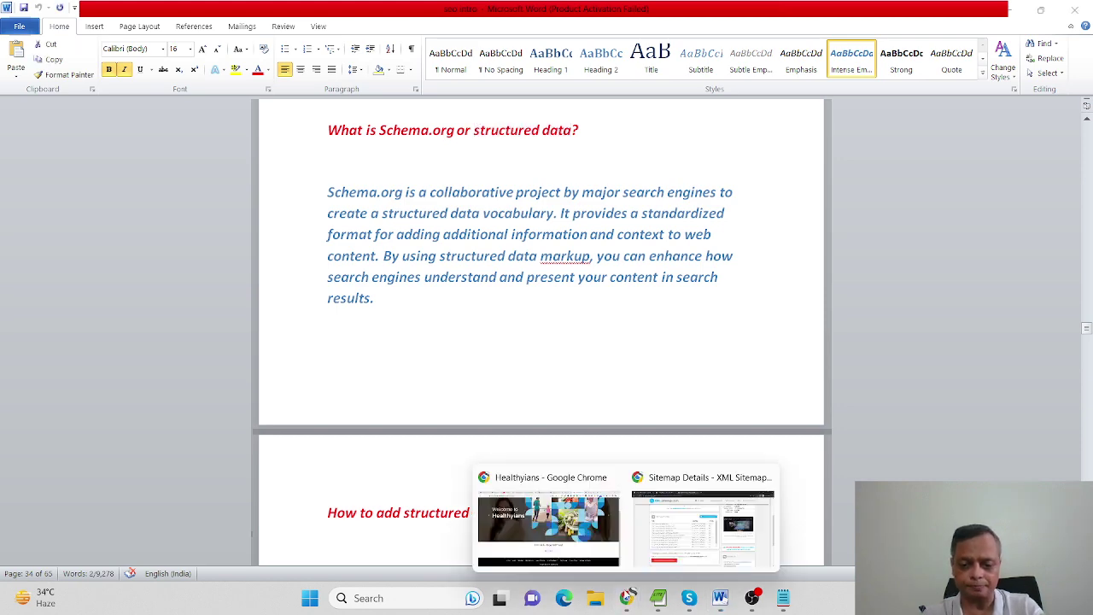
left_click(675, 529)
left_click(237, 12)
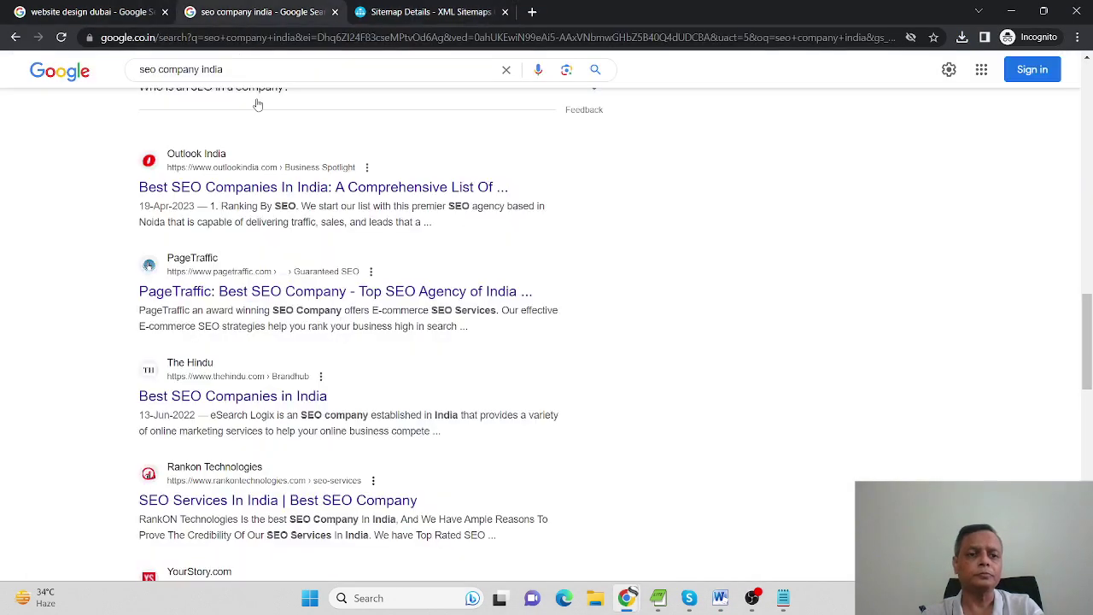
triple_click(126, 69)
type("structured data")
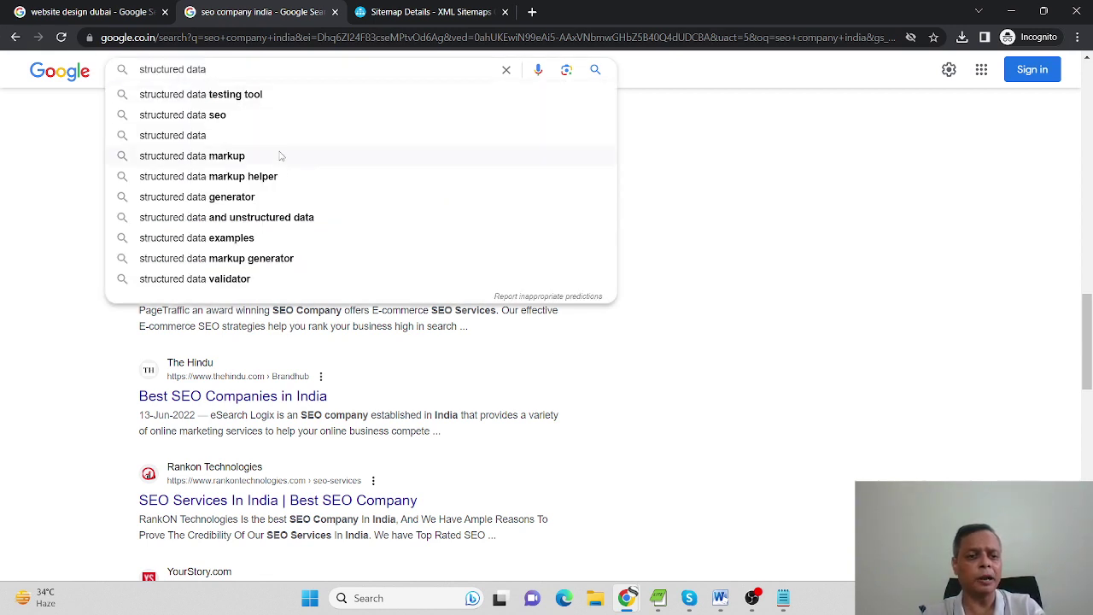
left_click(253, 199)
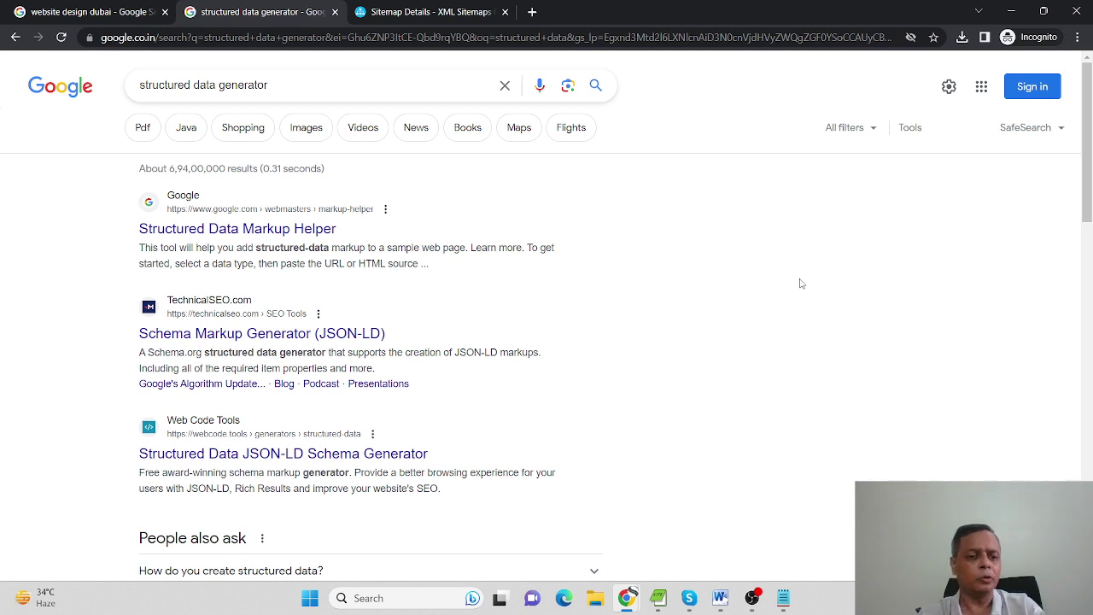
middle_click(282, 229)
left_click(416, 8)
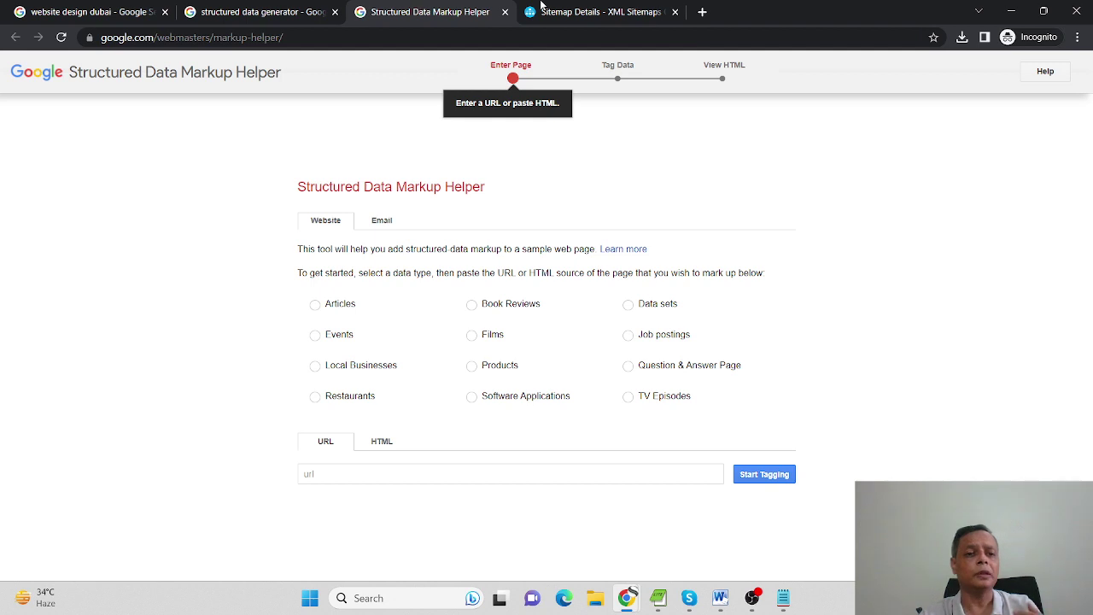
Step: Switch to the Word notes and read the section "How to add structured data to your website?"
left_click(720, 598)
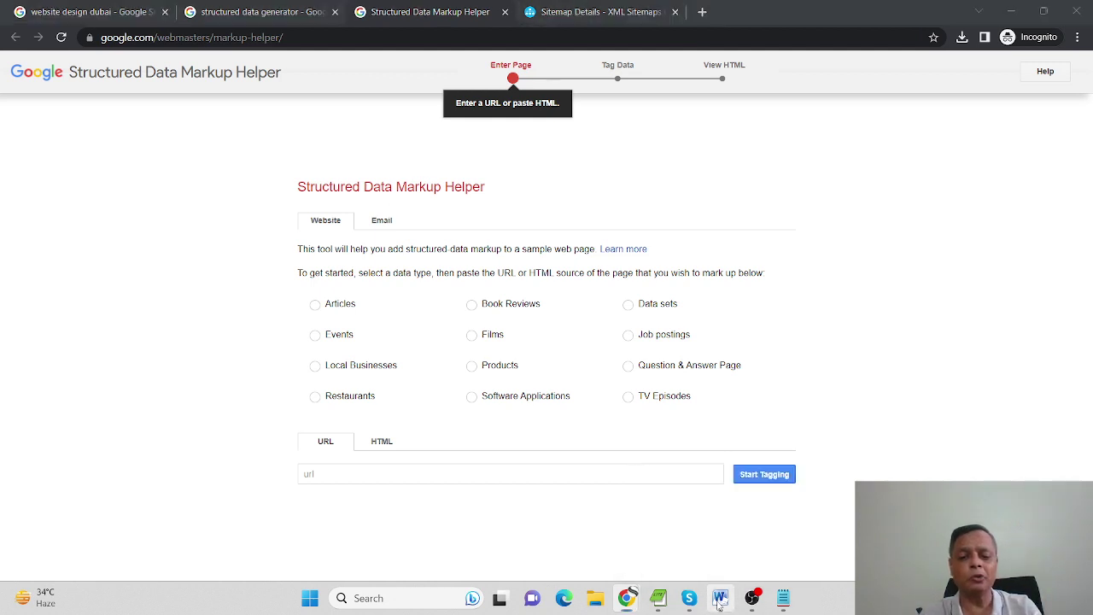
scroll(547, 435, "down", 5)
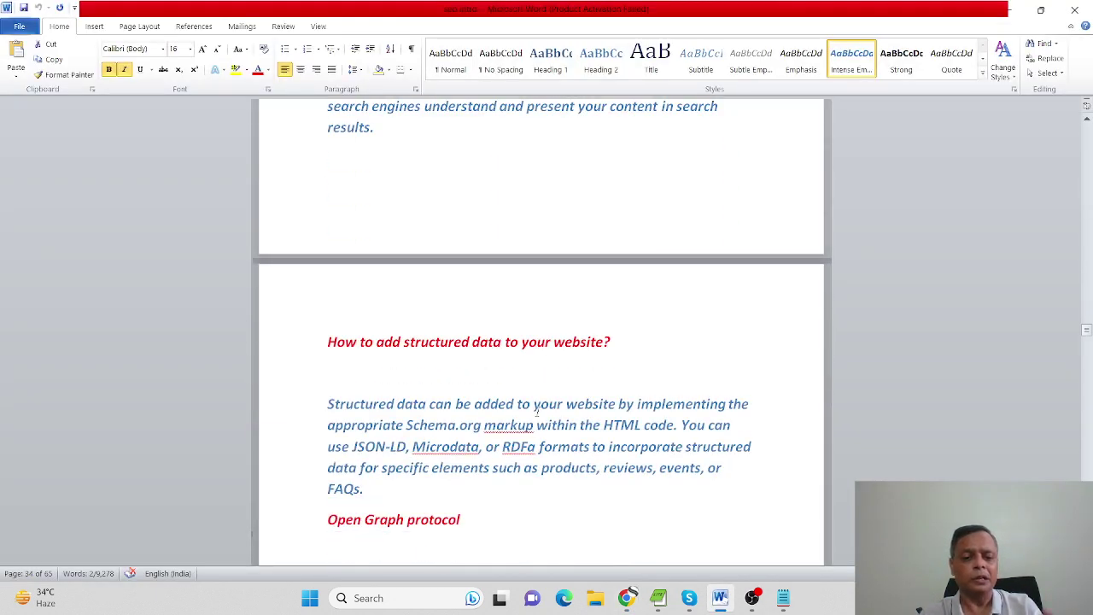
scroll(537, 412, "down", 2)
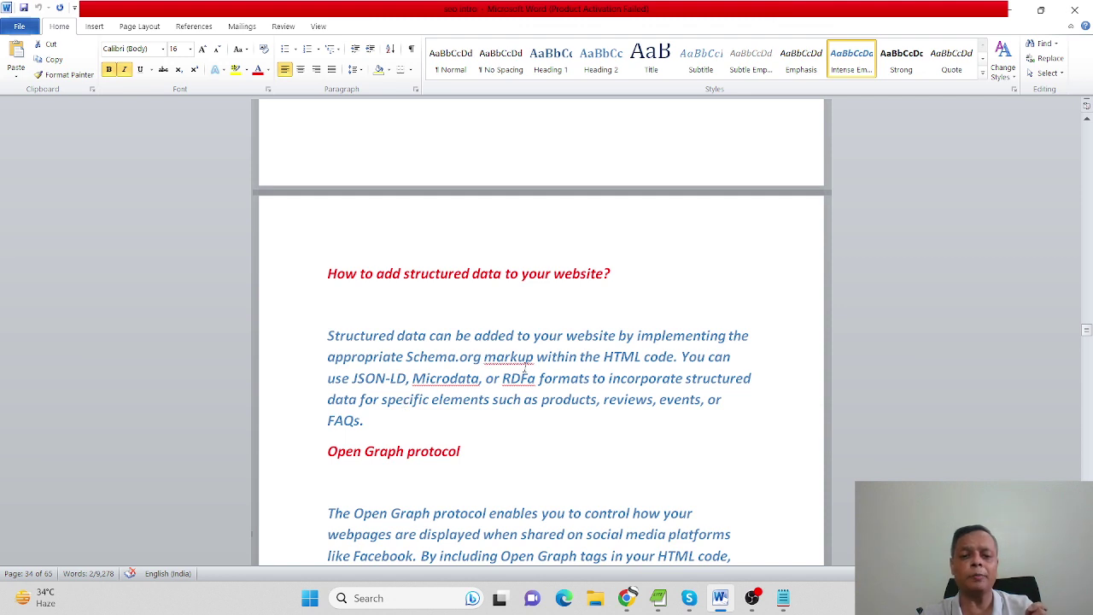
left_click_drag(675, 359, 534, 337)
left_click(362, 422)
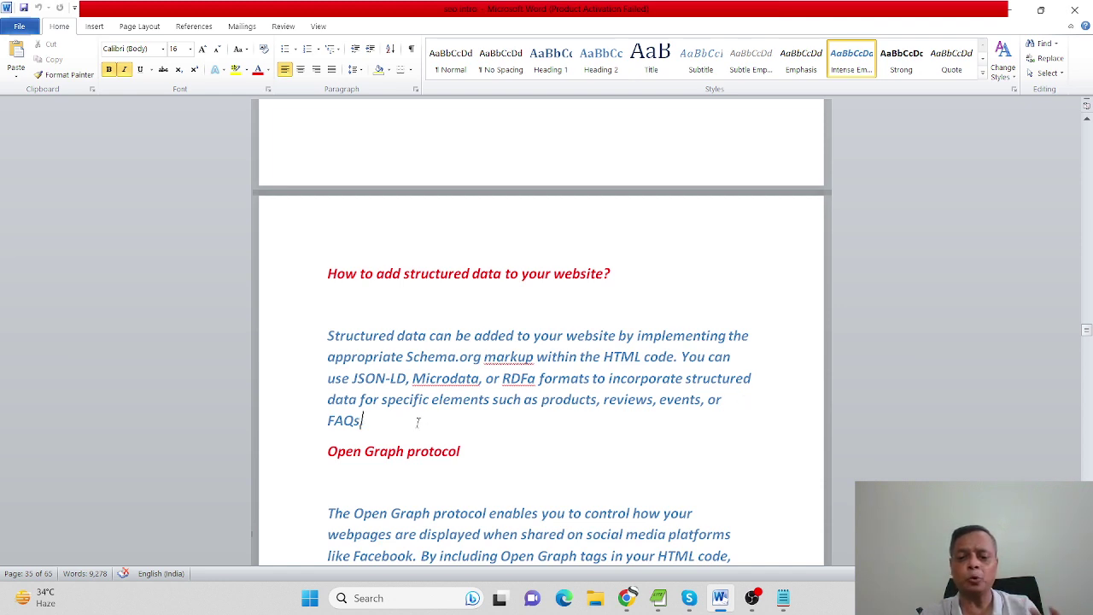
left_click_drag(418, 421, 535, 400)
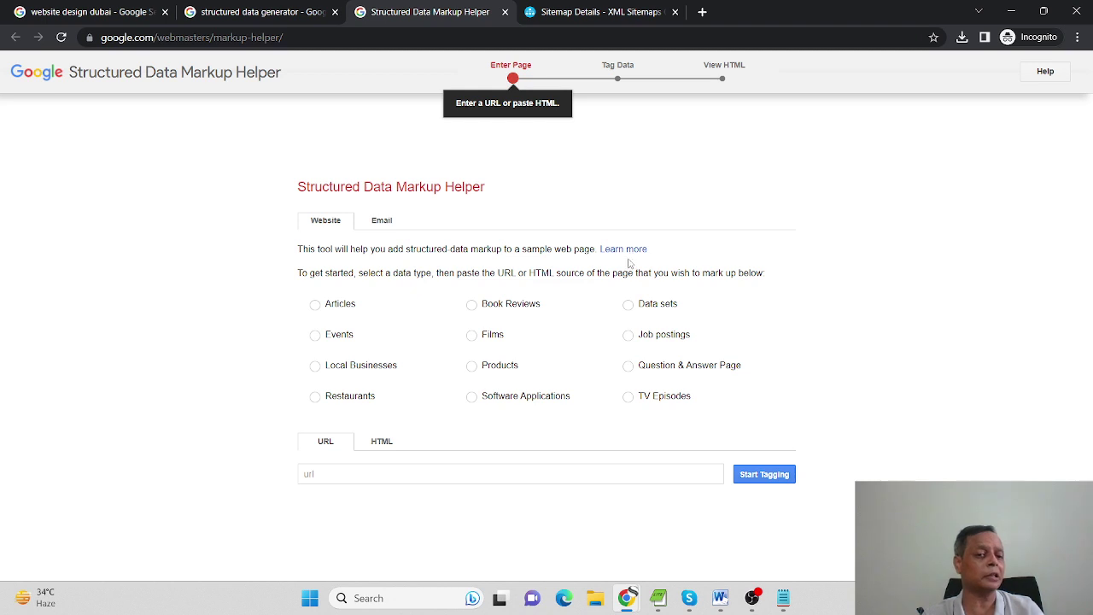
Step: Copy the Structured Data Markup Helper's web address from Chrome into the Notepad file below the redirect examples
left_click(306, 31)
key("ctrl+c")
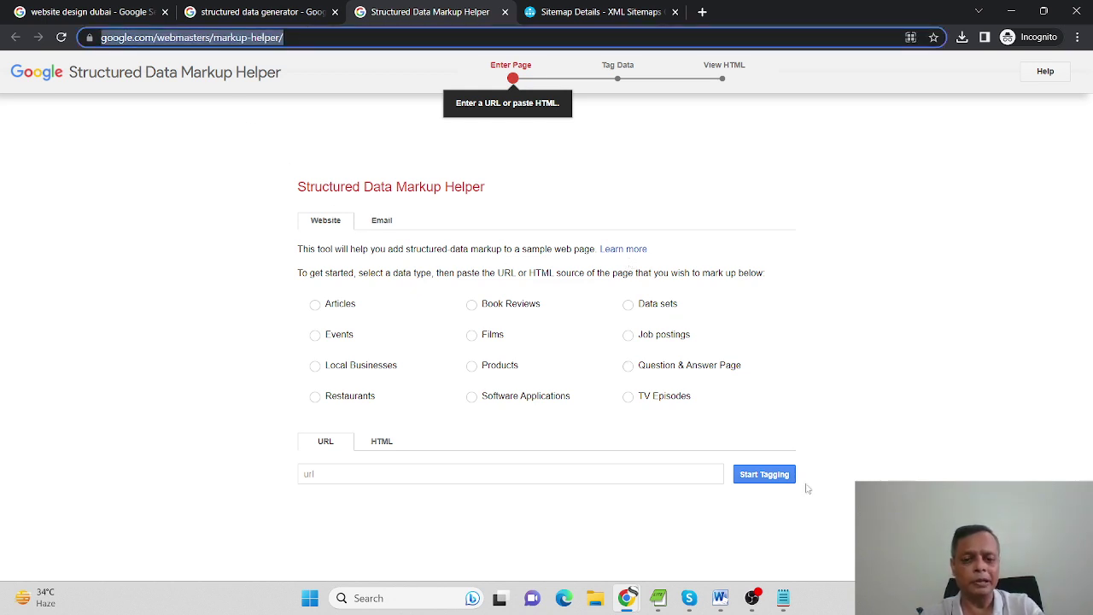
left_click(784, 600)
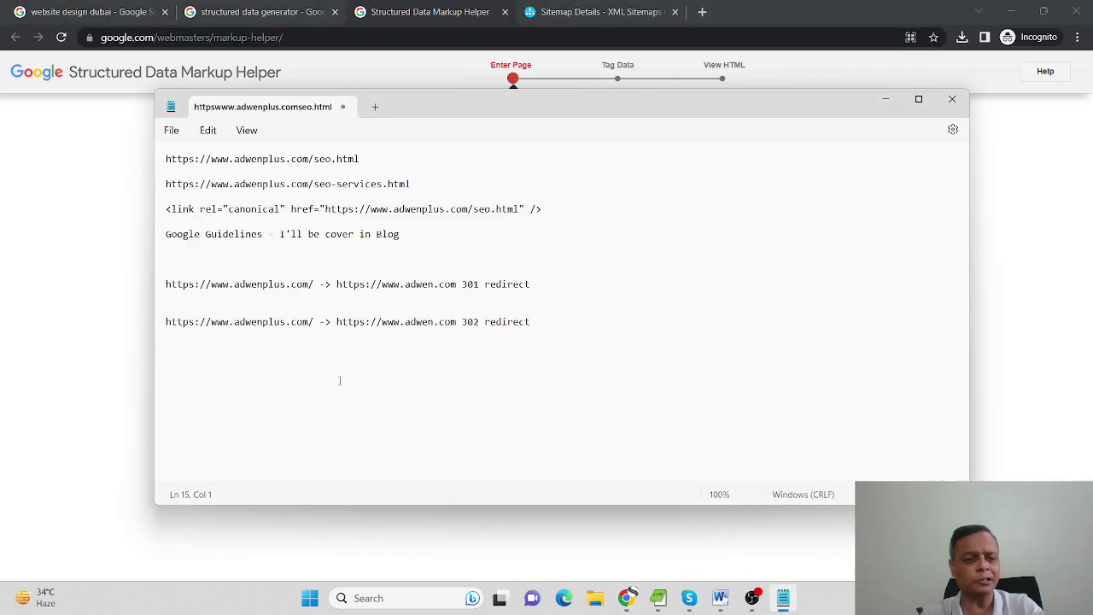
key("ctrl+v")
key("Return")
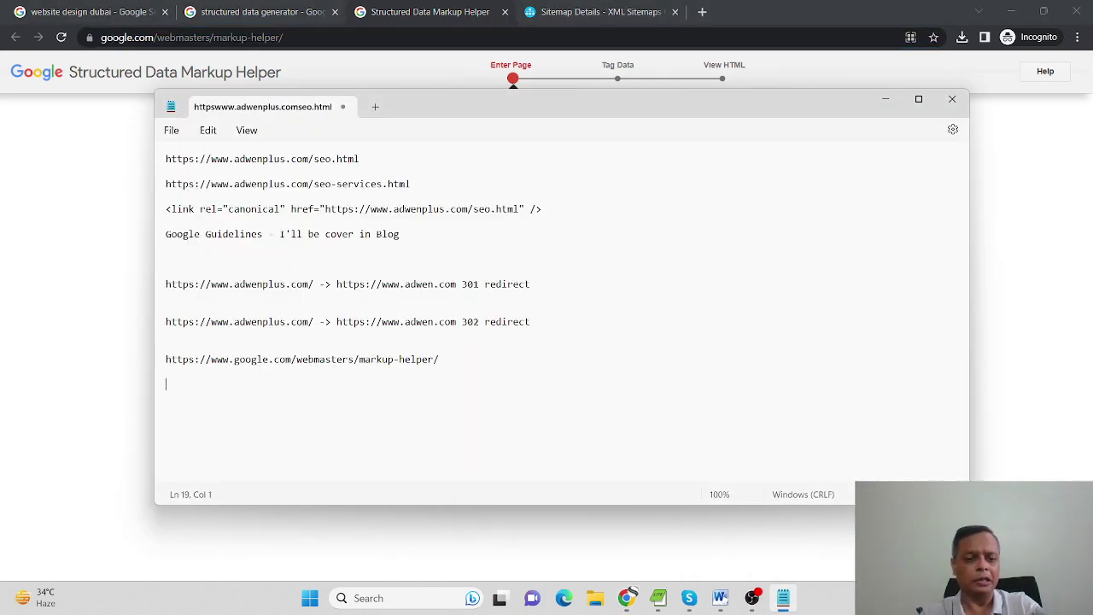
key("alt+Tab")
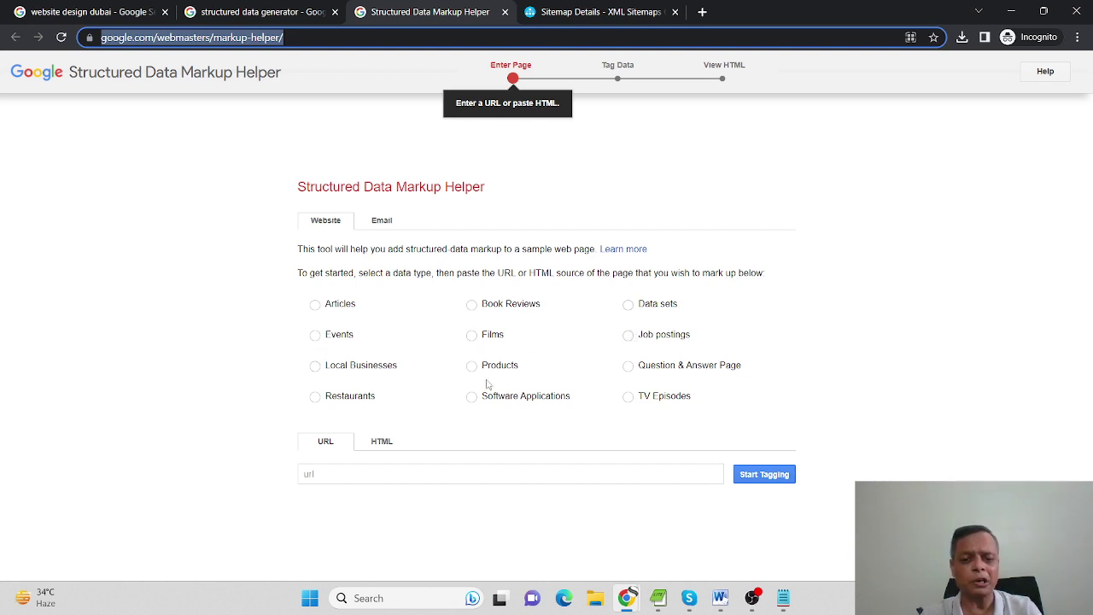
left_click(315, 306)
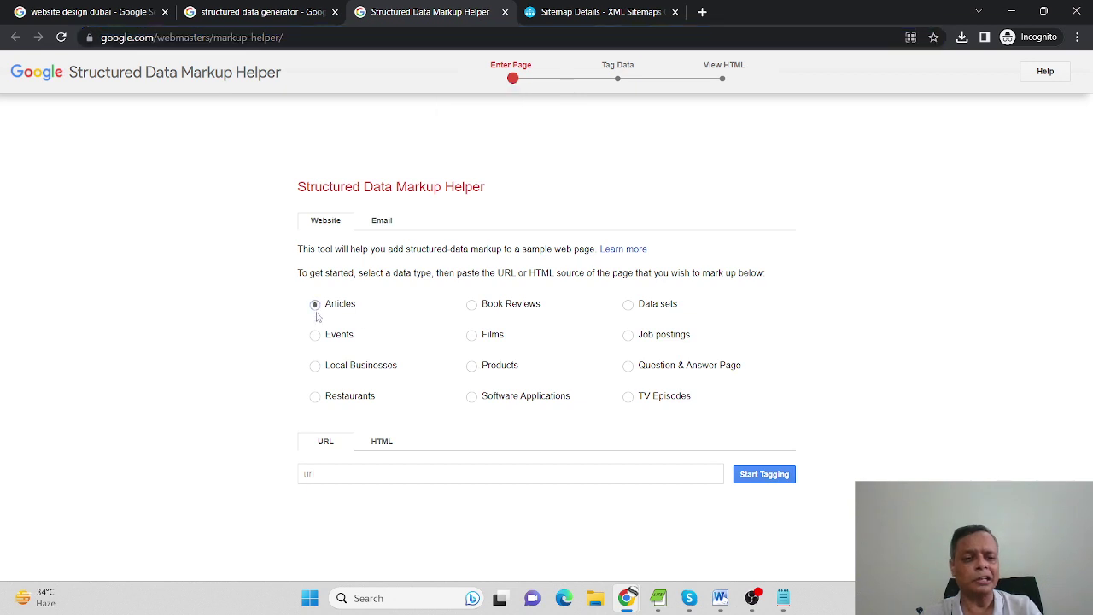
left_click(422, 480)
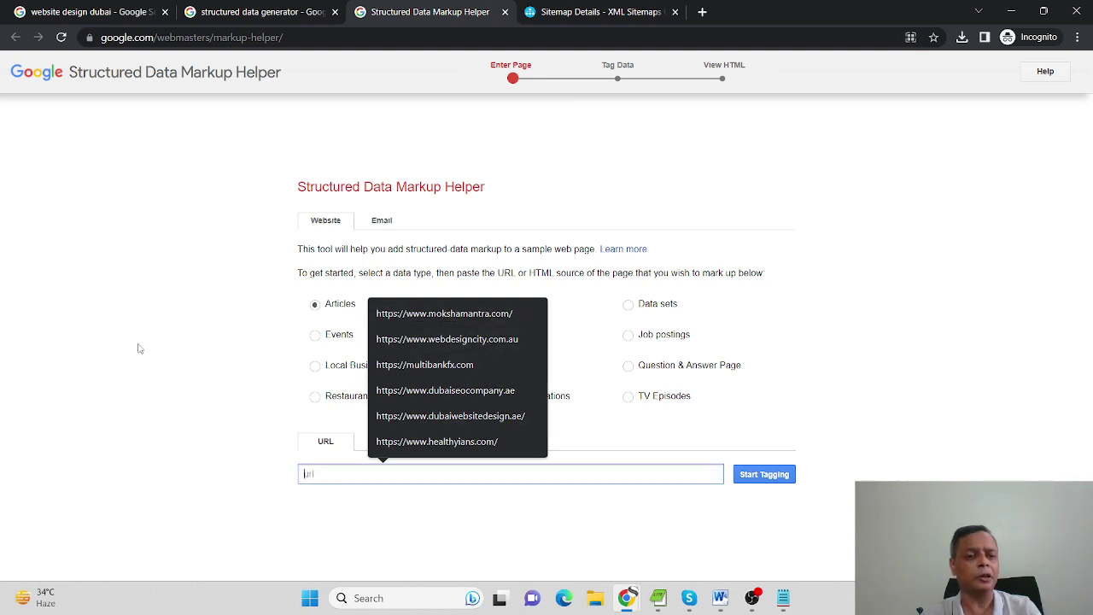
left_click(426, 441)
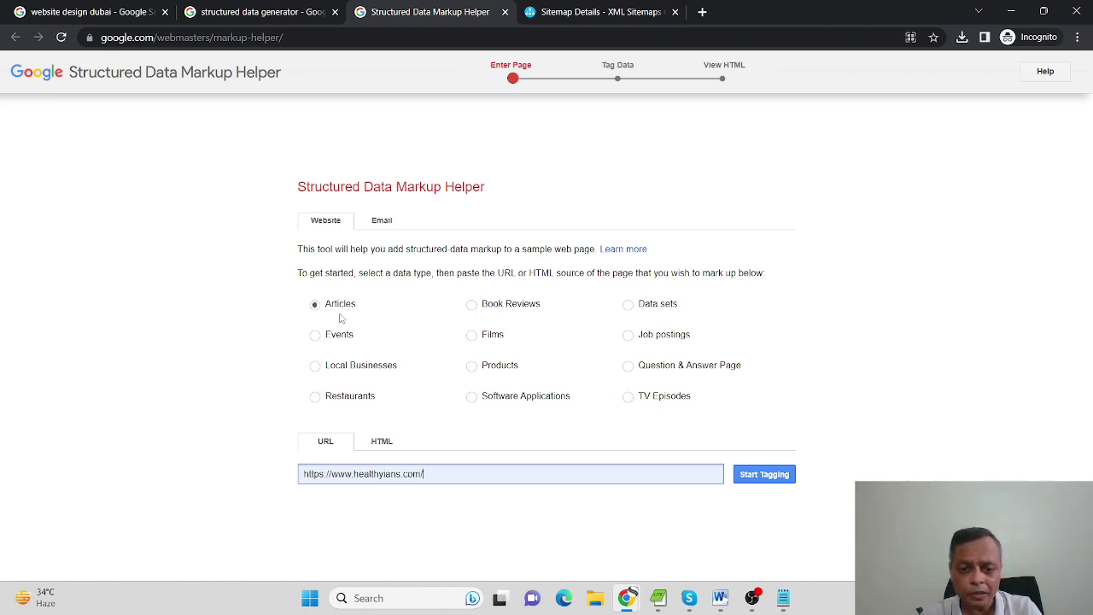
left_click(472, 306)
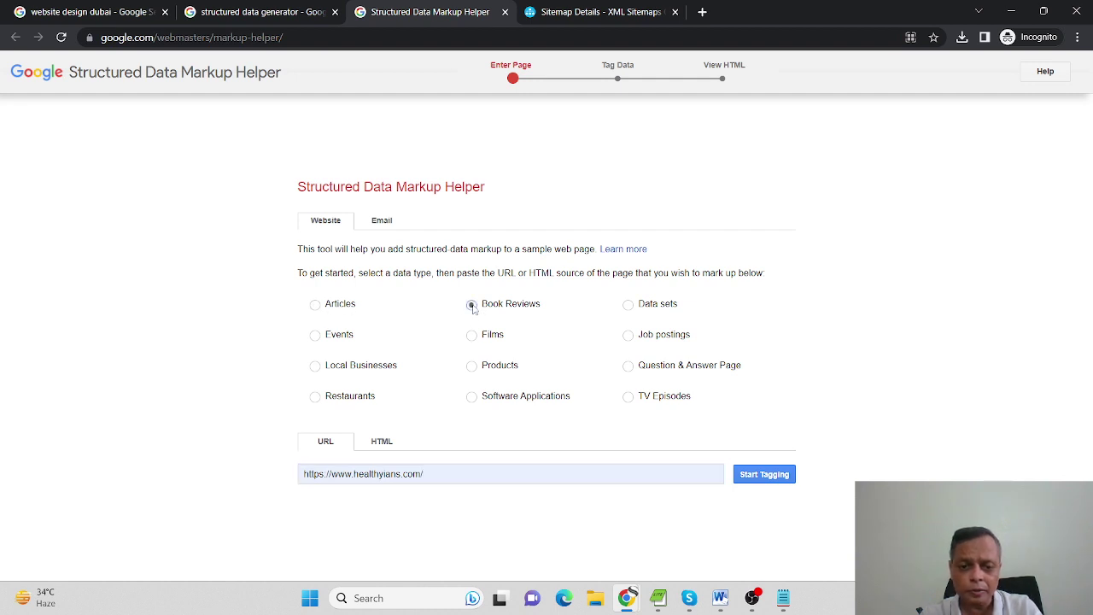
left_click(378, 444)
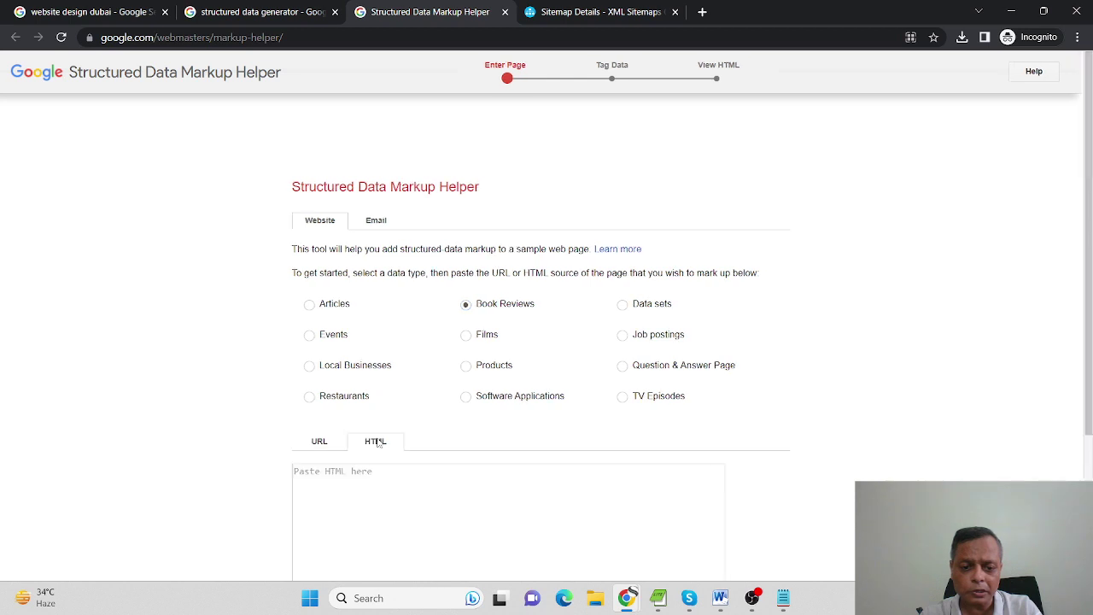
left_click(327, 443)
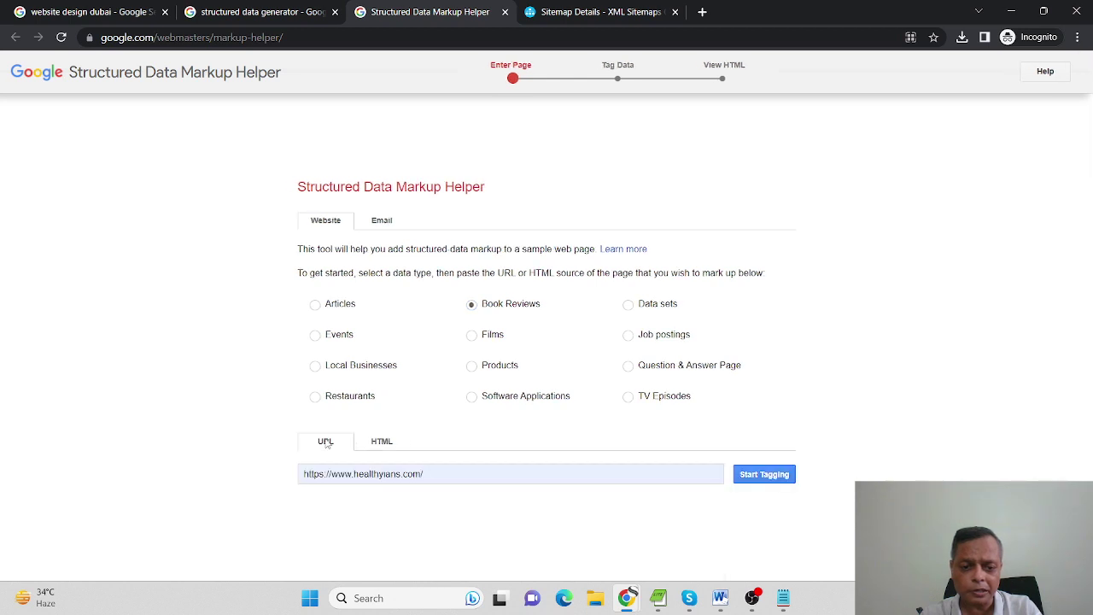
left_click(314, 305)
Step: Try to start tagging the healthyians.com home page as an article
left_click(765, 475)
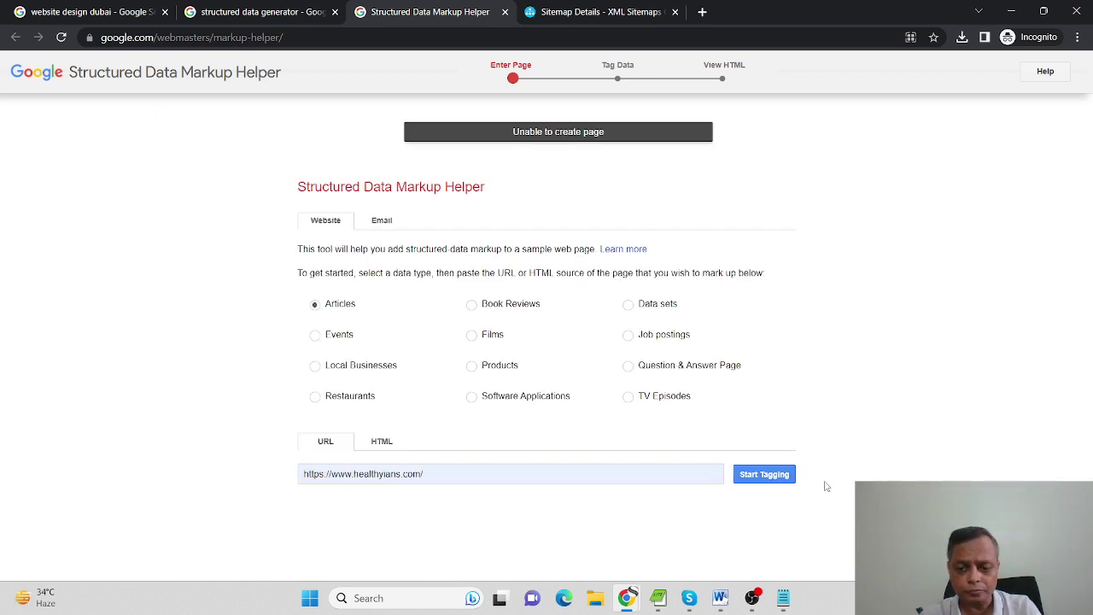
left_click(782, 477)
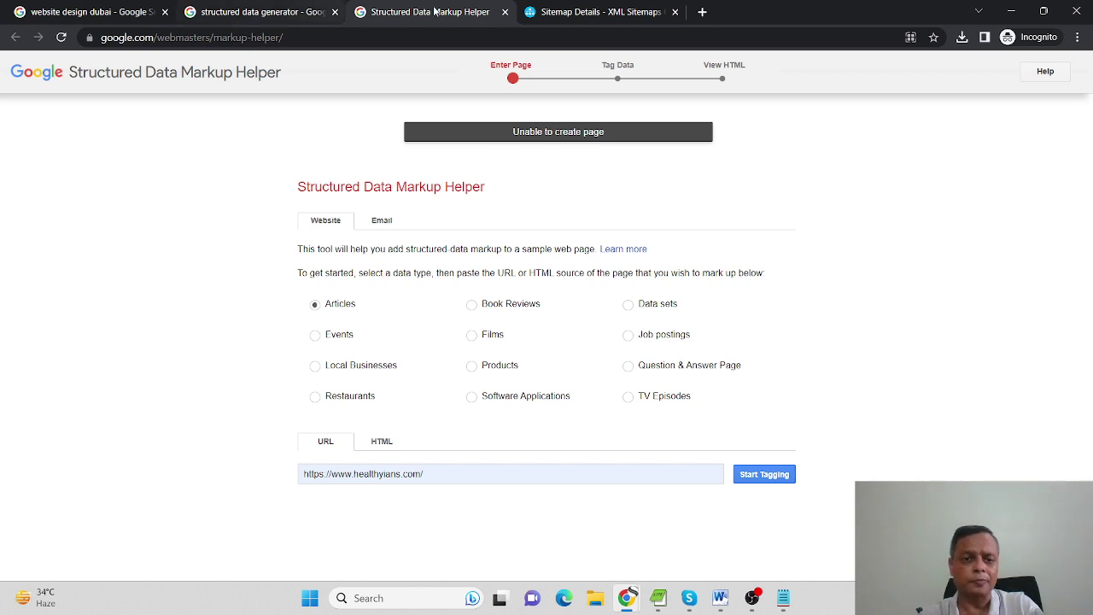
left_click(576, 8)
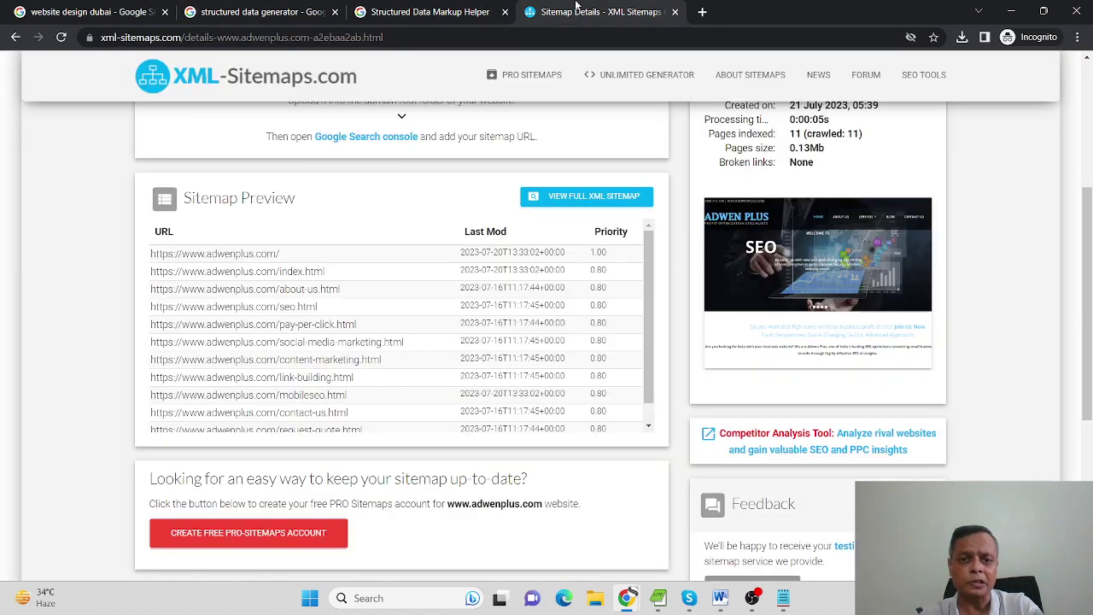
left_click(419, 12)
key("alt+Tab")
key("alt+Tab")
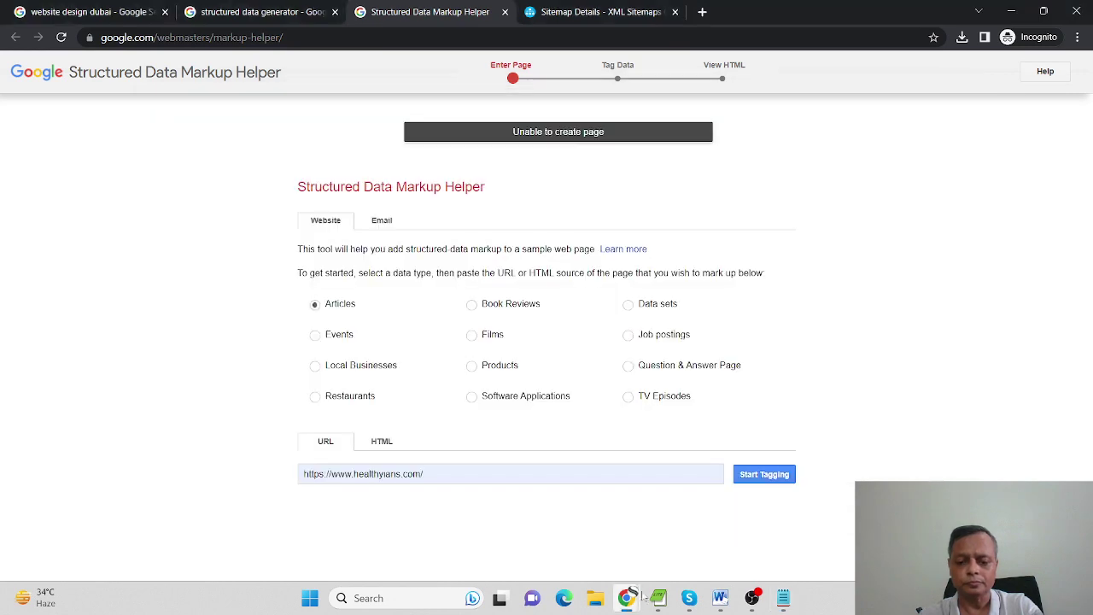
Step: Switch to the Chrome window showing Healthyians, go back to the "What Is a Carnivore Keto Diet?" article and copy its address
mouse_move(627, 598)
left_click(549, 523)
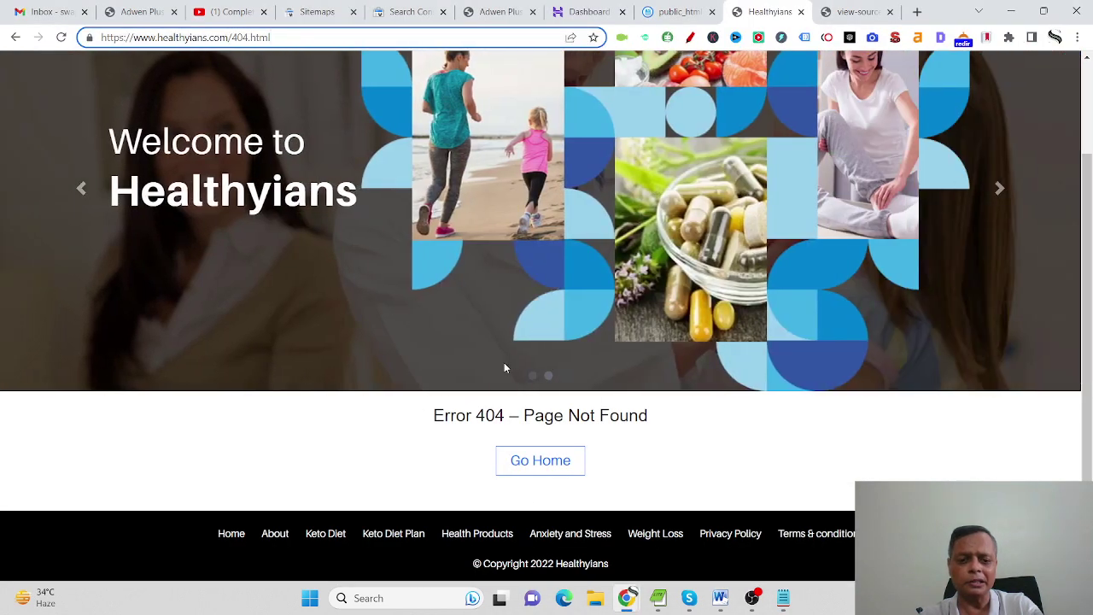
scroll(505, 363, "up", 1)
left_click(15, 37)
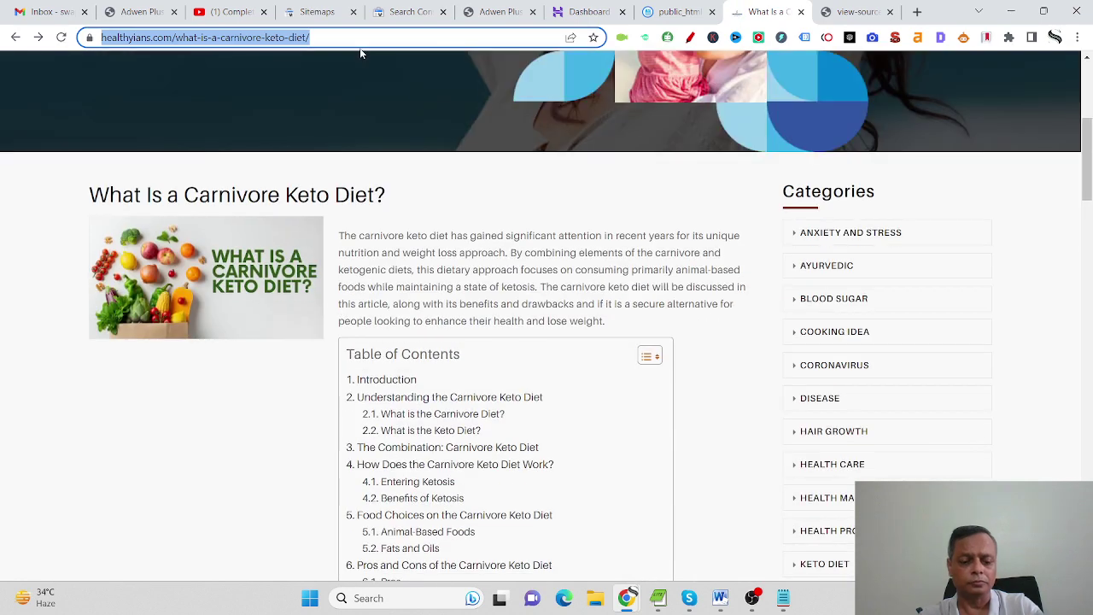
key("alt+Tab")
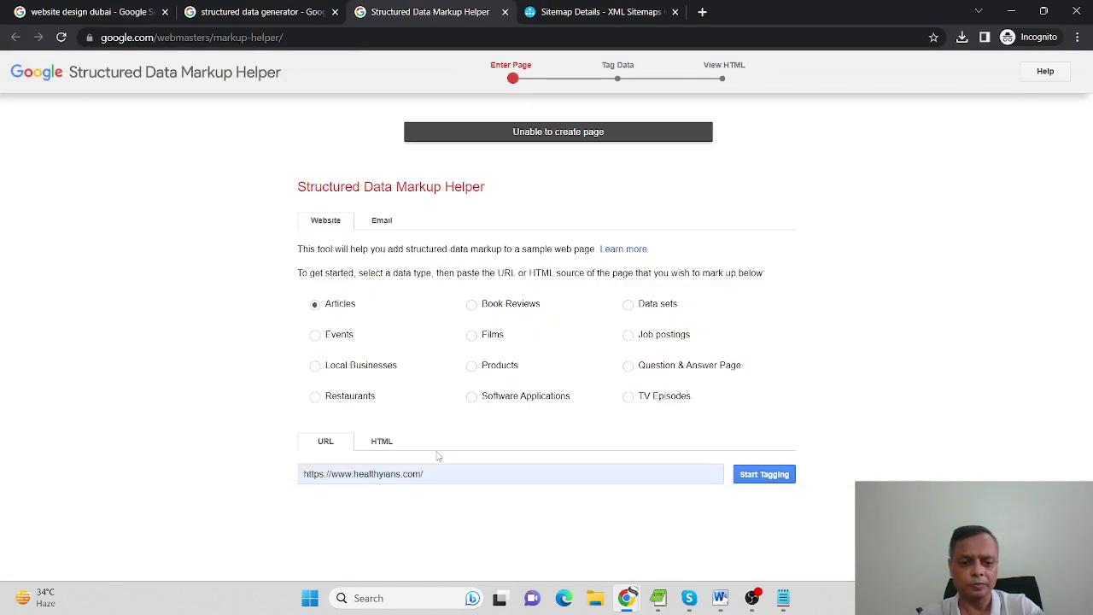
left_click(445, 478)
key("ctrl+a")
key("ctrl+v")
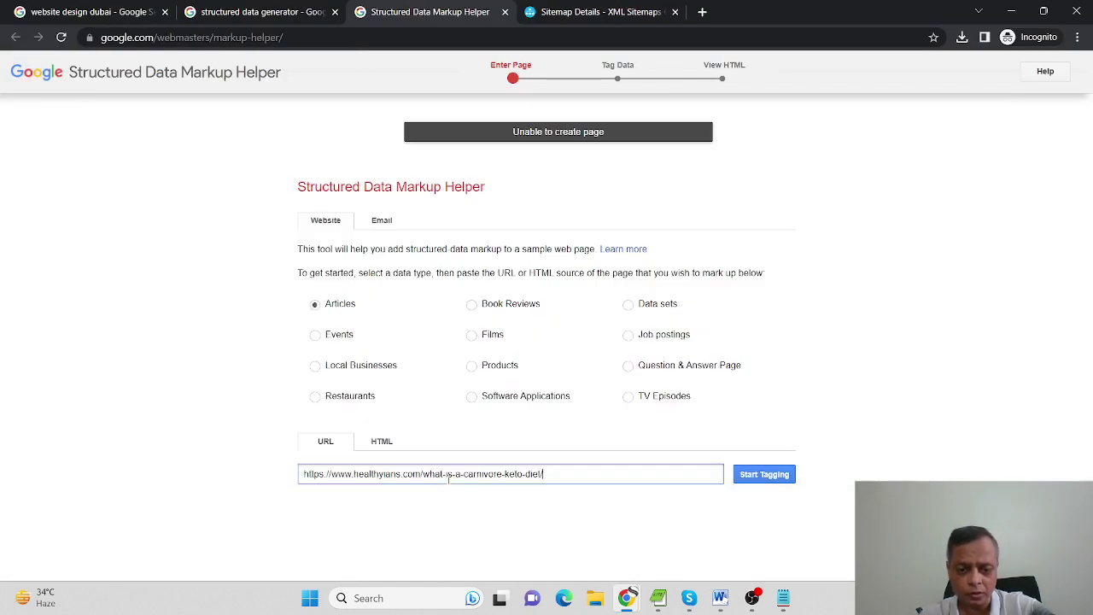
left_click(762, 478)
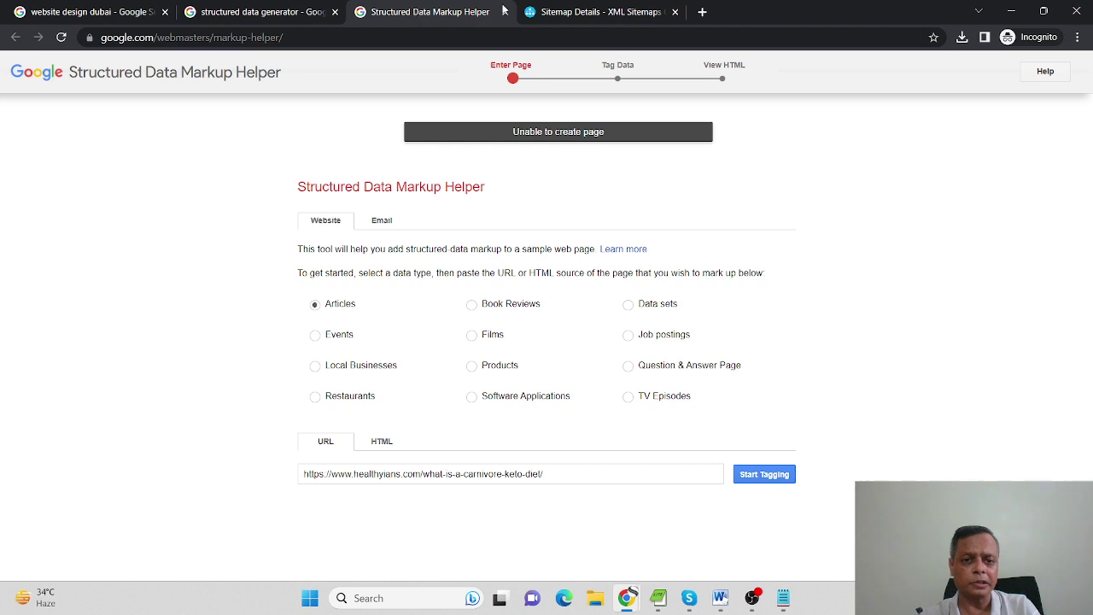
Step: Open TechnicalSEO.com's "Schema Markup Generator (JSON-LD)" from the Google results in a new tab
left_click(243, 10)
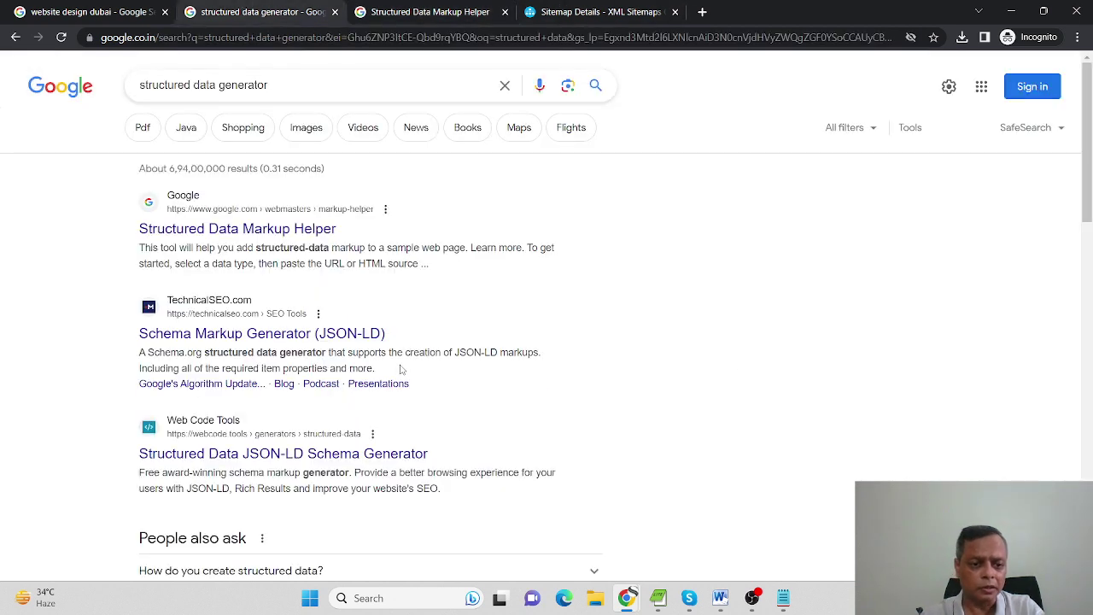
middle_click(359, 334)
left_click(434, 5)
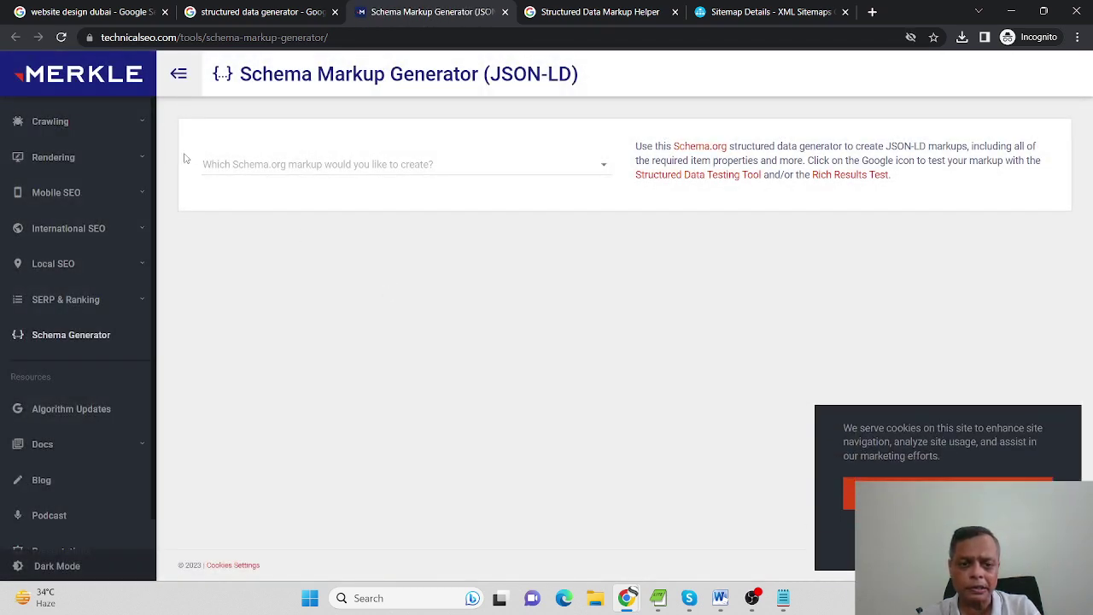
Step: Look through the available Schema.org markup types and choose Article as the markup to create
left_click(297, 173)
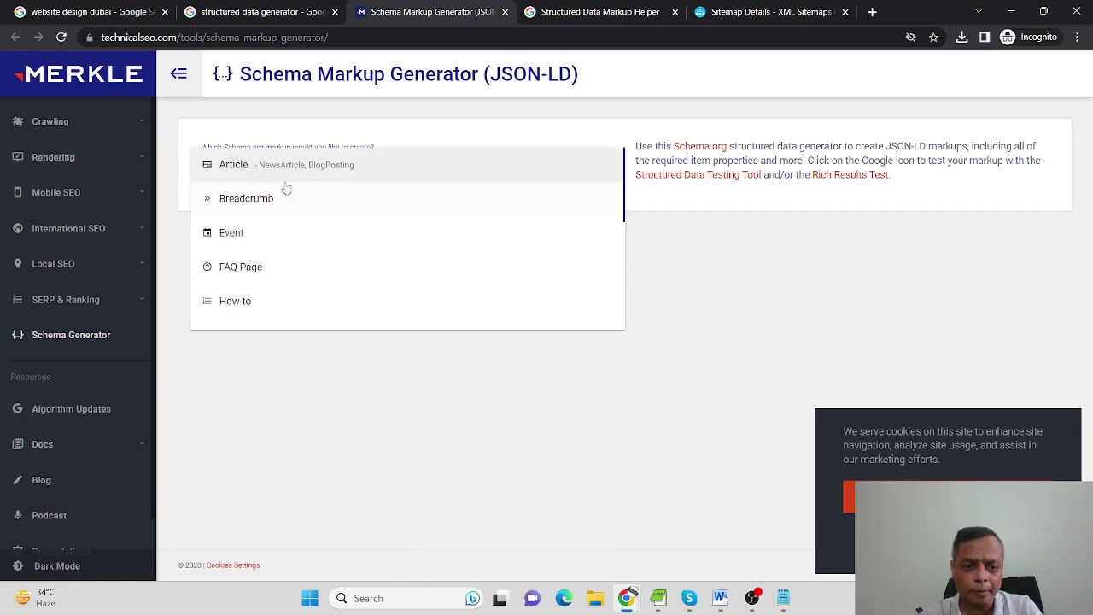
scroll(273, 291, "down", 4)
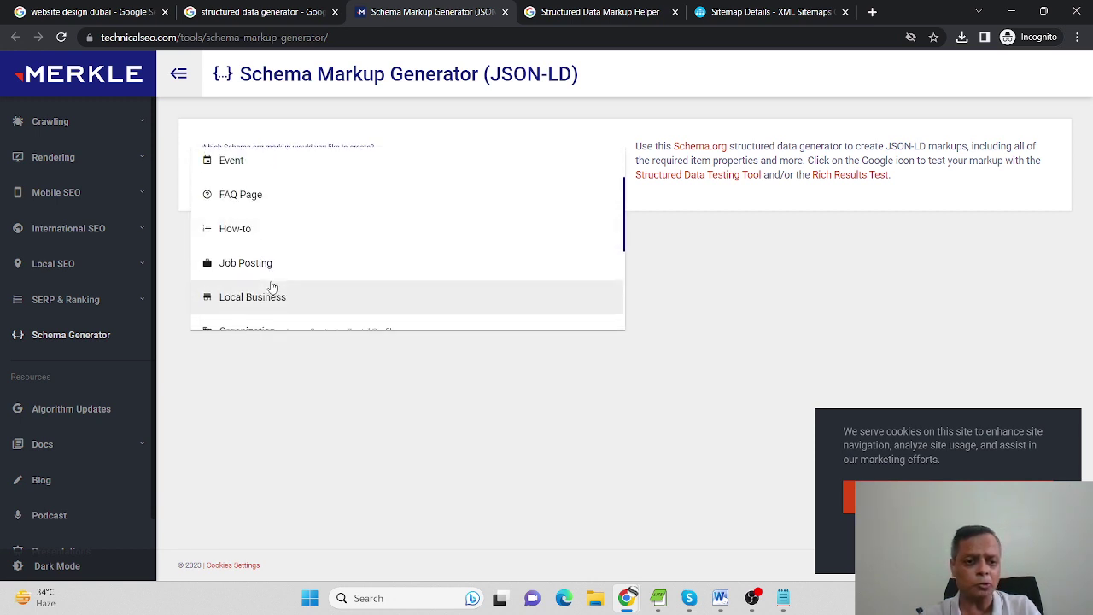
scroll(272, 287, "up", 4)
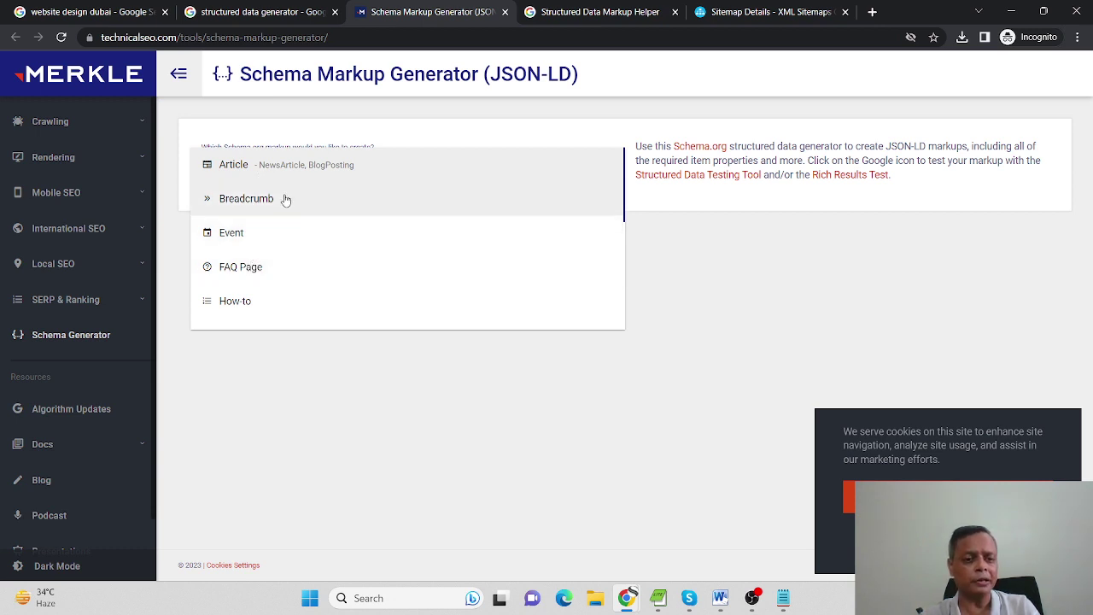
scroll(297, 274, "down", 2)
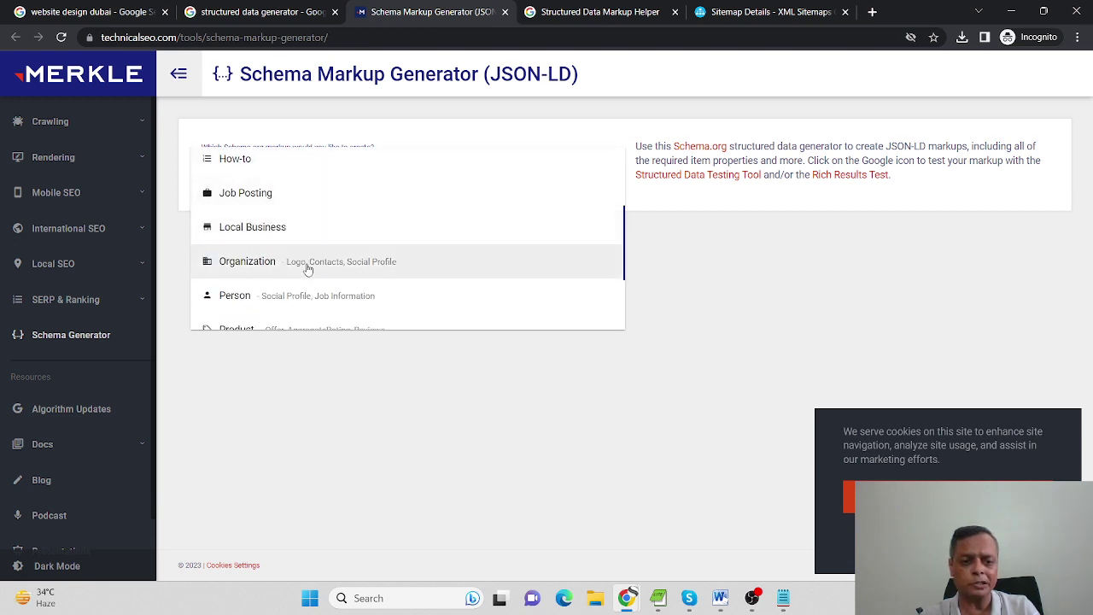
scroll(332, 305, "down", 1)
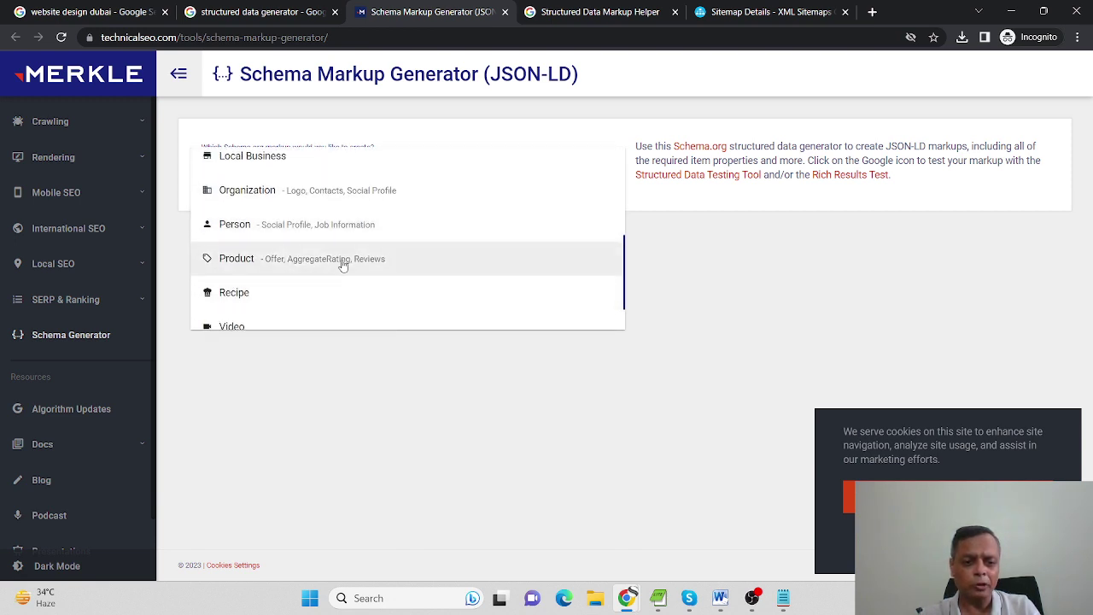
left_click(336, 421)
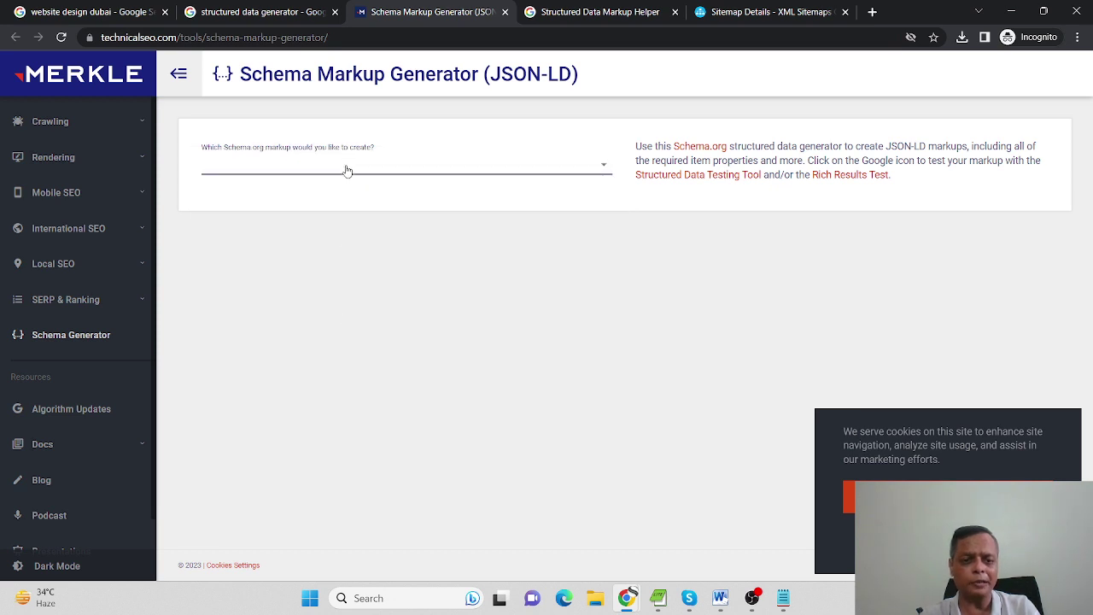
left_click(347, 171)
left_click(273, 174)
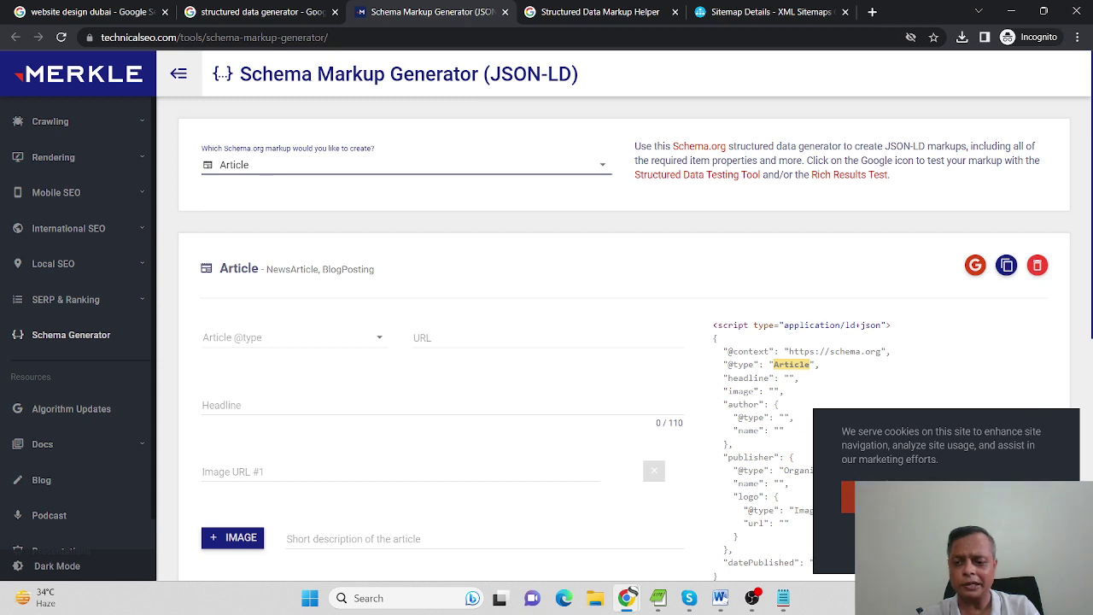
scroll(455, 332, "down", 2)
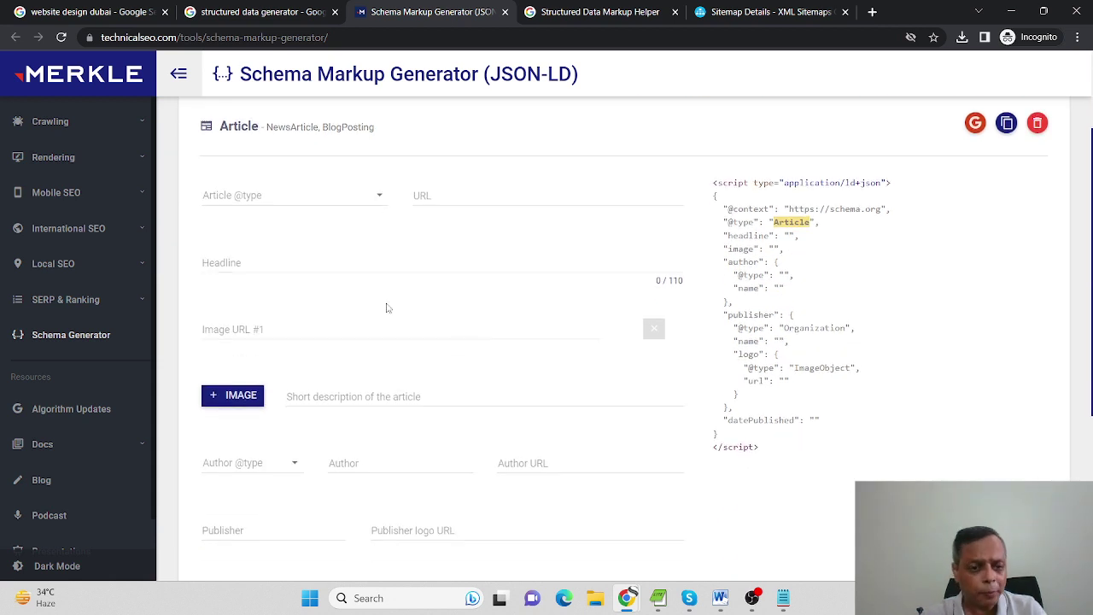
left_click(283, 204)
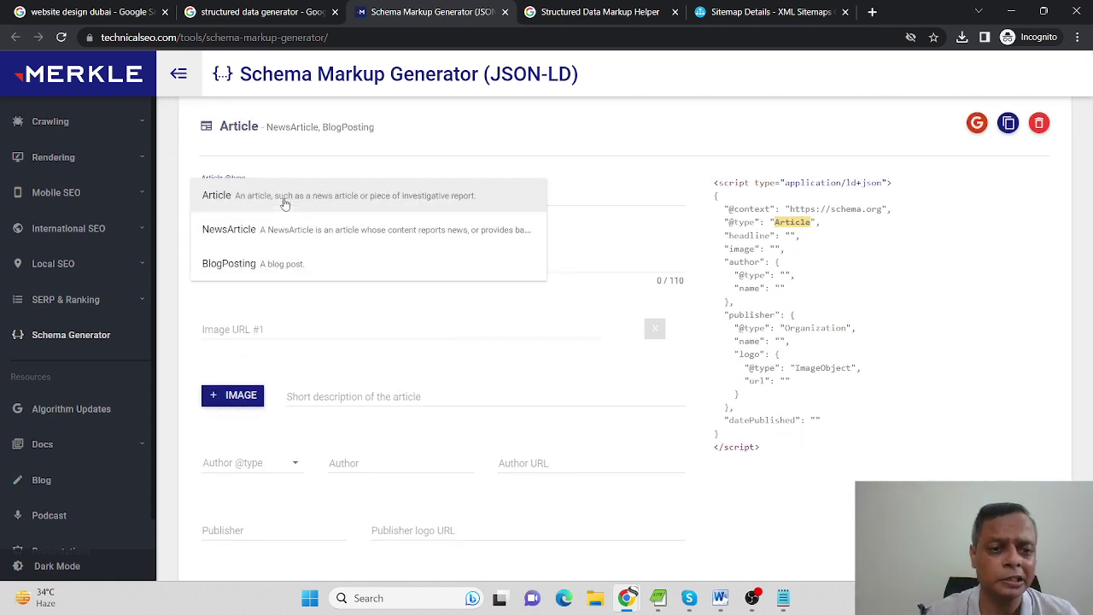
left_click(285, 204)
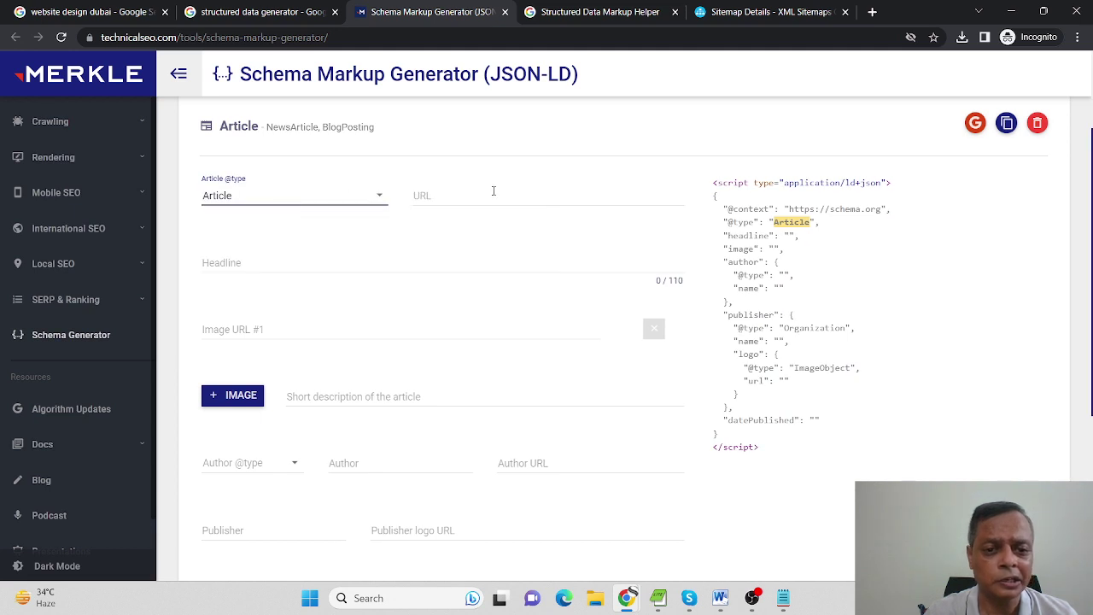
left_click(494, 190)
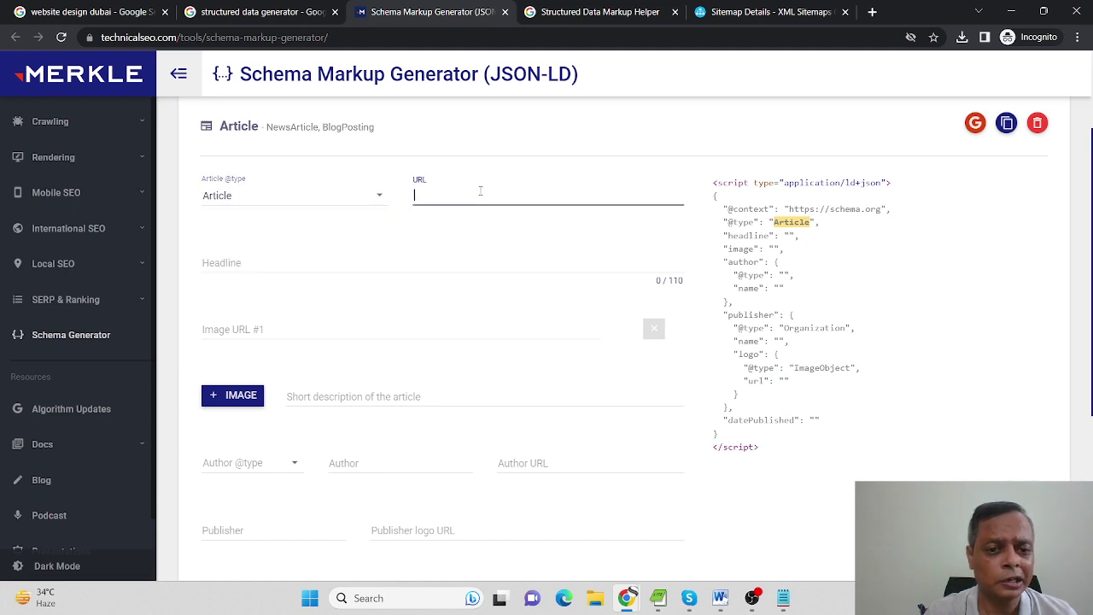
left_click(259, 254)
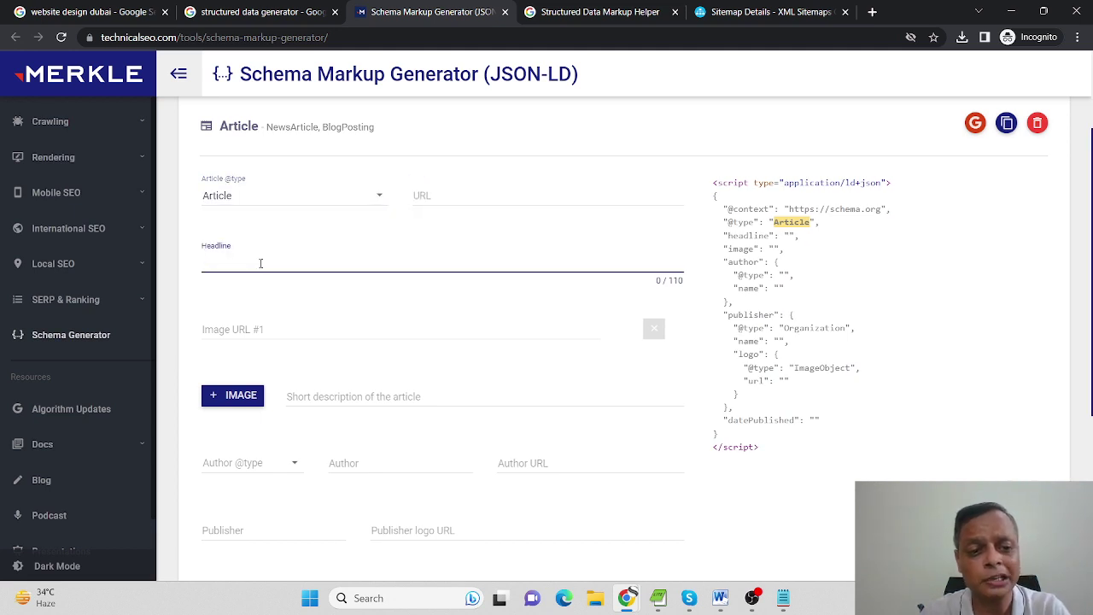
left_click(289, 342)
left_click(287, 326)
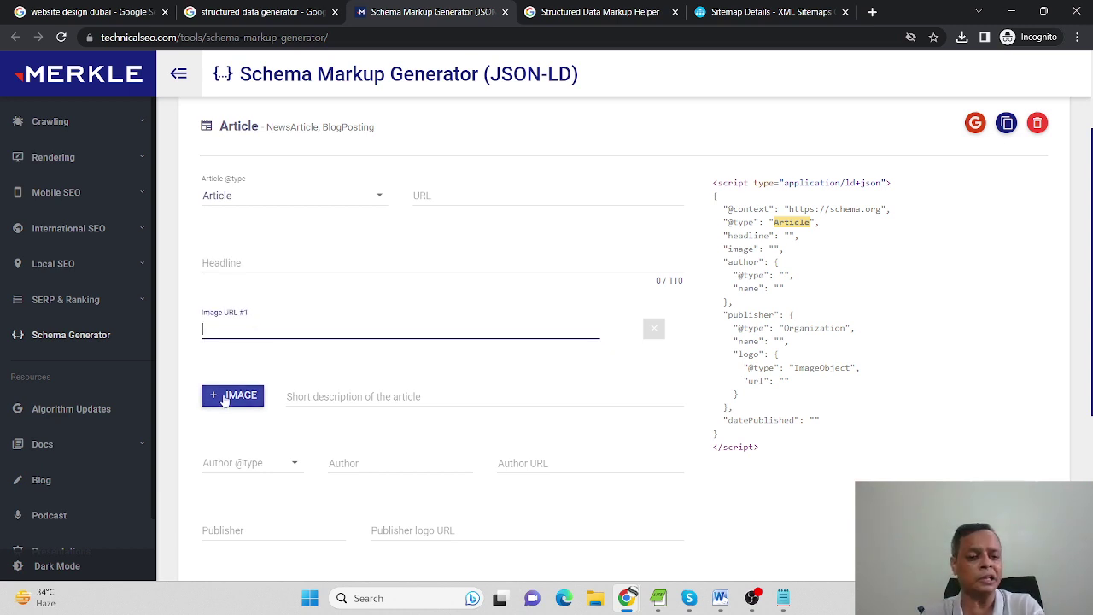
scroll(221, 401, "down", 2)
left_click(294, 325)
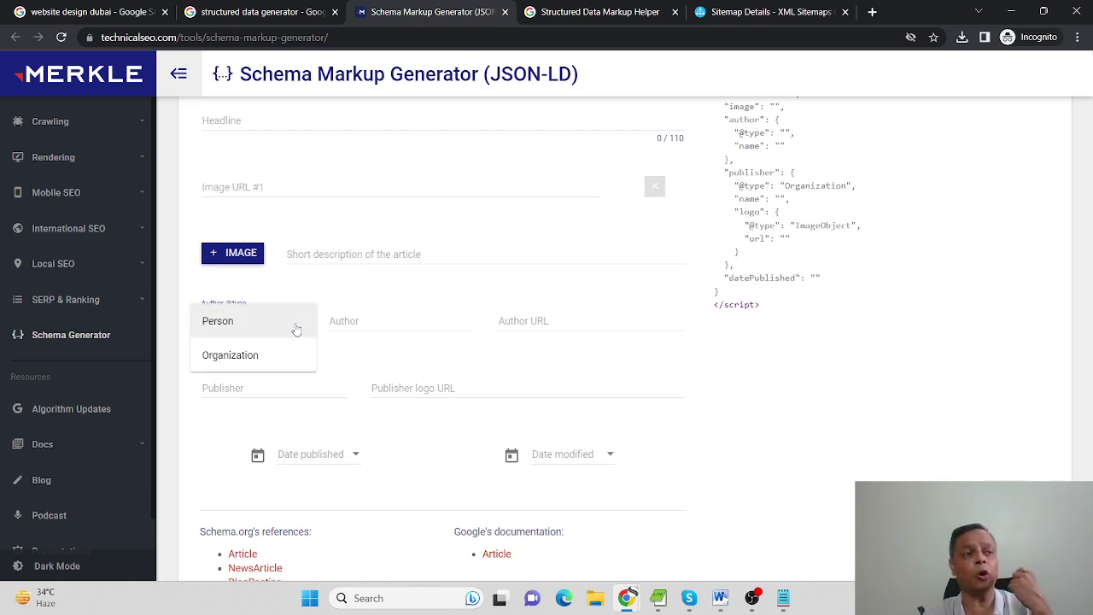
left_click(276, 366)
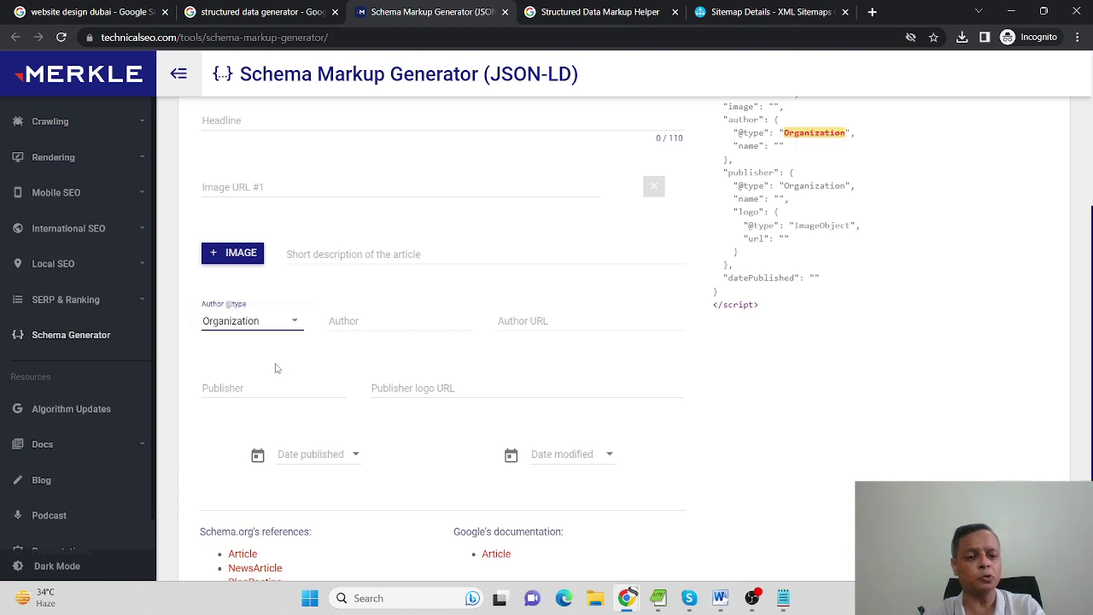
left_click(407, 321)
left_click(581, 322)
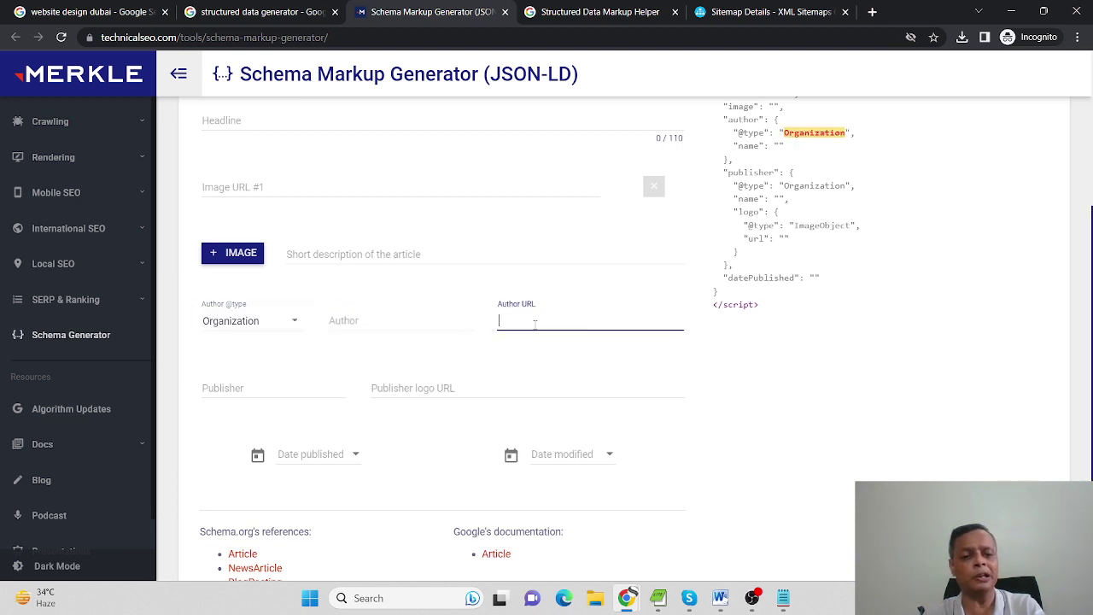
left_click(386, 321)
scroll(388, 324, "down", 2)
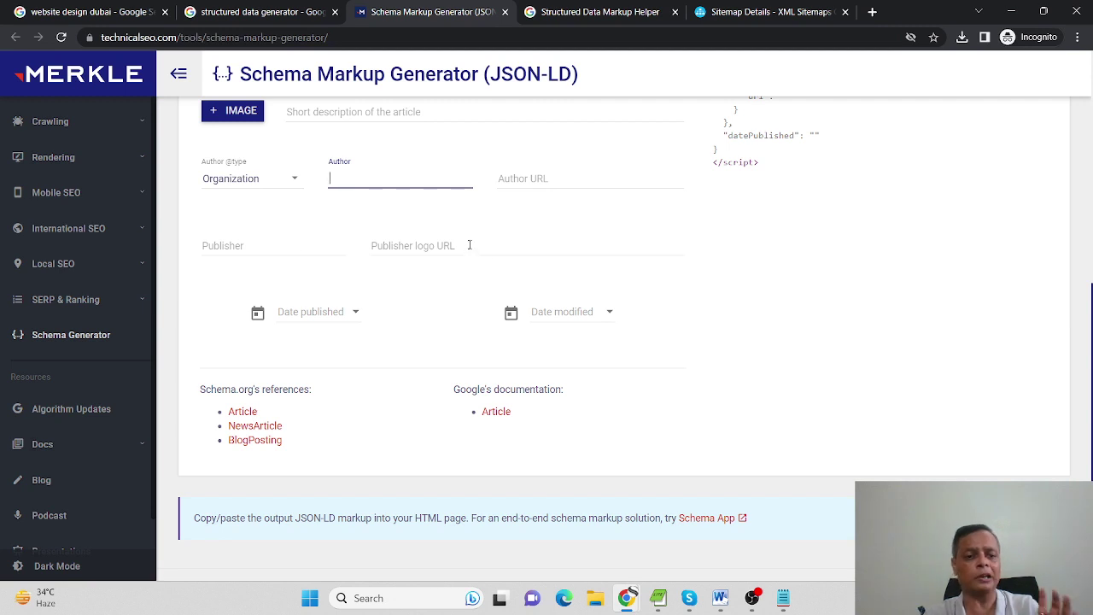
Step: Examine the Date published and Date modified calendars without choosing dates, and review the generated JSON-LD code
left_click(342, 315)
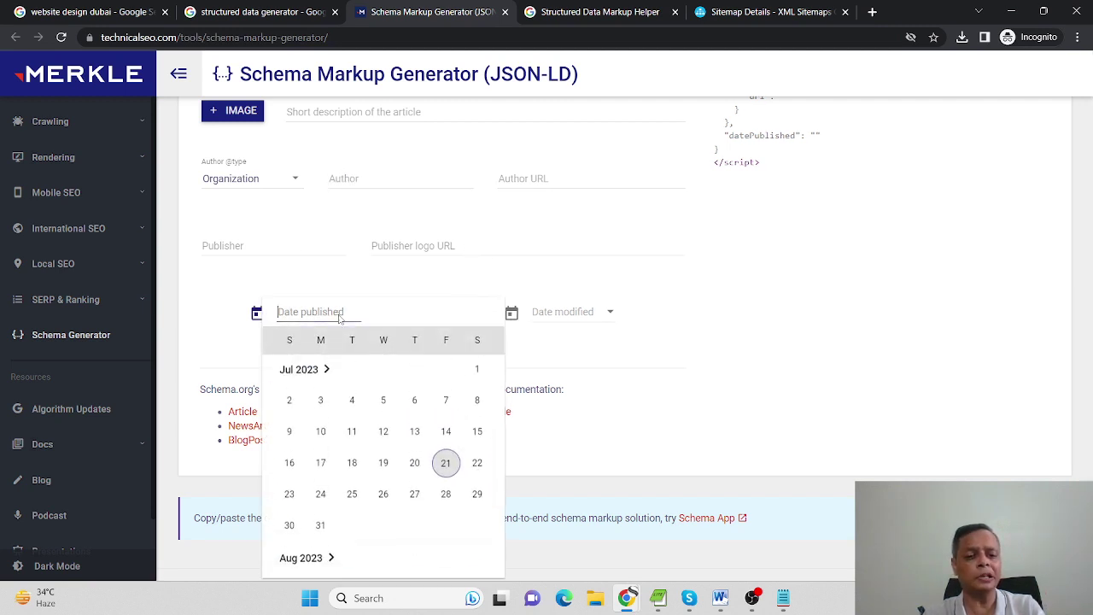
left_click(615, 322)
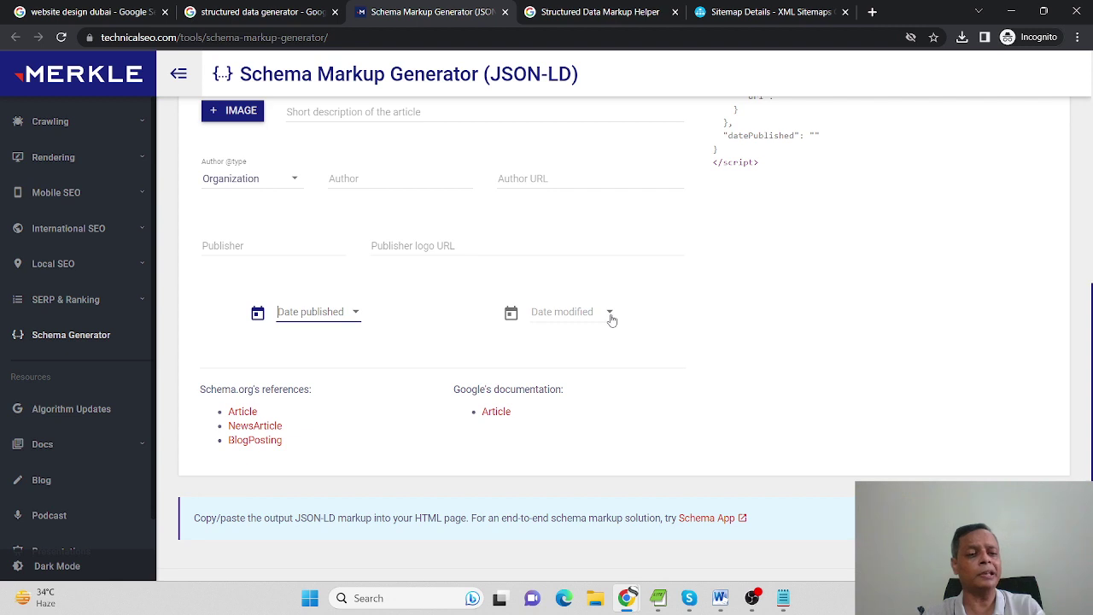
left_click(608, 322)
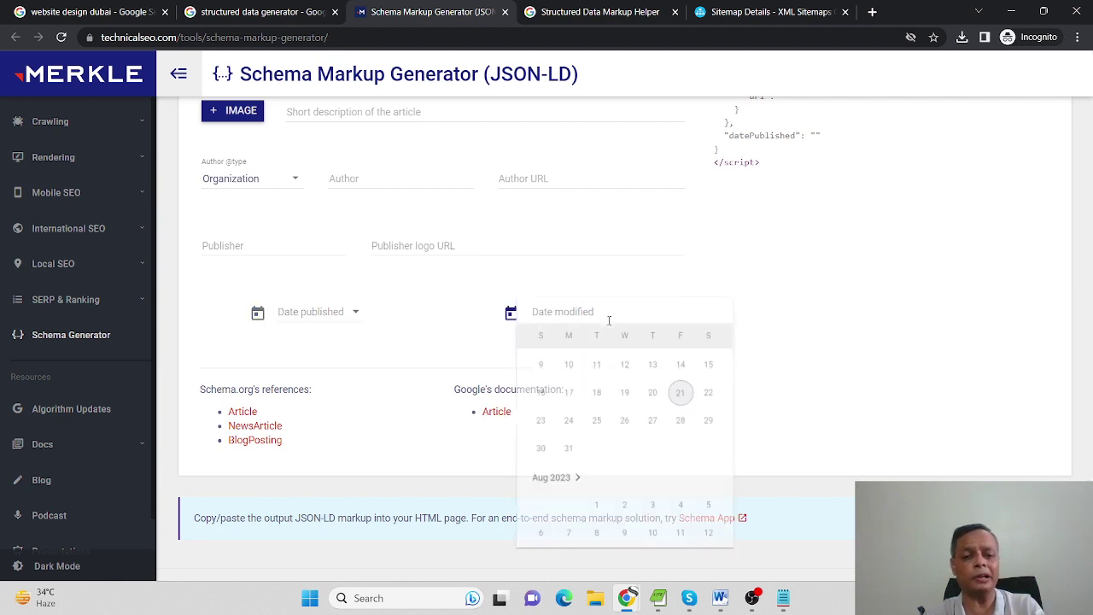
left_click(897, 384)
scroll(771, 391, "down", 1)
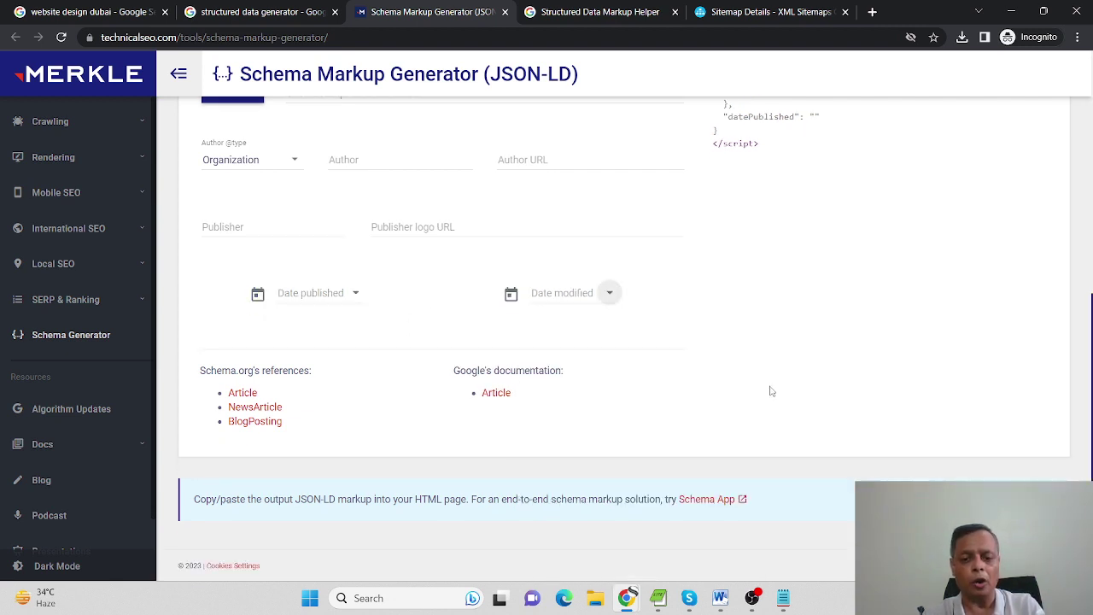
scroll(761, 384, "up", 5)
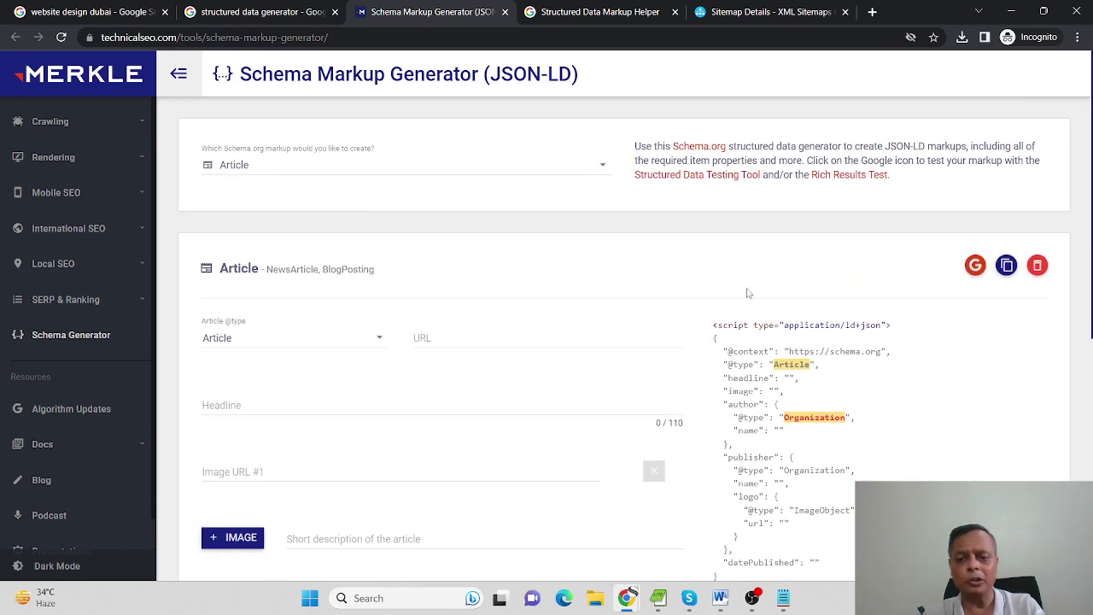